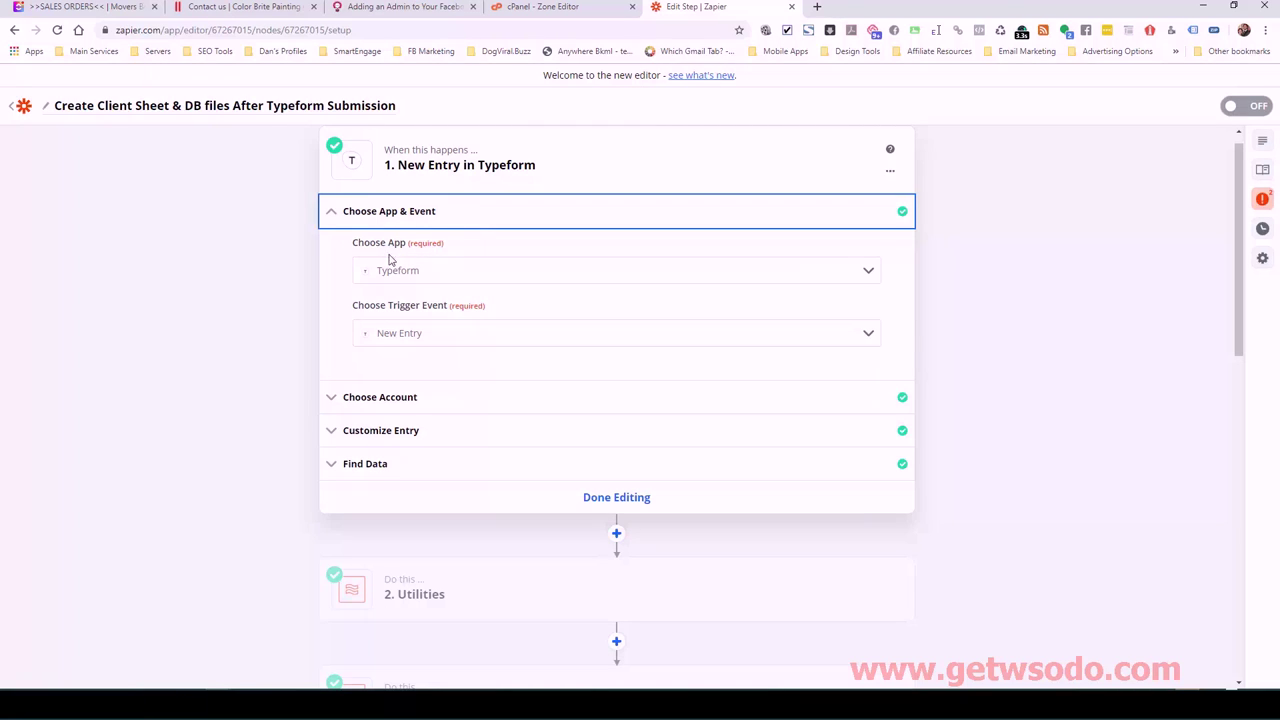
Check the trigger's app choices, keeping Typeform, and select New Entry as its trigger event.
click(730, 277)
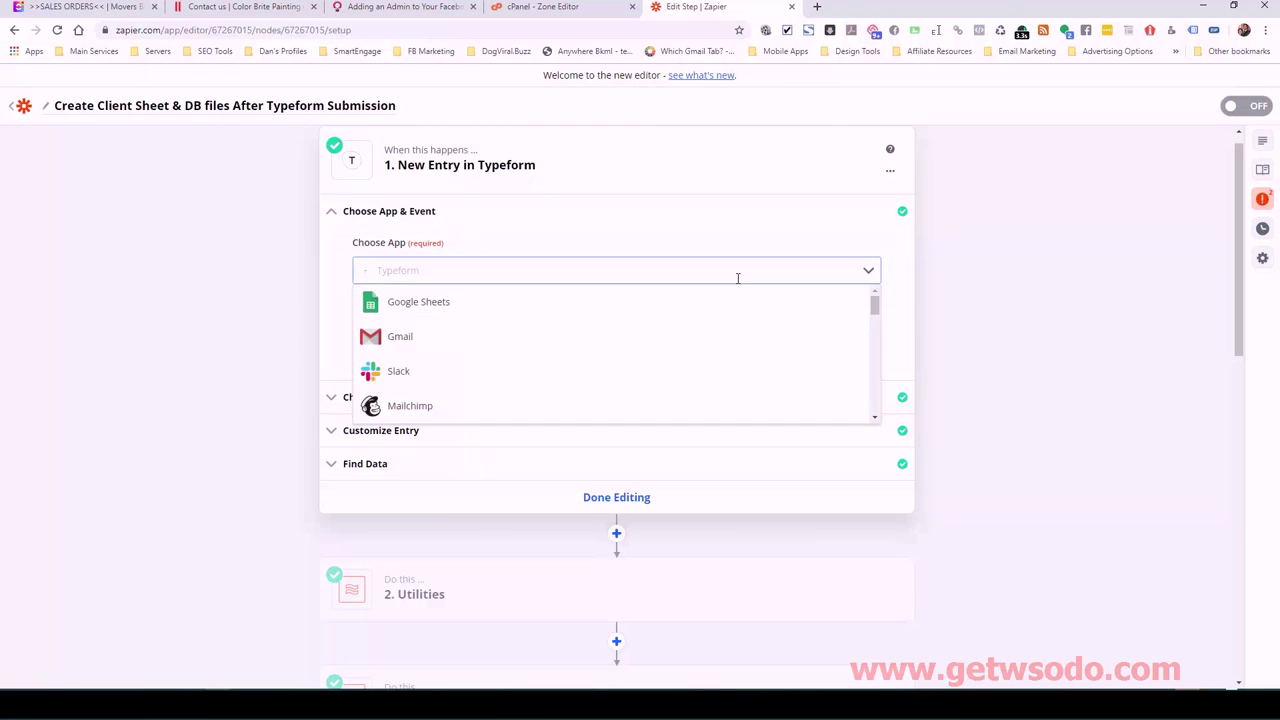
click(733, 277)
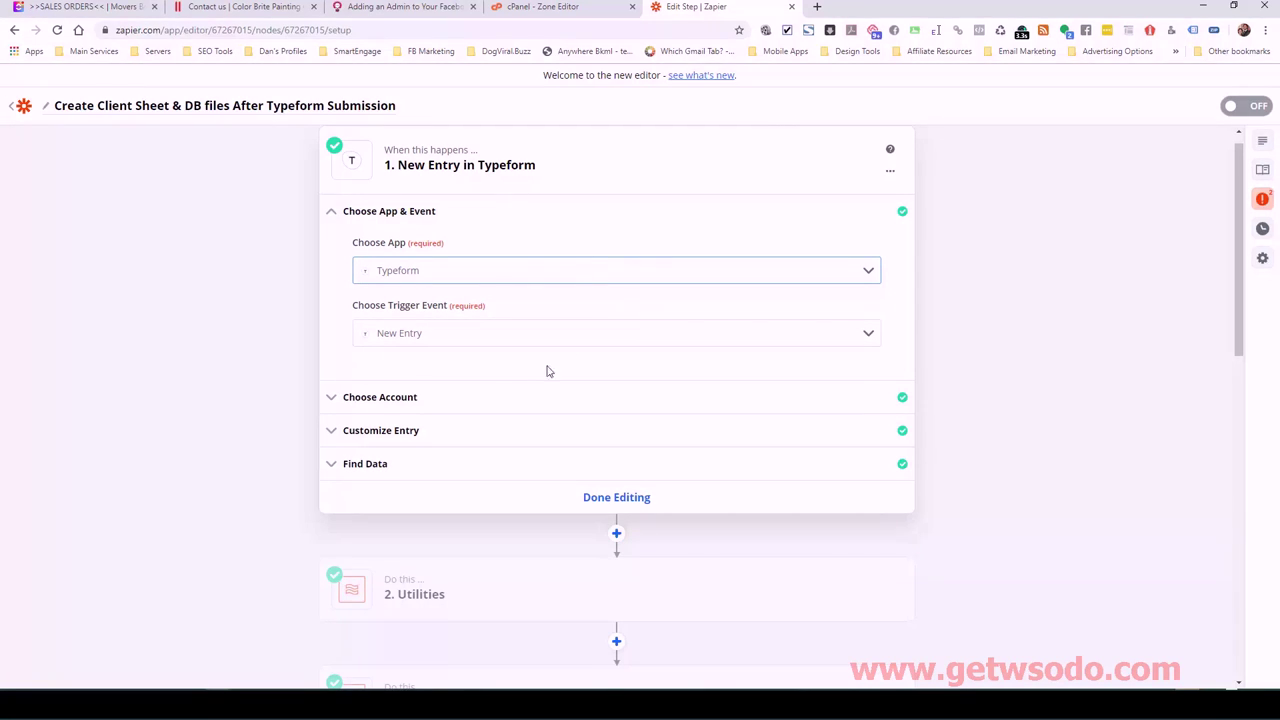
click(465, 334)
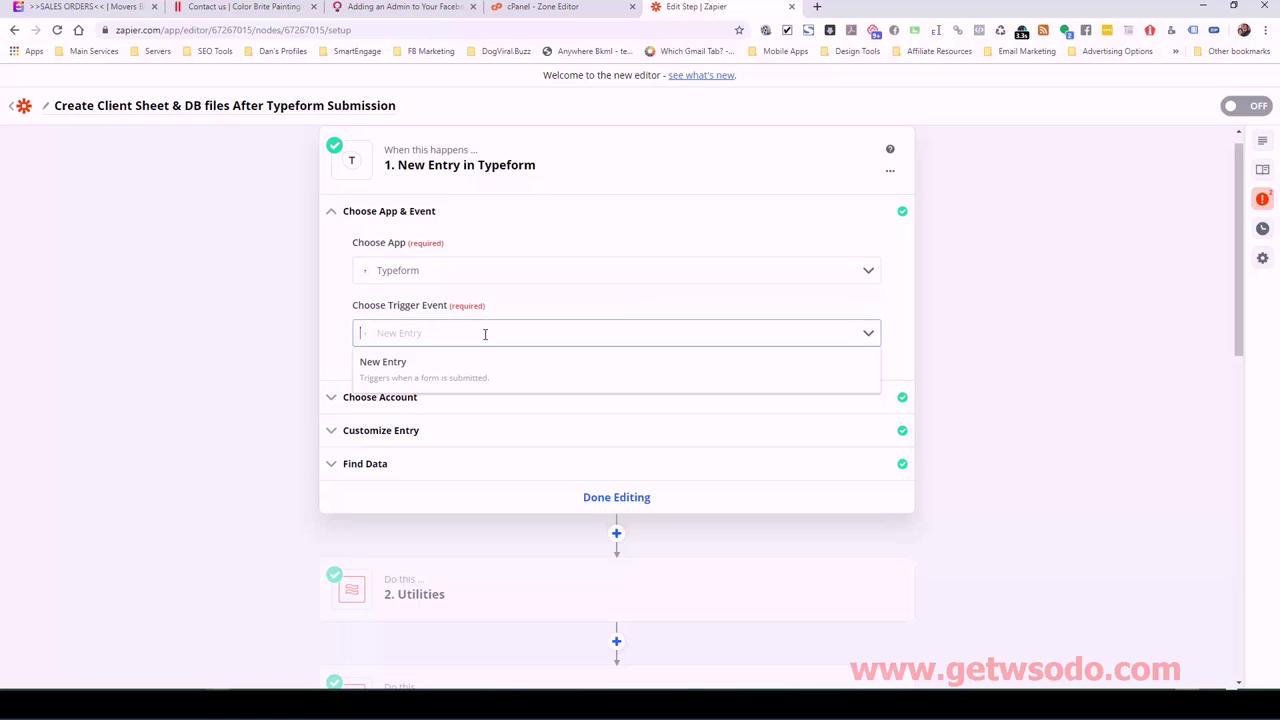
click(425, 367)
click(592, 366)
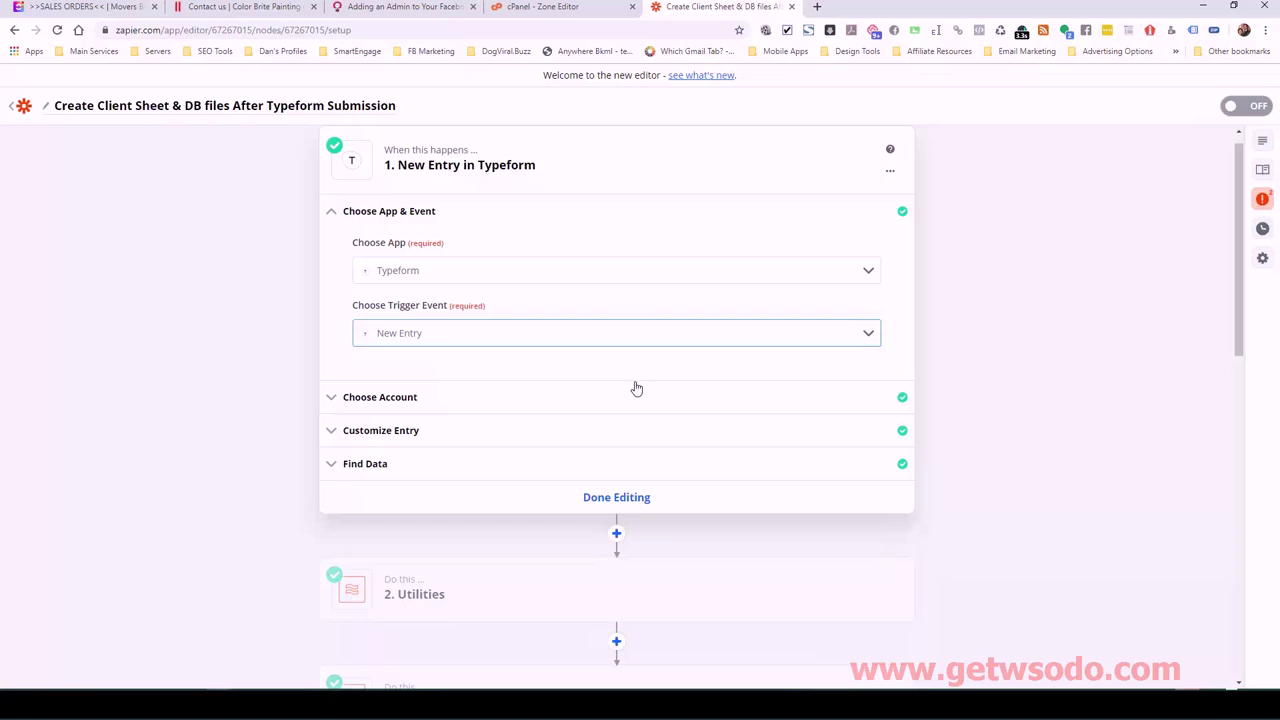
Review the Typeform accounts available to the trigger and the form selected for its entries.
click(563, 410)
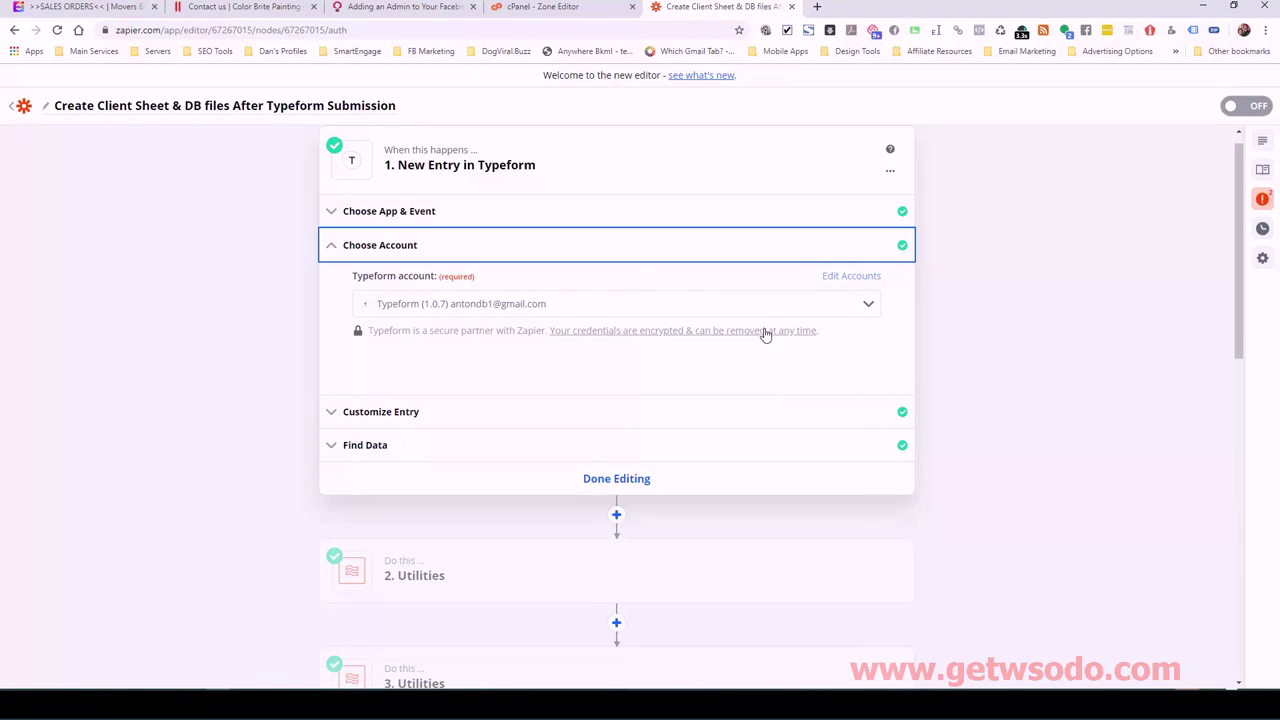
click(852, 306)
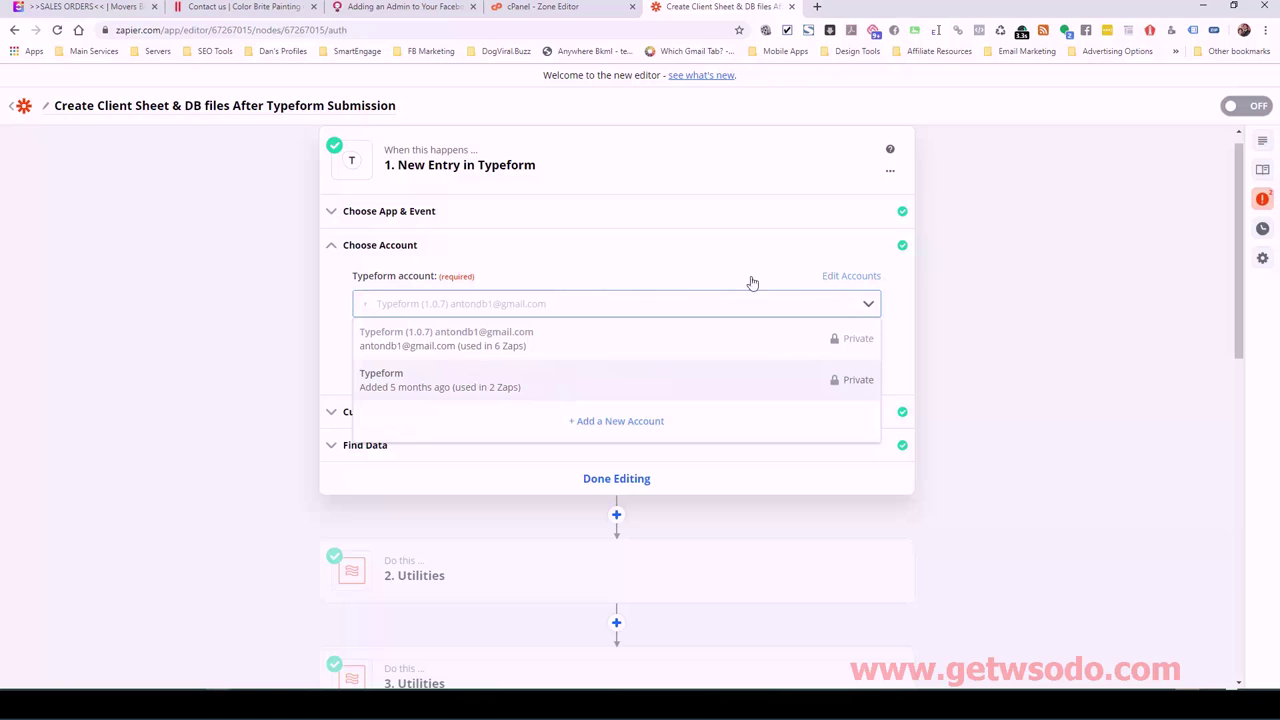
click(908, 316)
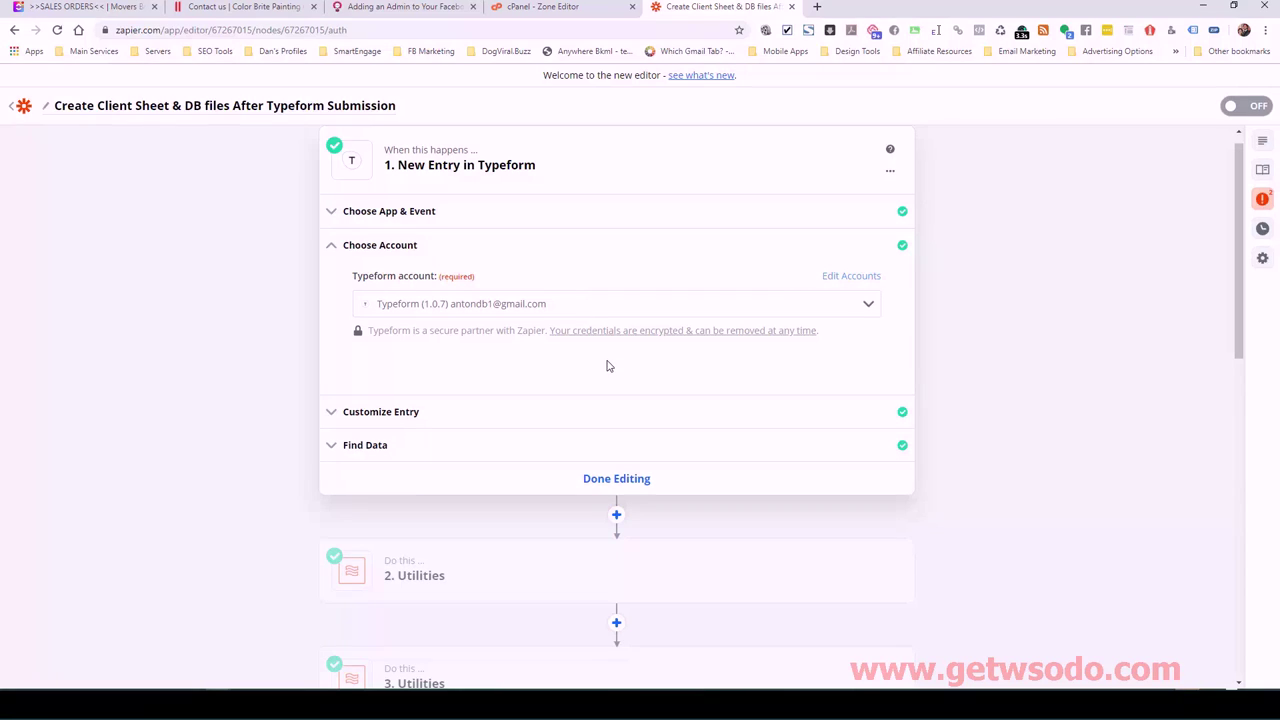
click(544, 418)
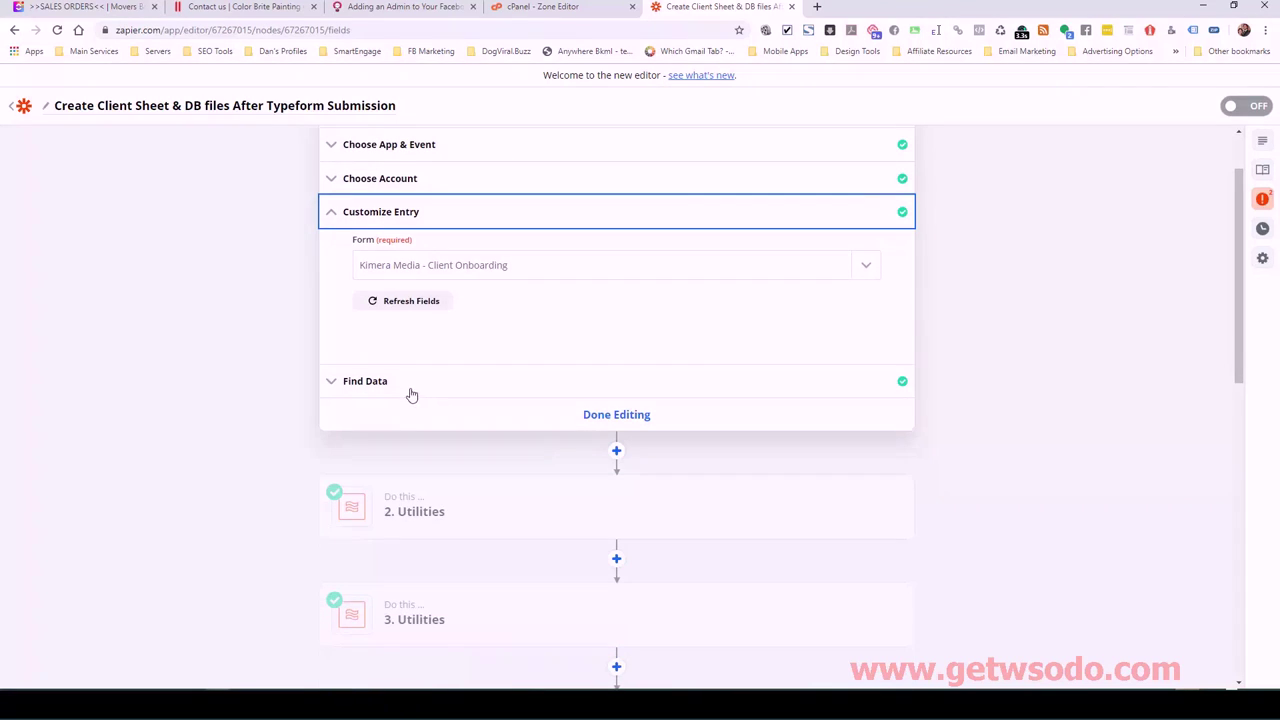
Examine the field data of sample Entry A for the Typeform trigger and finish editing the trigger.
click(405, 392)
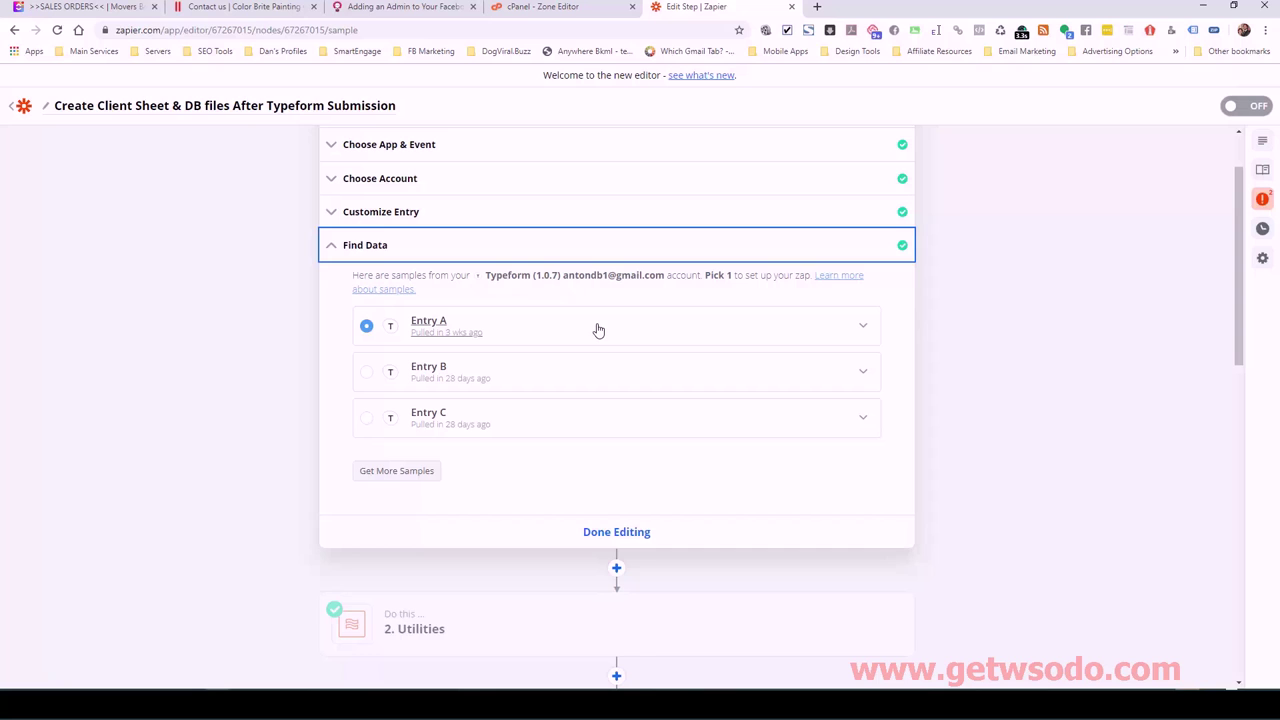
click(823, 335)
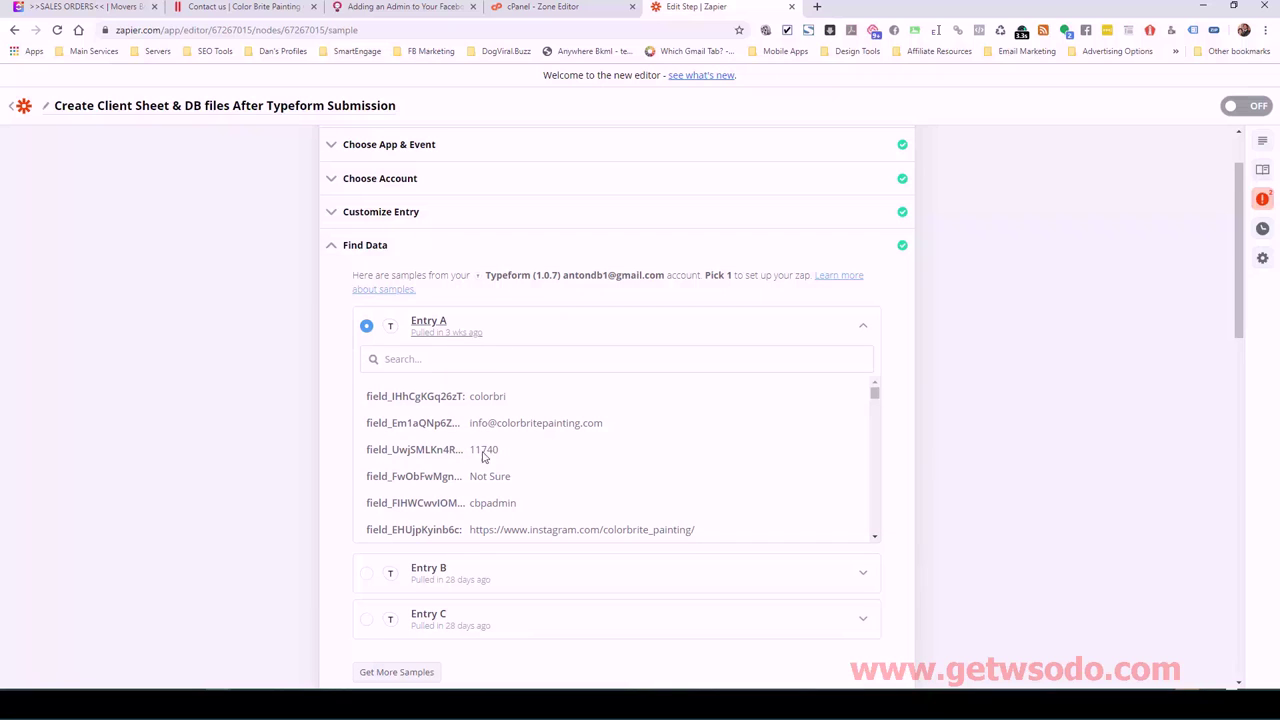
mouse_move(874, 394)
mouse_down()
mouse_move(870, 425)
mouse_move(869, 389)
mouse_up()
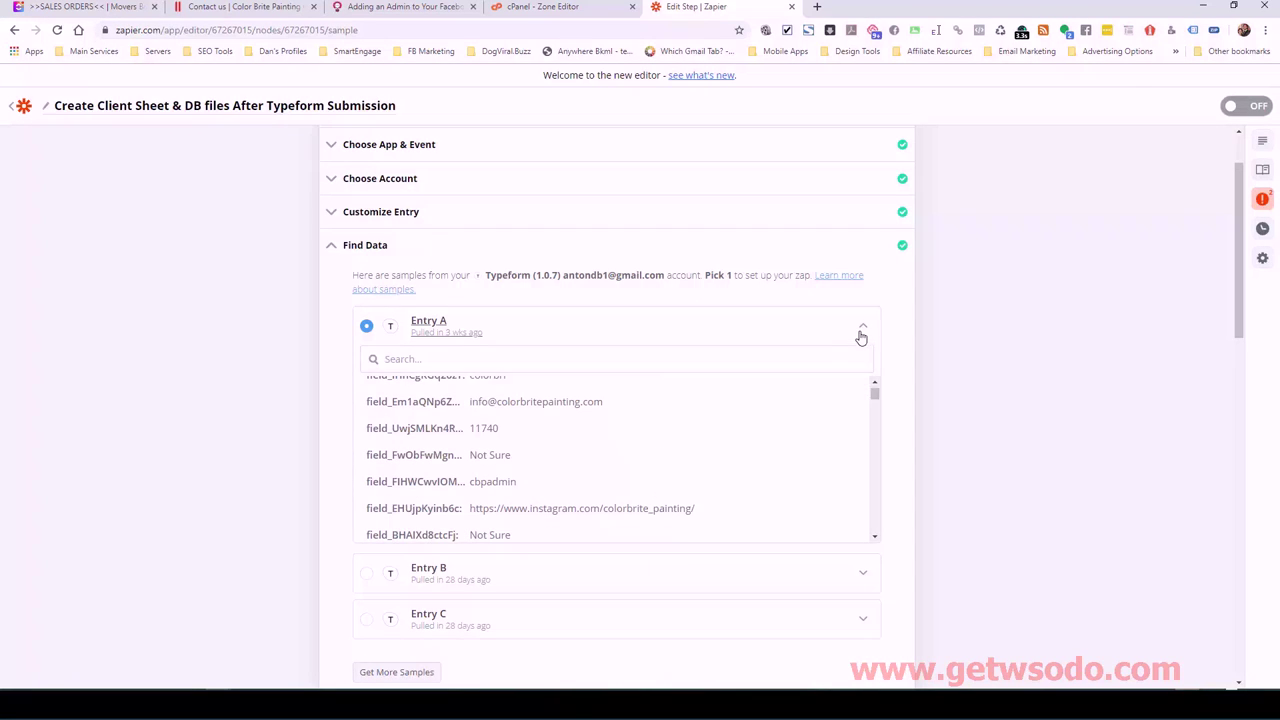
click(861, 338)
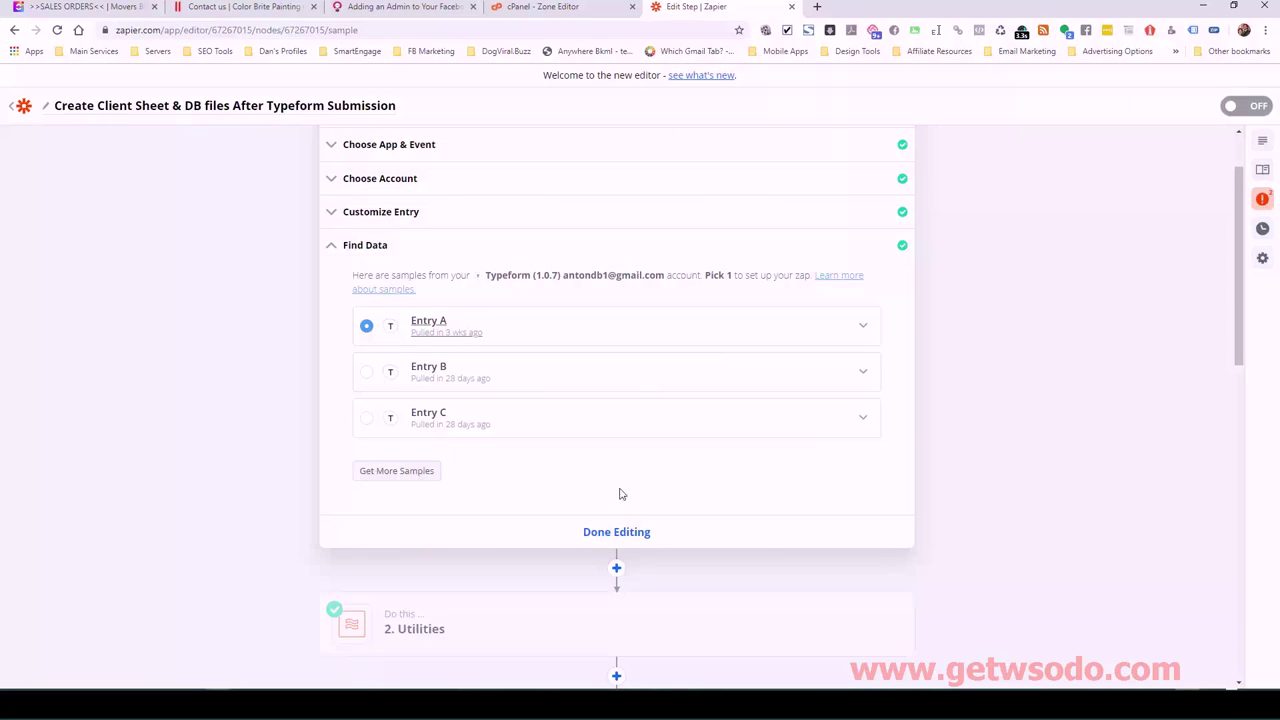
scroll(839, 472, down, 1)
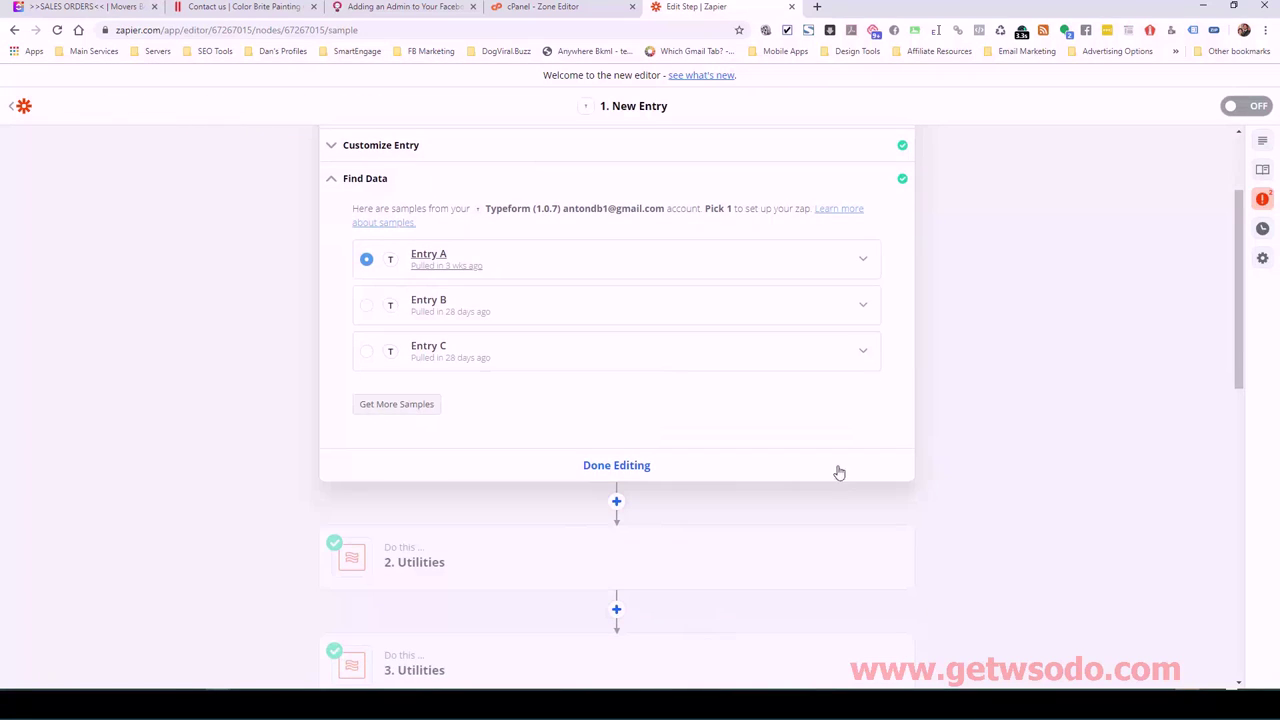
click(603, 468)
scroll(644, 389, up, 2)
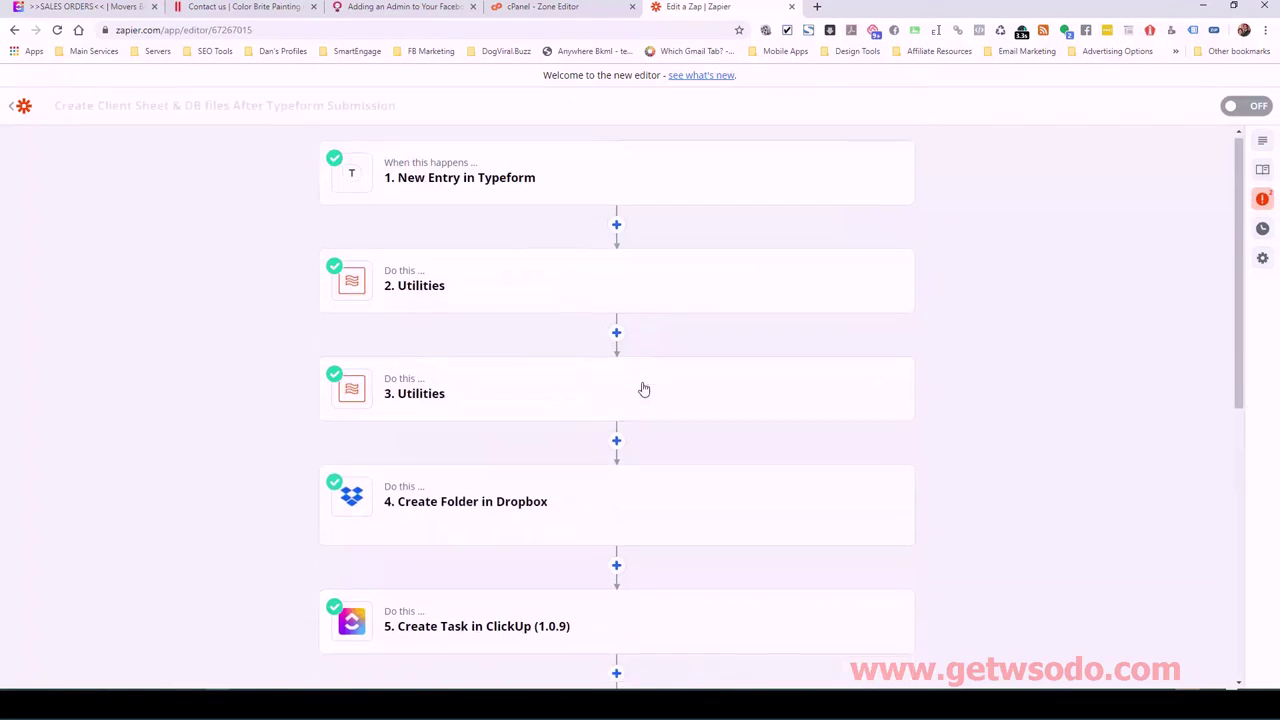
click(443, 170)
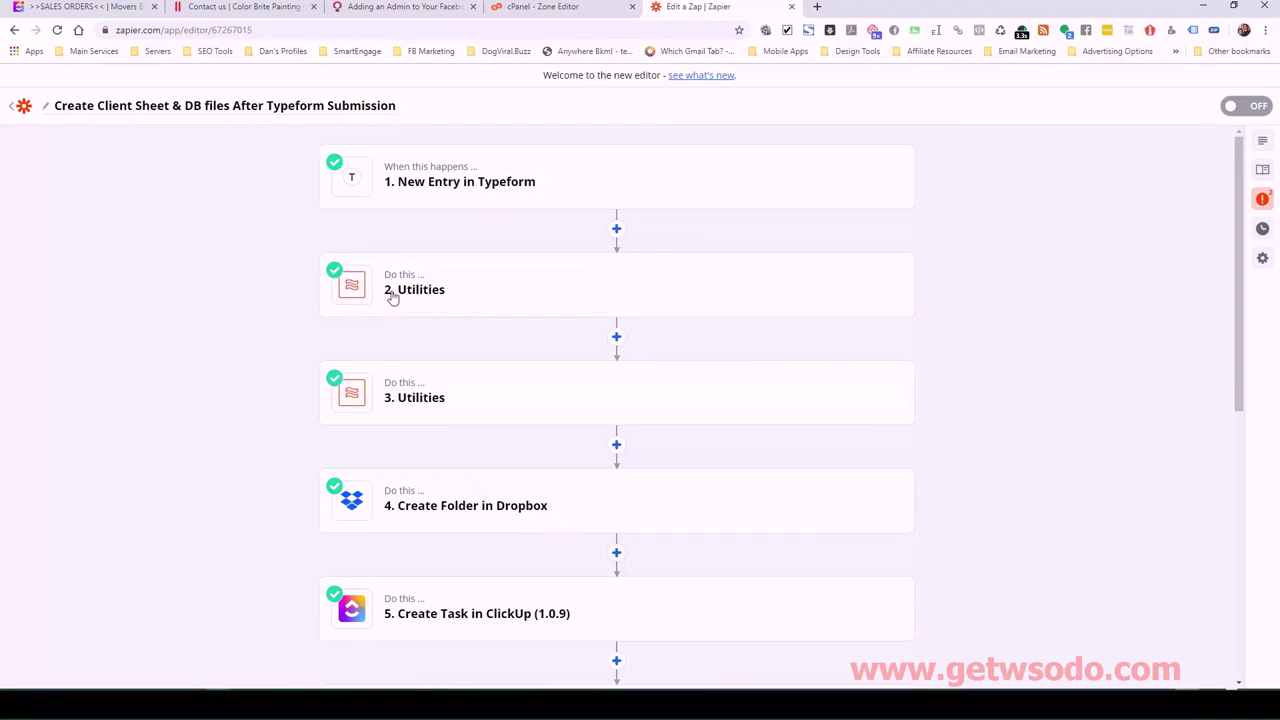
Open step 2, select Utilities as the Formatter by Zapier action event, and proceed to its customization.
click(466, 289)
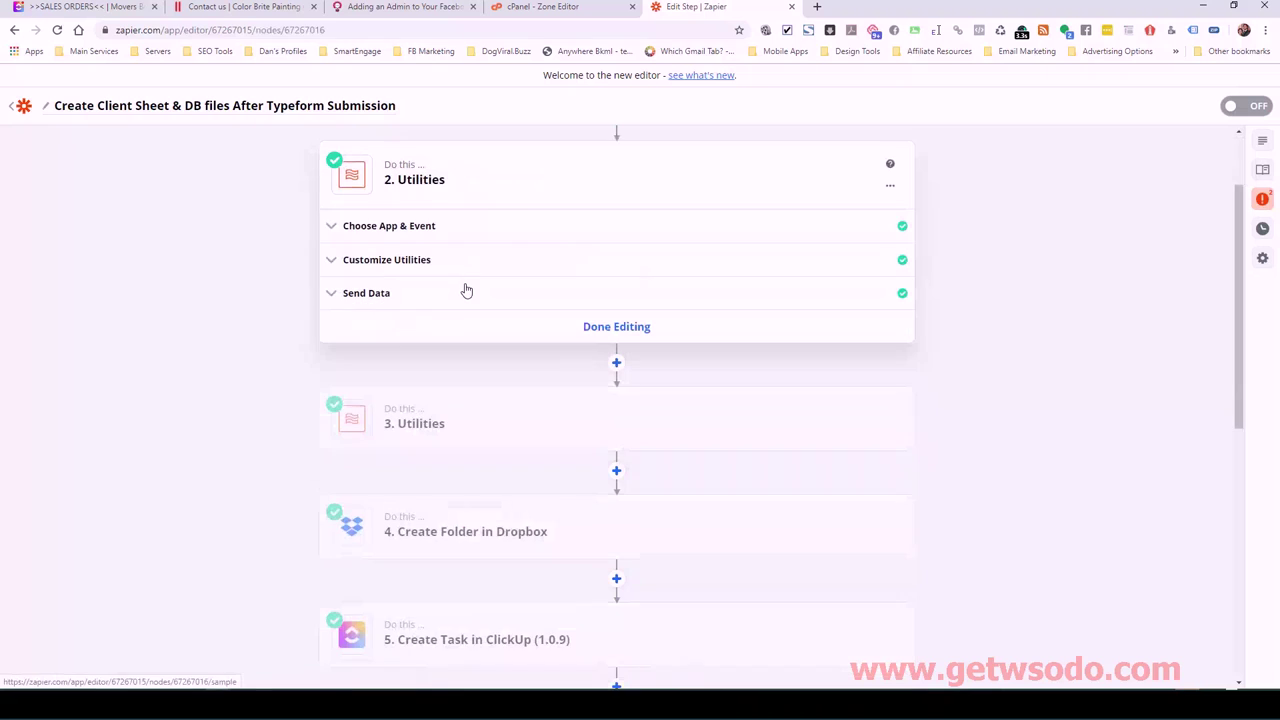
click(435, 229)
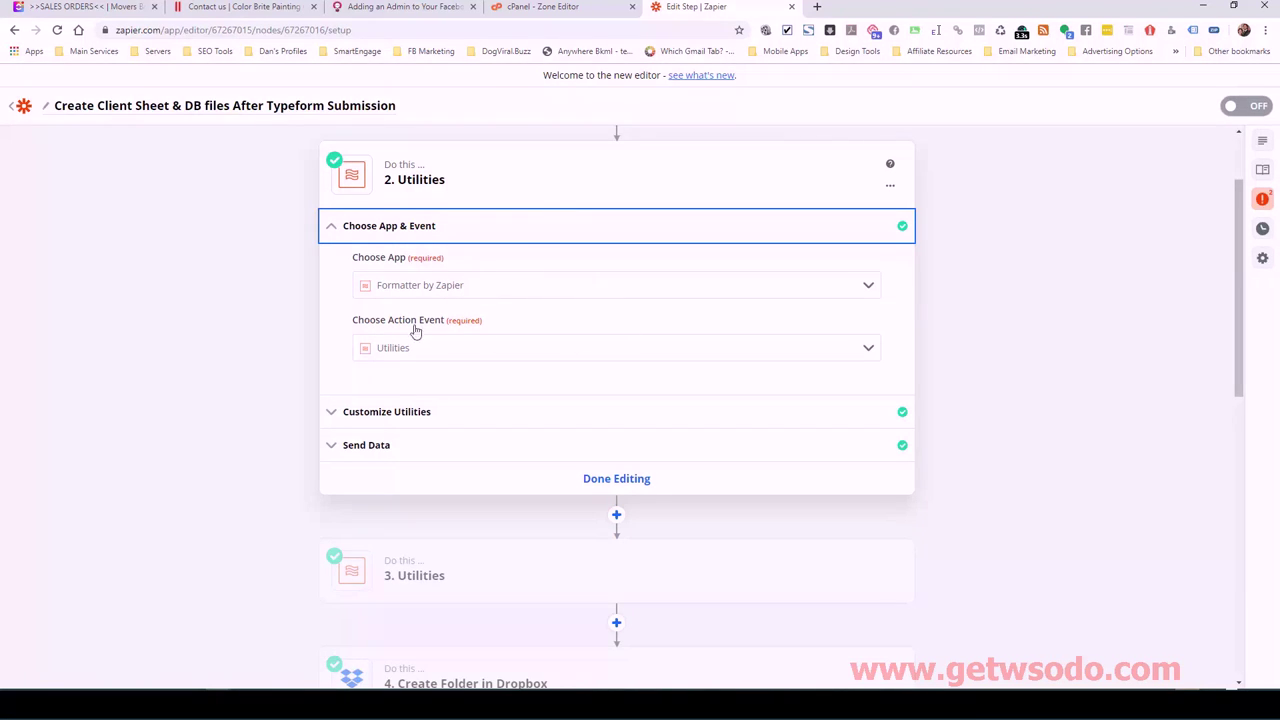
click(555, 354)
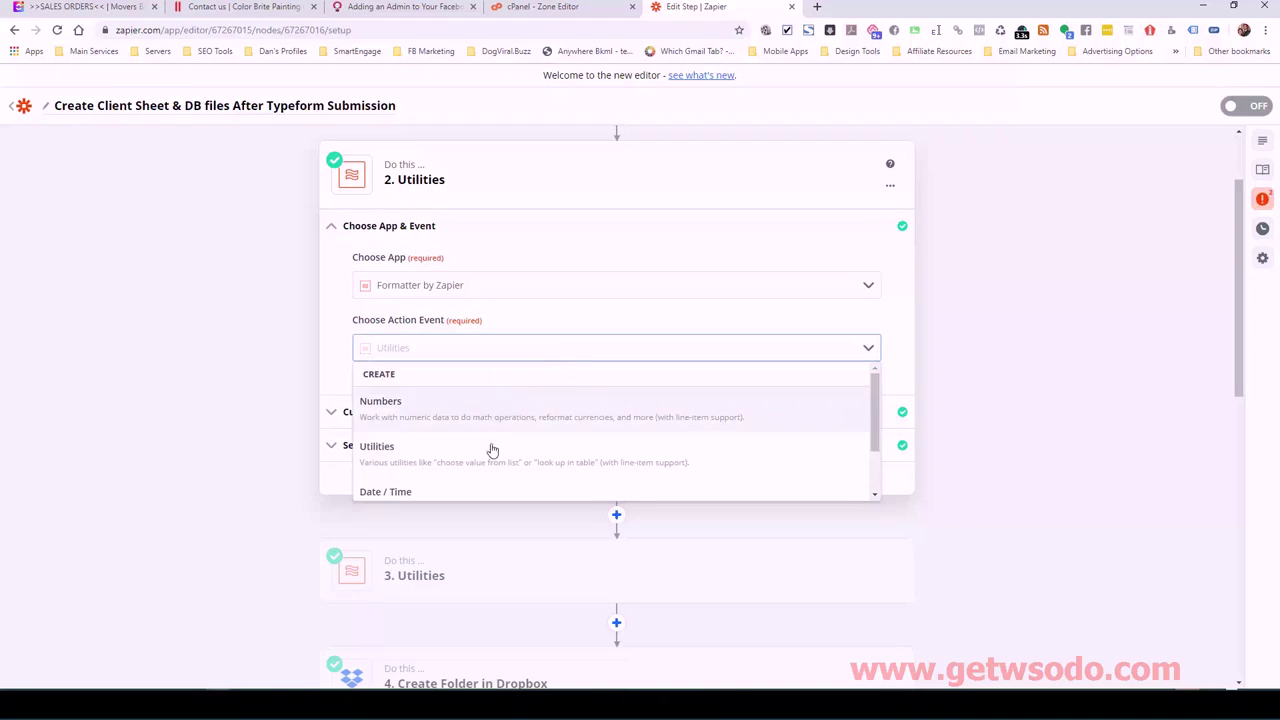
scroll(497, 441, down, 1)
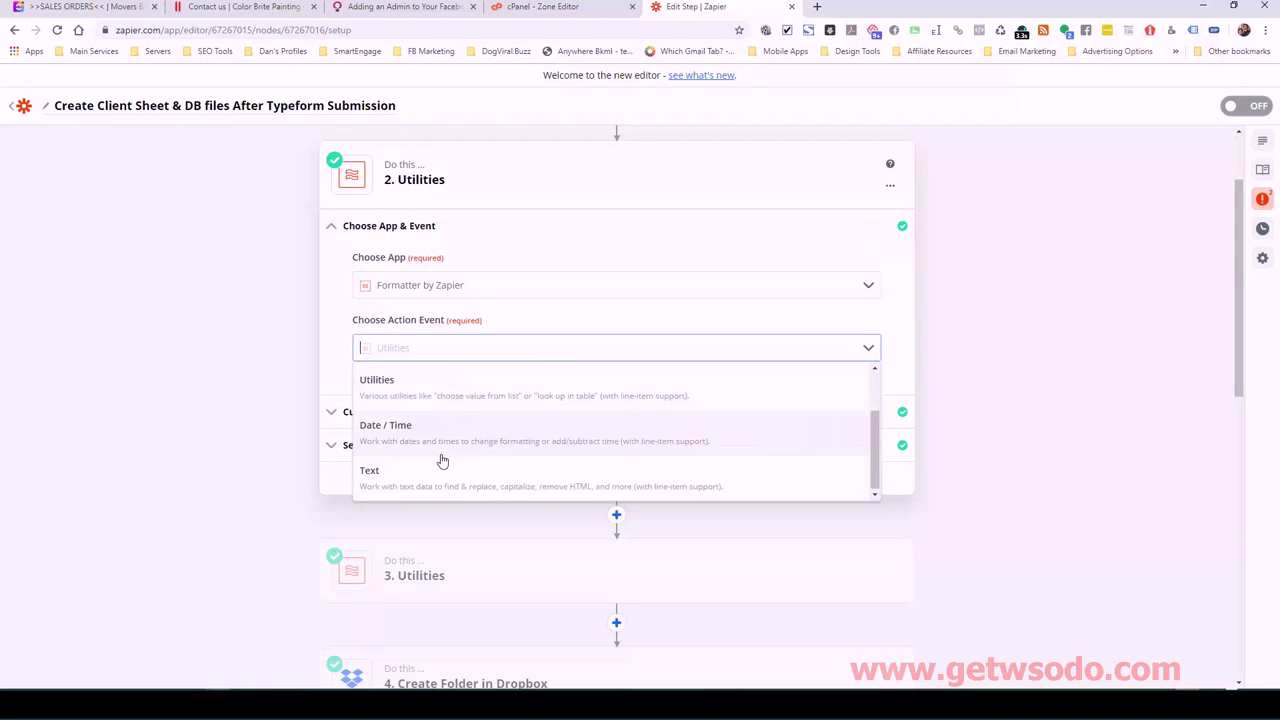
click(436, 400)
click(596, 398)
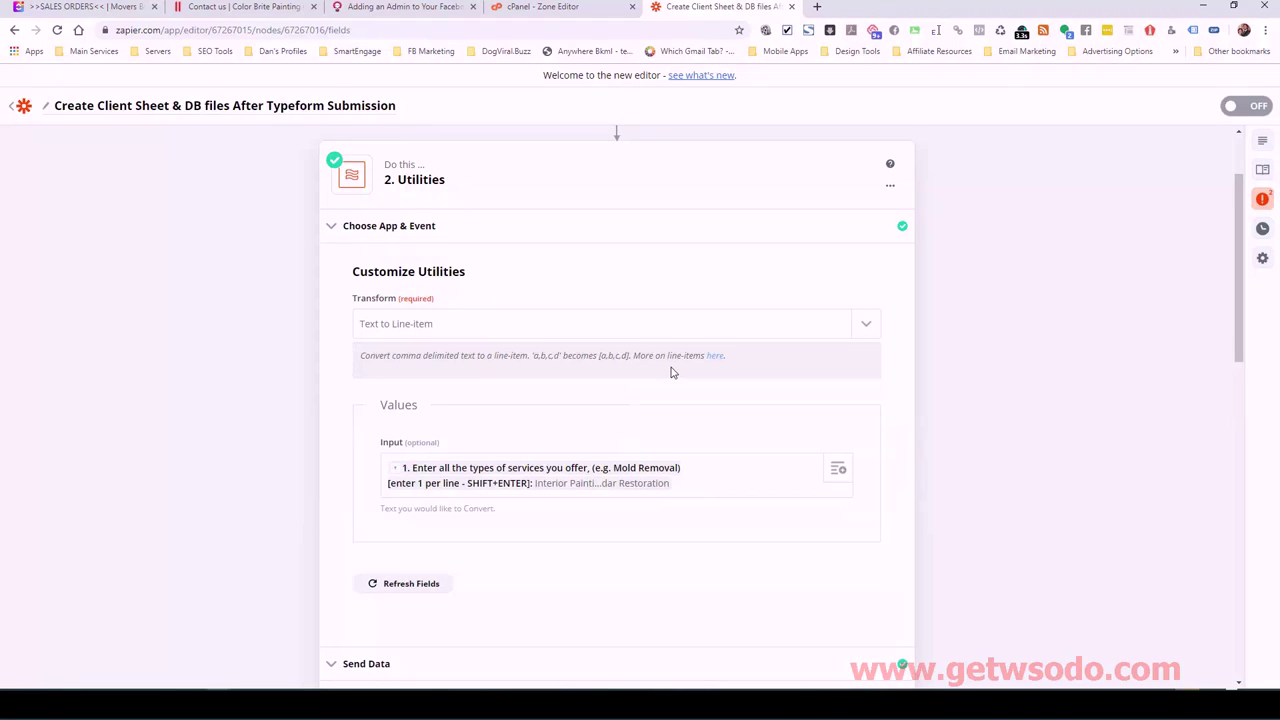
Clear the Text to Line-item input and map it to the form answer listing all the types of services offered.
scroll(711, 360, down, 3)
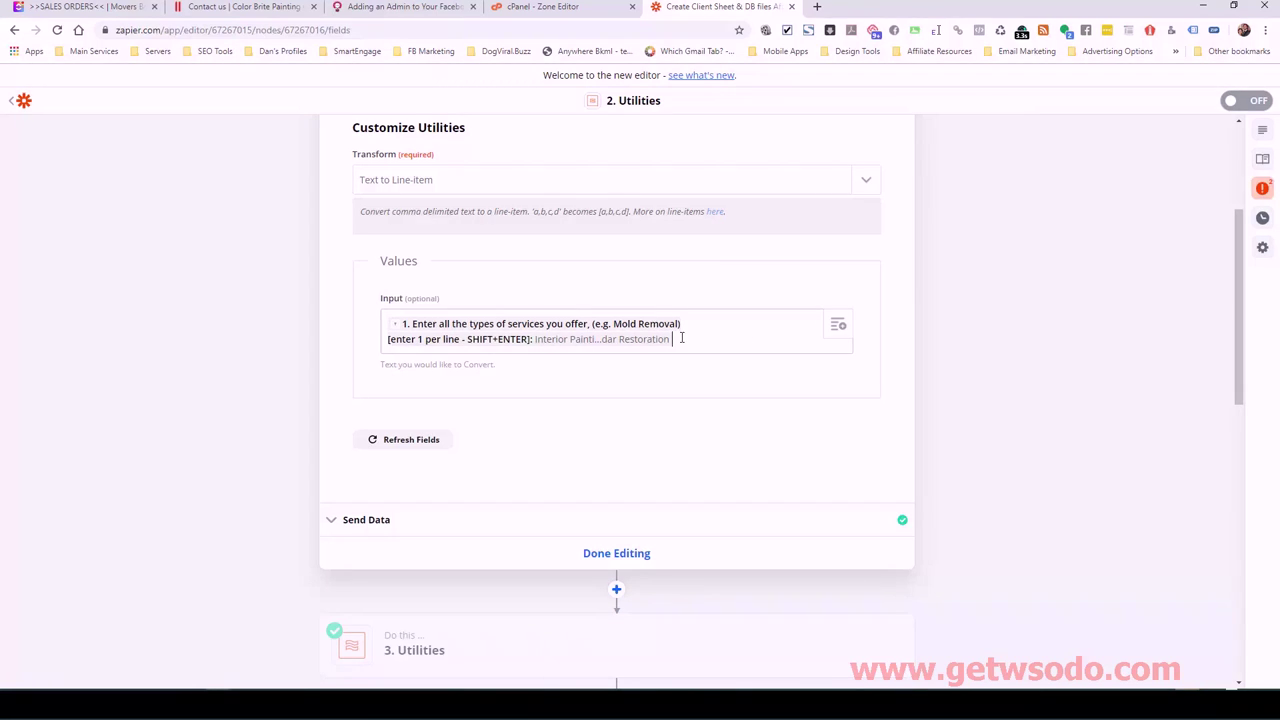
key(BackSpace)
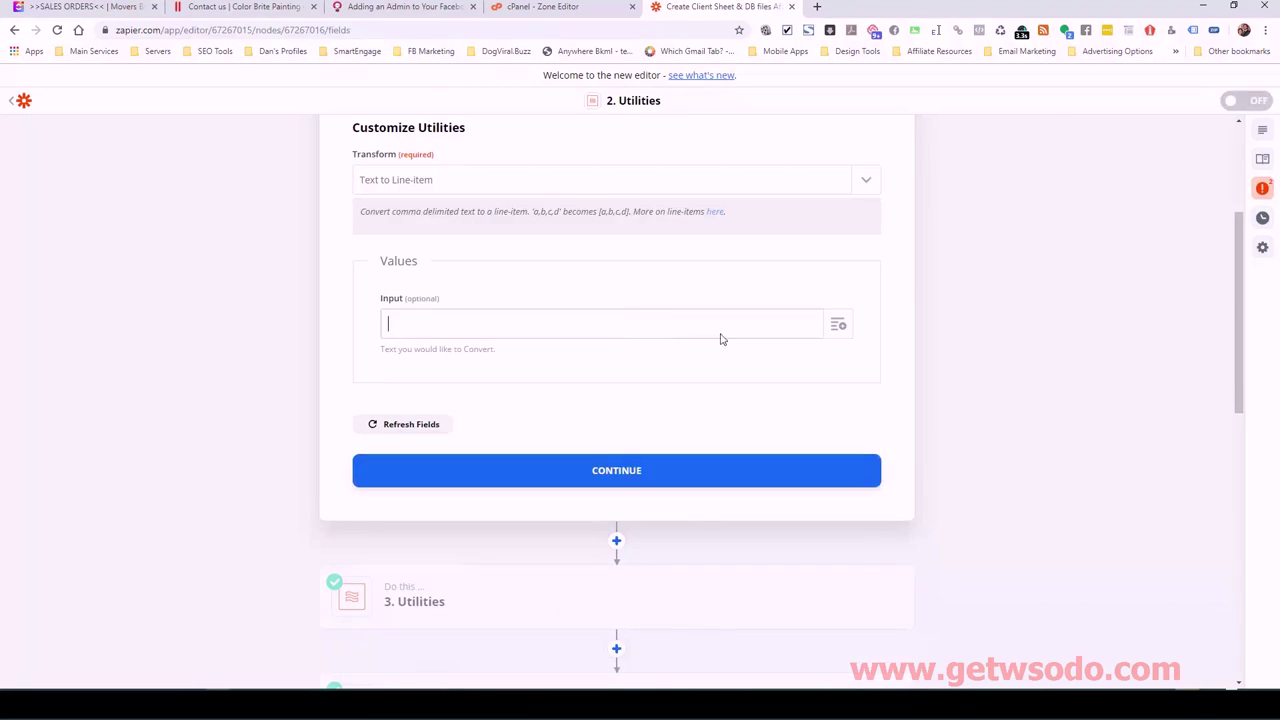
click(838, 325)
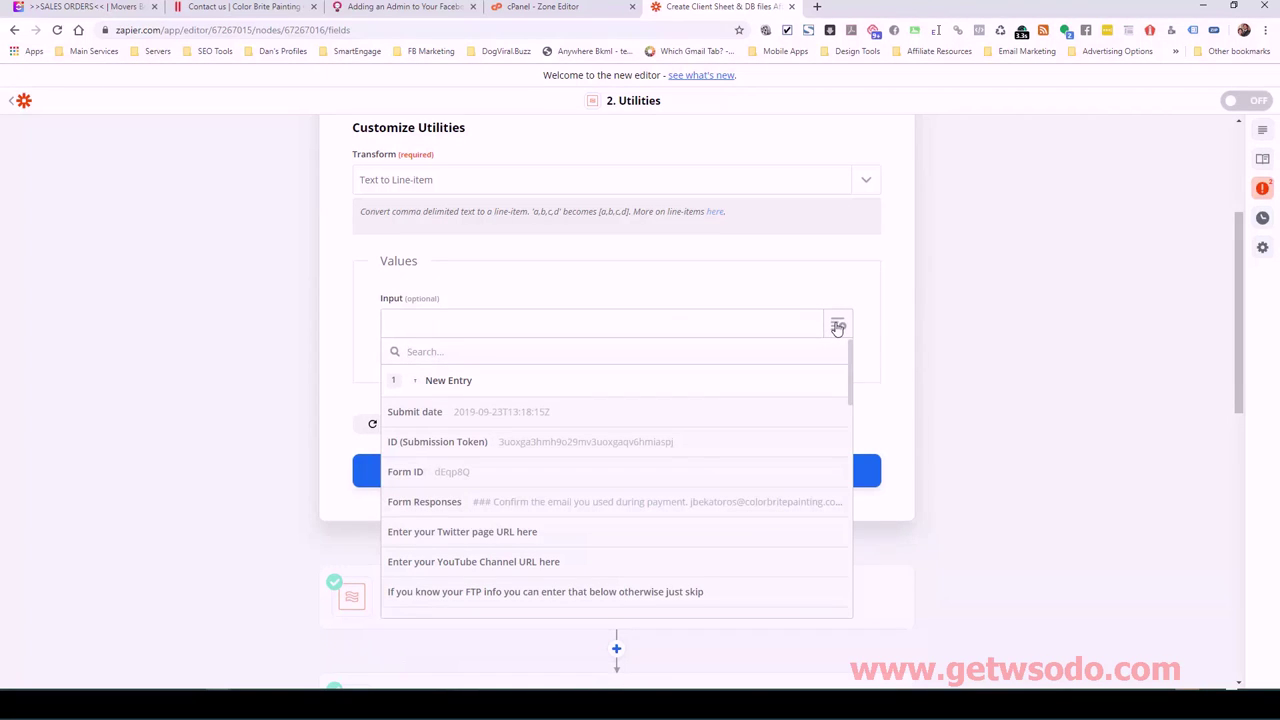
click(838, 325)
click(834, 325)
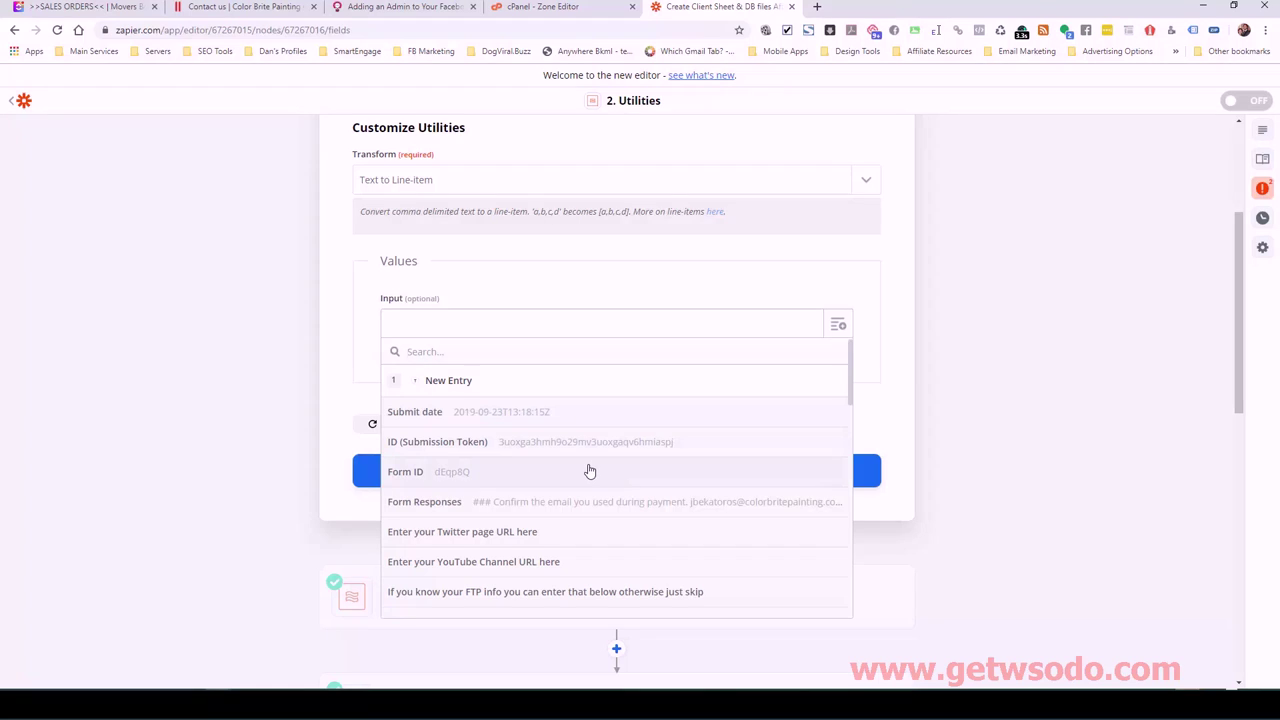
scroll(588, 471, down, 4)
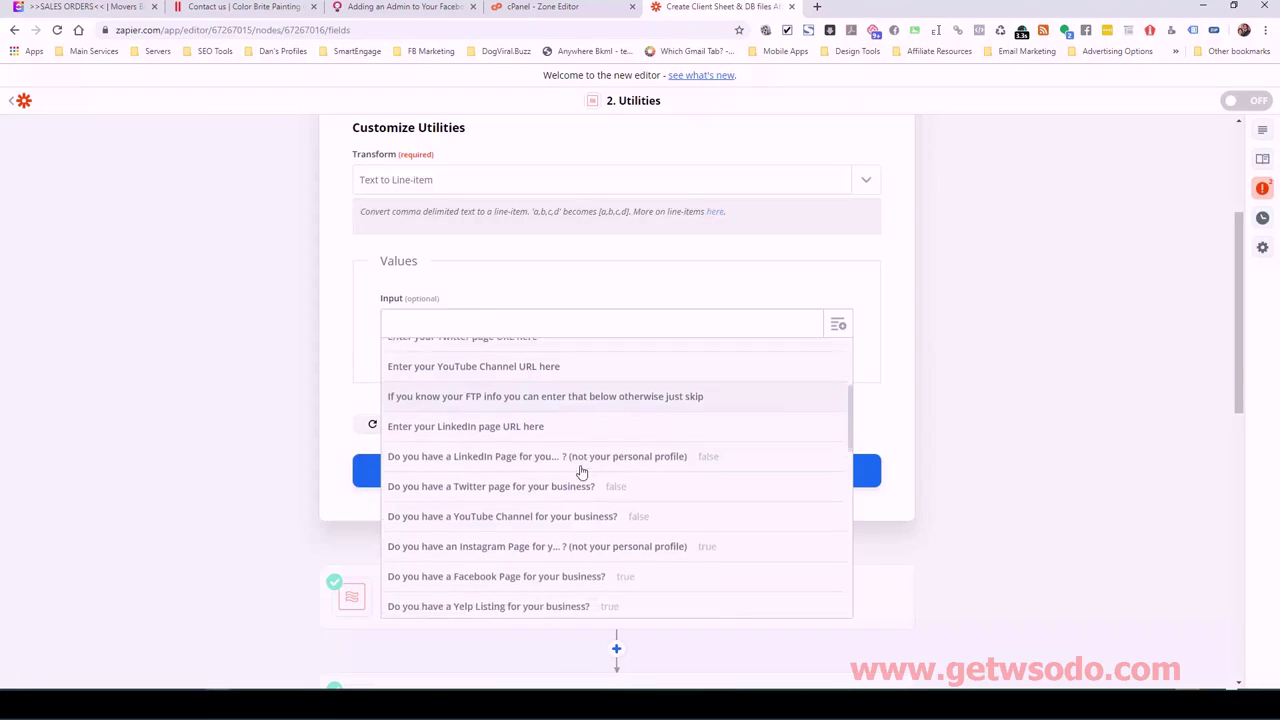
scroll(570, 457, up, 5)
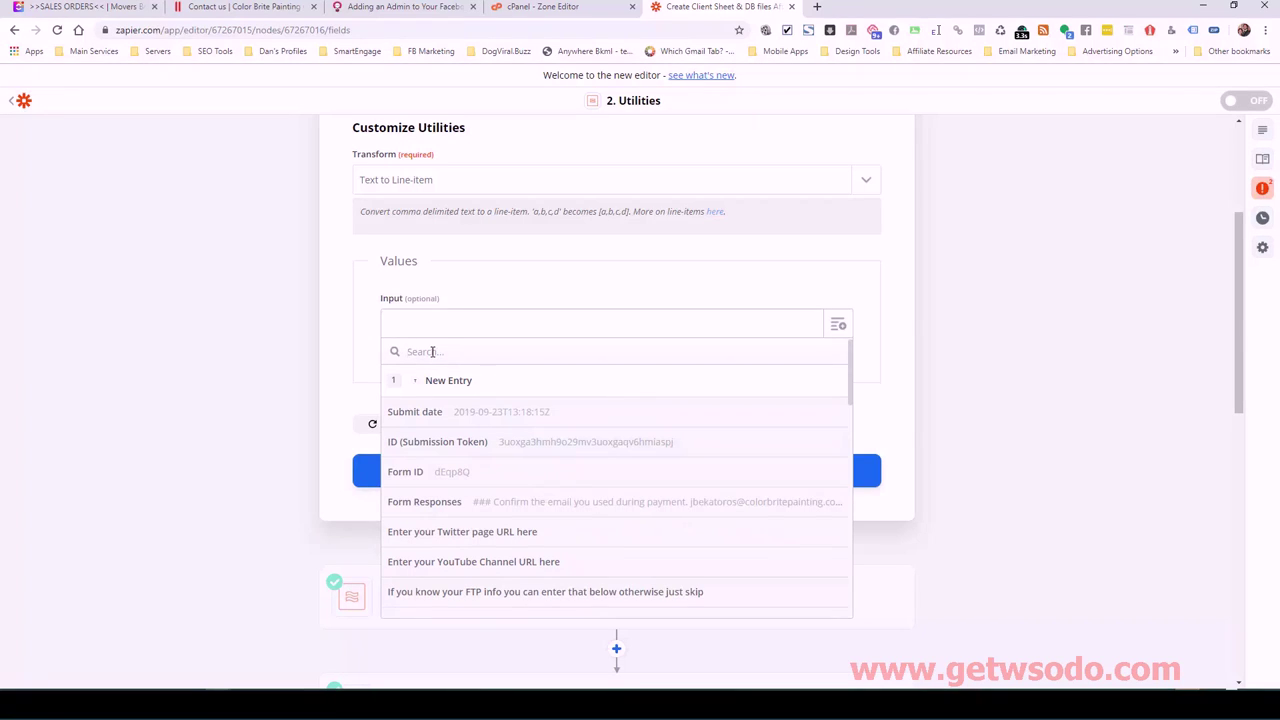
text(servi)
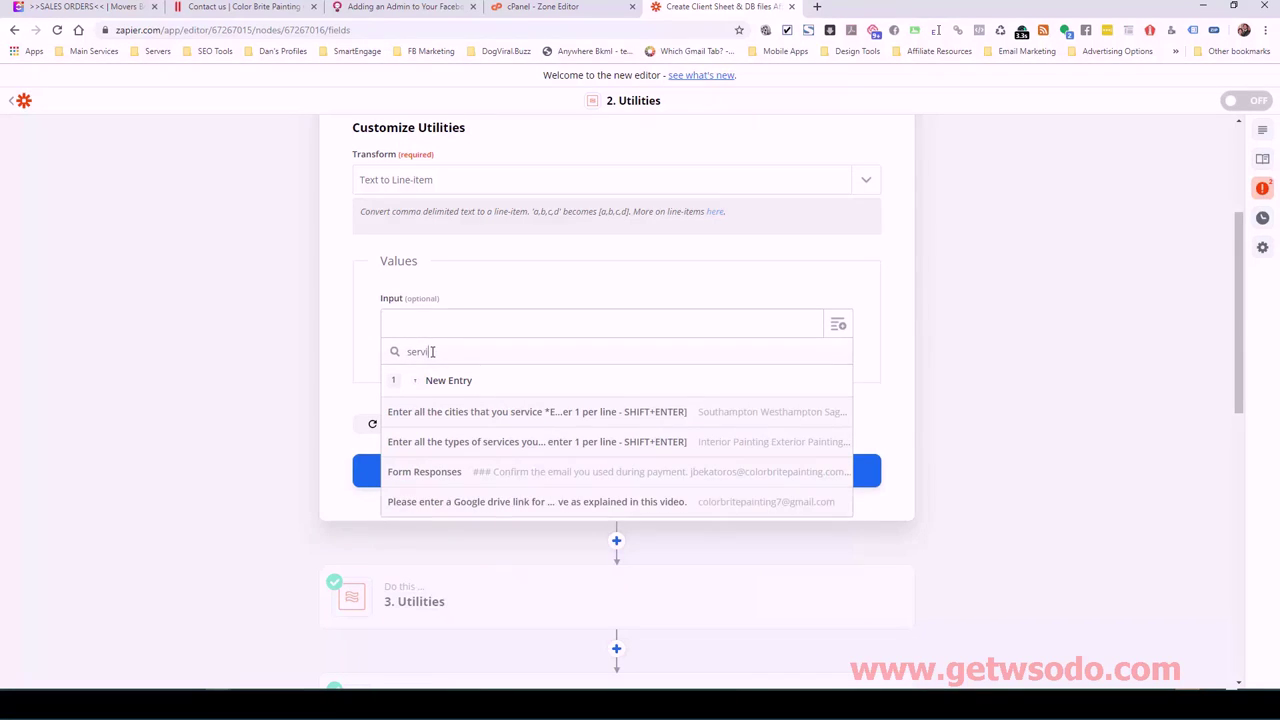
text(c)
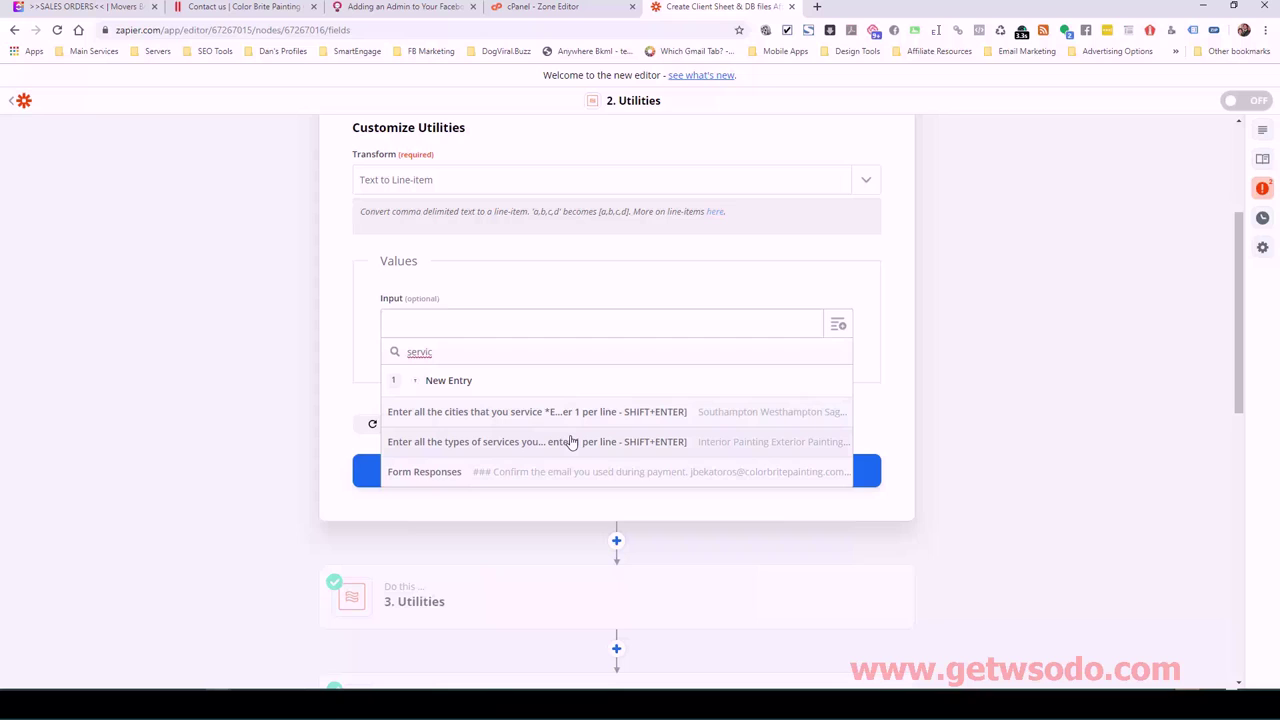
click(606, 442)
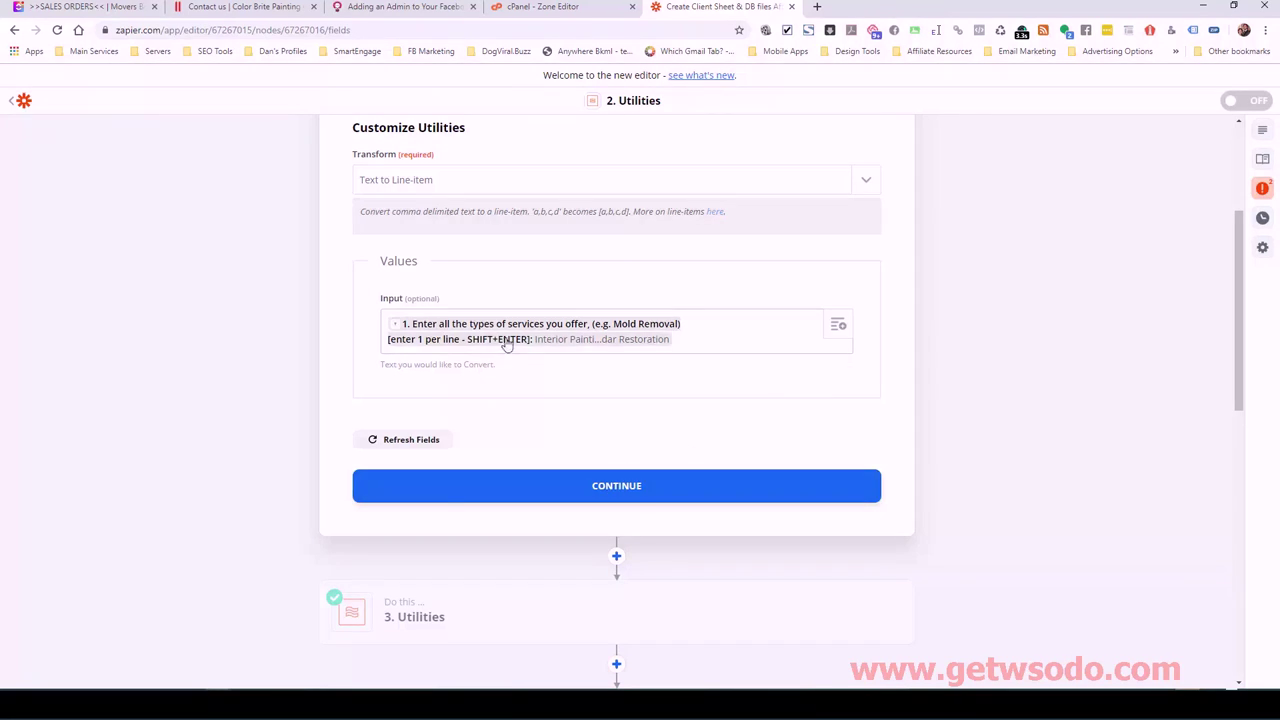
Continue to the Send Data section of step 2, review the test output and finish editing the action.
click(620, 486)
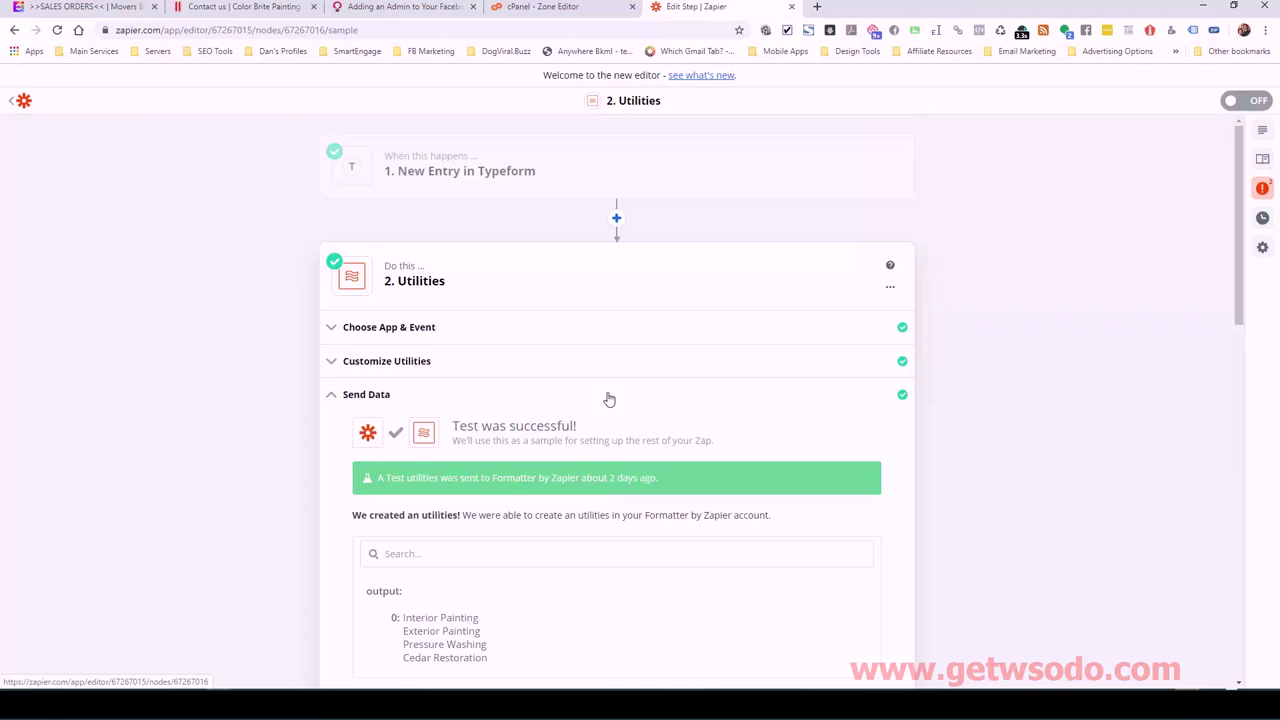
scroll(560, 415, down, 2)
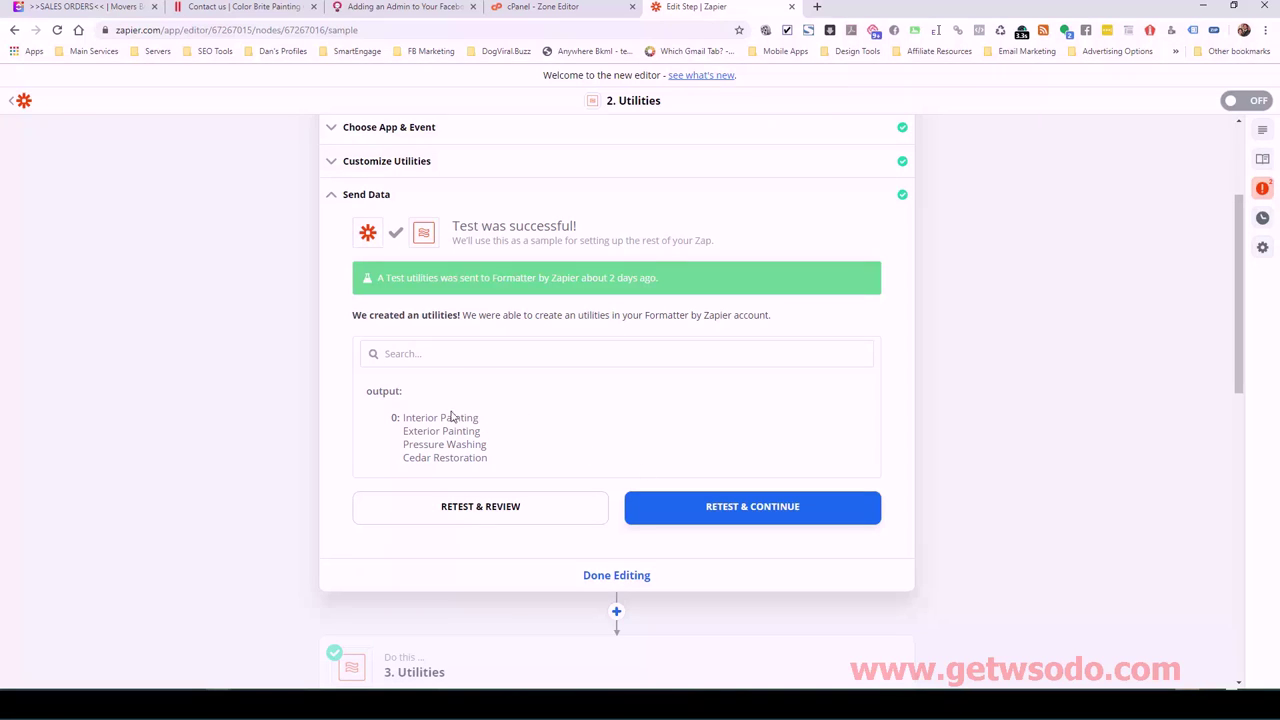
scroll(560, 458, down, 1)
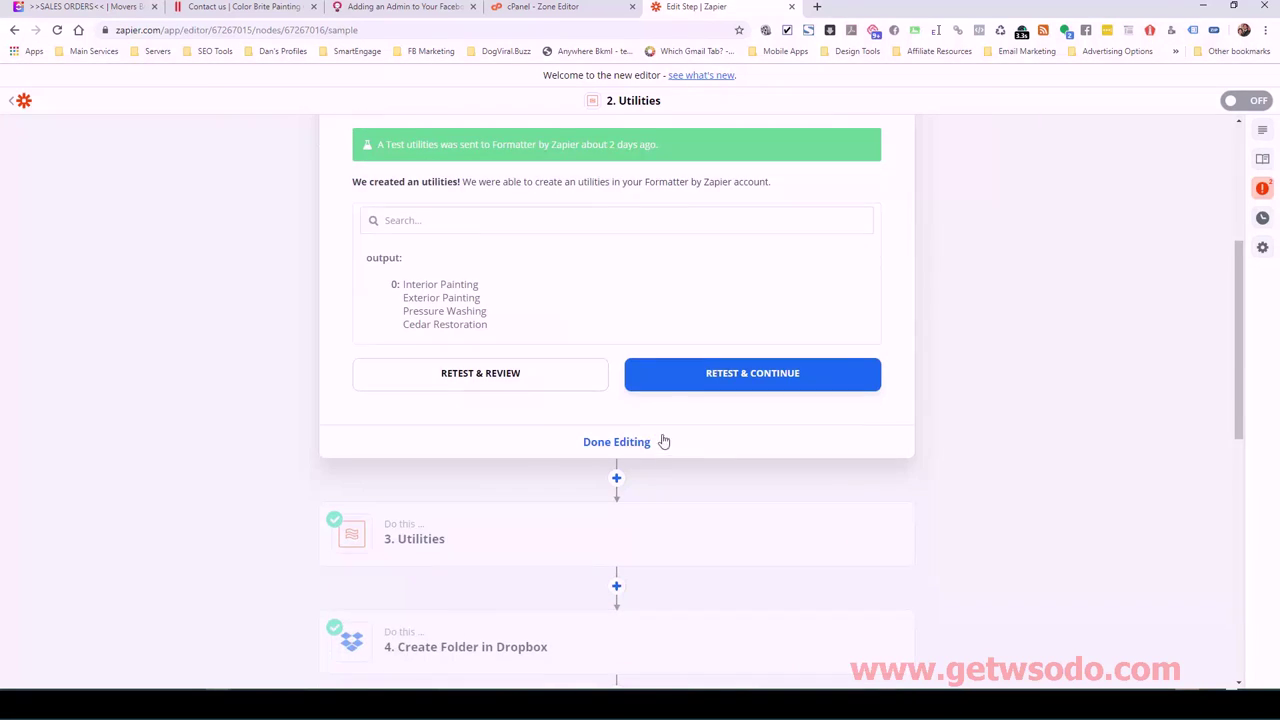
click(617, 443)
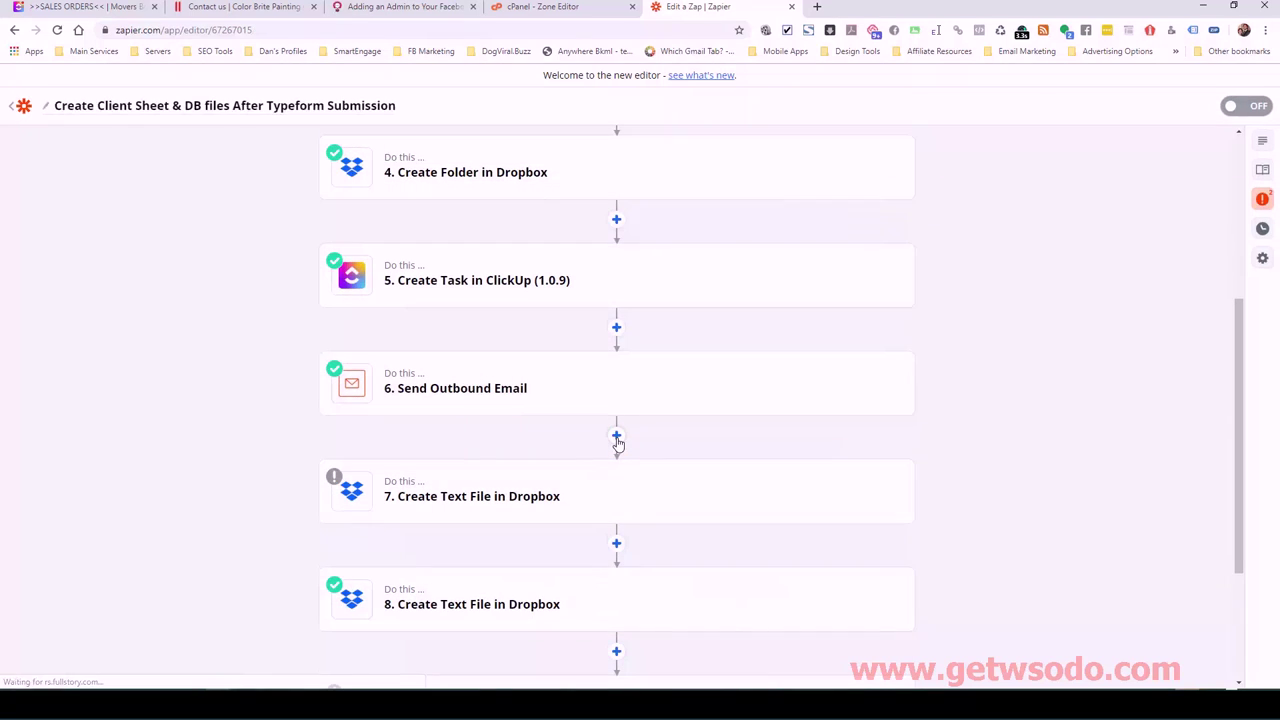
scroll(612, 449, down, 1)
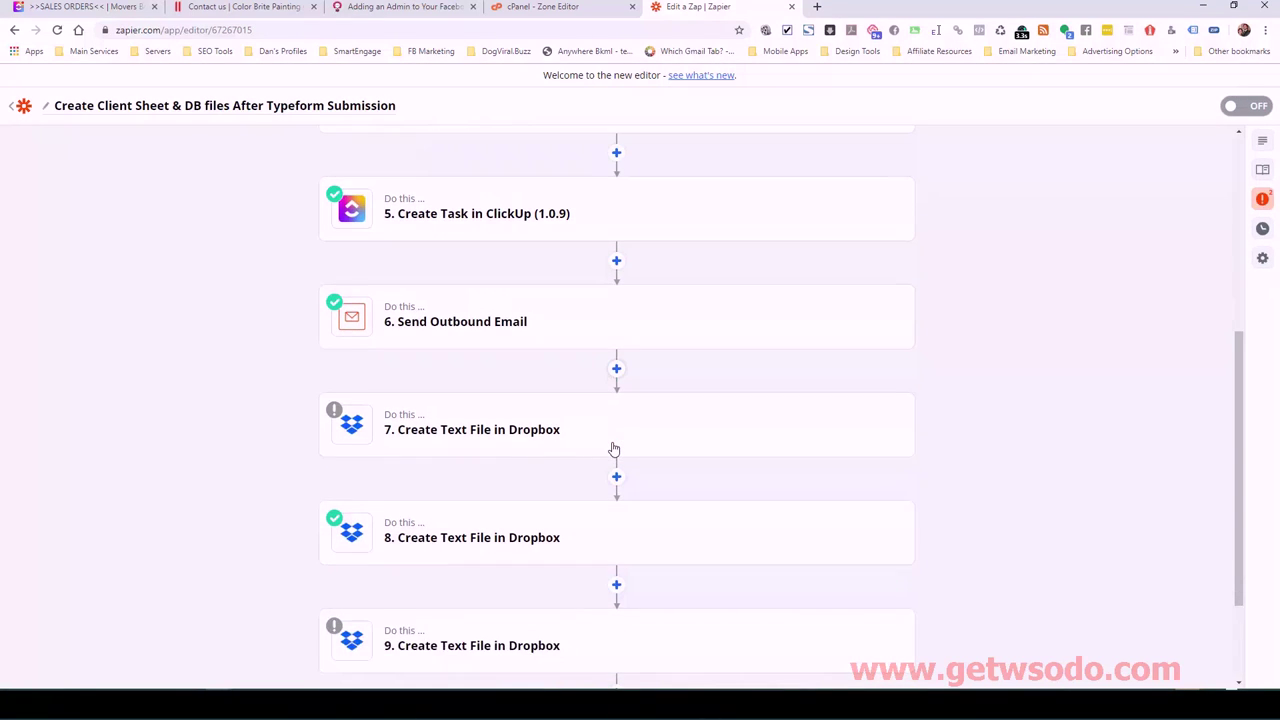
scroll(611, 449, up, 5)
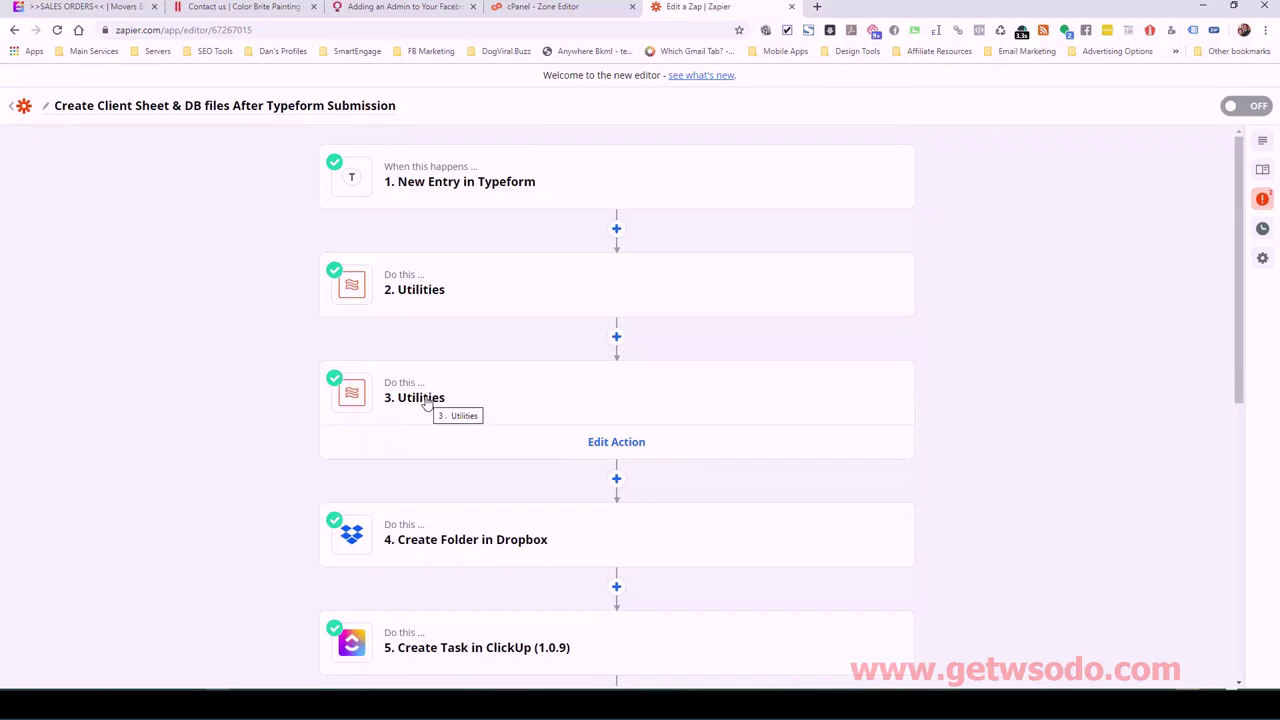
Open step 3, review its Formatter by Zapier Utilities app and event, and proceed to its customization.
click(431, 406)
click(438, 230)
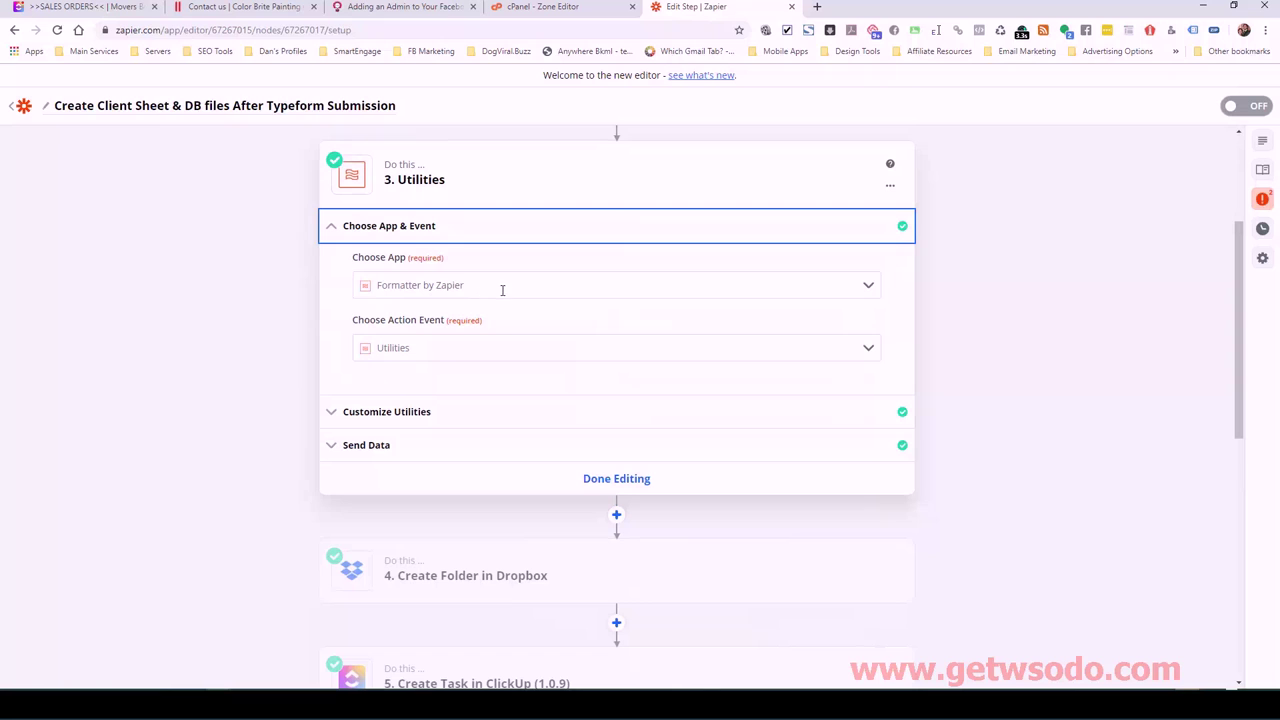
click(423, 414)
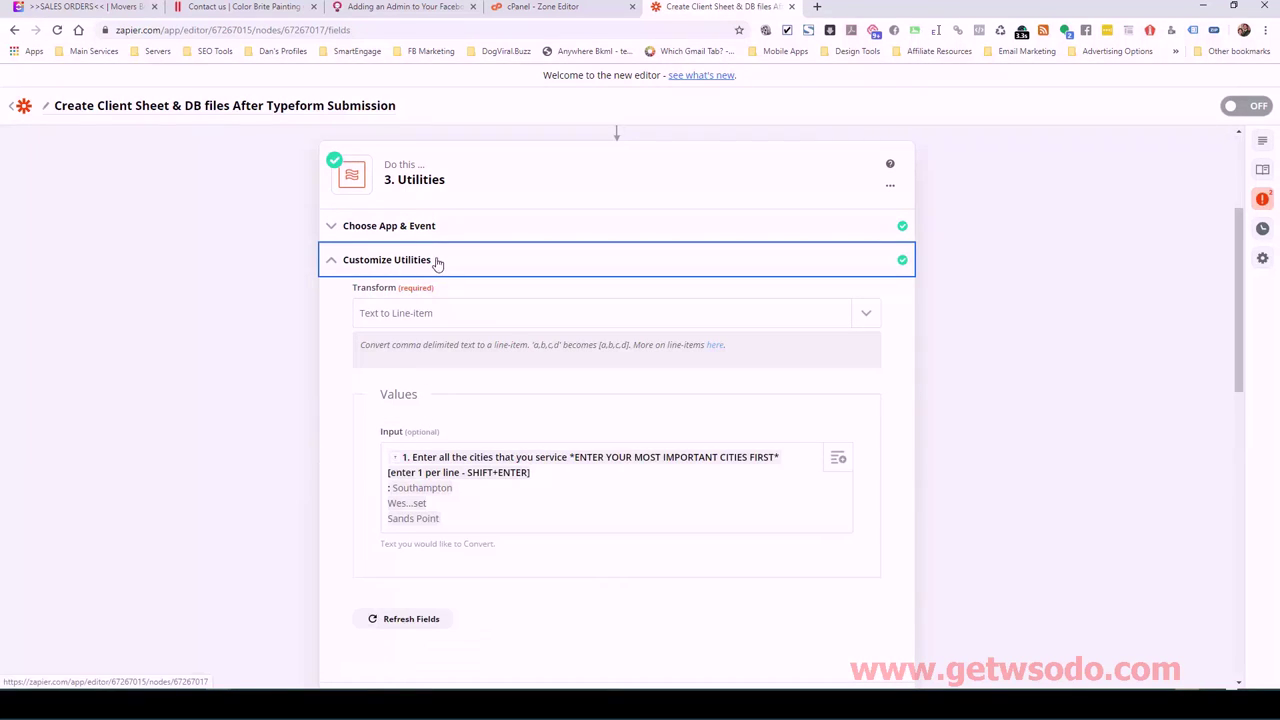
Clear the mapped form answer from the Text to Line-item input of step 3.
click(639, 500)
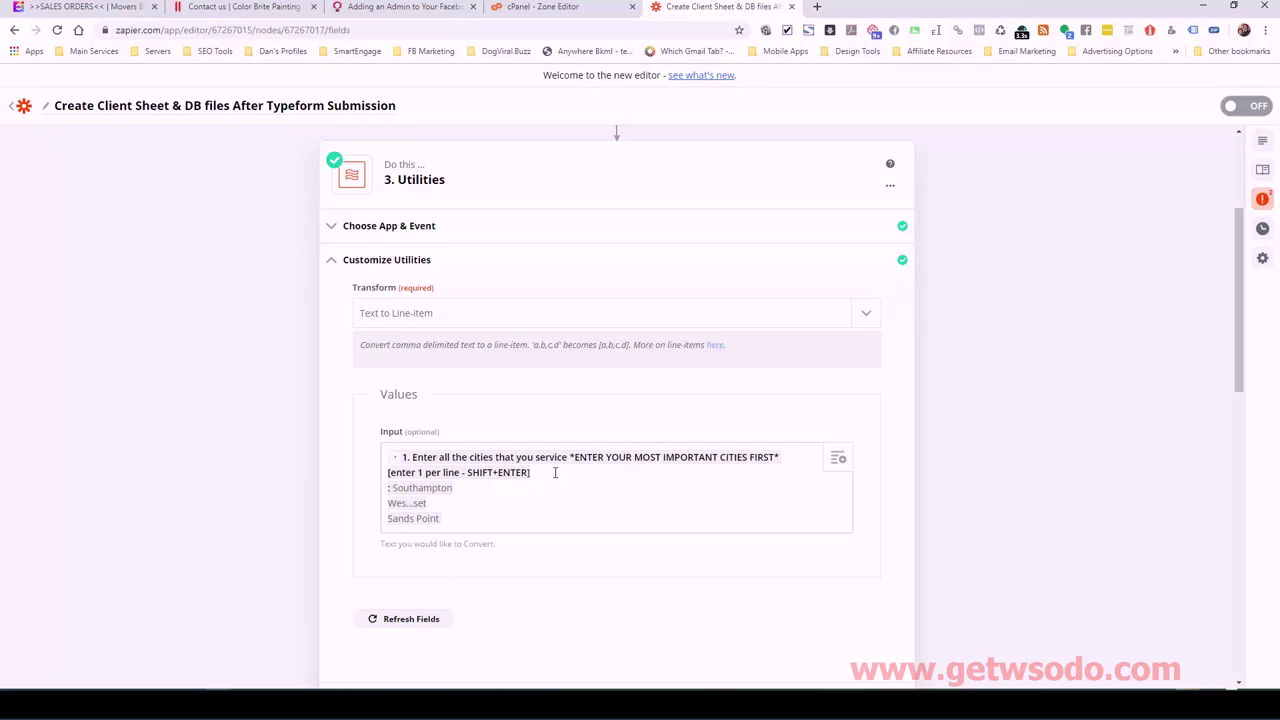
key(shift+Down)
key(shift+Down)
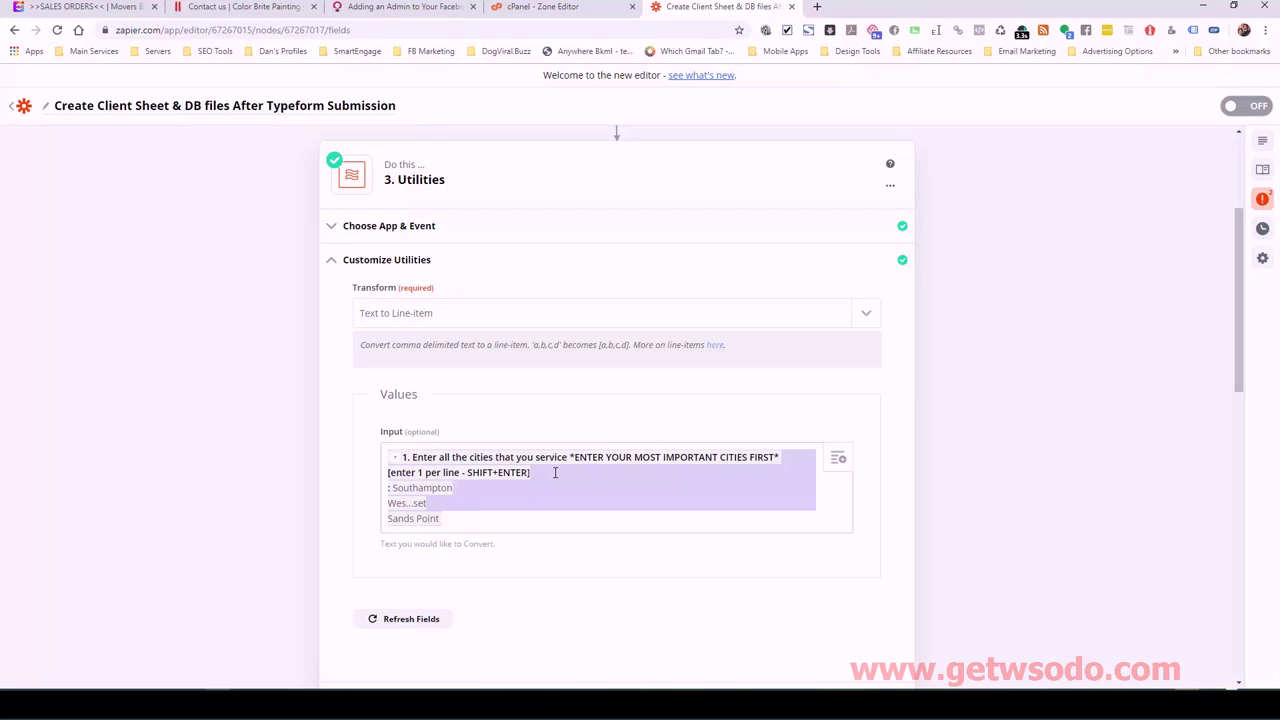
key(BackSpace)
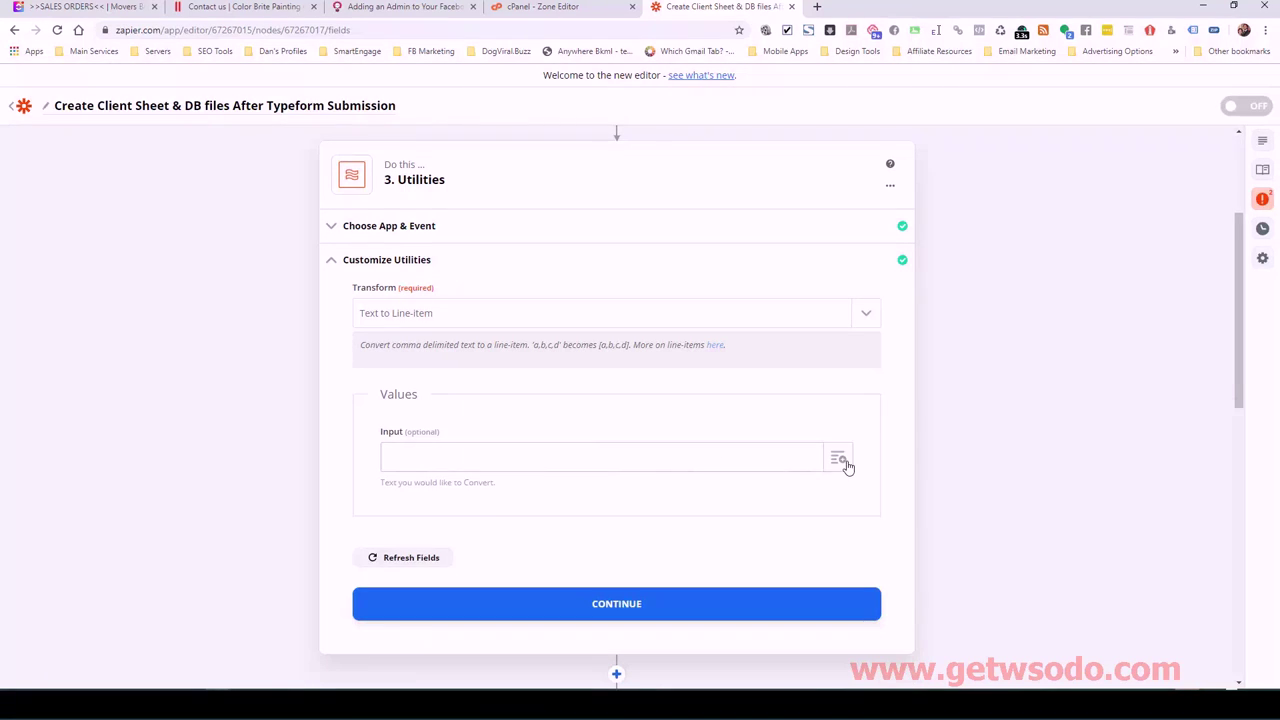
click(843, 459)
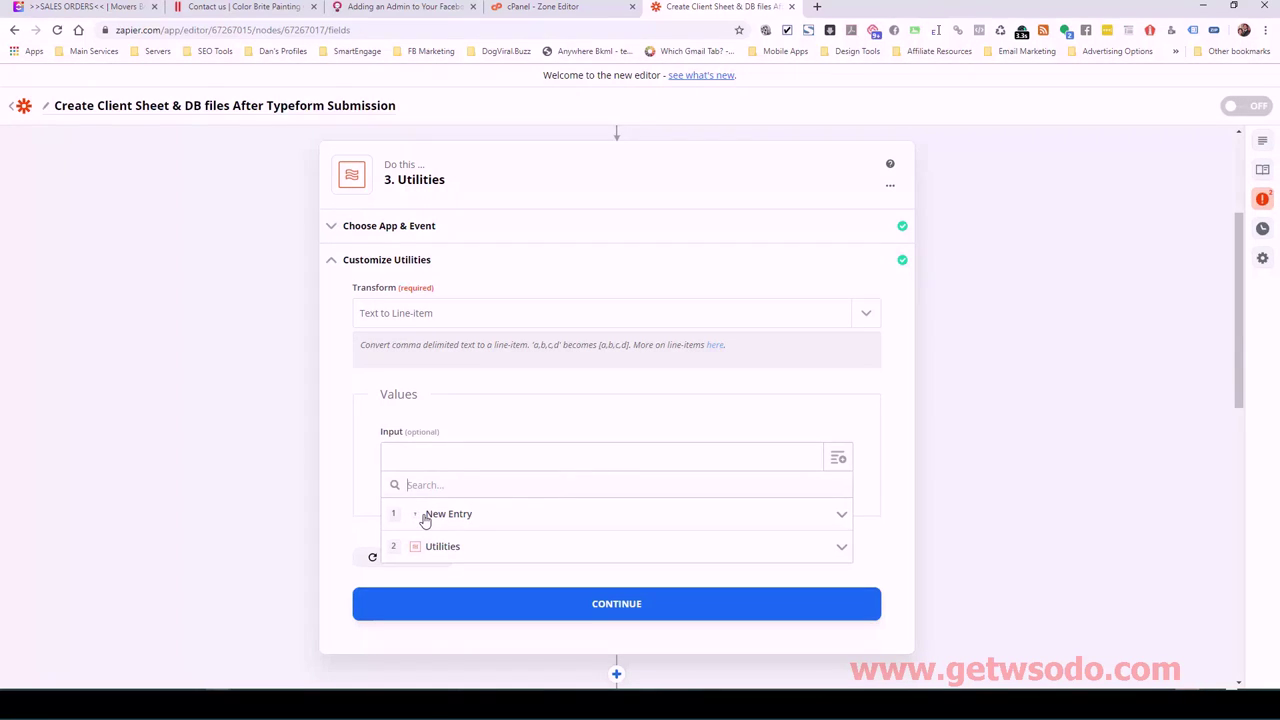
scroll(1074, 411, down, 2)
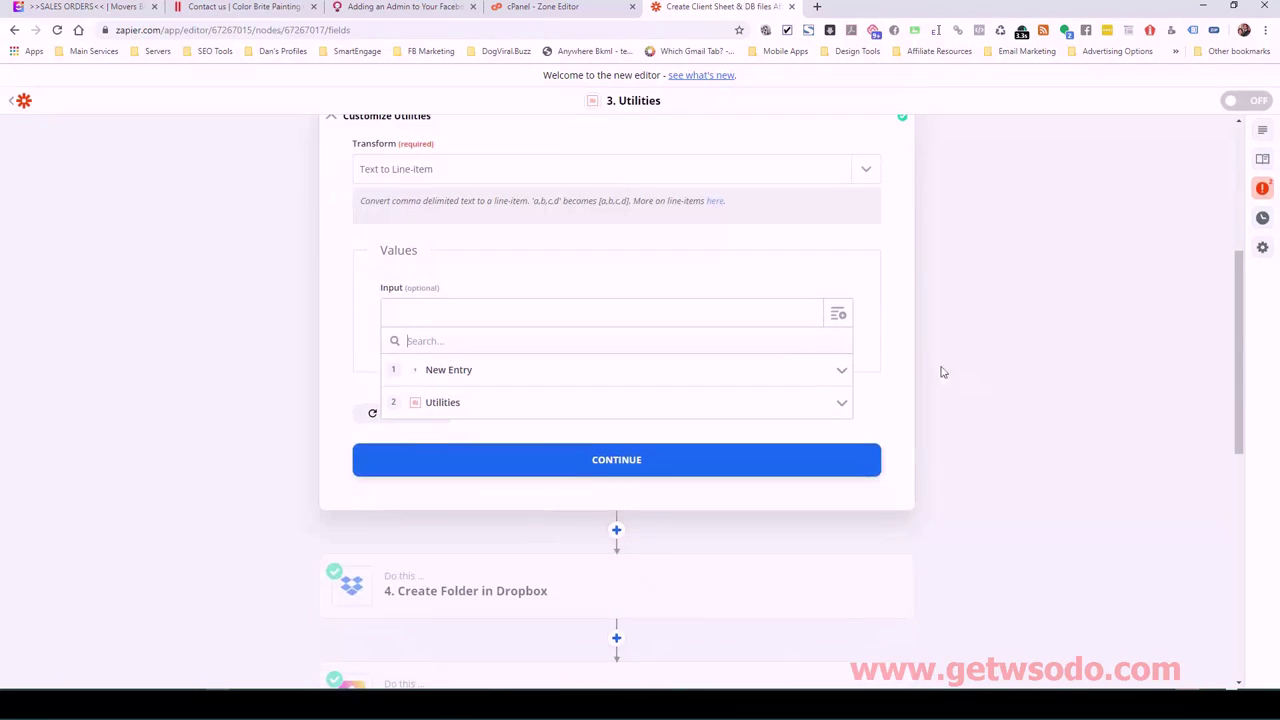
click(838, 316)
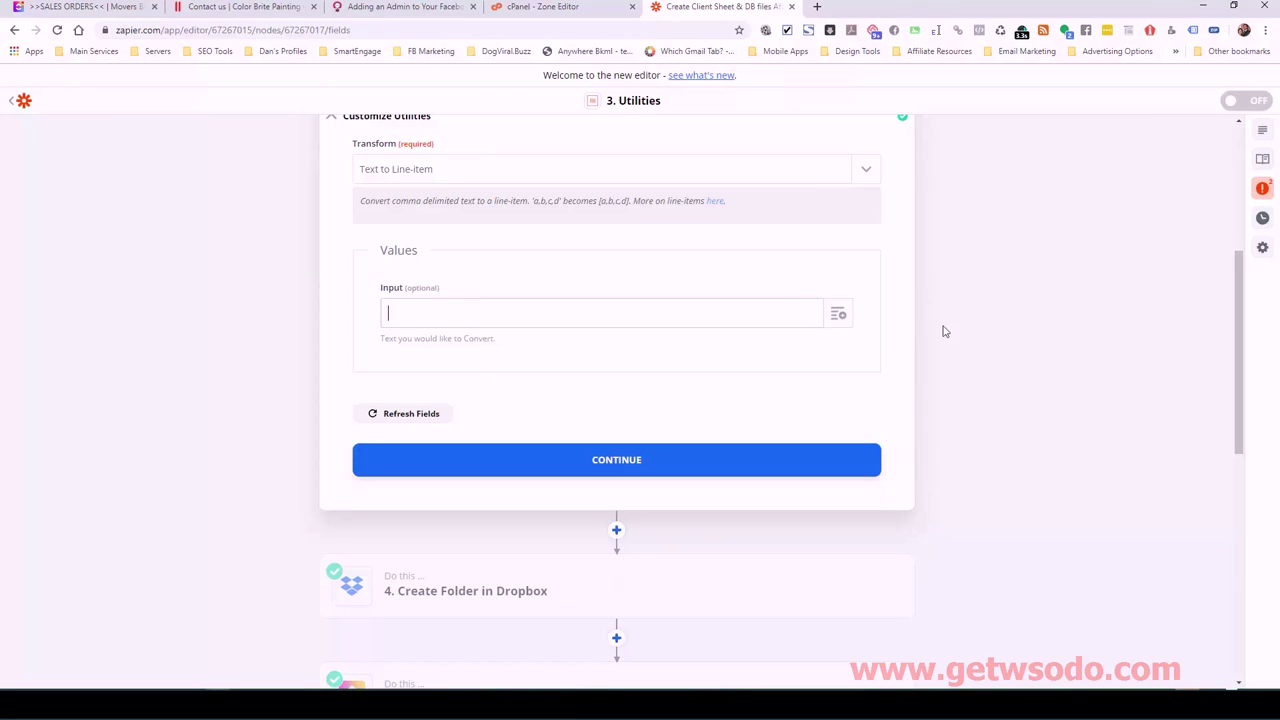
scroll(960, 335, up, 4)
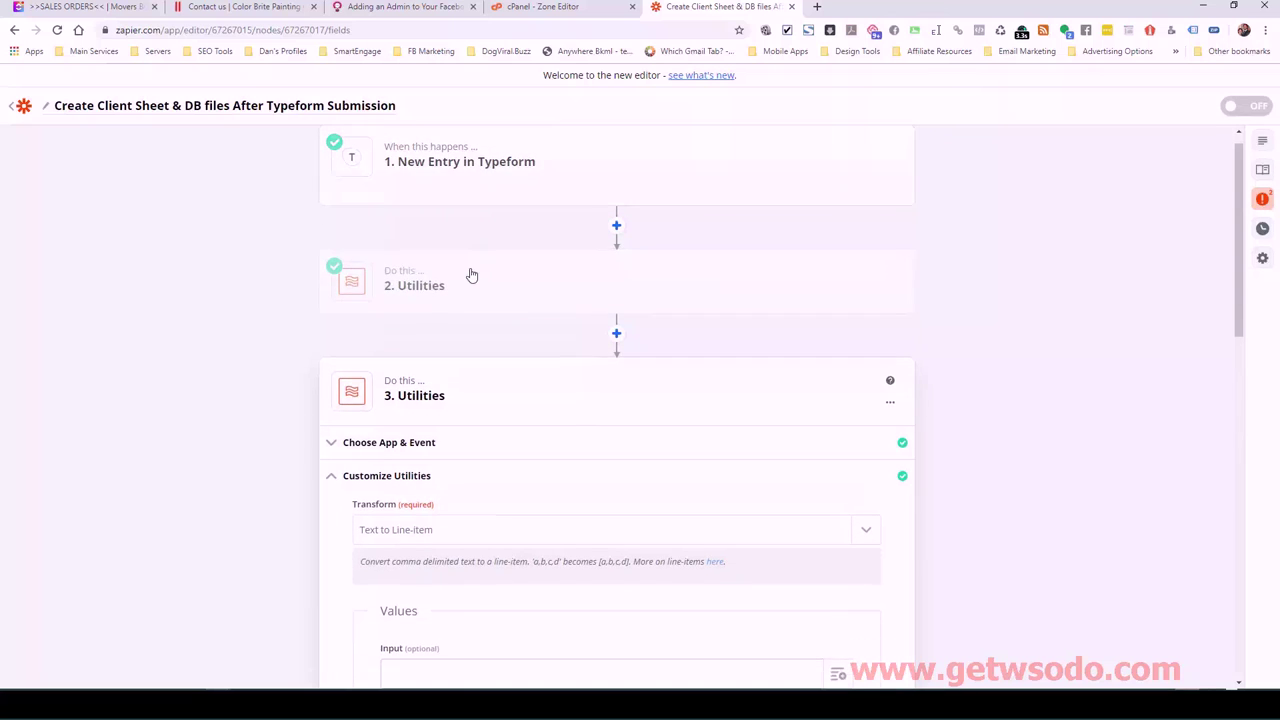
scroll(983, 363, down, 3)
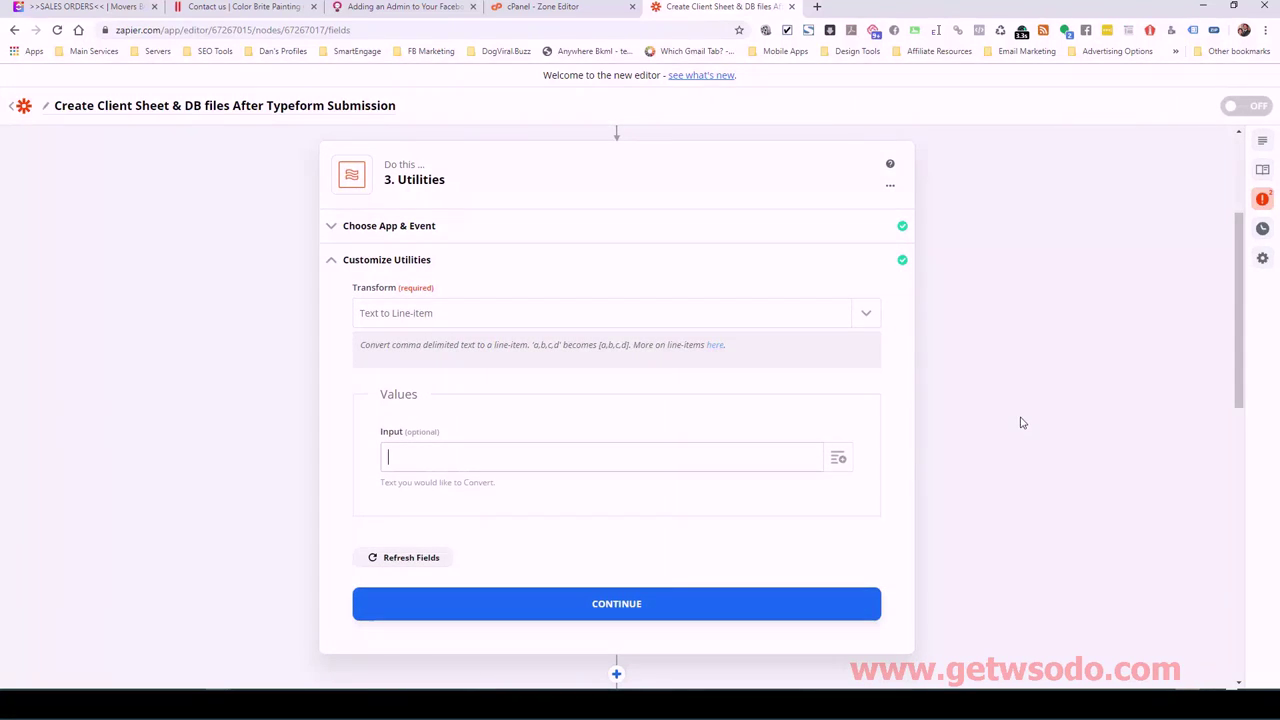
click(838, 457)
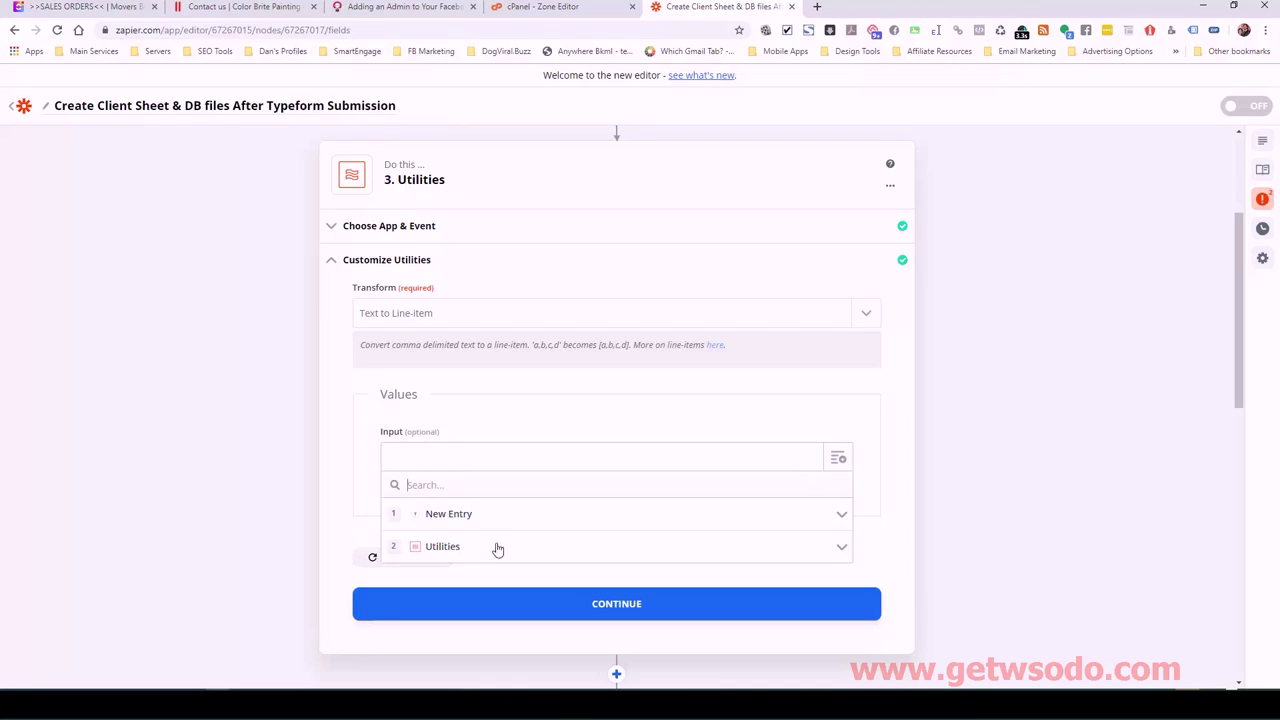
click(480, 455)
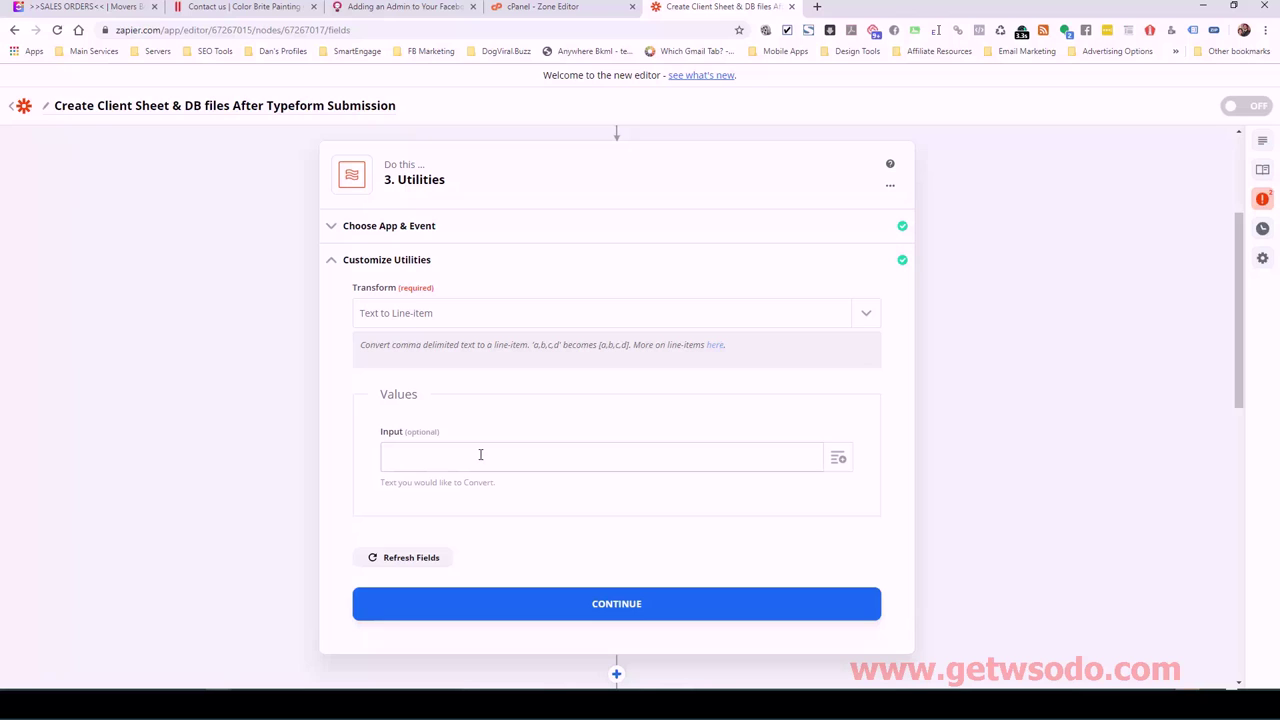
Search the New Entry fields for "city" and map the input to the form answer listing all the cities serviced.
click(838, 459)
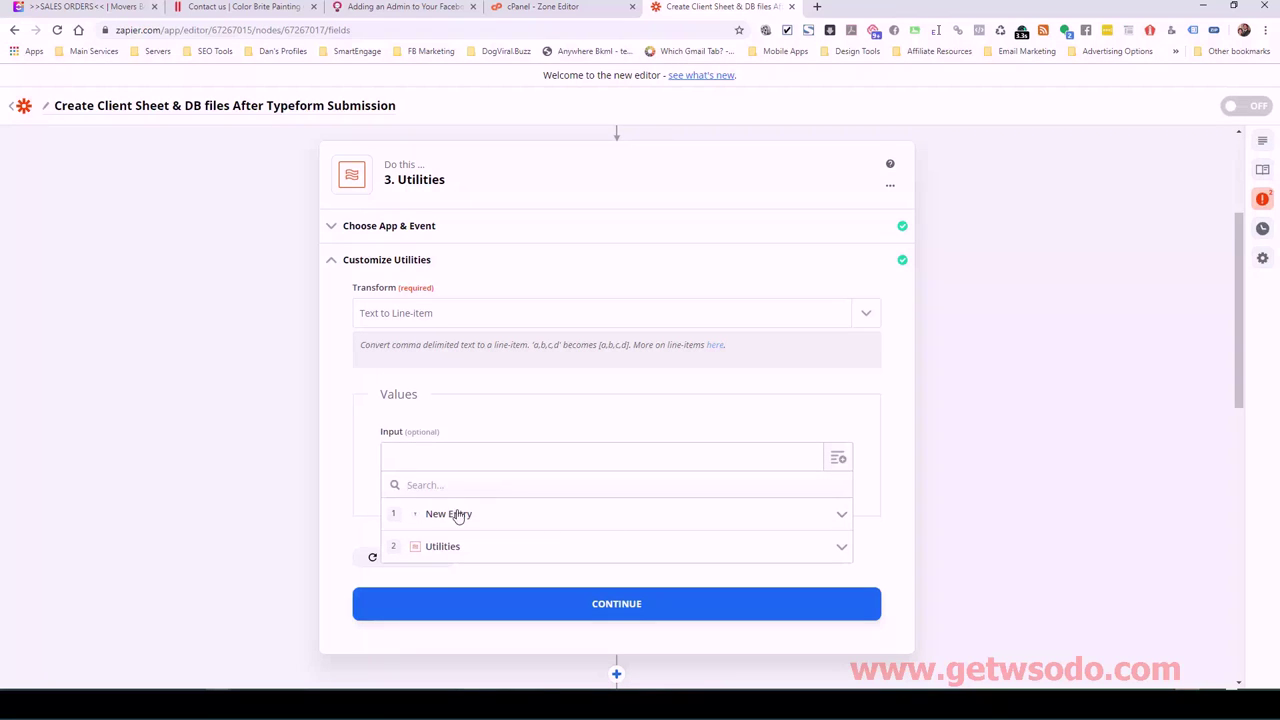
click(589, 516)
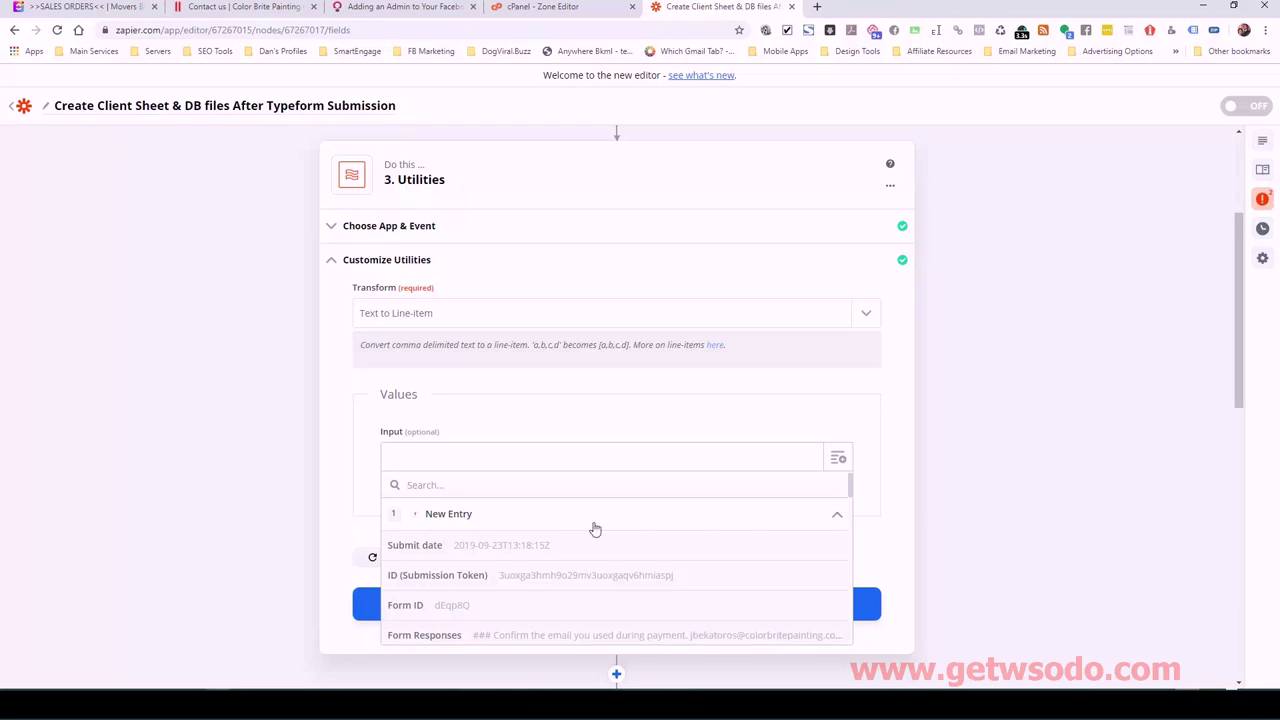
scroll(1034, 463, down, 2)
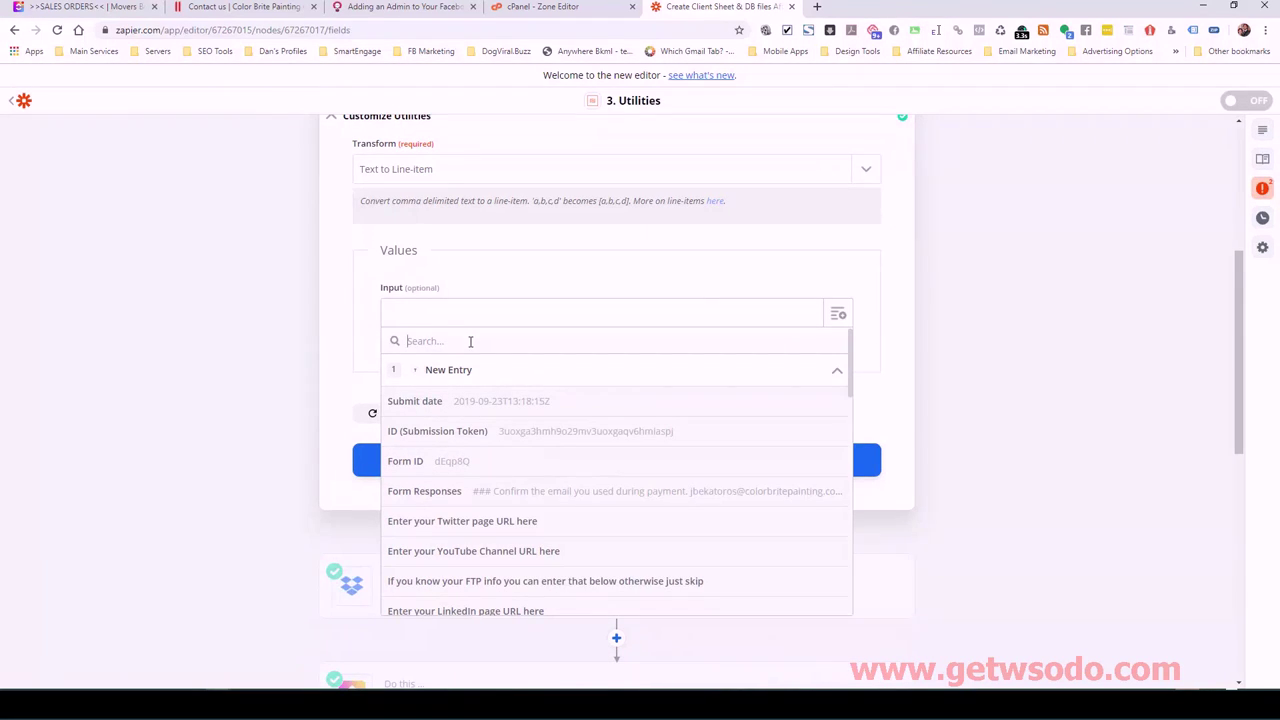
text(city)
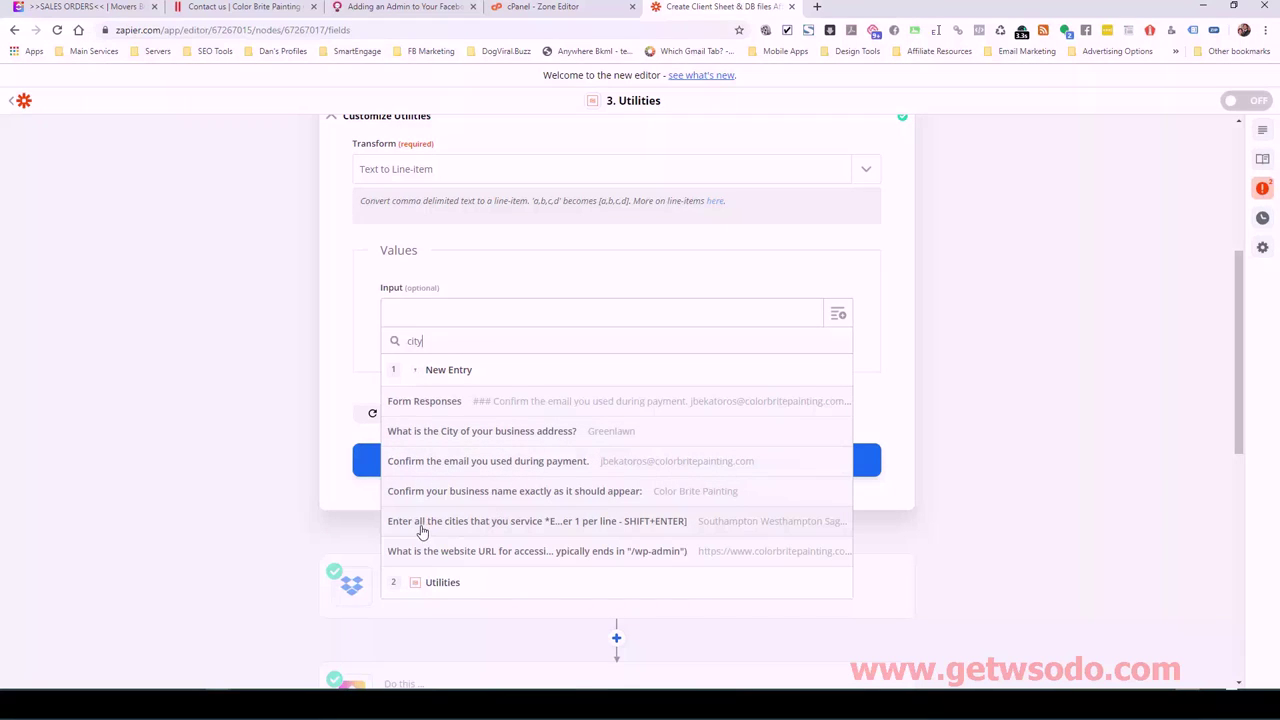
click(553, 522)
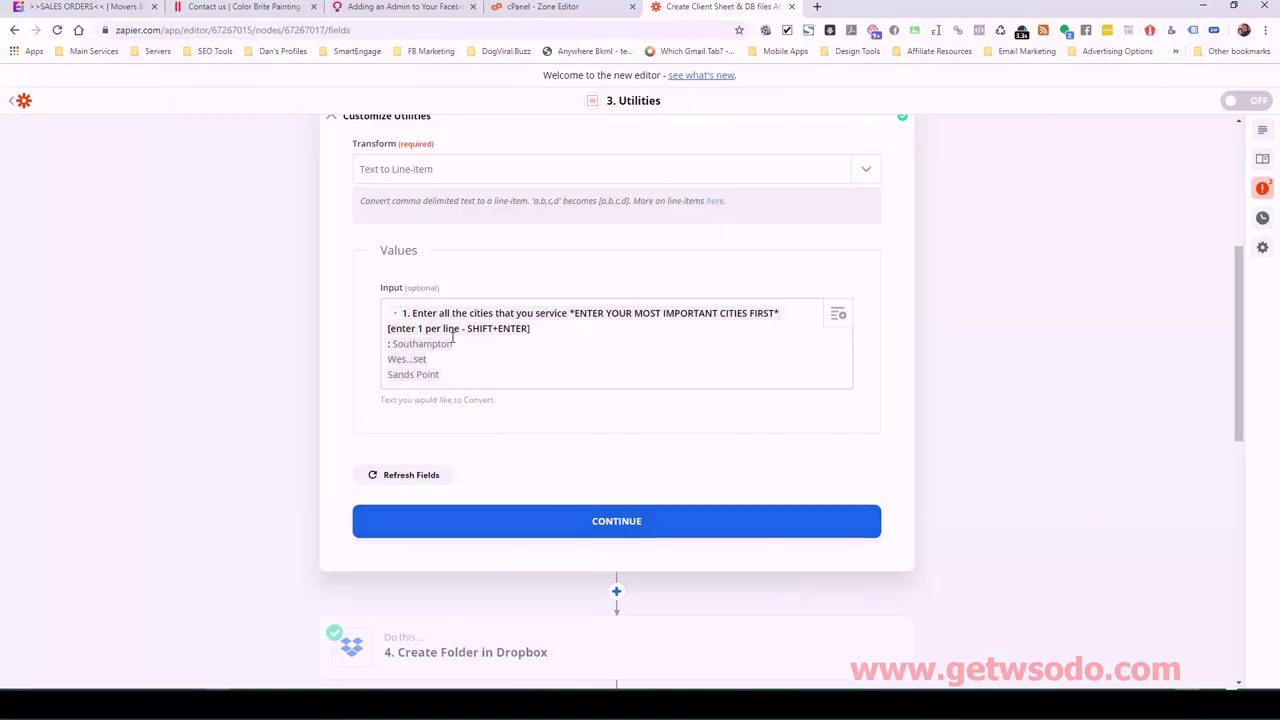
Continue to the Send Data section of step 3, review the list of cities in the test output and finish editing the action.
click(1004, 360)
click(640, 533)
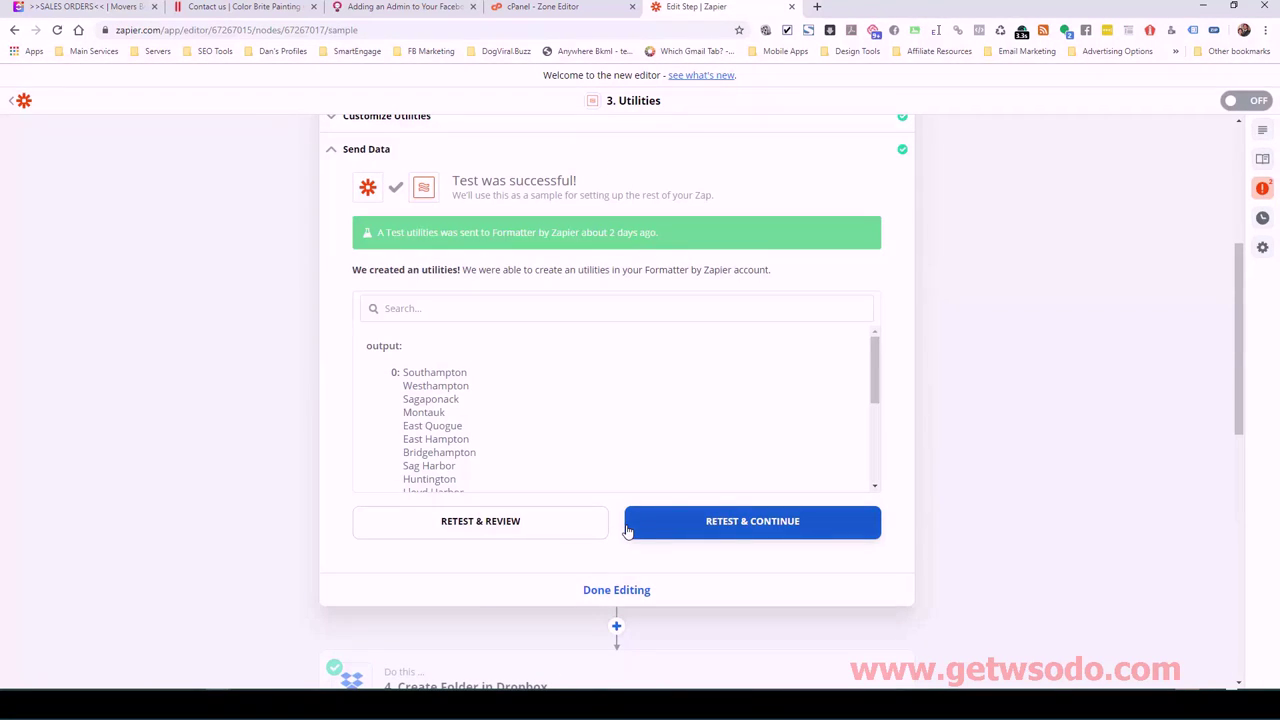
scroll(474, 383, down, 2)
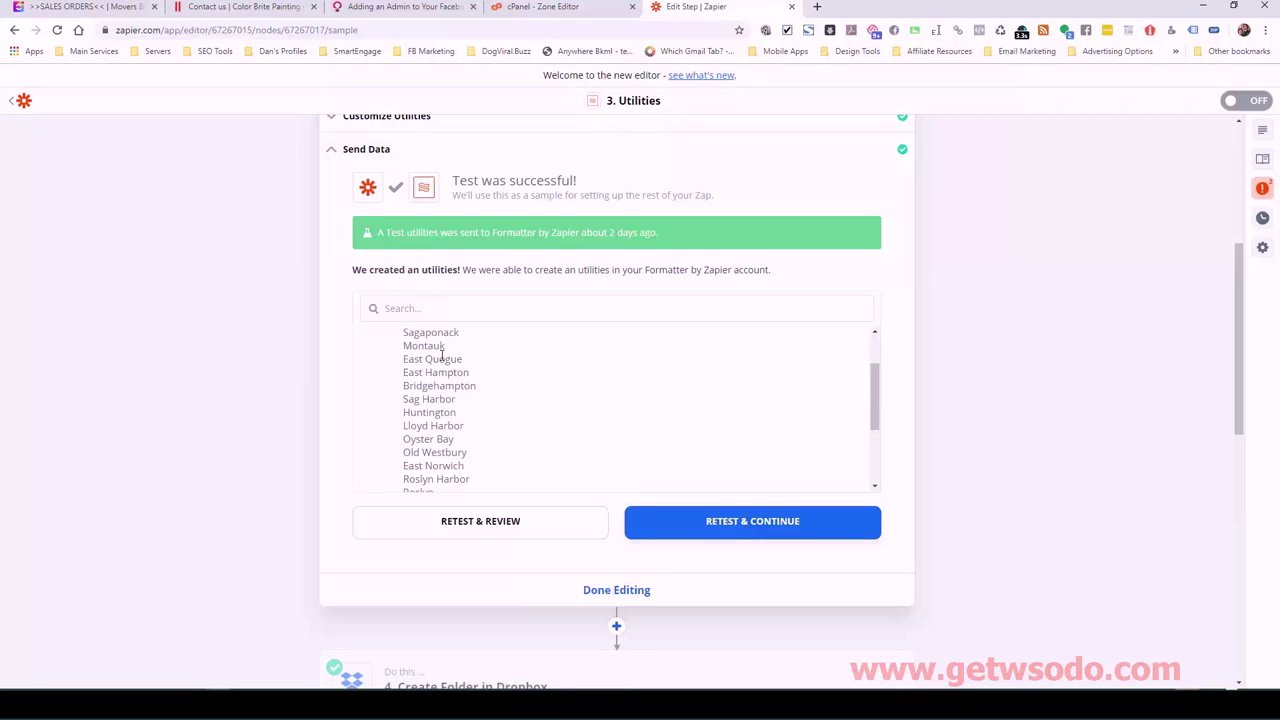
click(598, 591)
scroll(917, 354, up, 5)
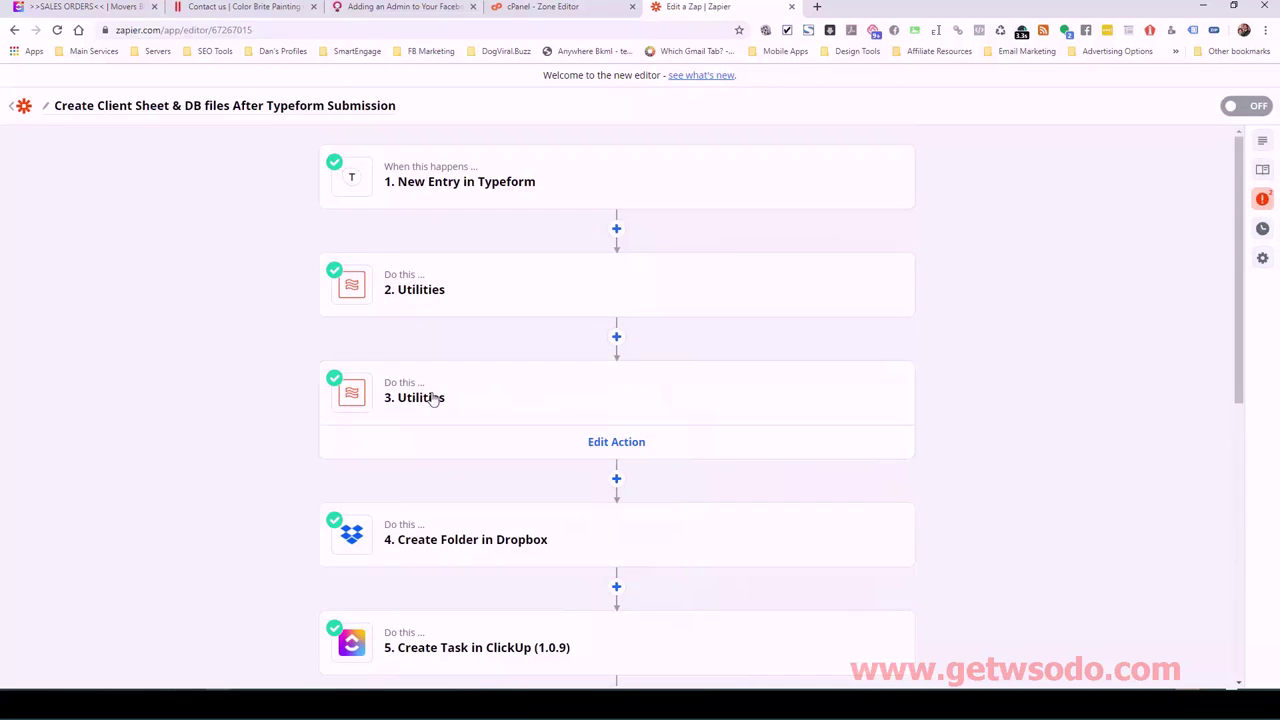
Open step 4, Create Folder in Dropbox, and review its app, action event and connected Dropbox account.
scroll(180, 448, down, 1)
mouse_move(451, 449)
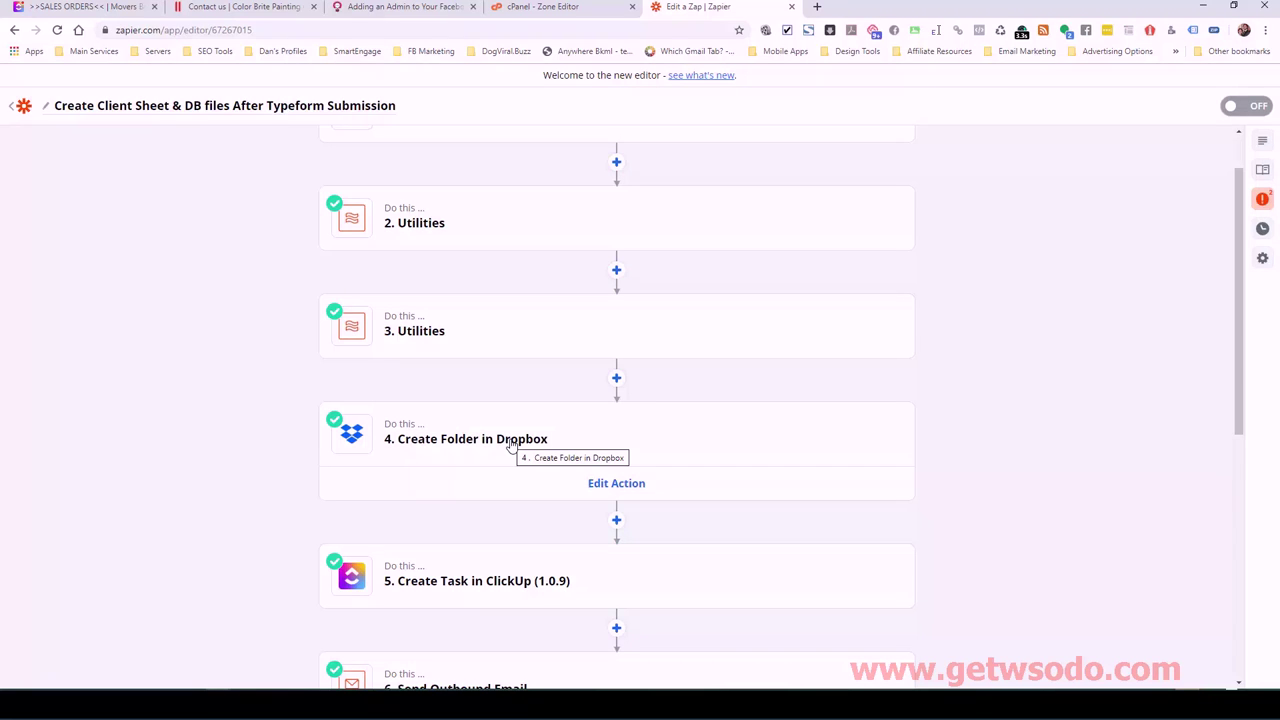
click(447, 443)
click(410, 238)
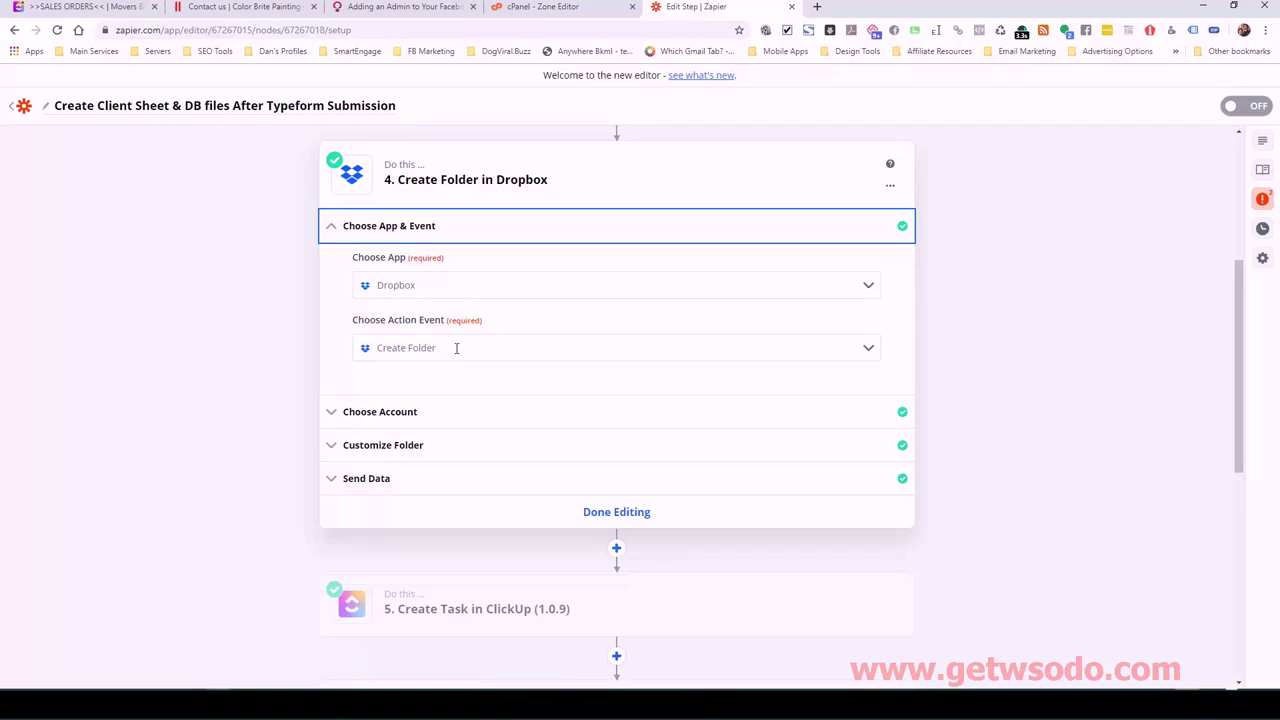
click(380, 412)
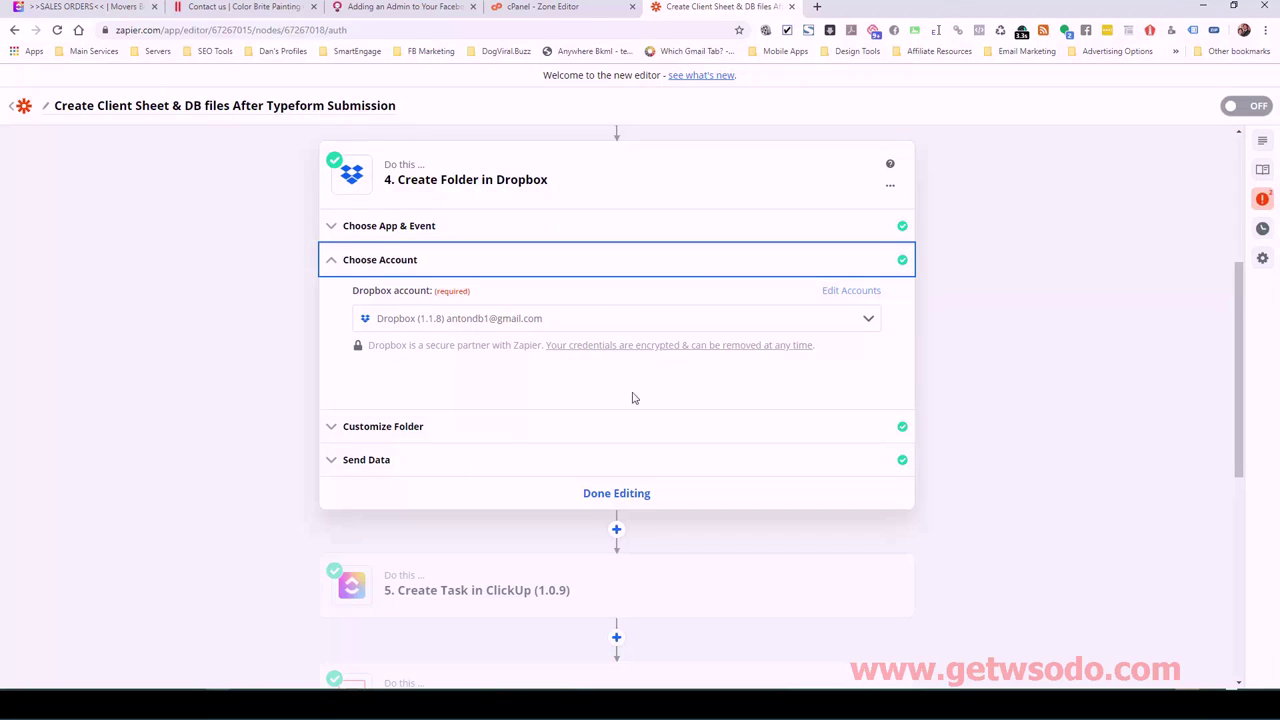
Open the folder customization of step 4 and clear the current parent folder choice.
click(463, 428)
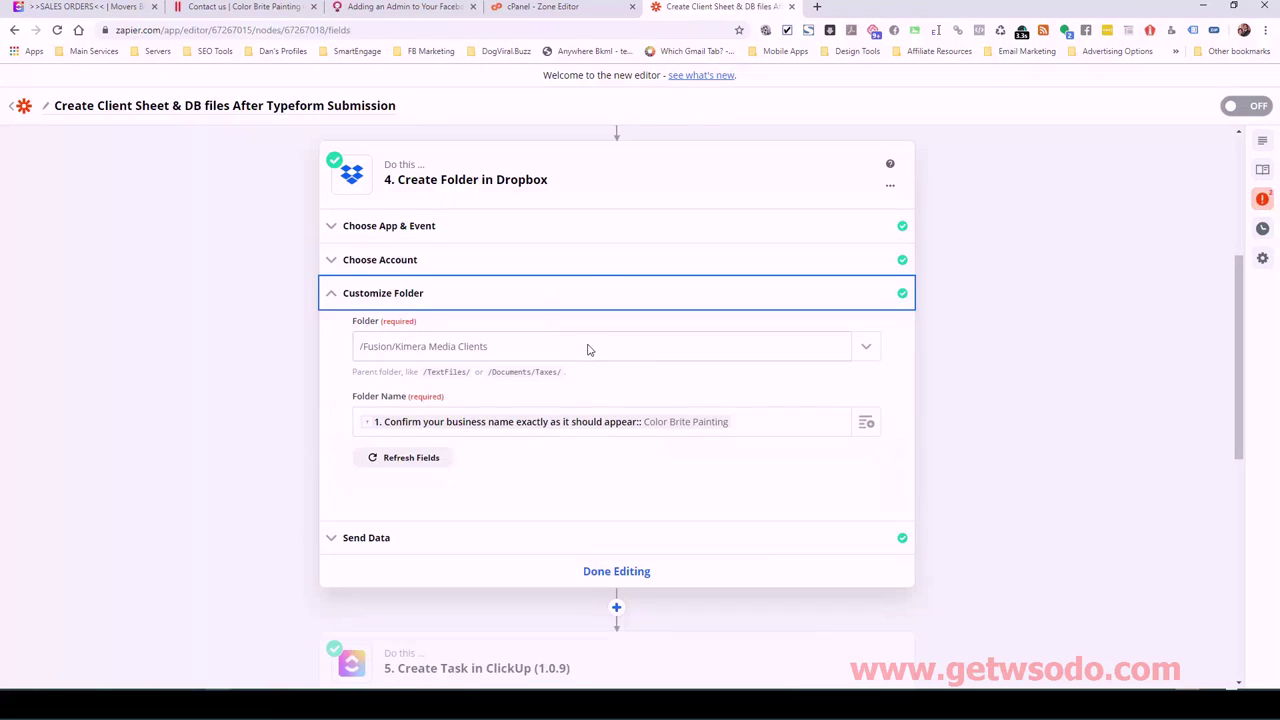
click(627, 354)
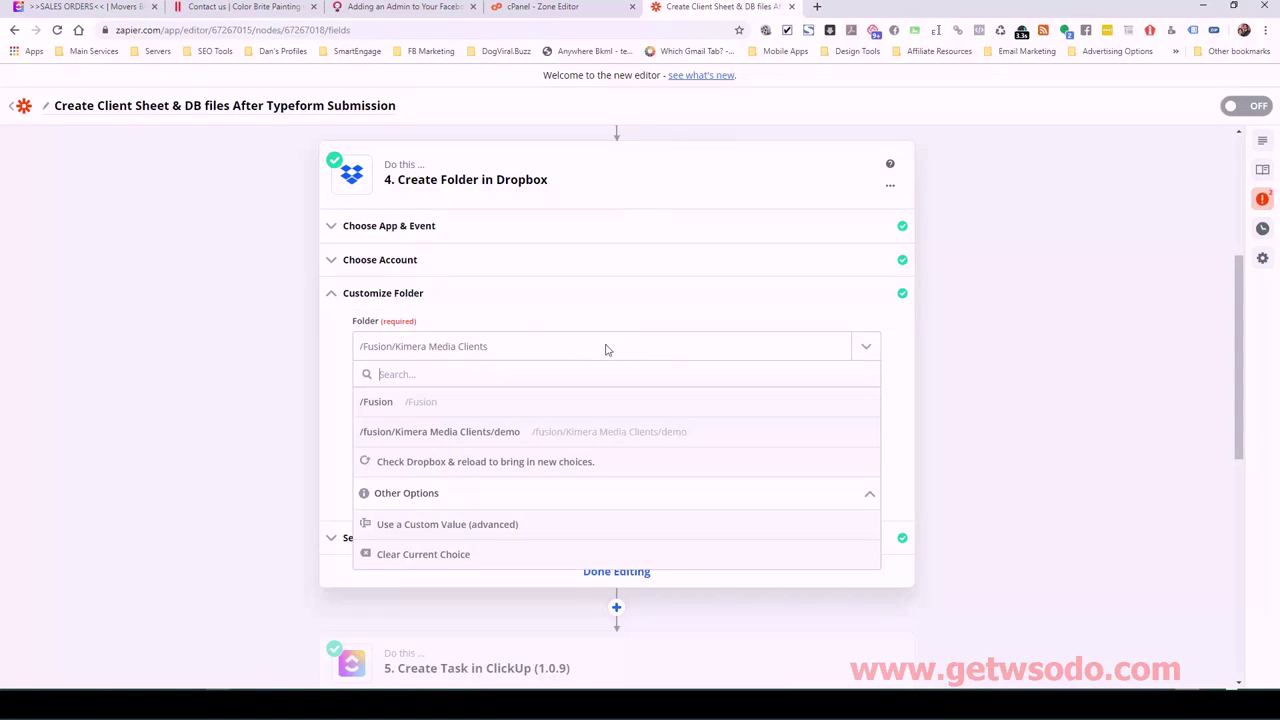
click(434, 560)
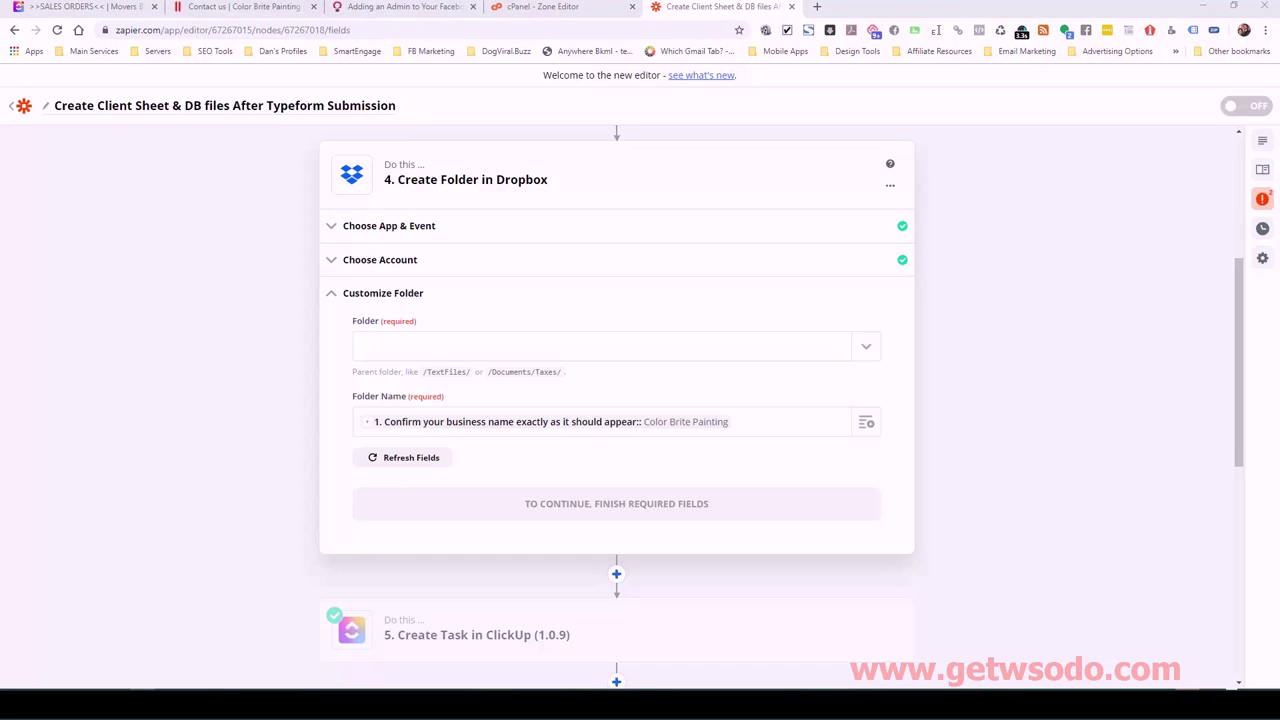
Switch to File Explorer, examine the Dropbox path Fusion > Kimera Media Clients, and return to the Zap editor.
drag(1279, 118, 806, 243)
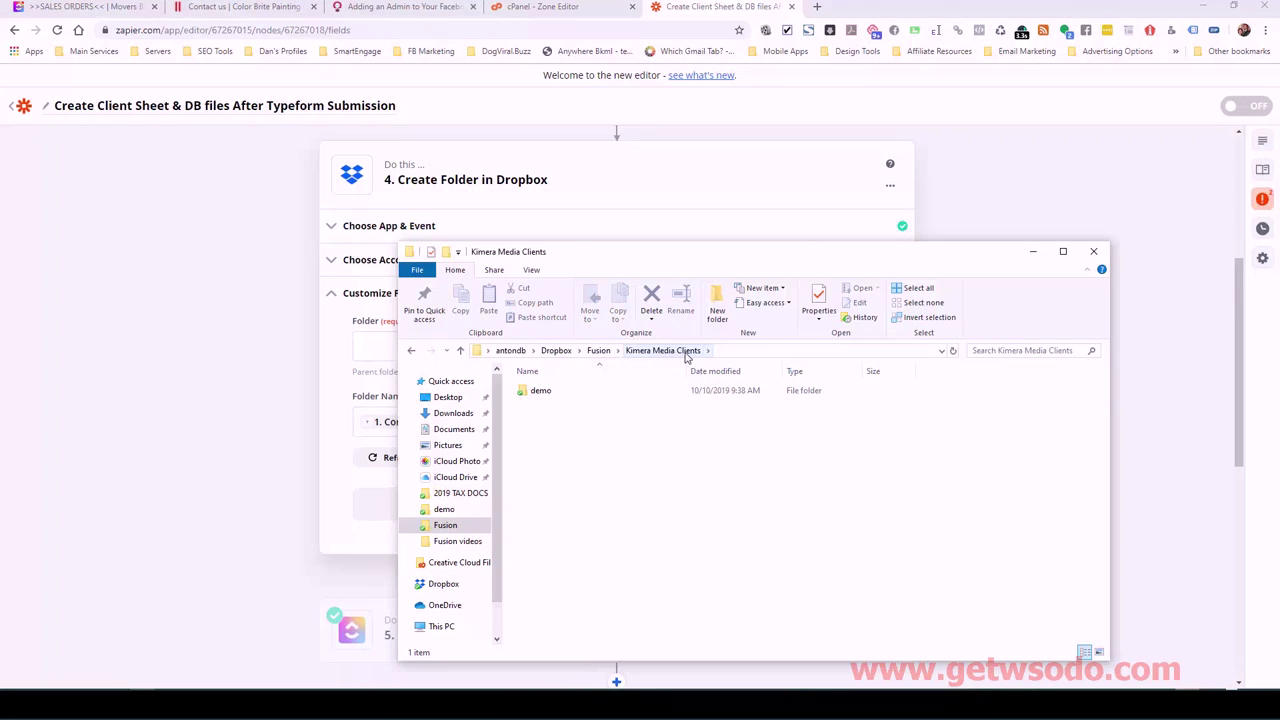
click(598, 350)
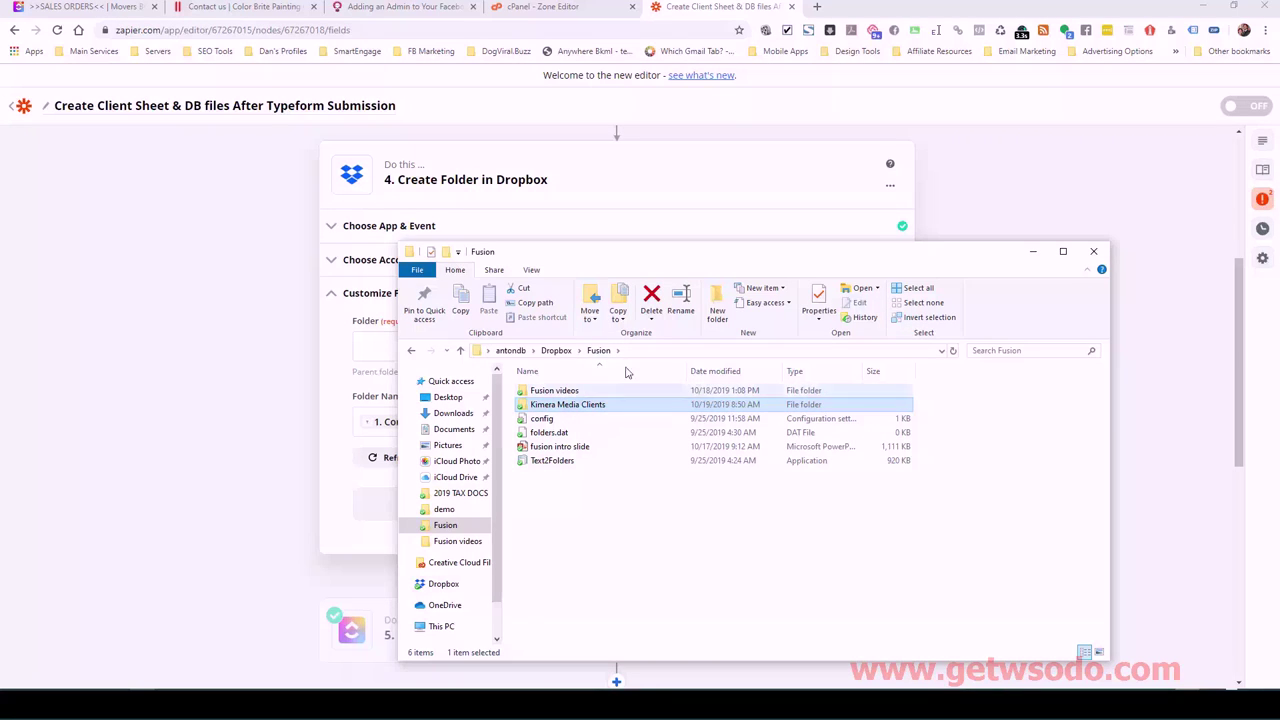
double_click(556, 406)
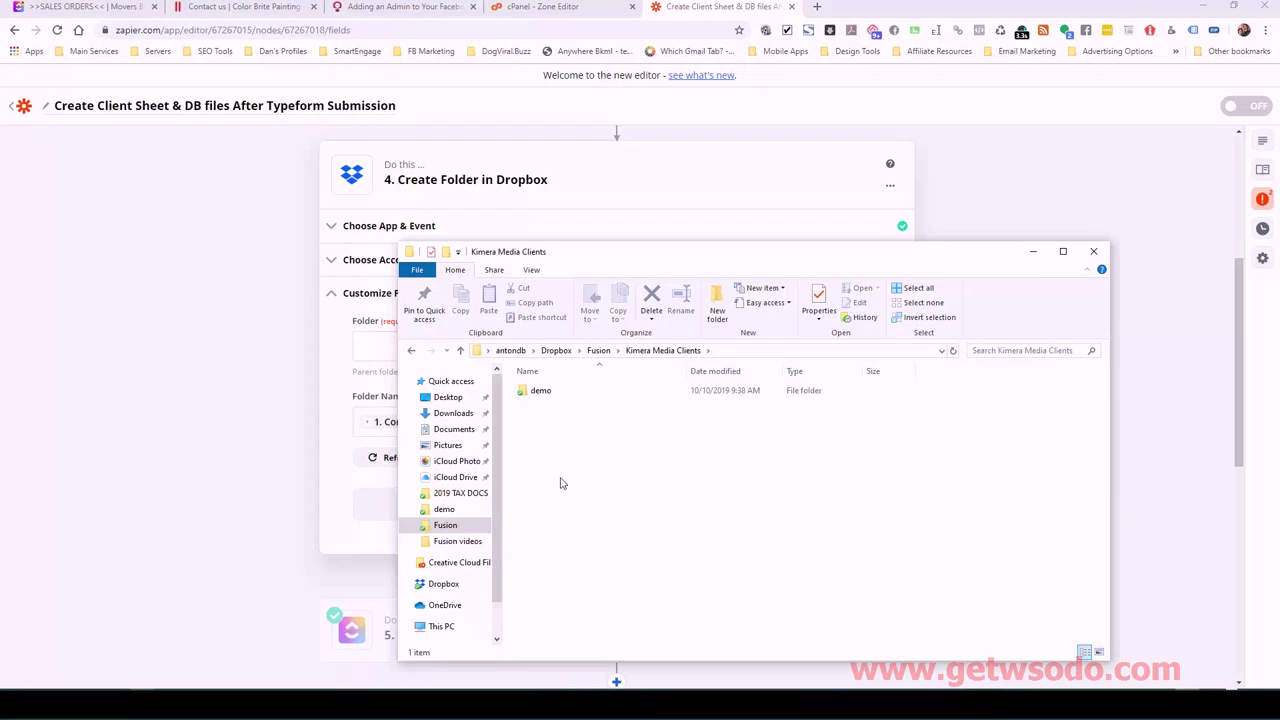
drag(619, 267, 1038, 185)
key(alt+Tab)
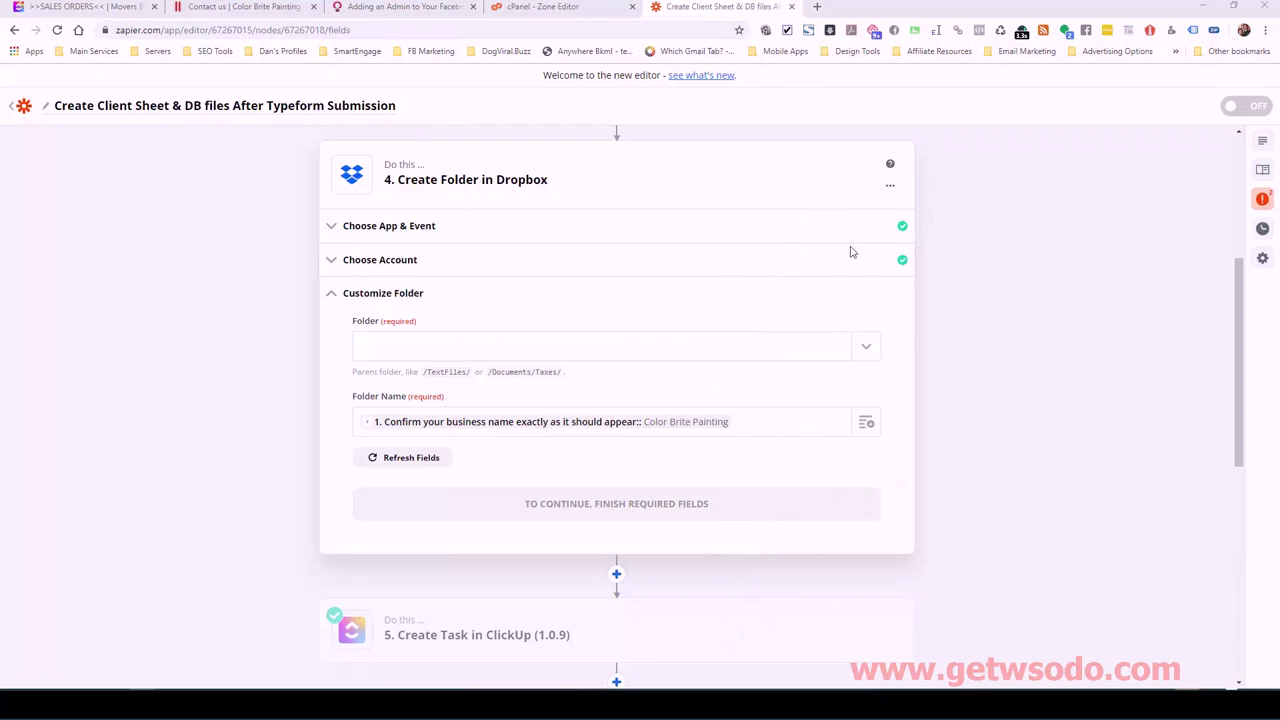
Set the Dropbox parent folder to /Fusion/Kimera Media Clients by choosing /Fusion and its Kimera Media Clients subfolder.
click(836, 347)
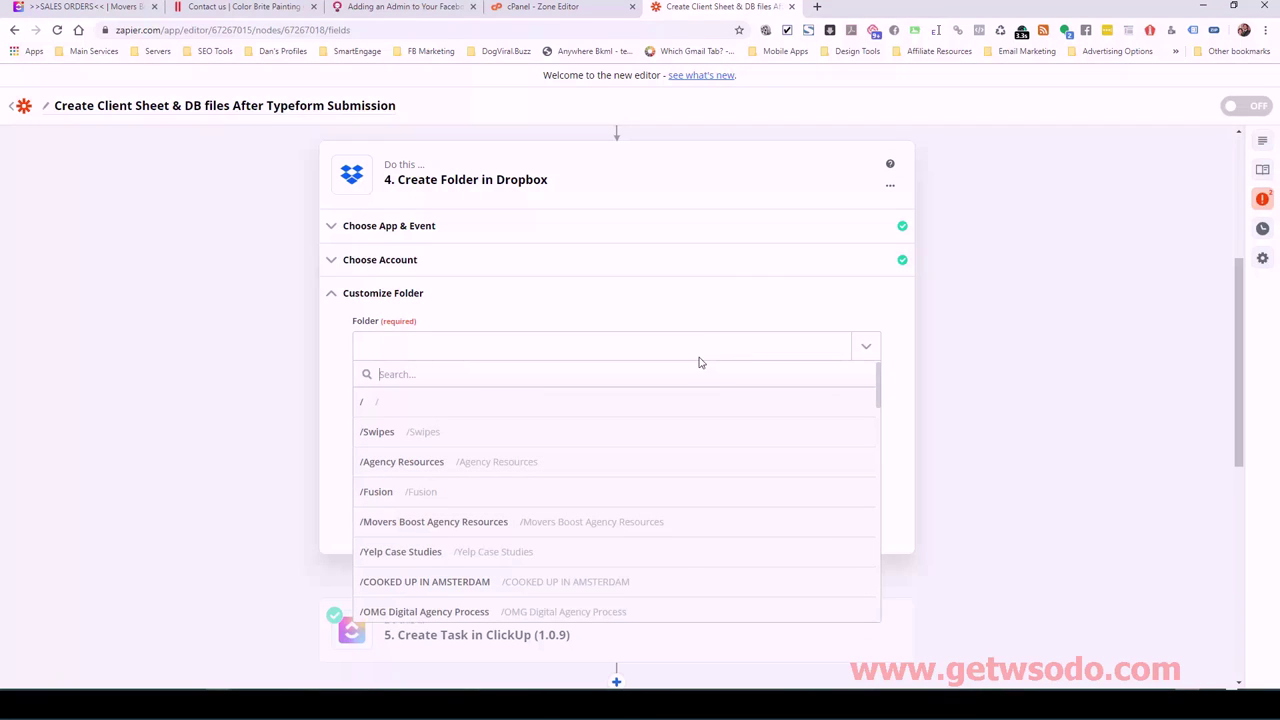
click(385, 495)
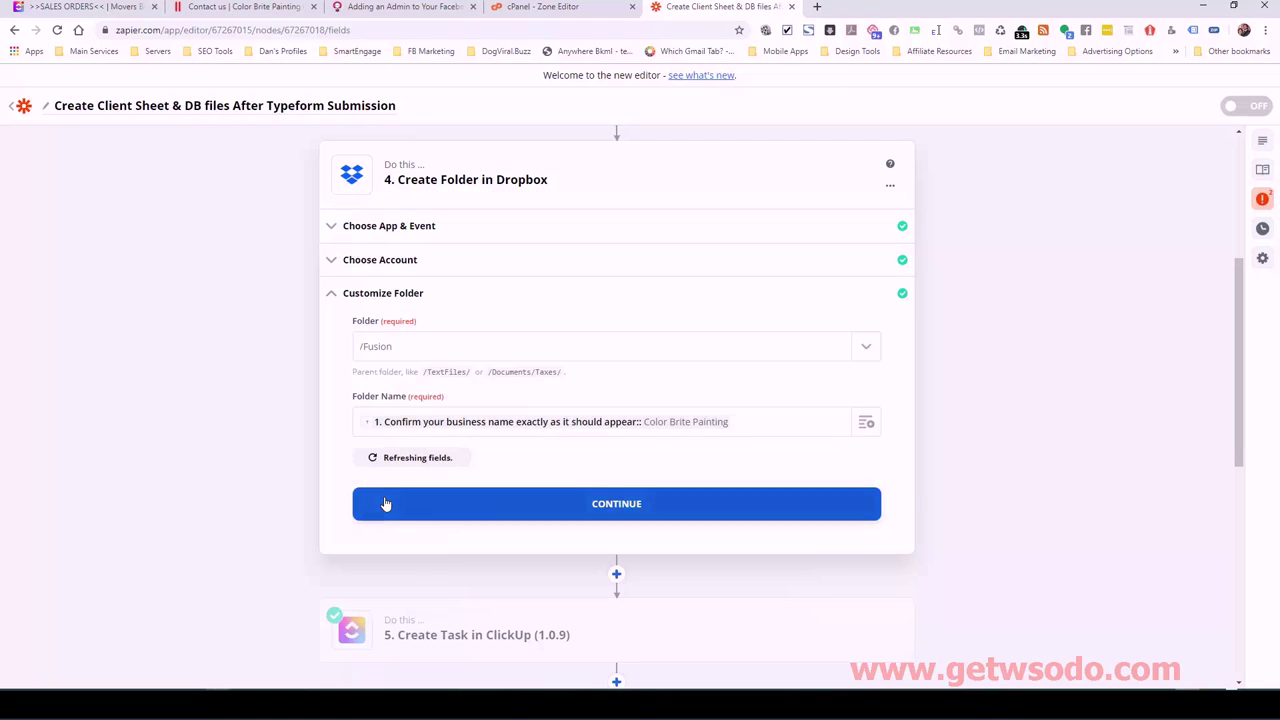
click(635, 350)
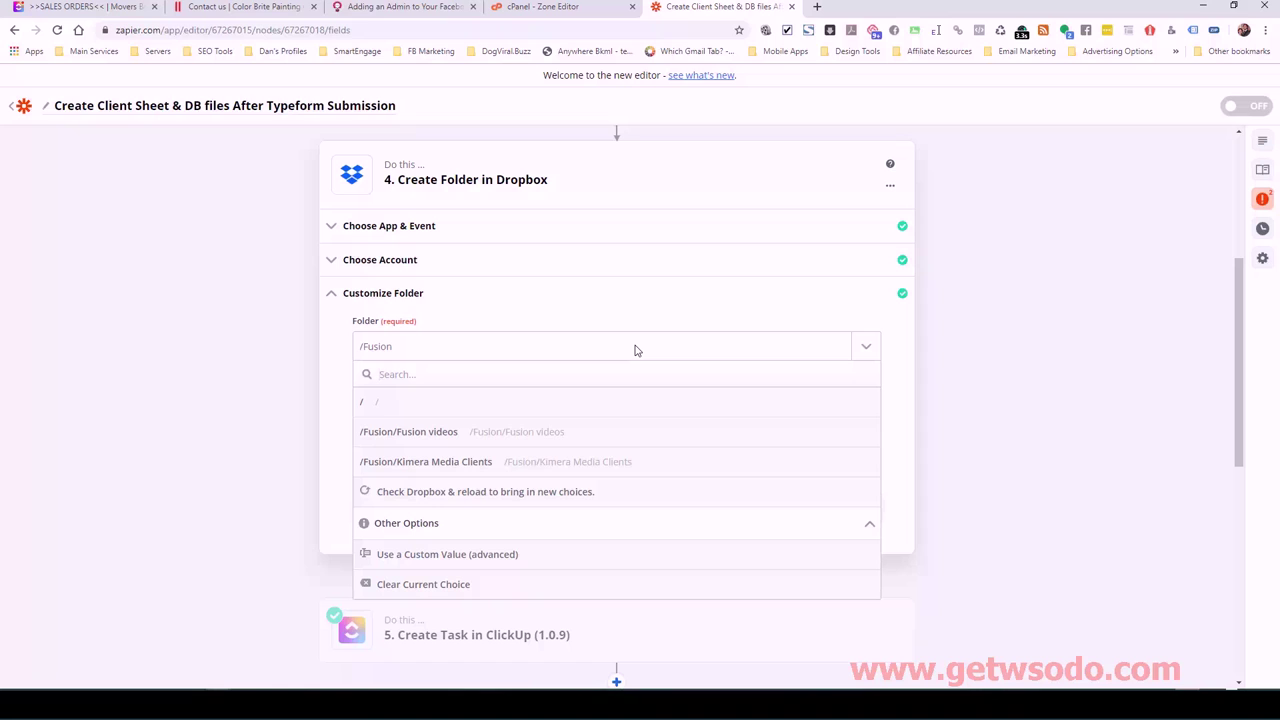
click(481, 463)
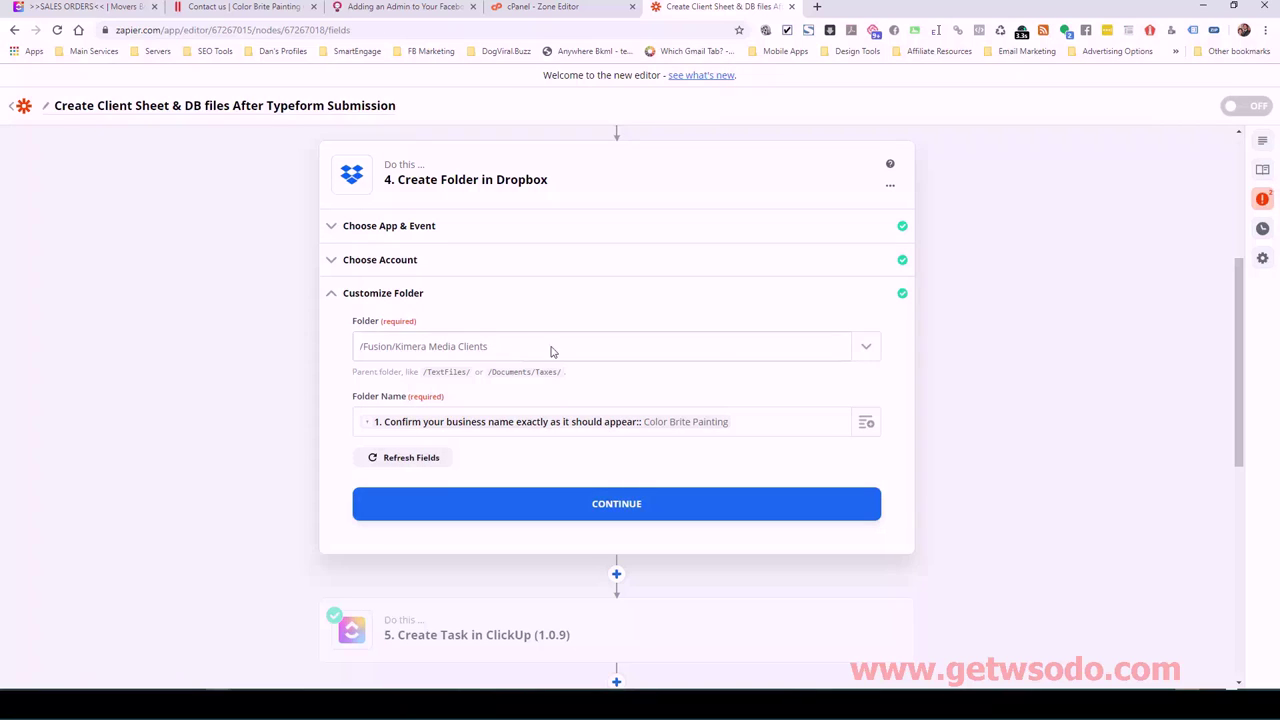
Switch to File Explorer, examine the contents of the Kimera Media Clients folder, and return to the Zap editor.
key(alt+Tab)
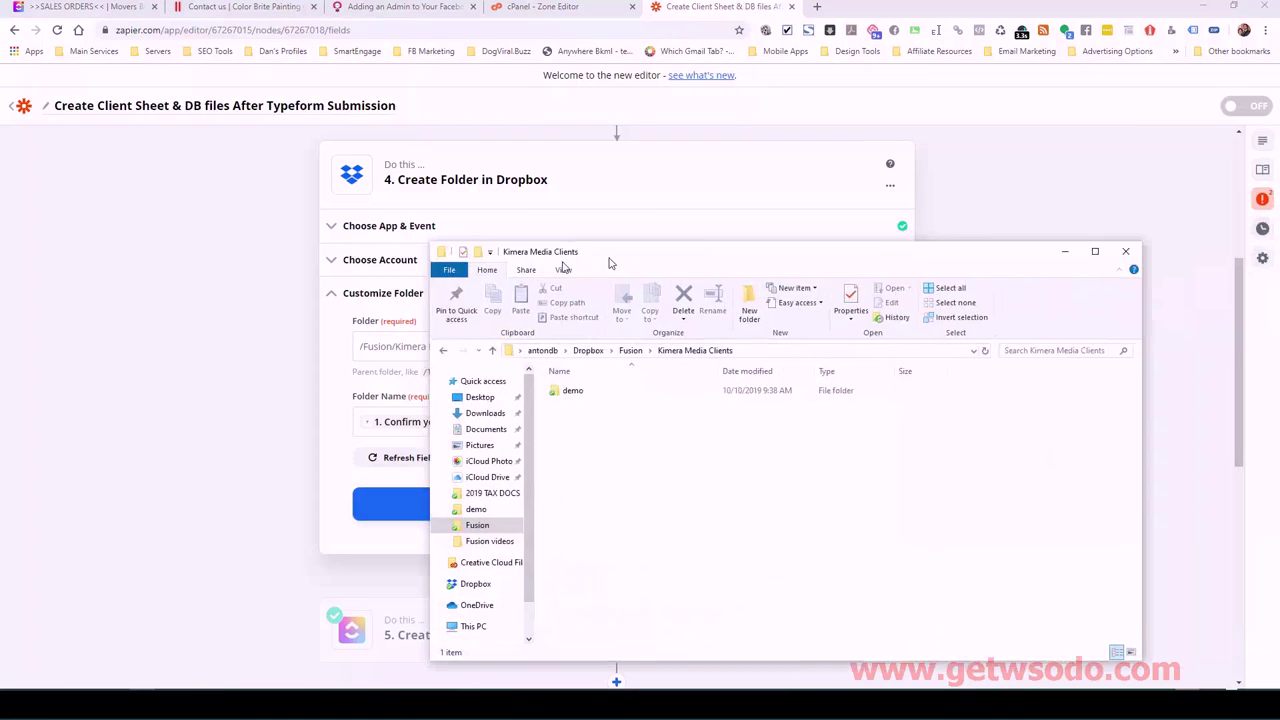
drag(608, 264, 459, 400)
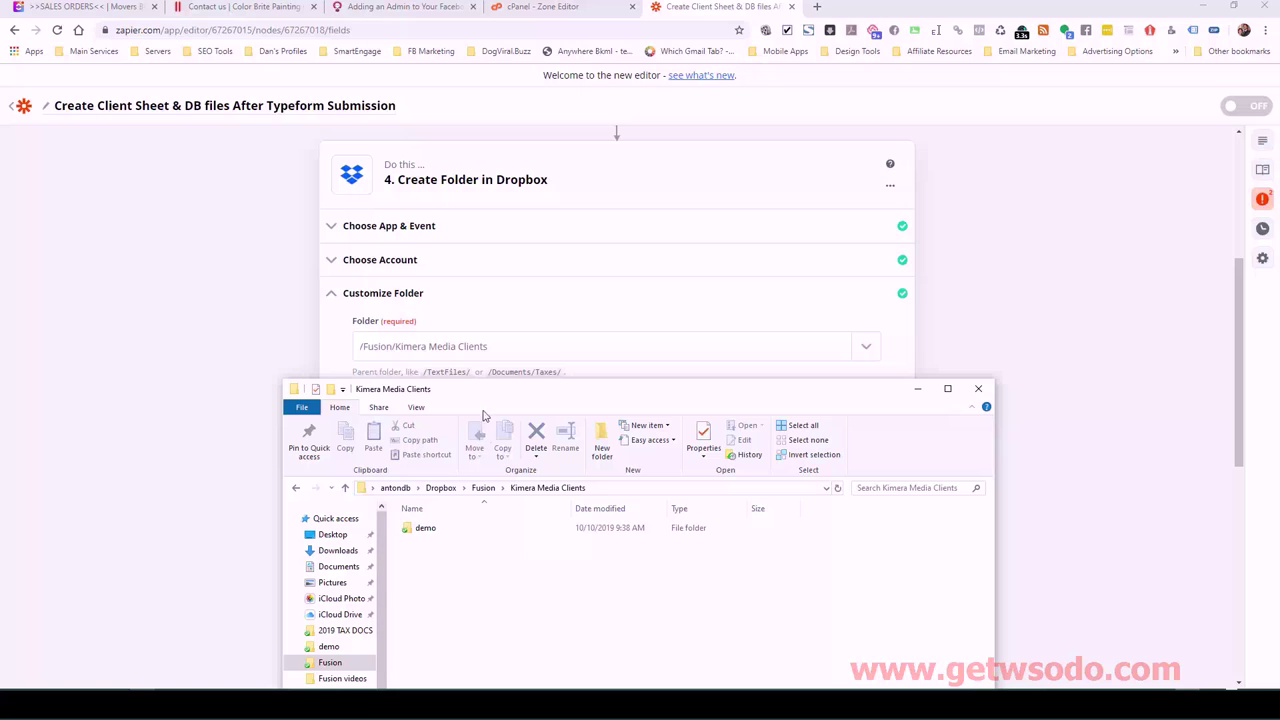
key(alt+Tab)
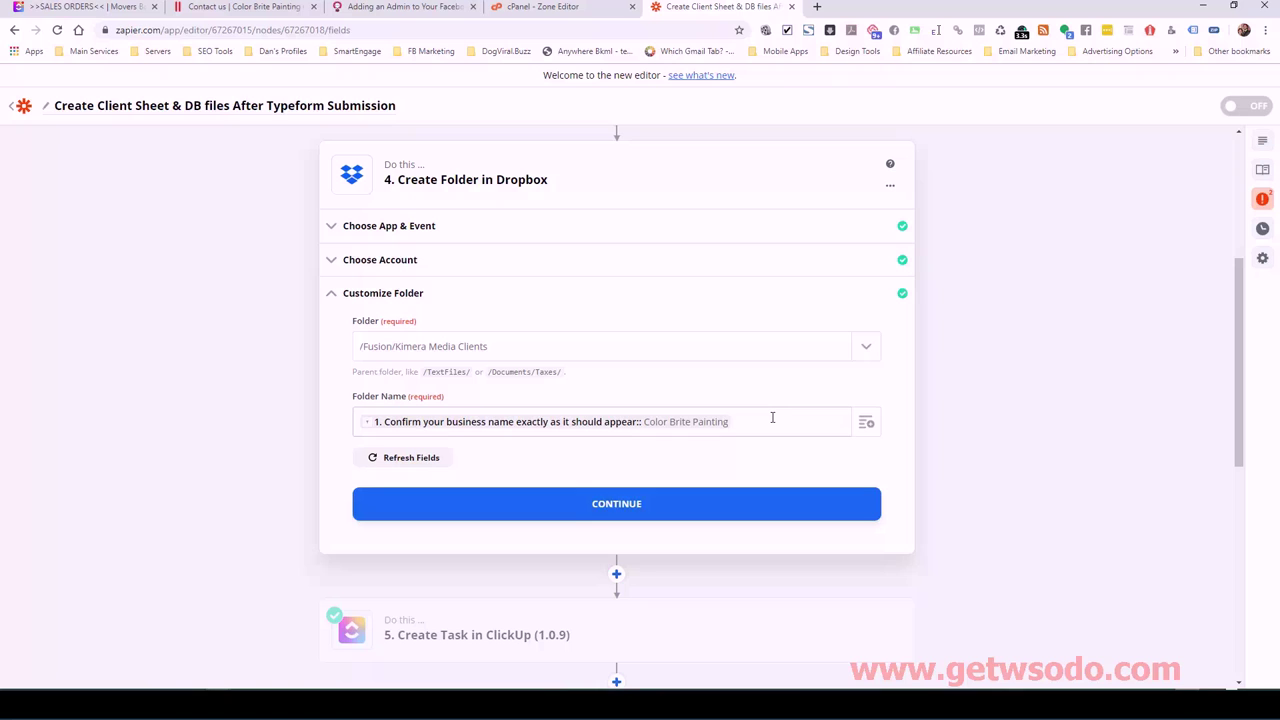
Replace the Dropbox folder name with the New Entry answer "Confirm your business name exactly as it should appear" and continue to the test.
key(BackSpace)
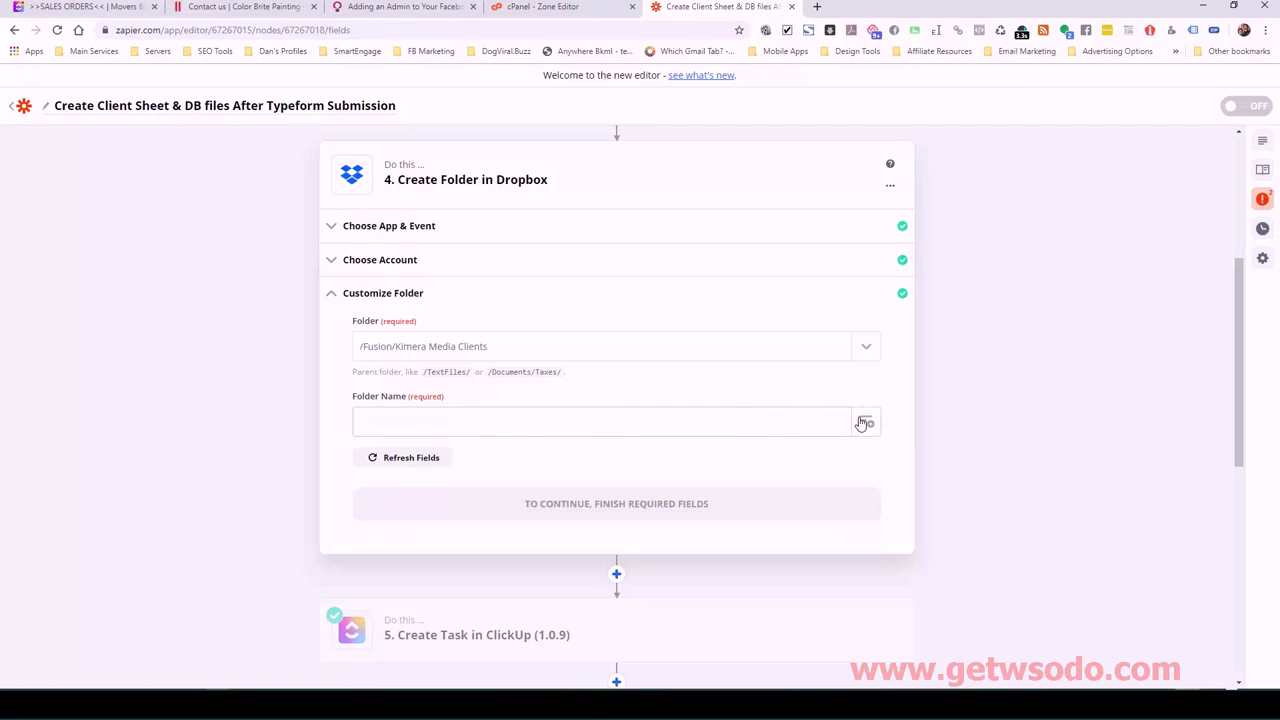
click(865, 423)
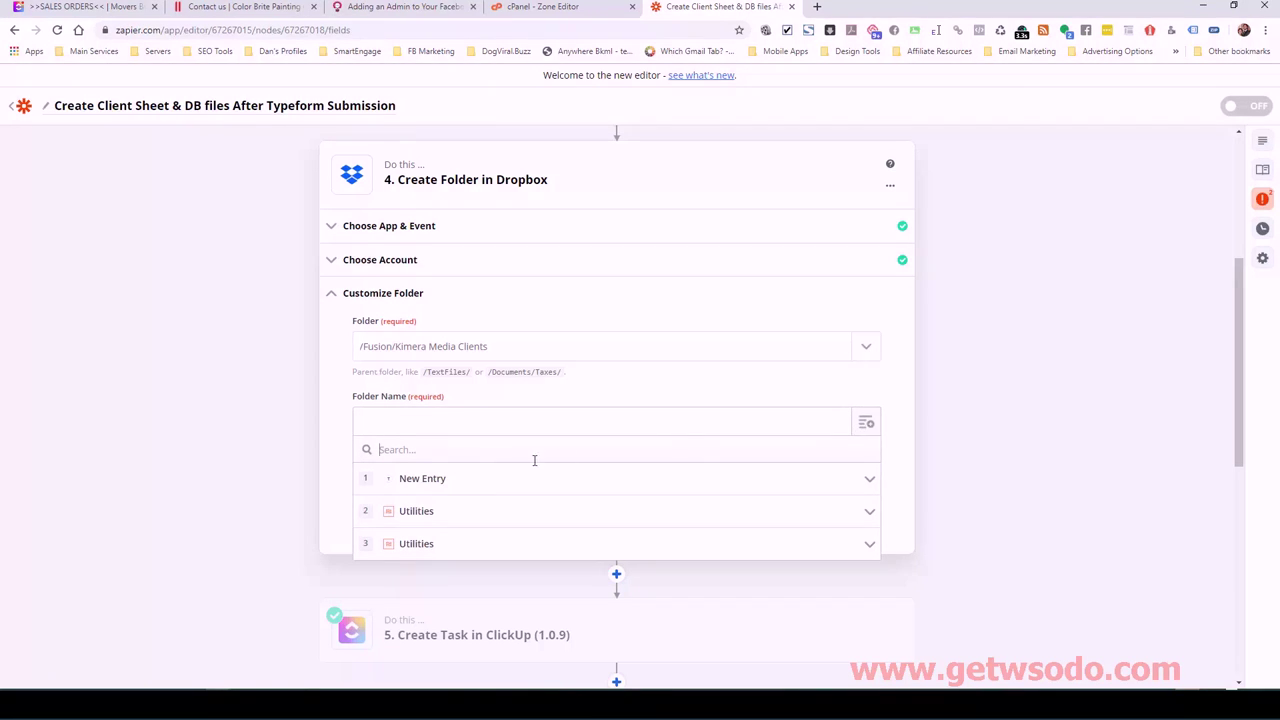
click(421, 484)
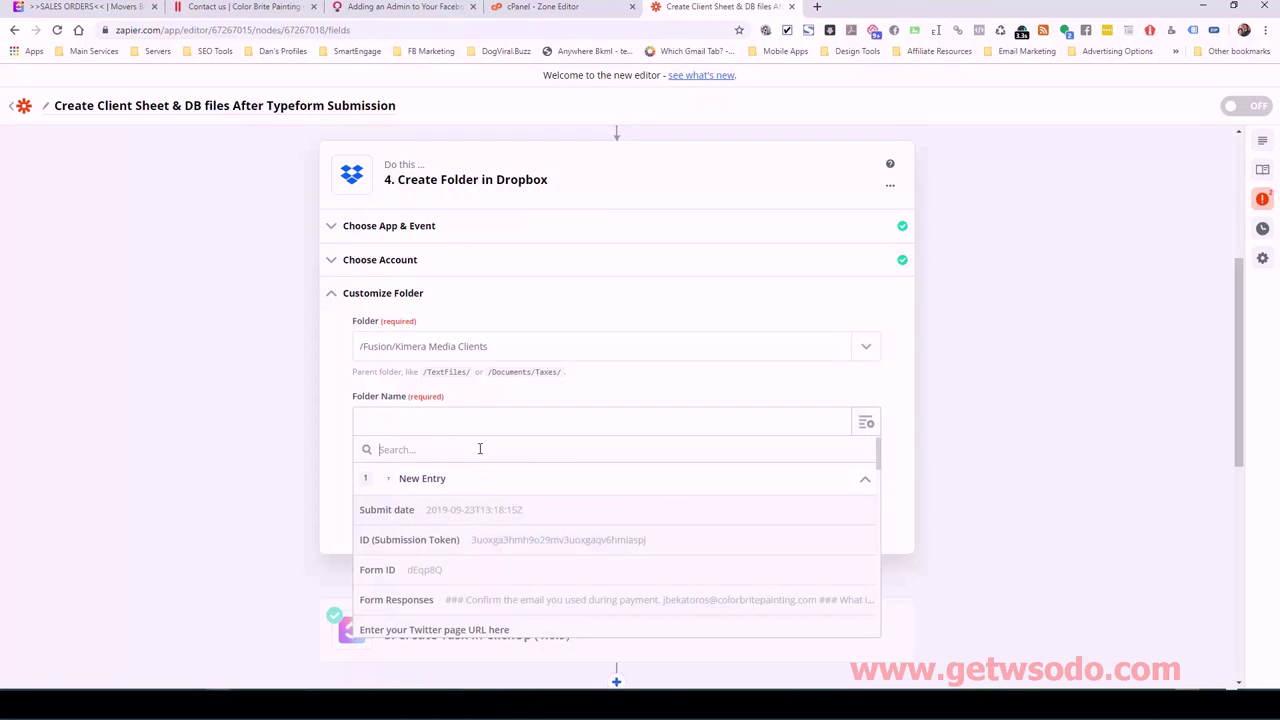
text(name)
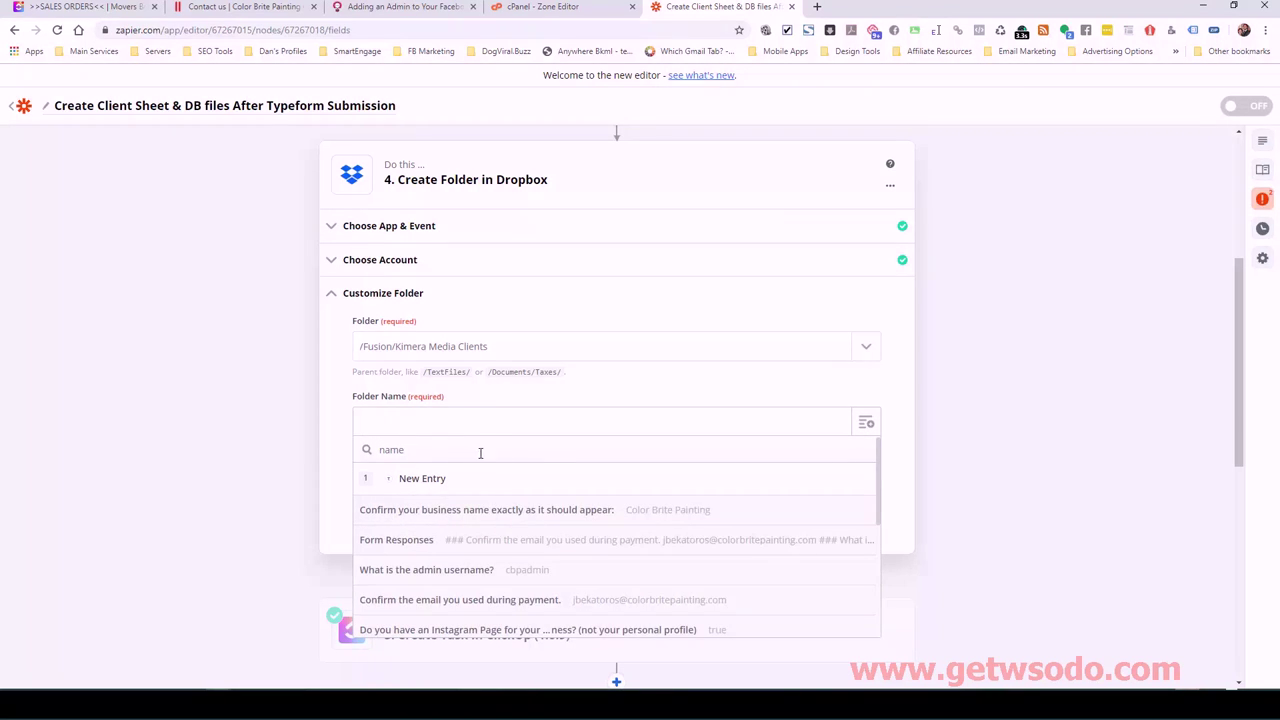
click(650, 515)
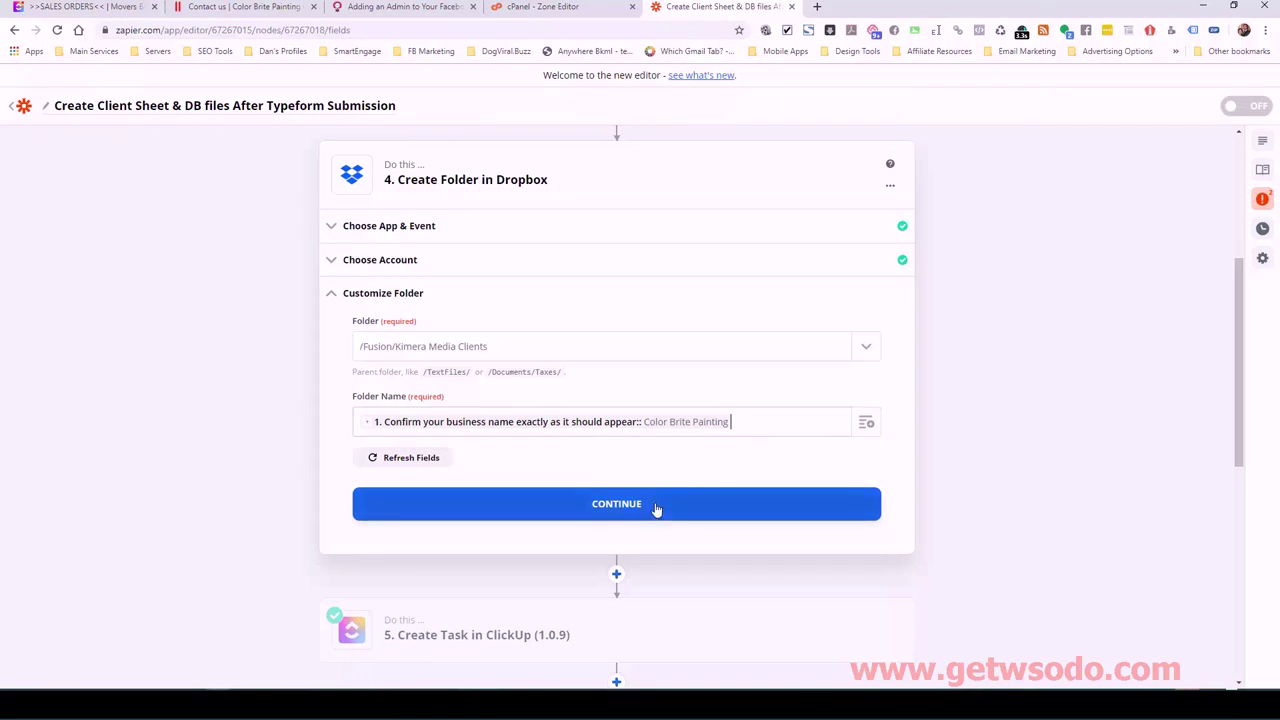
click(656, 507)
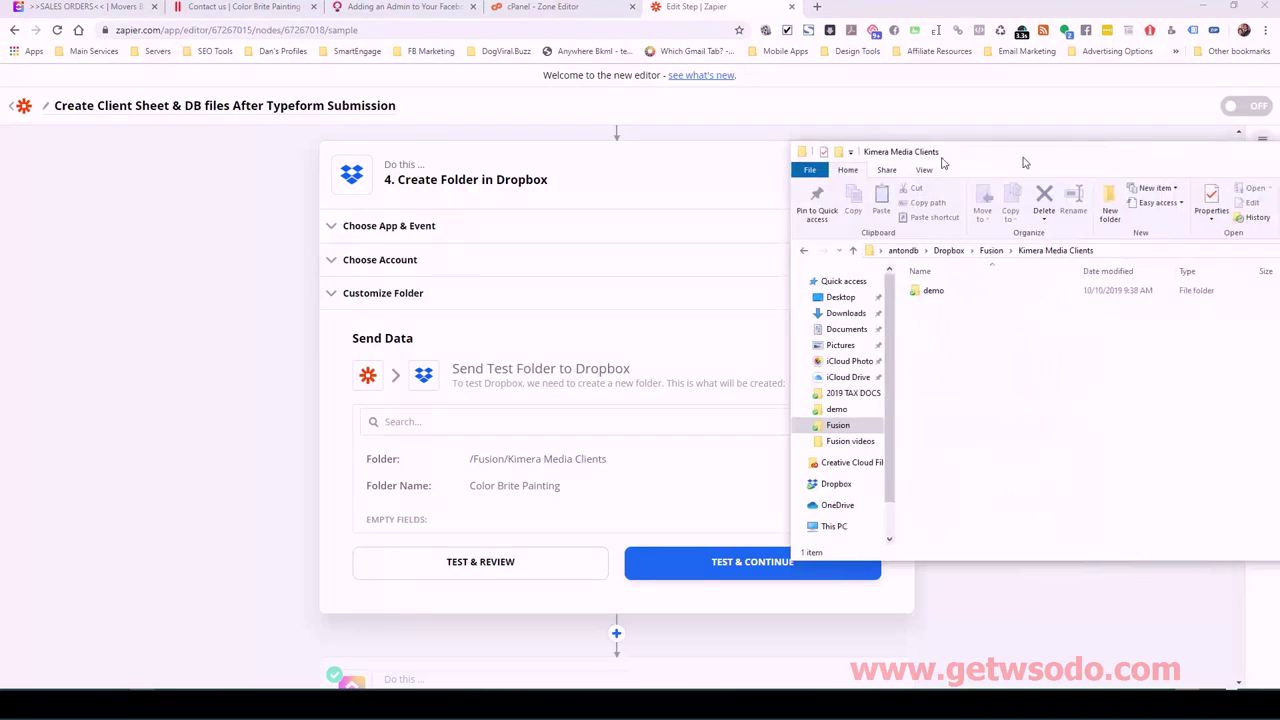
Send the test folder to Dropbox, check the Kimera Media Clients folder in File Explorer, and finish editing step 4.
click(781, 576)
click(781, 576)
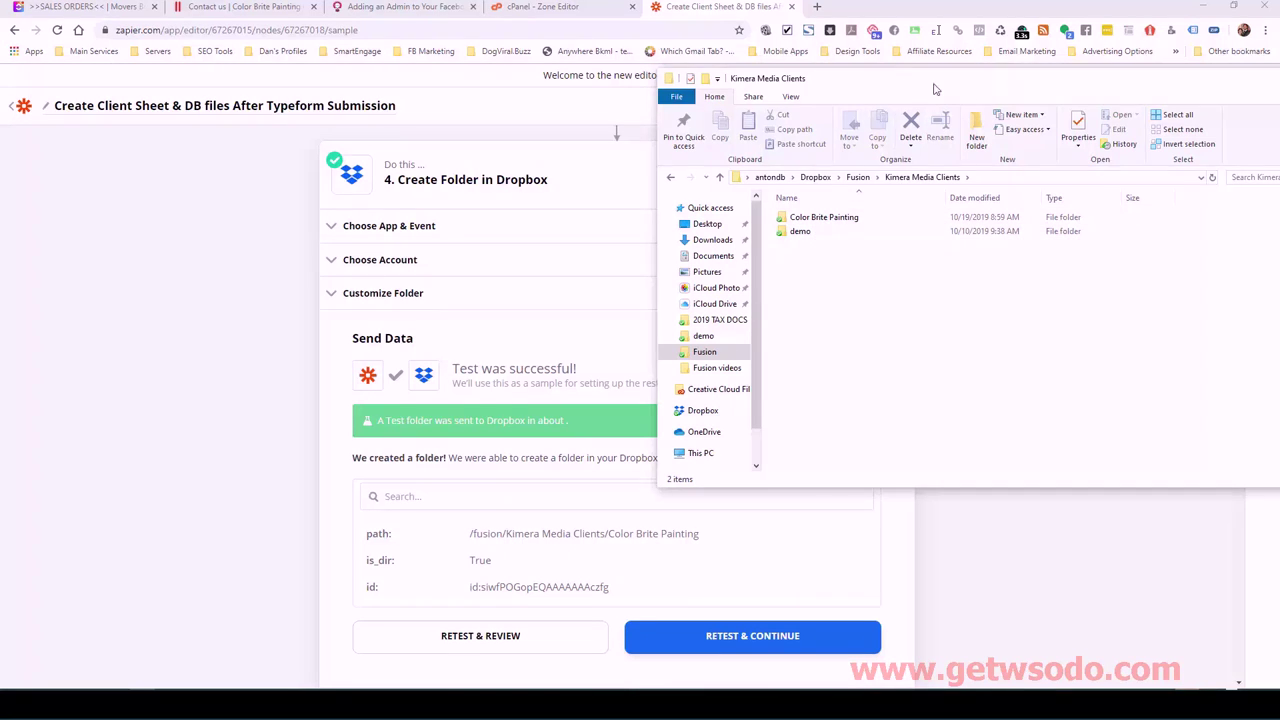
key(alt+Tab)
scroll(885, 493, down, 2)
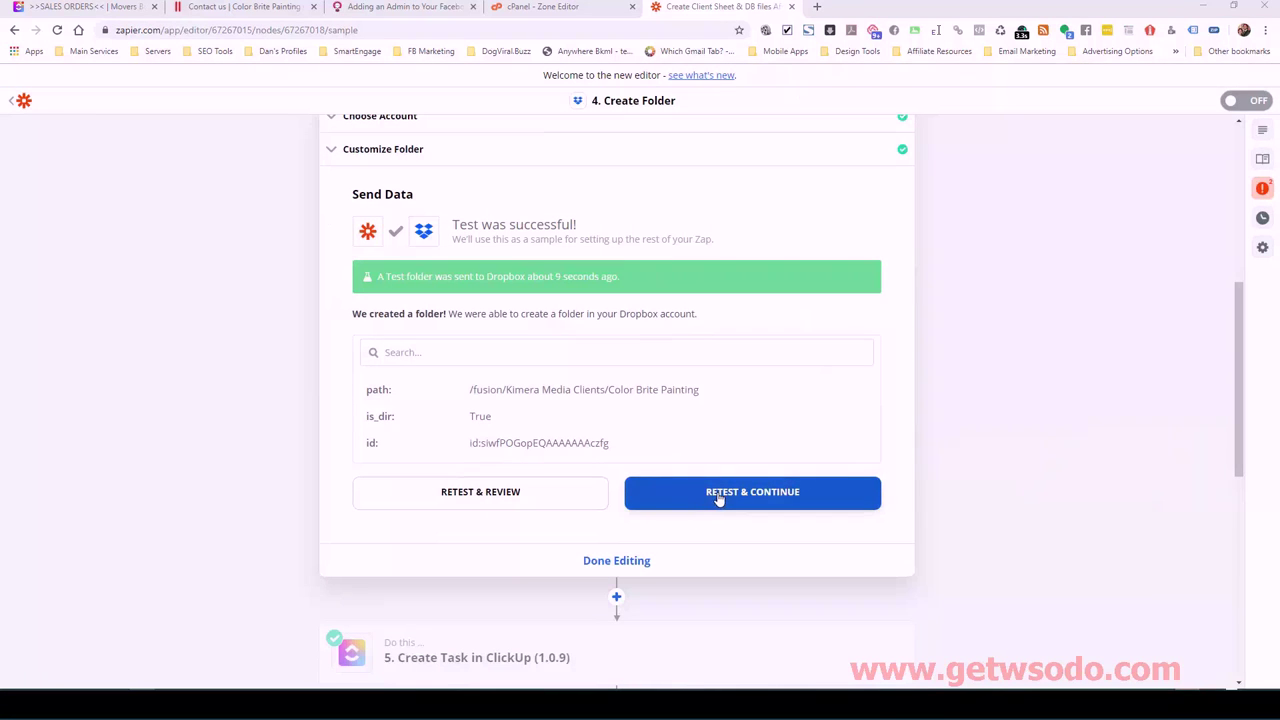
click(616, 560)
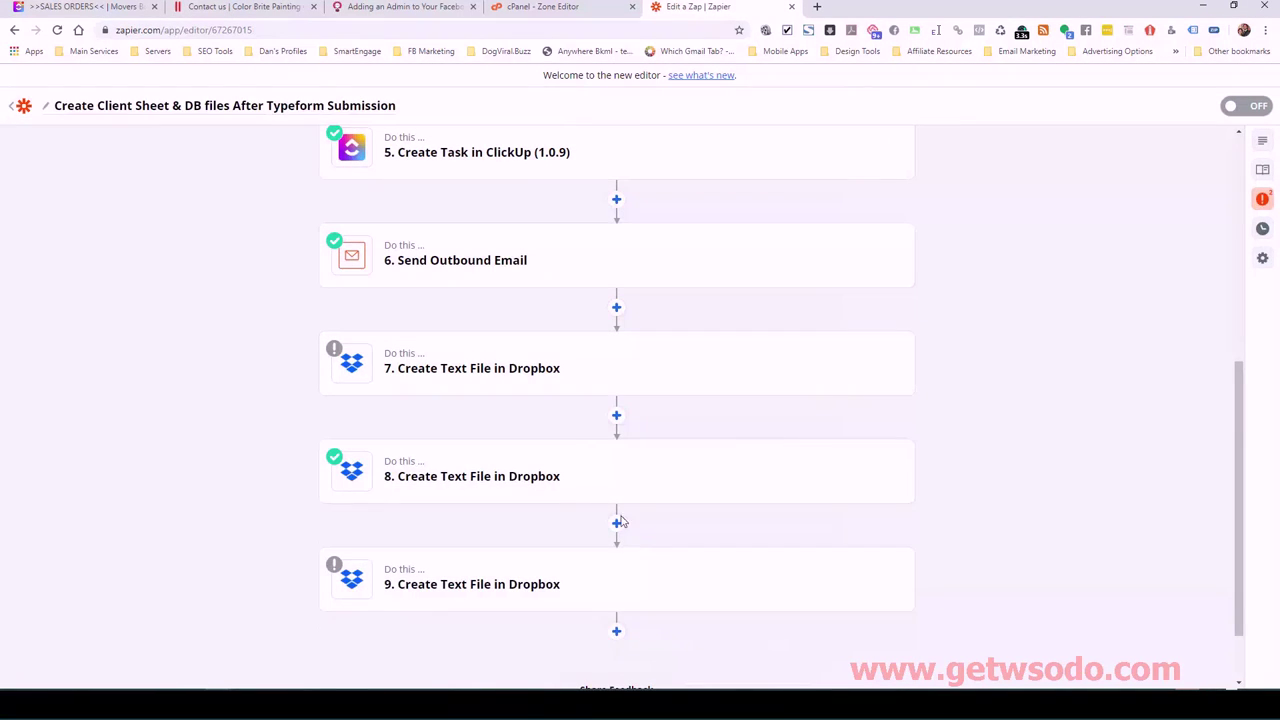
Switch to ClickUp and examine both Color Brite Painting tasks in the Client Onboarding Form Submitted list, closing each one.
scroll(450, 352, up, 2)
mouse_move(429, 234)
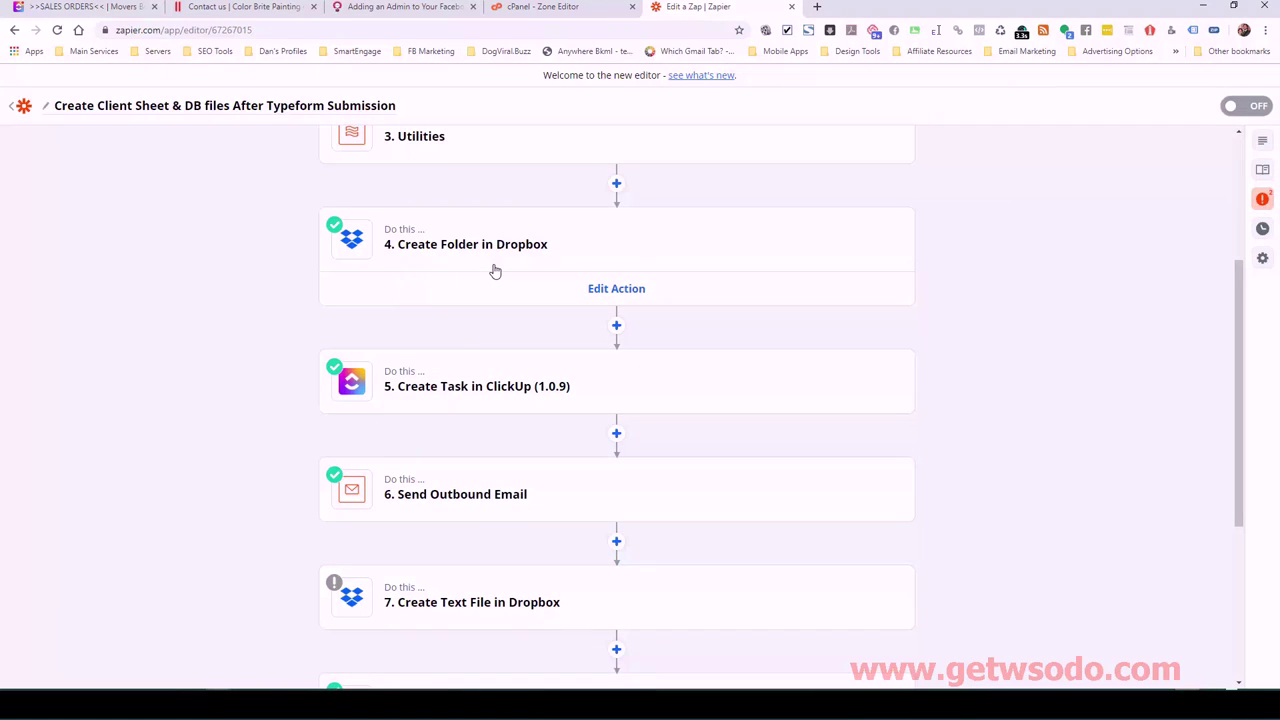
click(45, 9)
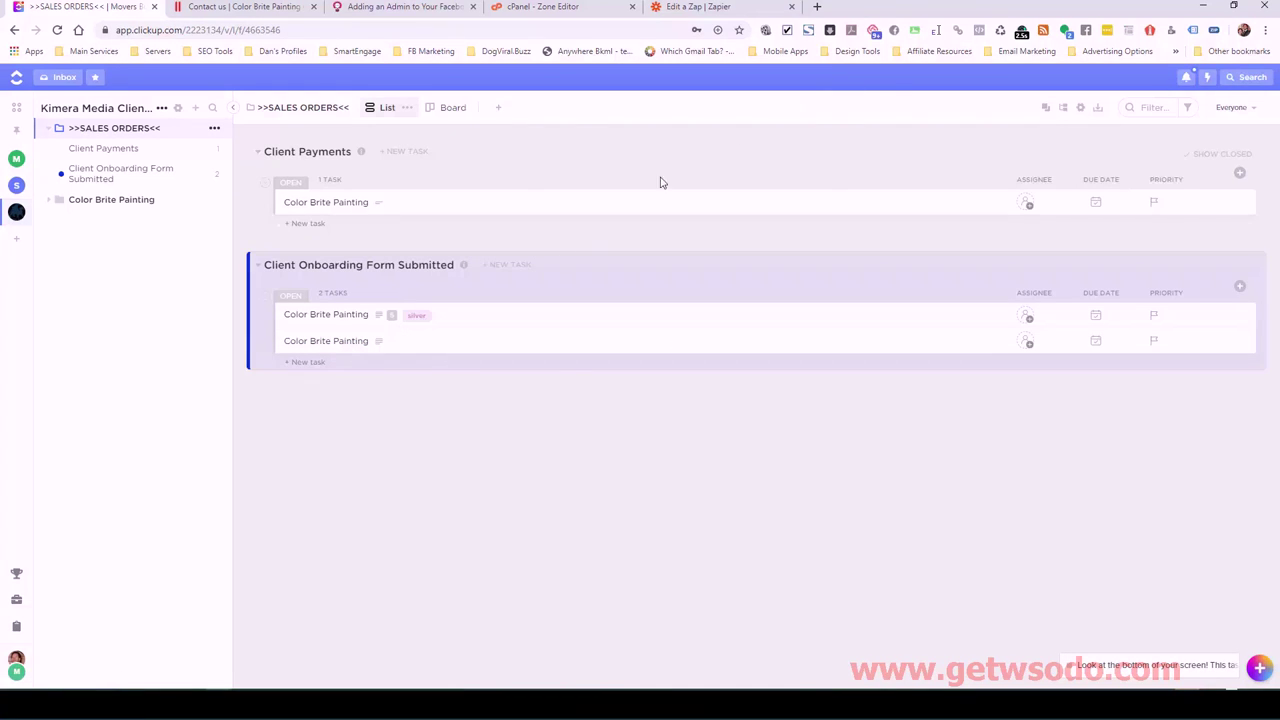
click(316, 345)
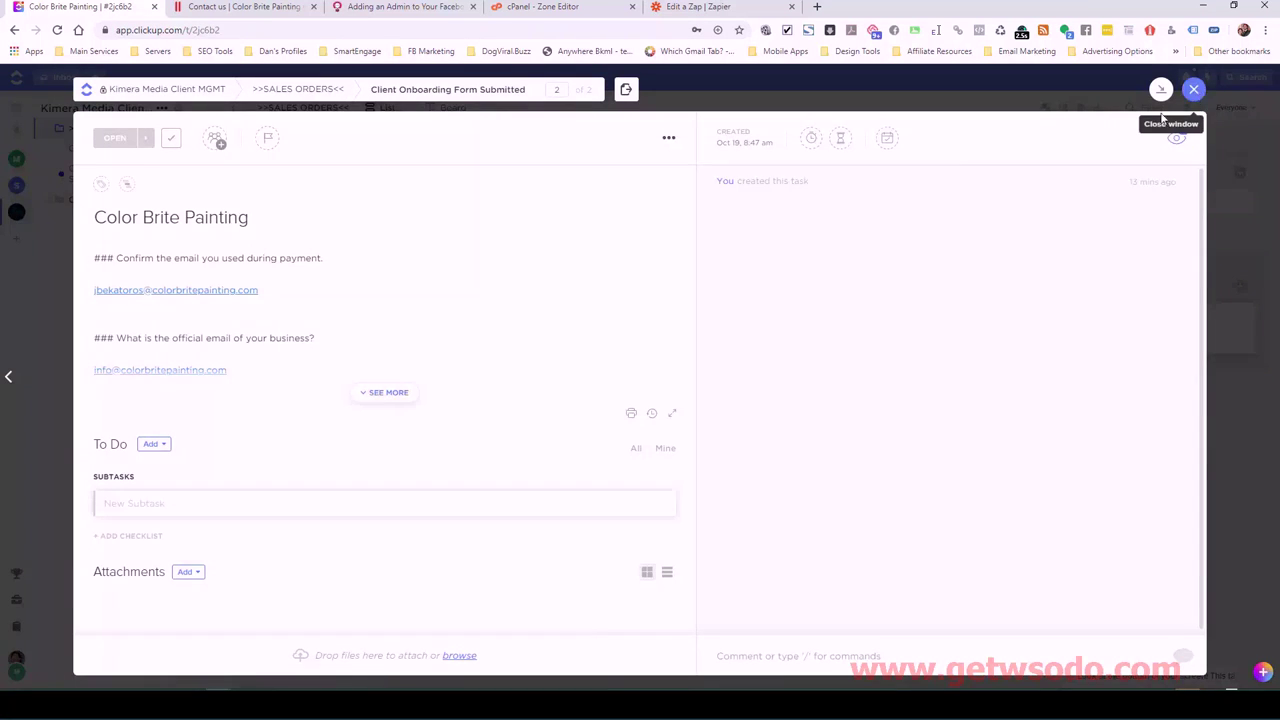
click(1193, 89)
click(349, 316)
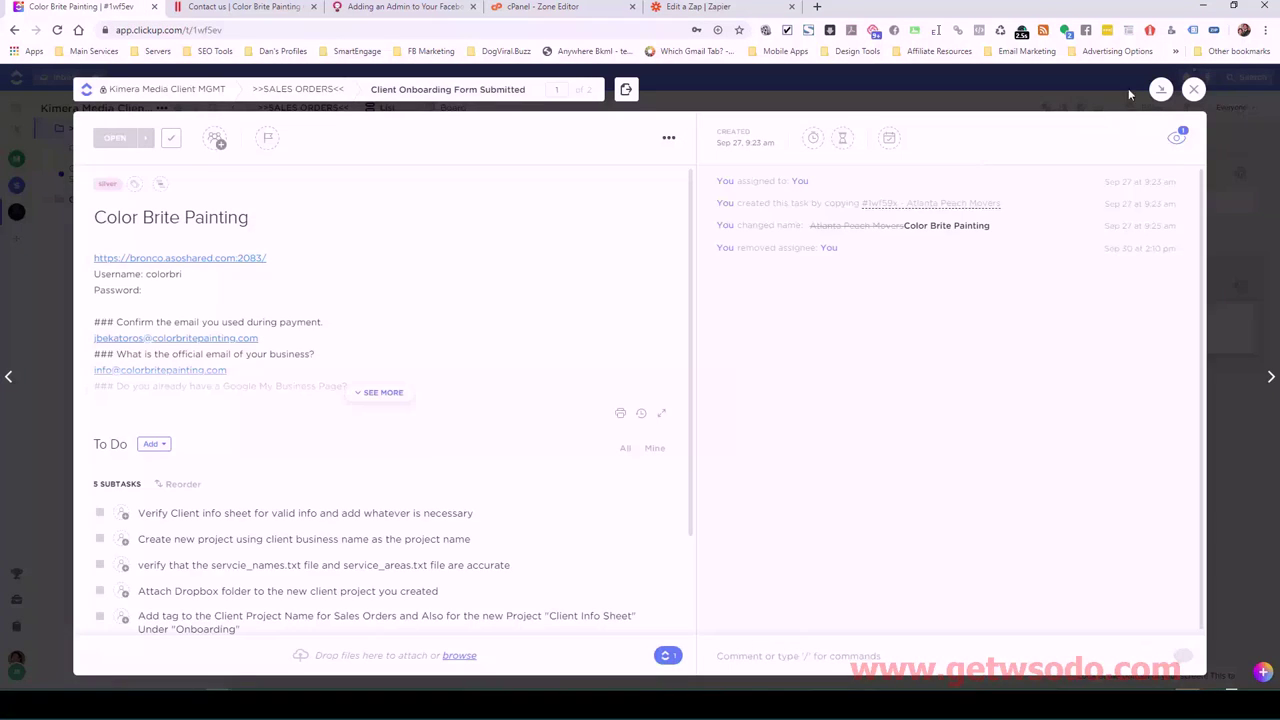
click(1193, 89)
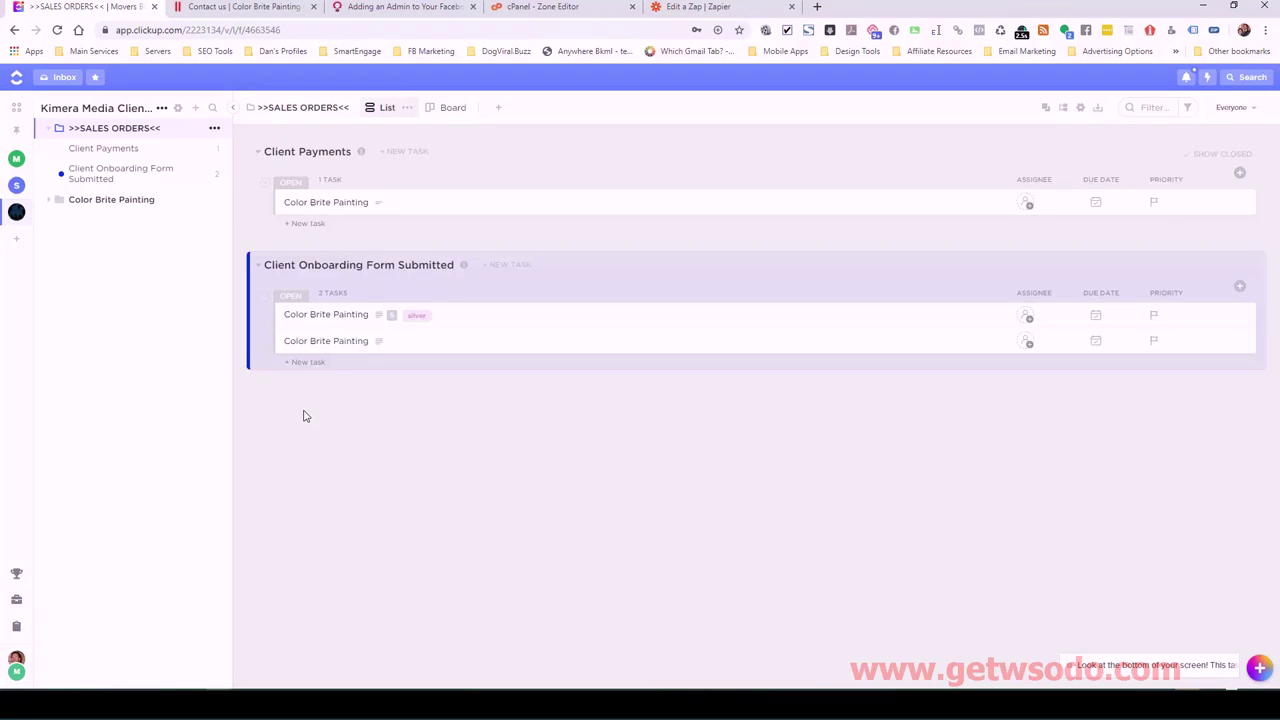
Return to the Zap editor, open step 5, Create Task in ClickUp, and review its app, action event, account and task customization.
click(680, 8)
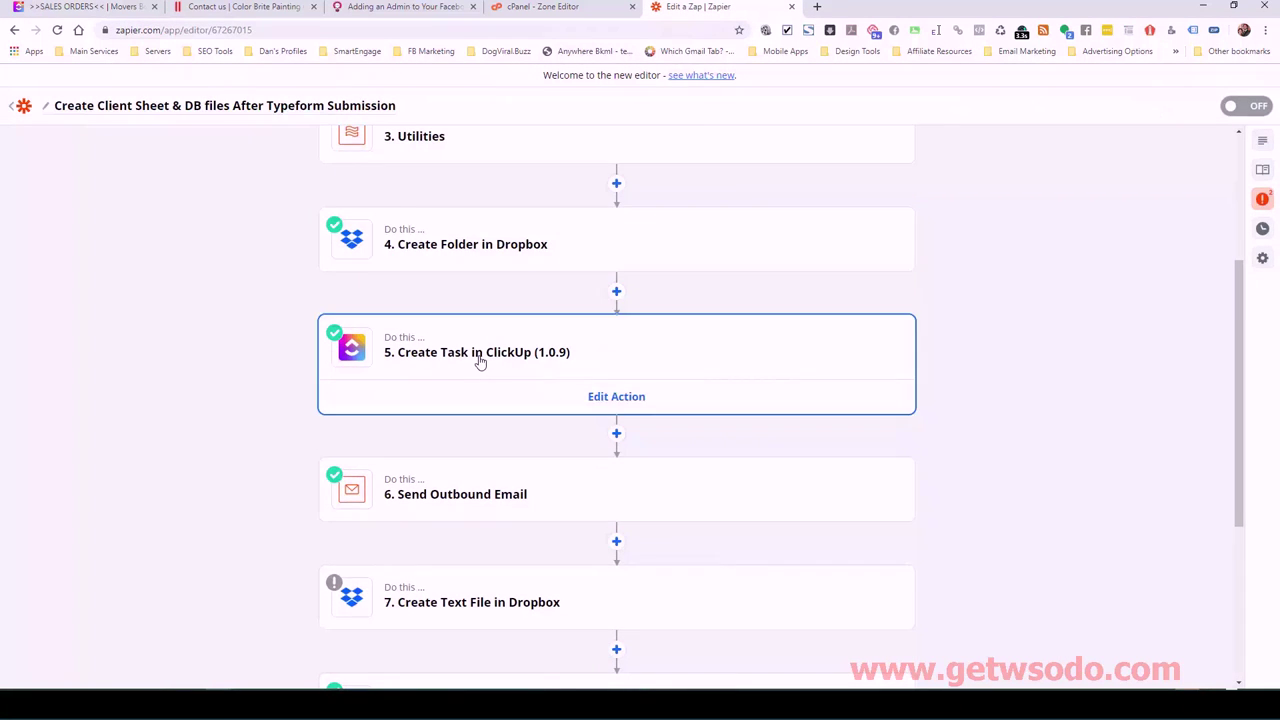
click(480, 362)
click(410, 229)
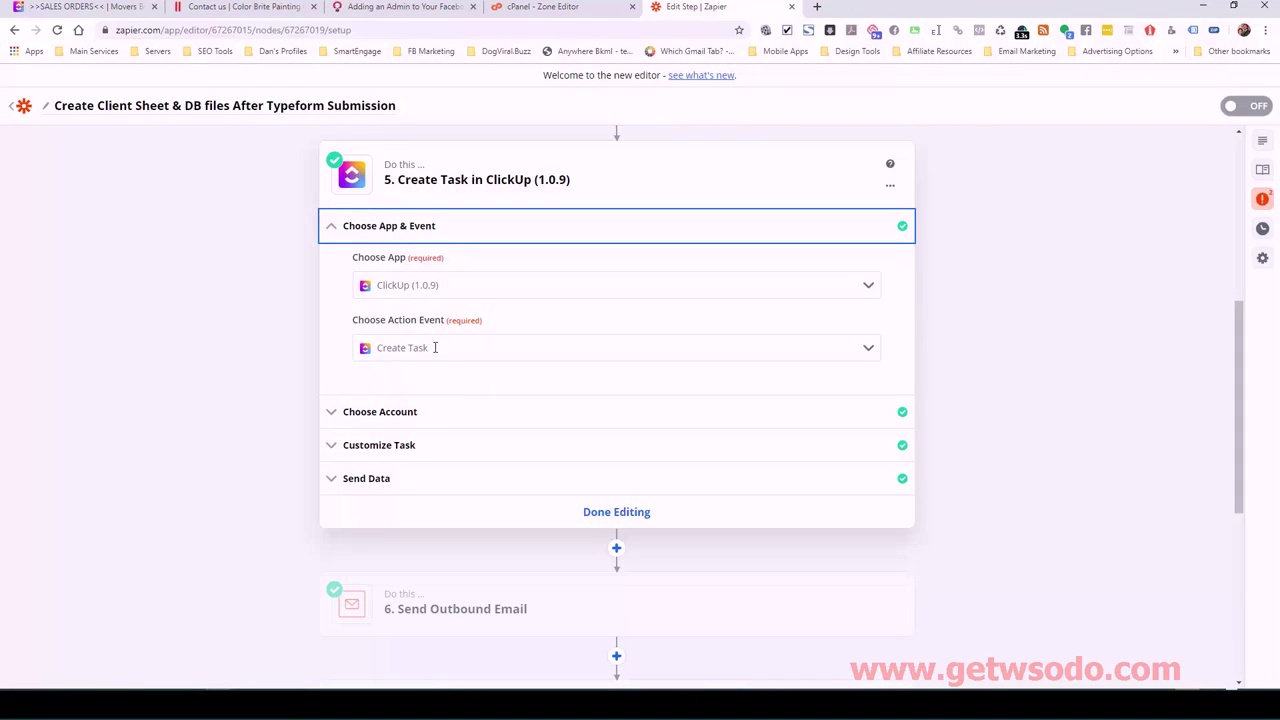
click(565, 421)
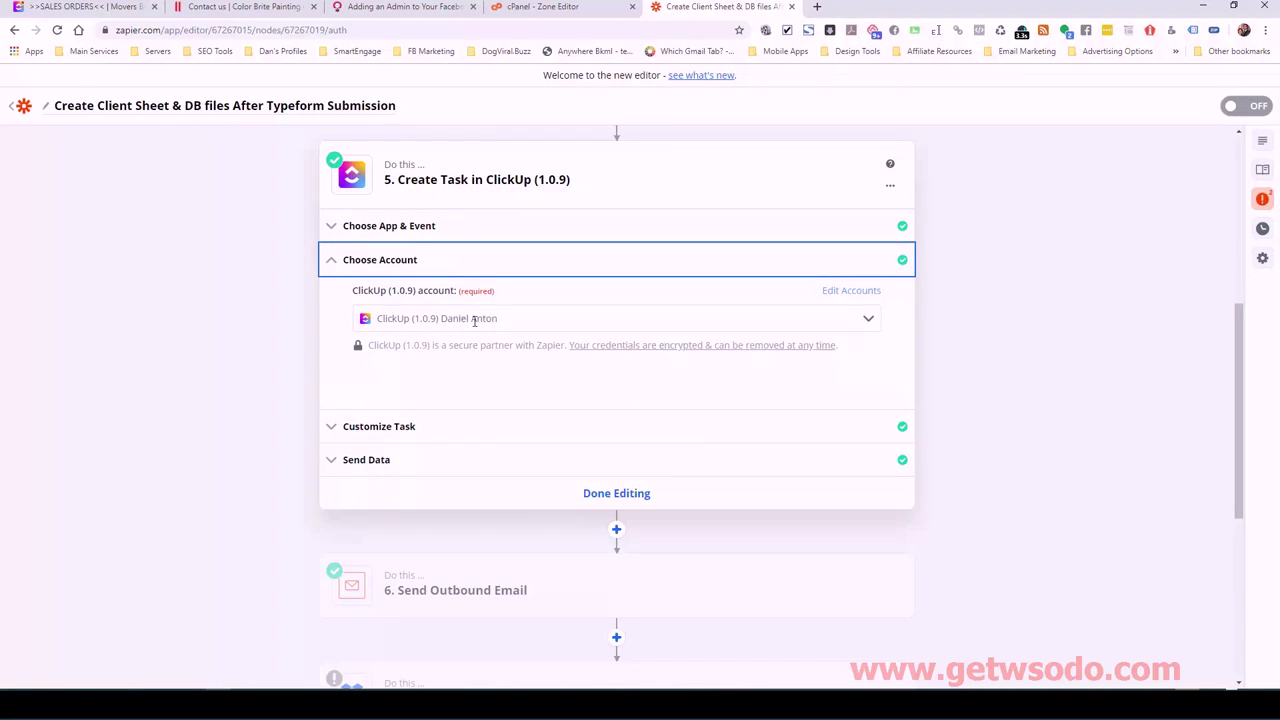
click(410, 429)
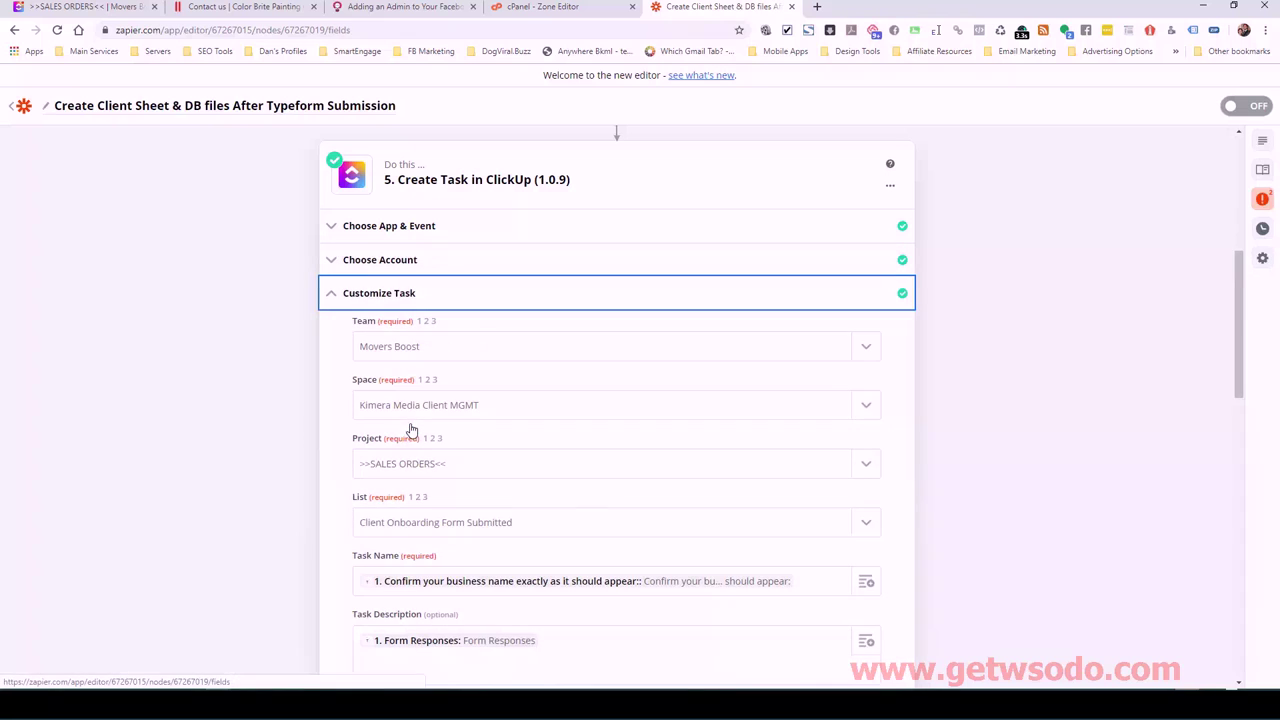
Select Kimera Media Client MGMT as the space for the ClickUp task.
scroll(1120, 300, down, 2)
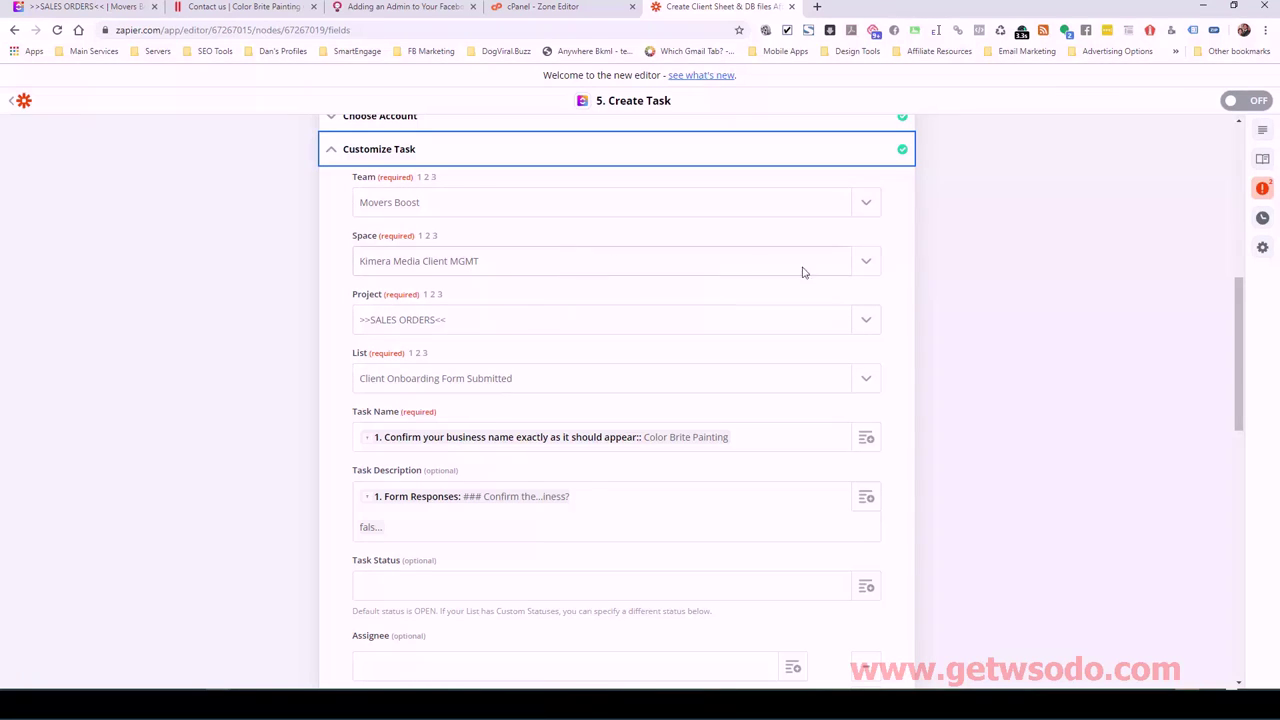
click(857, 265)
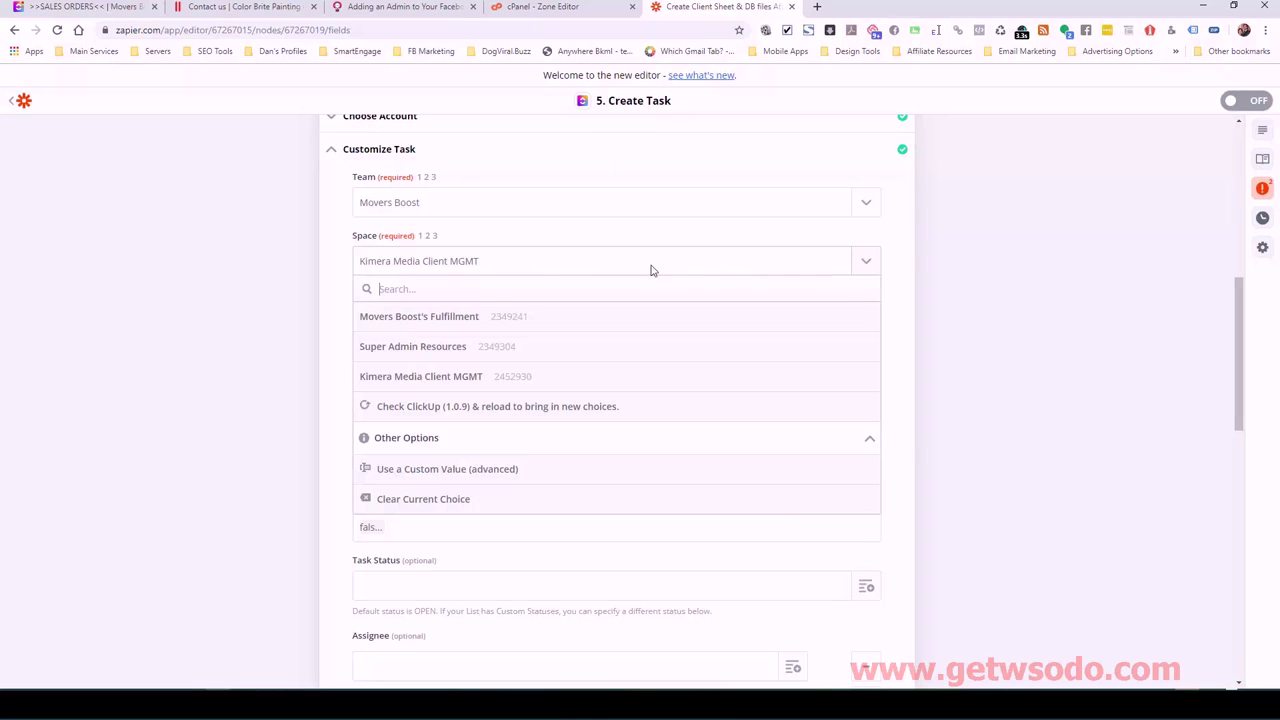
click(451, 377)
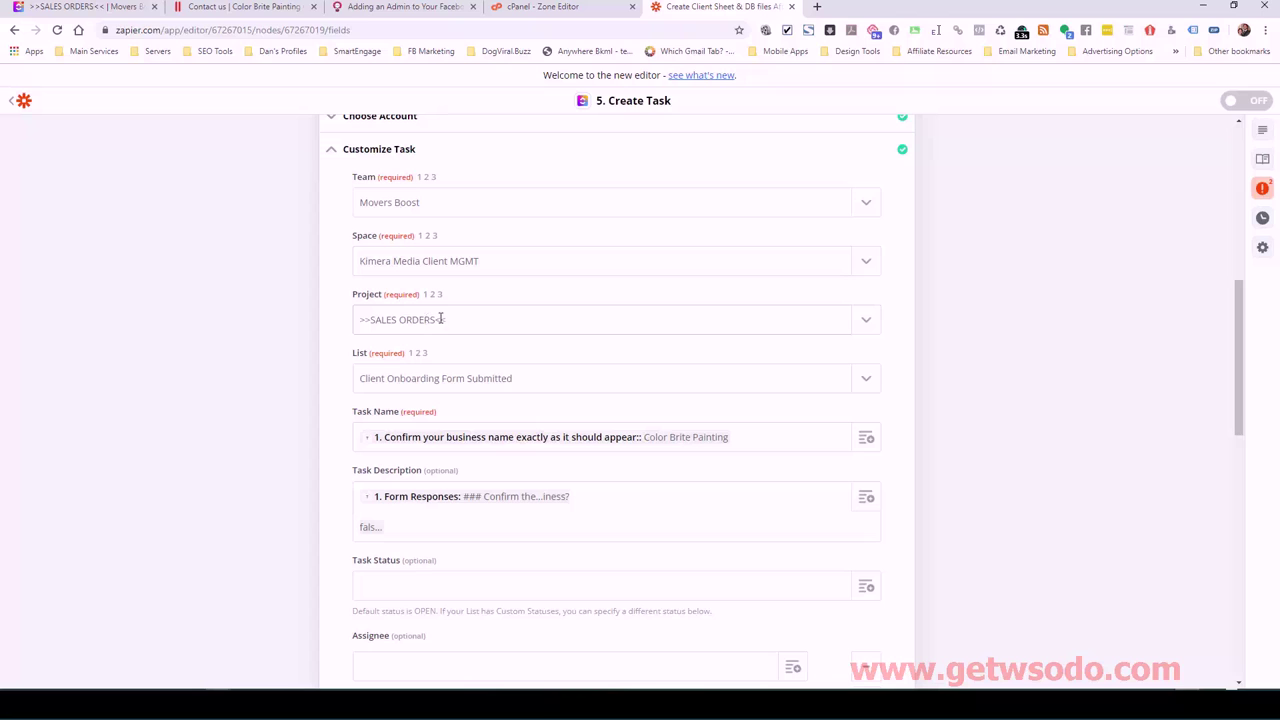
Compare the task's project and list settings with the >>SALES ORDERS<< folder and Client Onboarding Form Submitted list in ClickUp, then return to the Zap editor.
click(74, 7)
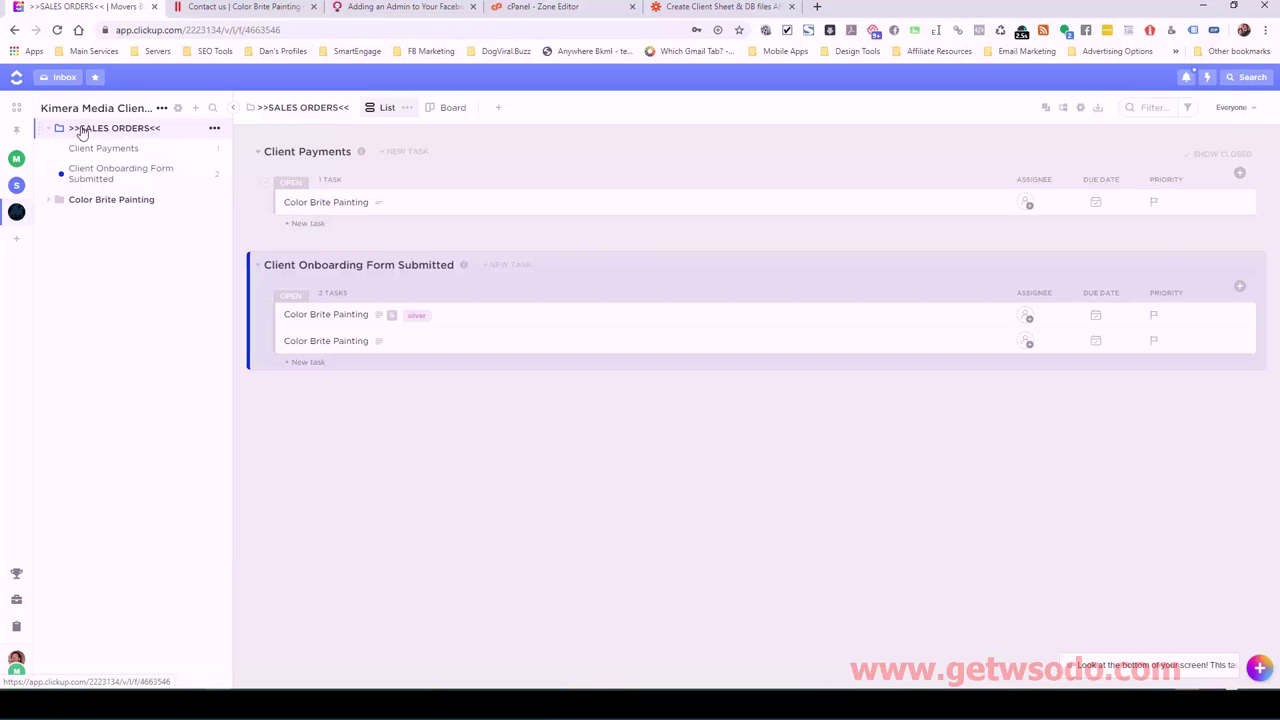
click(56, 131)
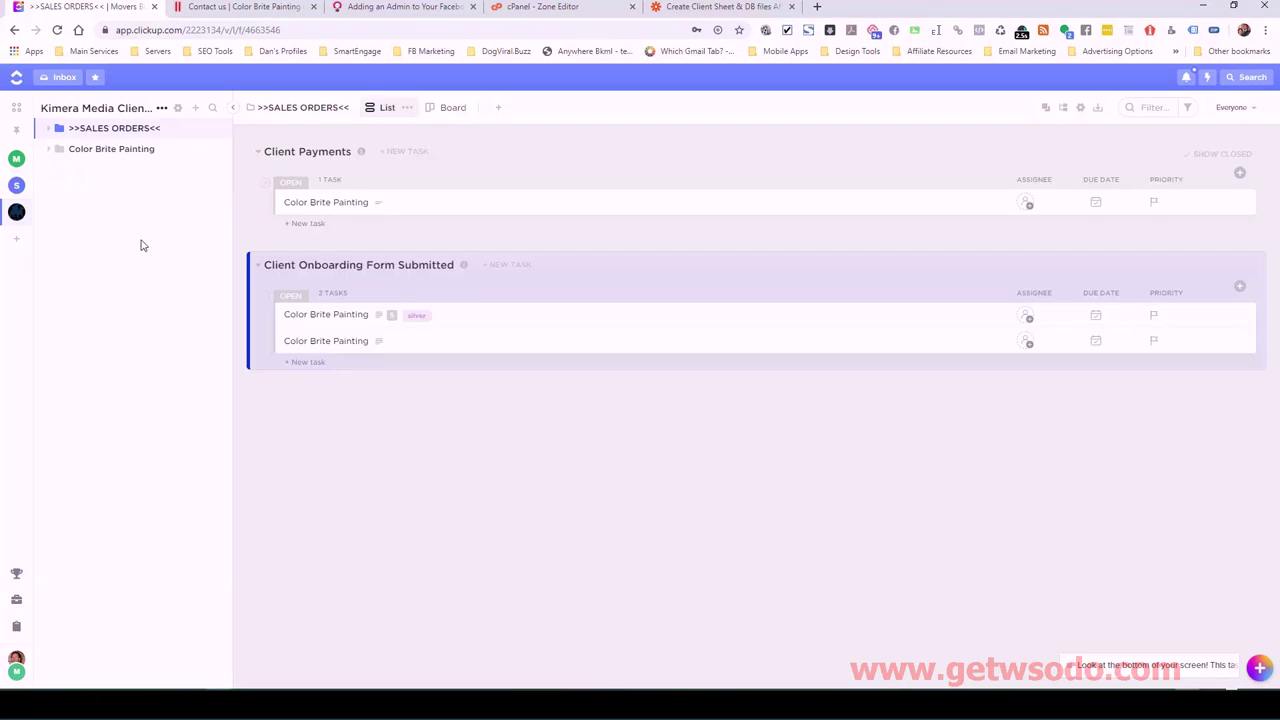
click(715, 6)
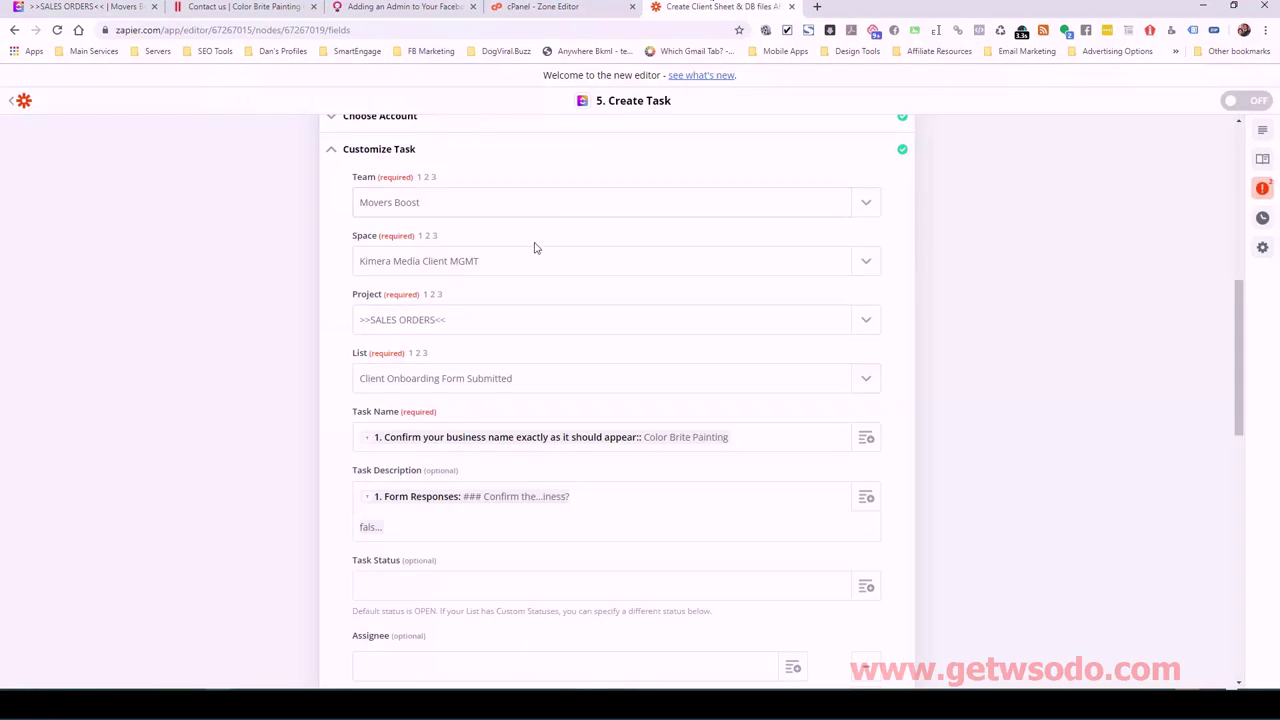
scroll(531, 366, down, 1)
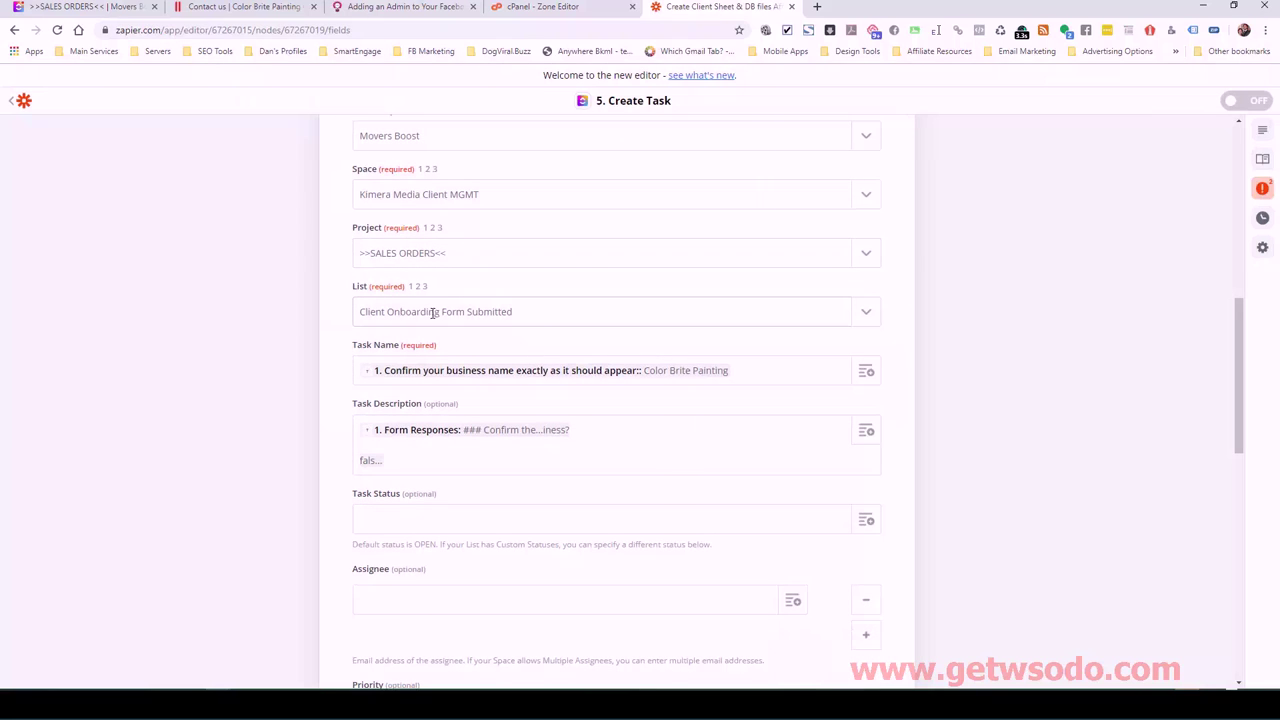
click(100, 12)
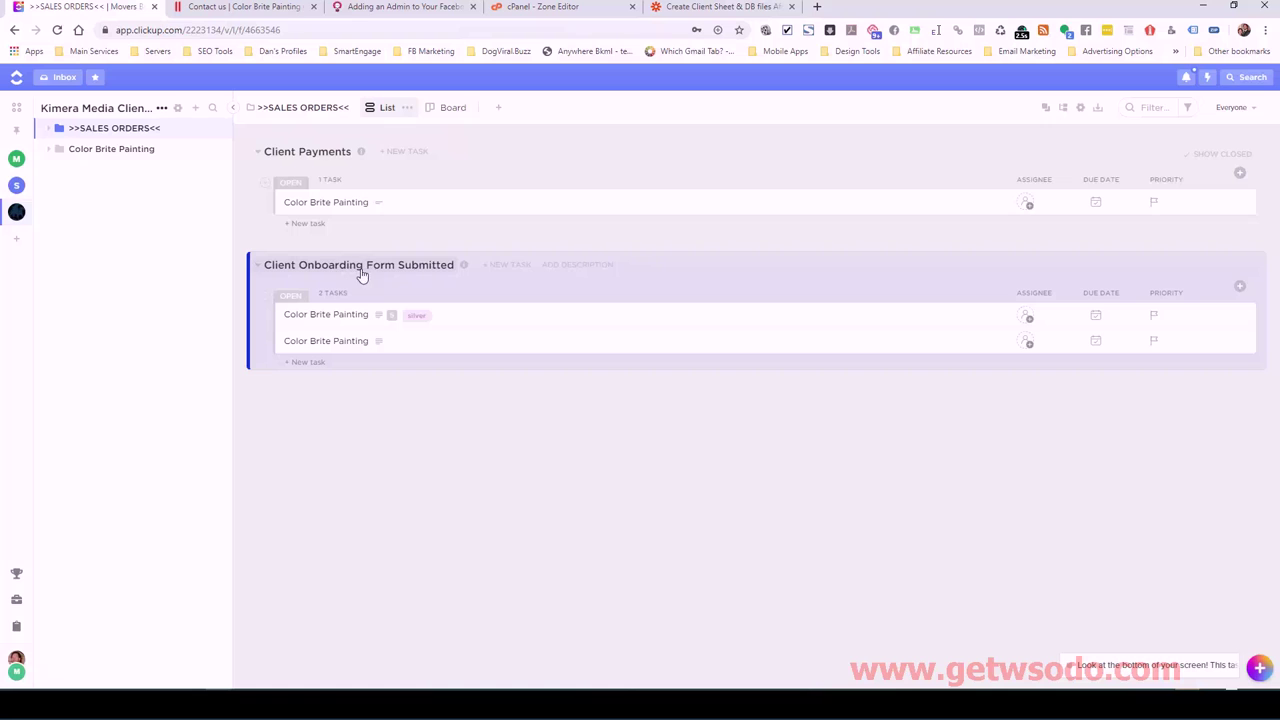
click(736, 10)
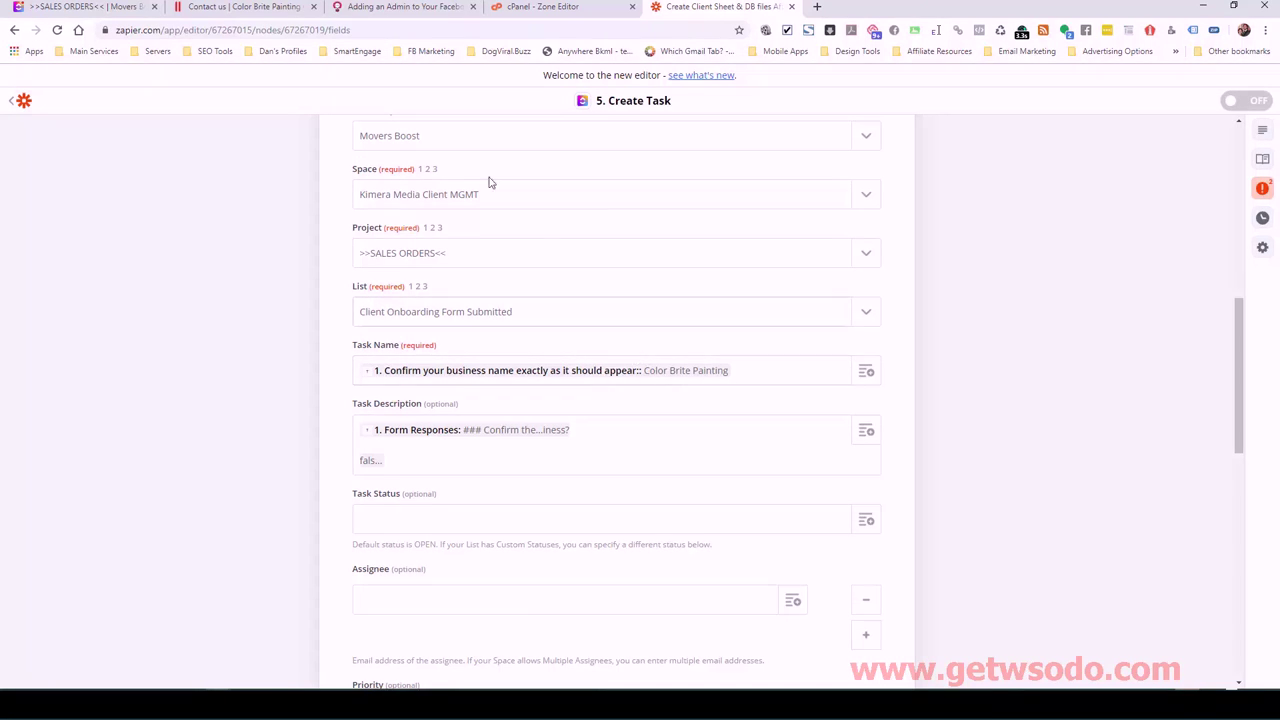
In ClickUp, examine the title and description of the second Color Brite Painting onboarding task and close it.
click(116, 10)
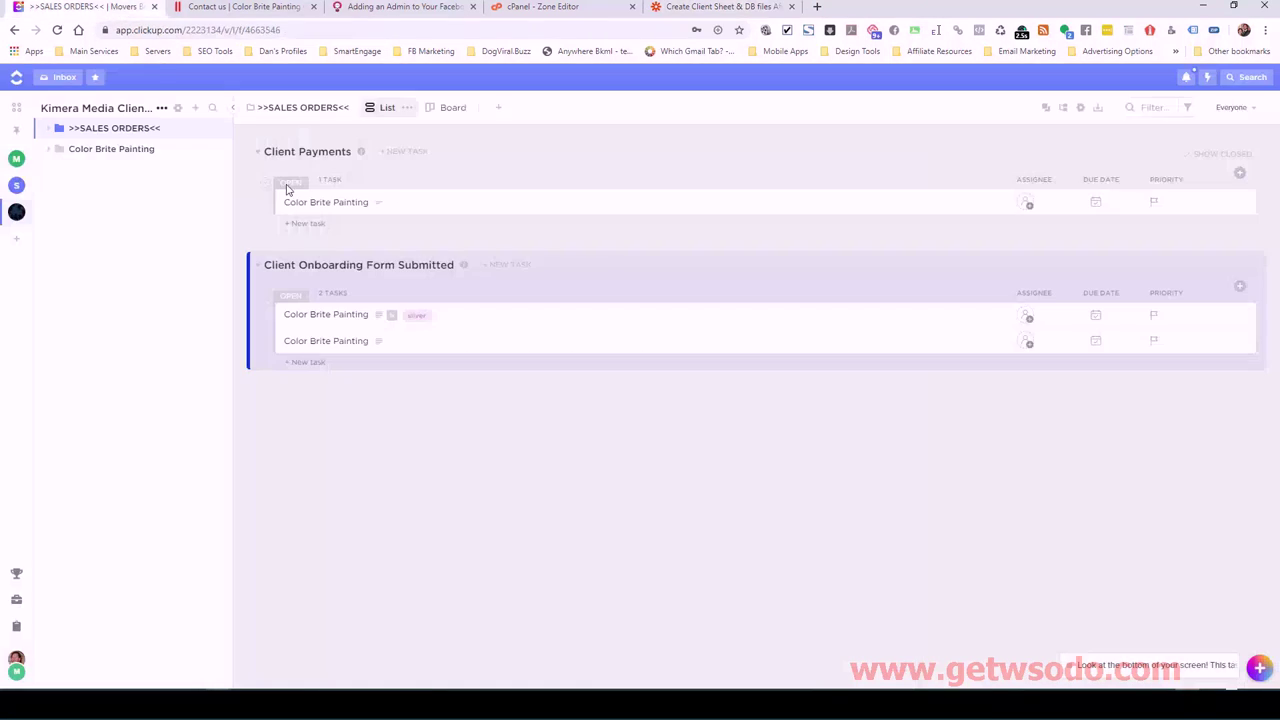
click(335, 345)
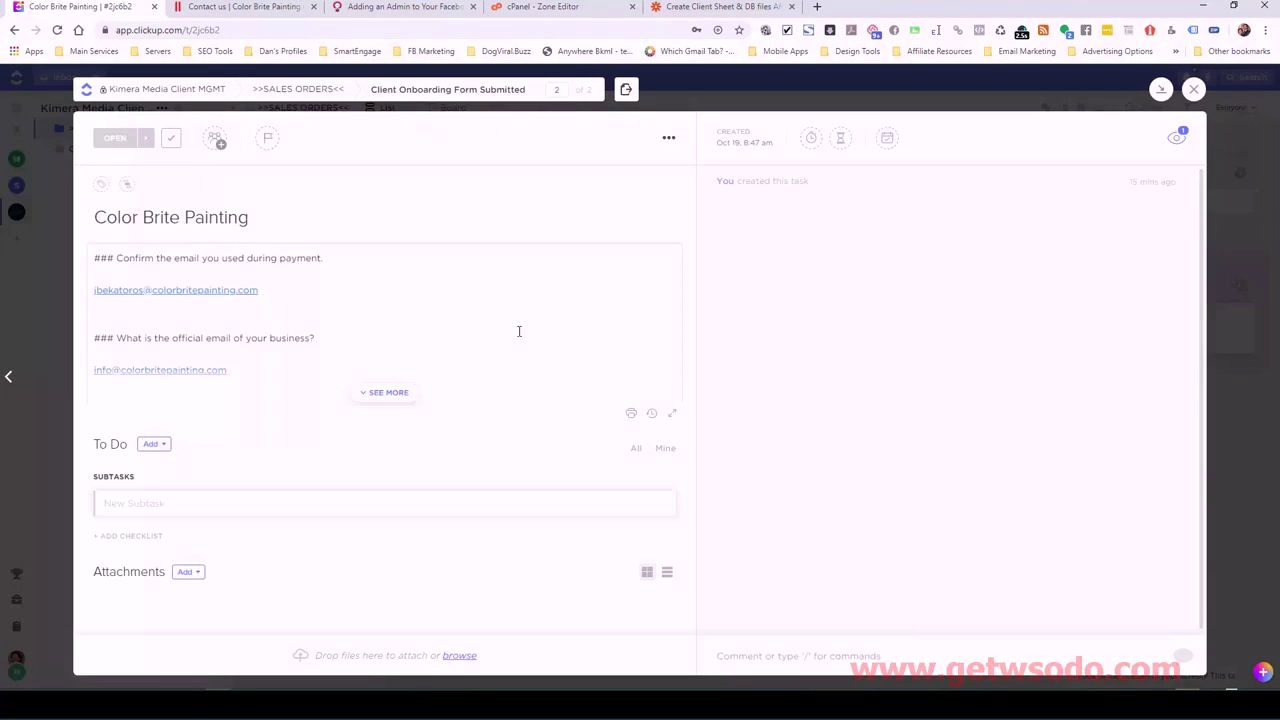
click(1194, 89)
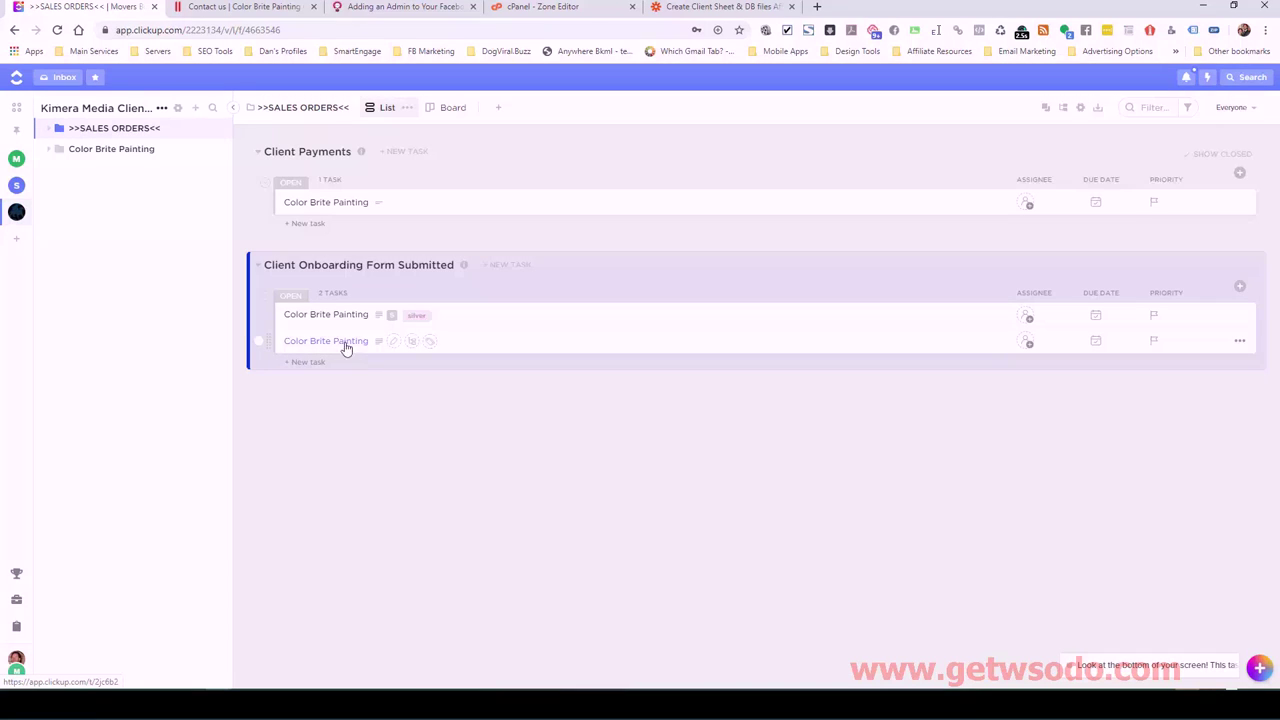
Return to the Zap editor and search the New Entry answers available for the ClickUp Task Name for "name".
click(697, 10)
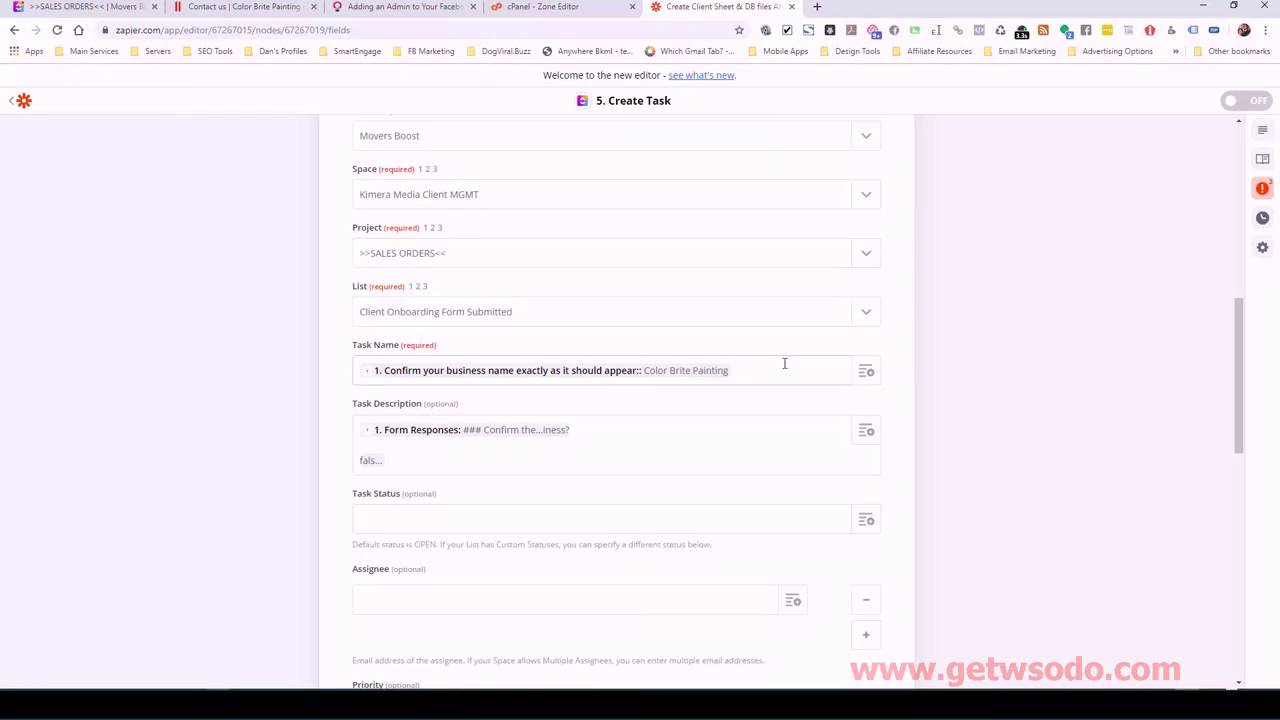
click(867, 376)
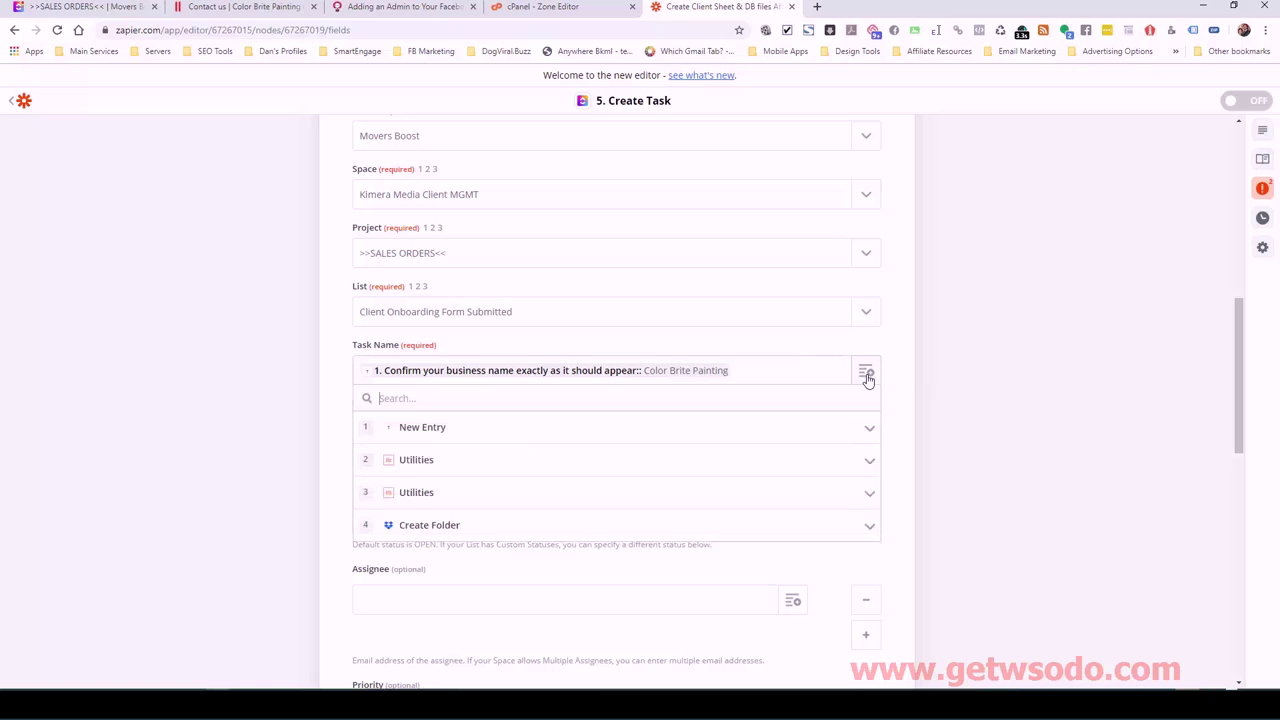
click(413, 436)
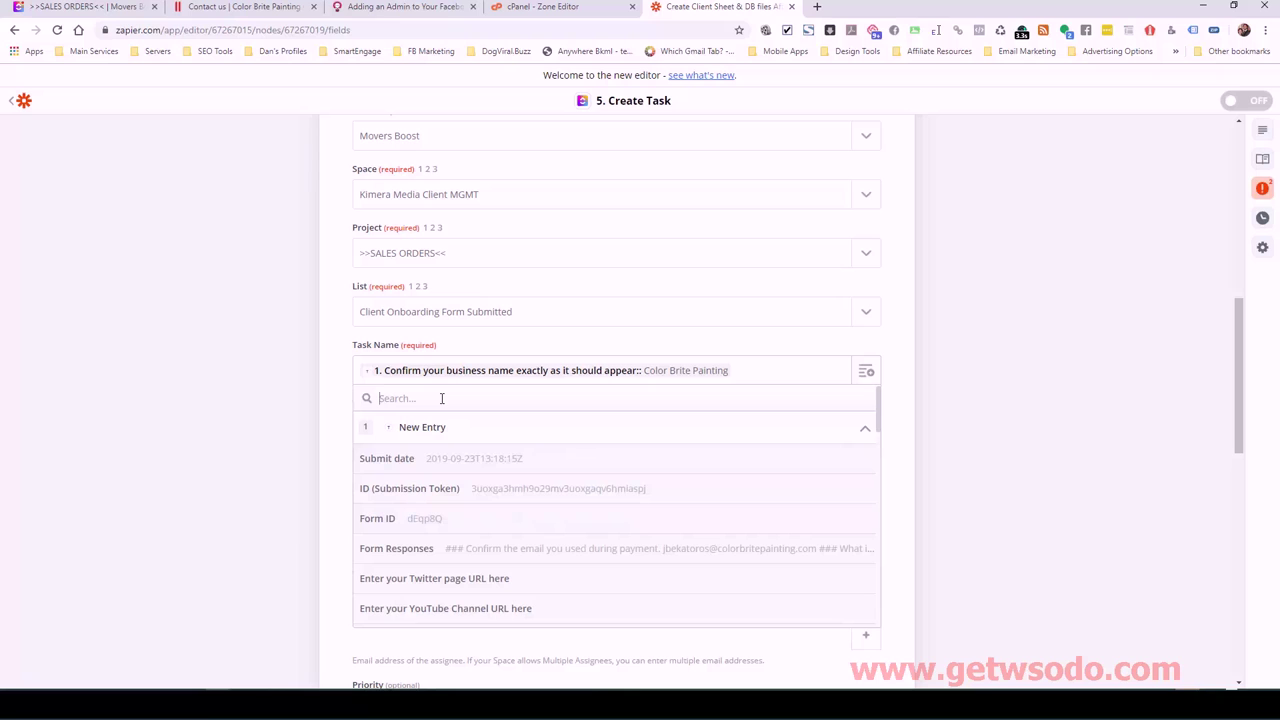
text(name)
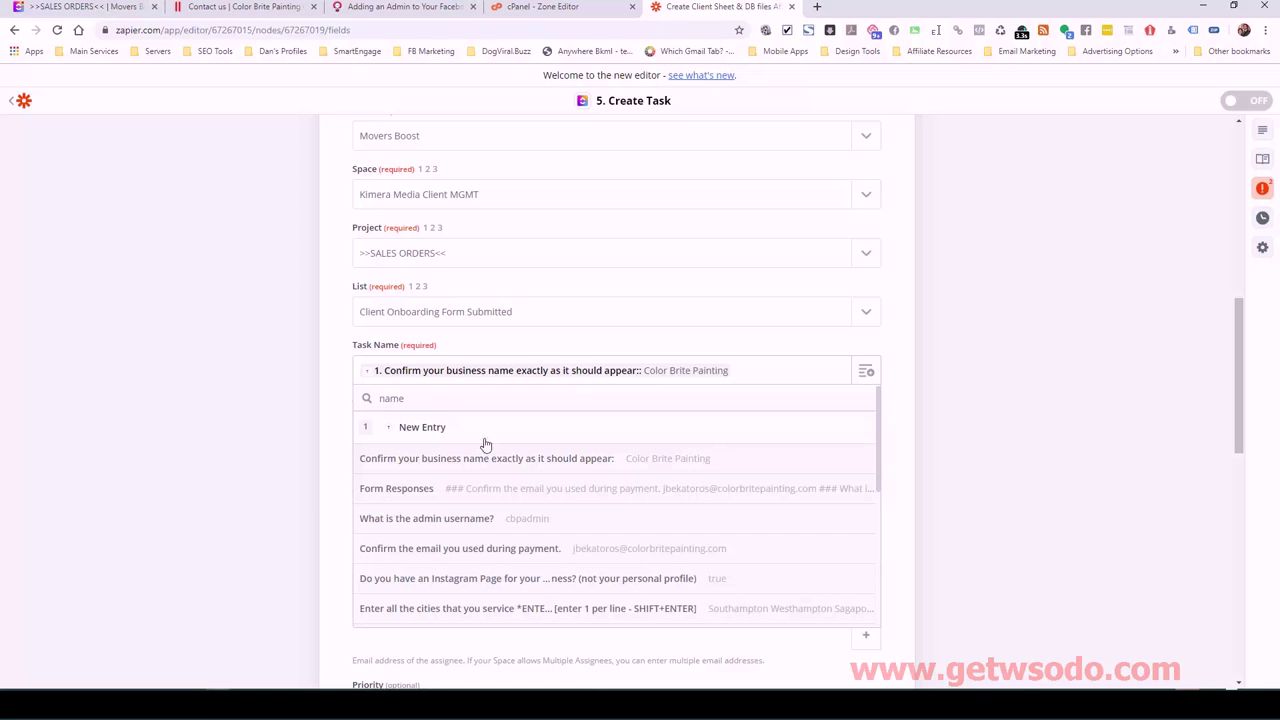
click(904, 437)
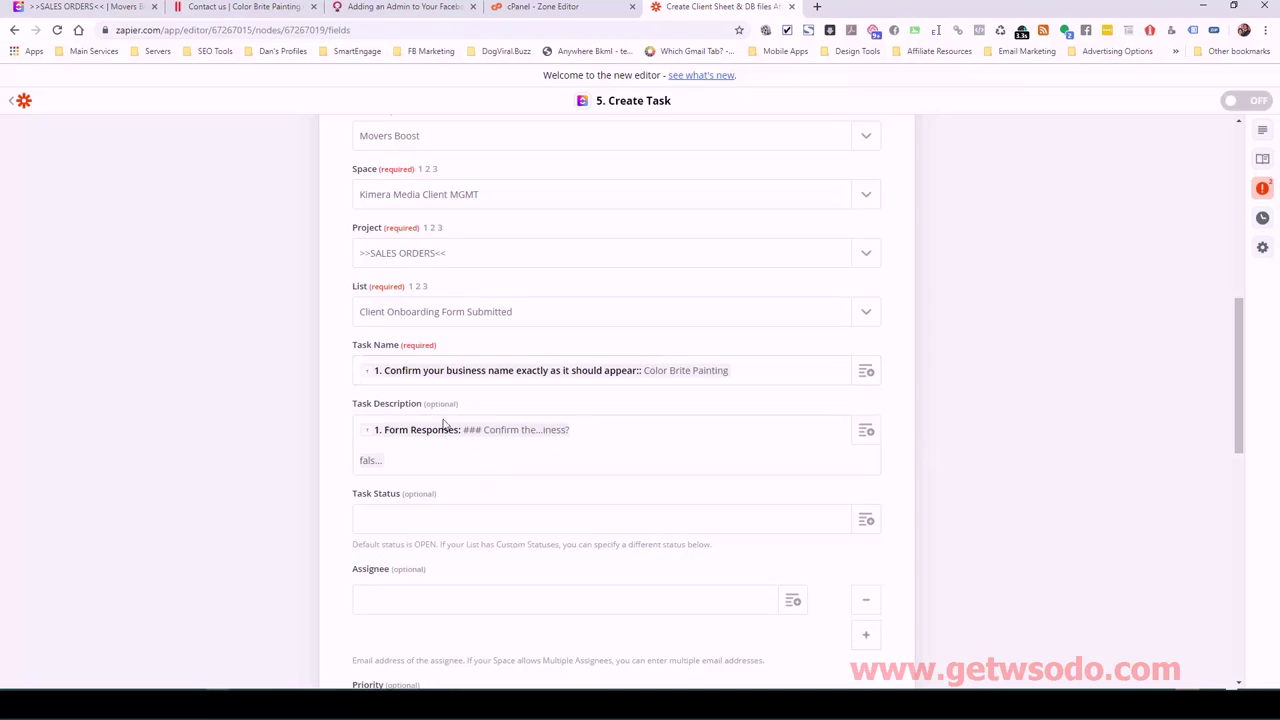
Clear the Task Description and insert the Form Responses value from New Entry in its place.
scroll(478, 412, down, 1)
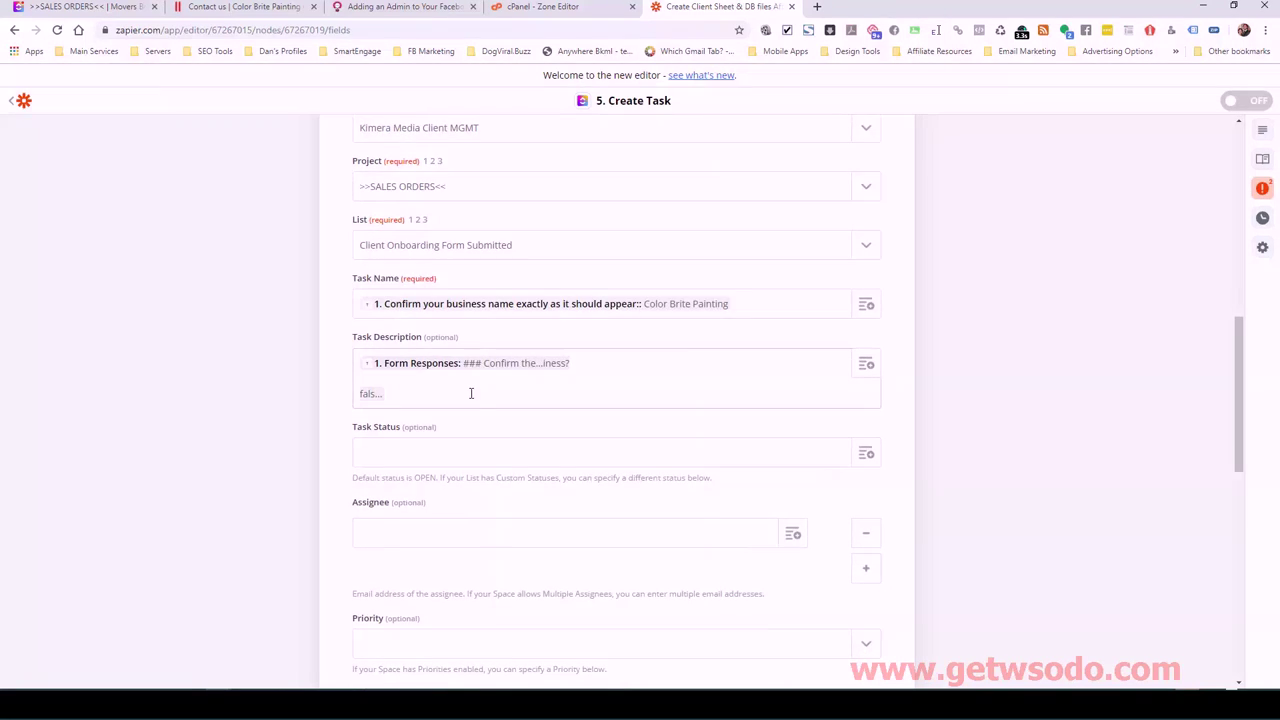
key(ctrl+a)
key(BackSpace)
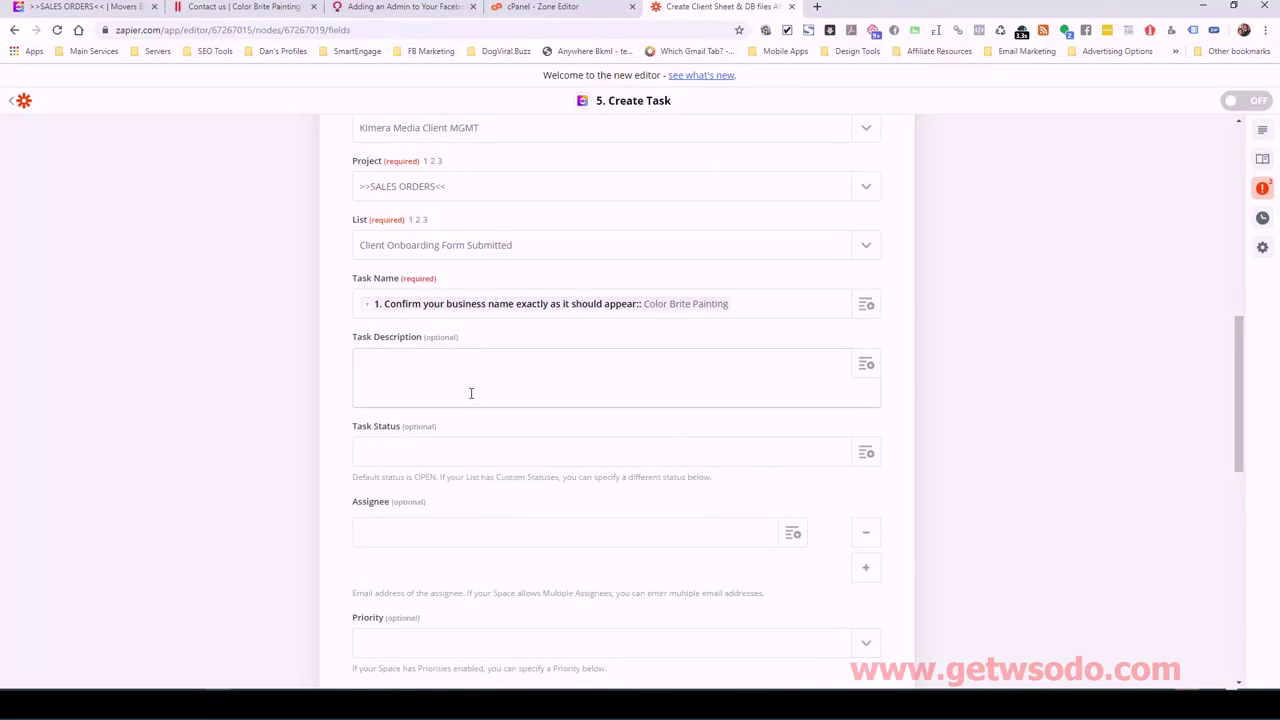
click(866, 365)
click(436, 450)
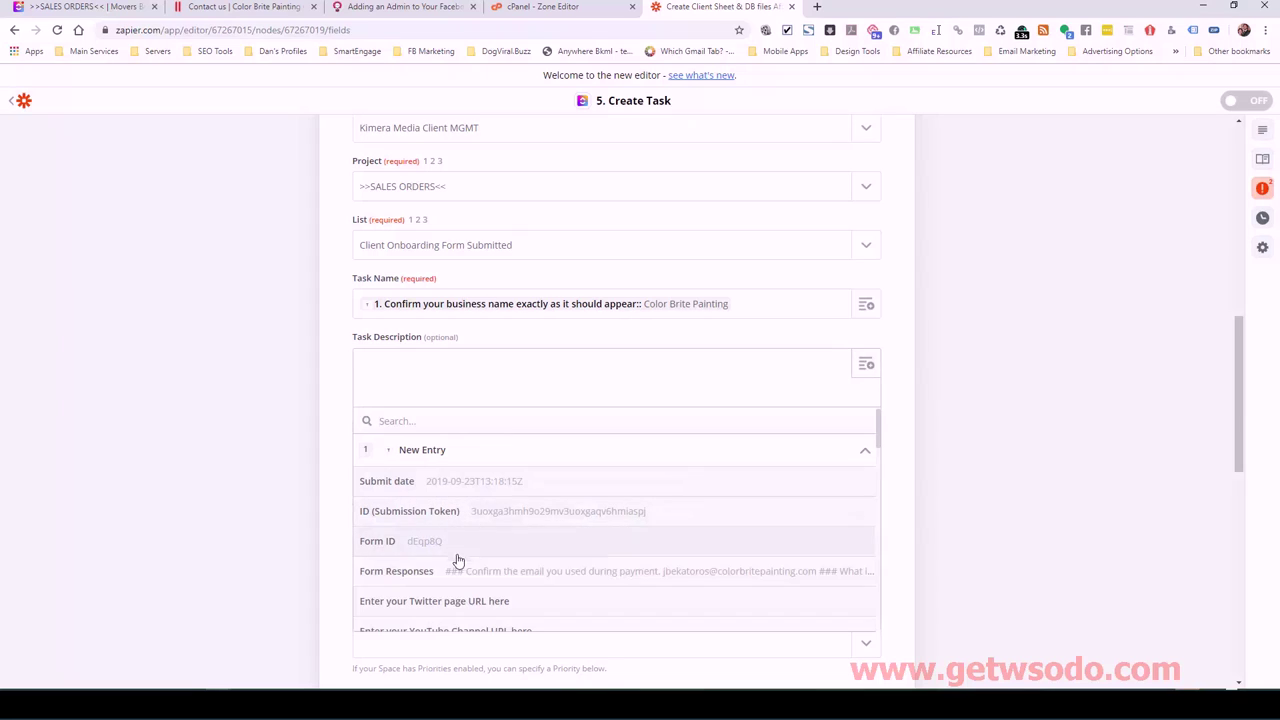
click(553, 574)
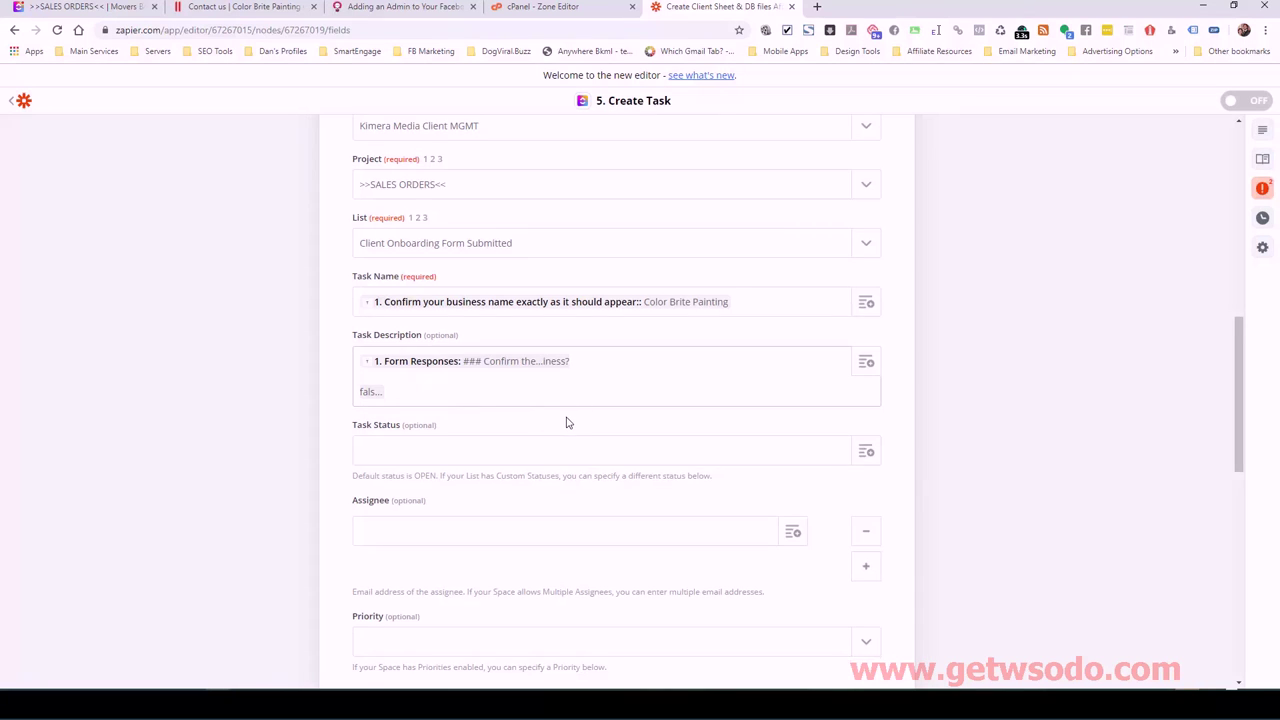
Leave task status, assignee, priority and due date empty and continue to the Send Data stage of step 5.
scroll(539, 447, down, 1)
scroll(530, 445, down, 2)
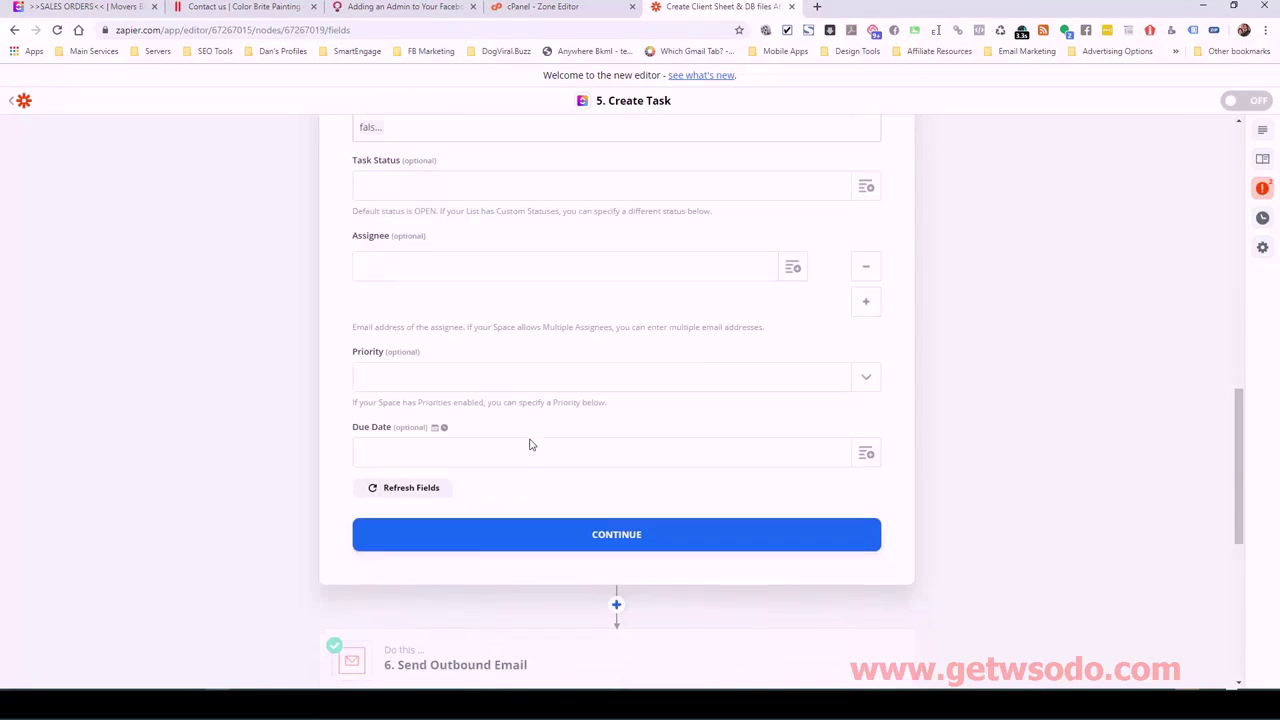
click(616, 535)
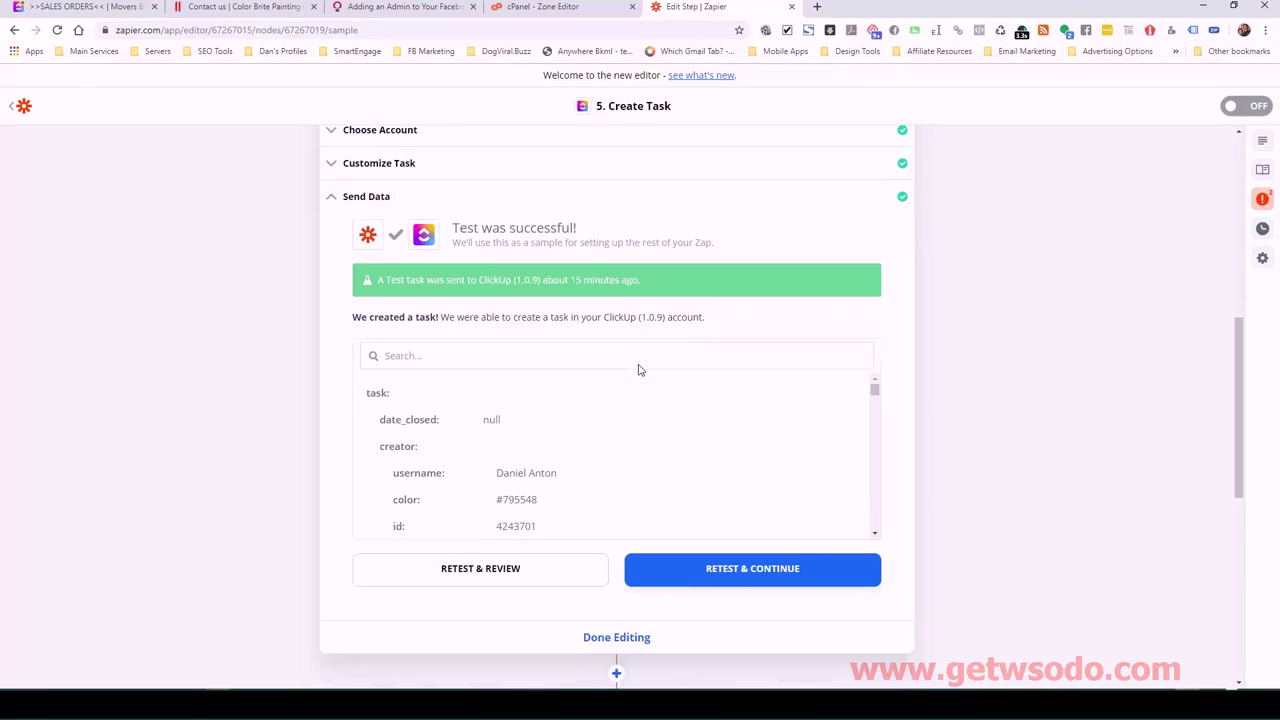
Compare the onboarding list in ClickUp with the test data of the Create Task step, then finish editing that step.
click(100, 8)
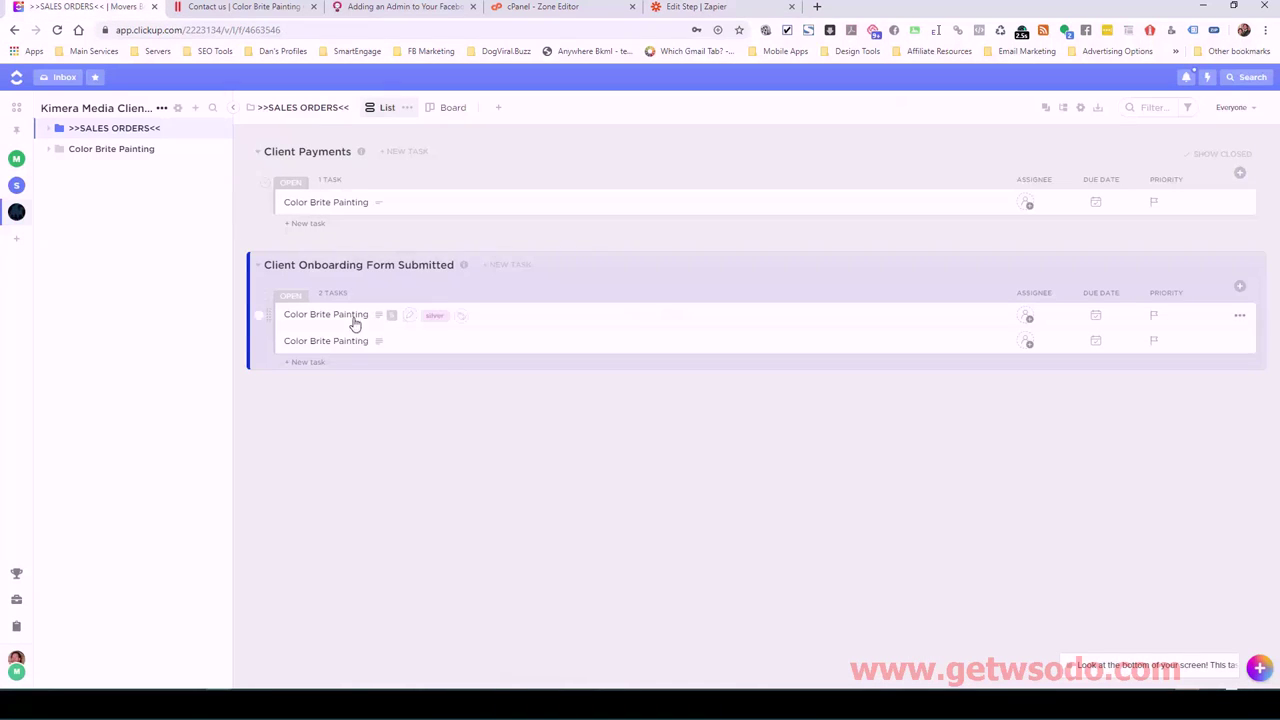
click(680, 10)
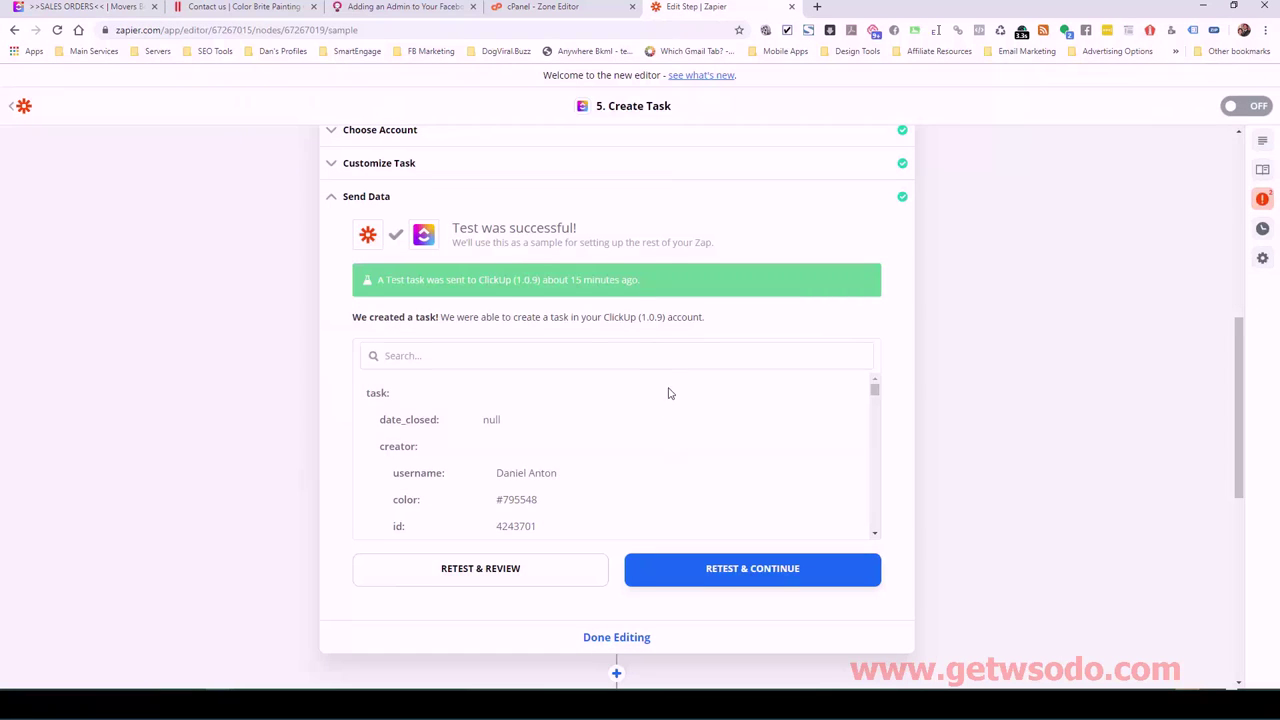
scroll(690, 450, down, 3)
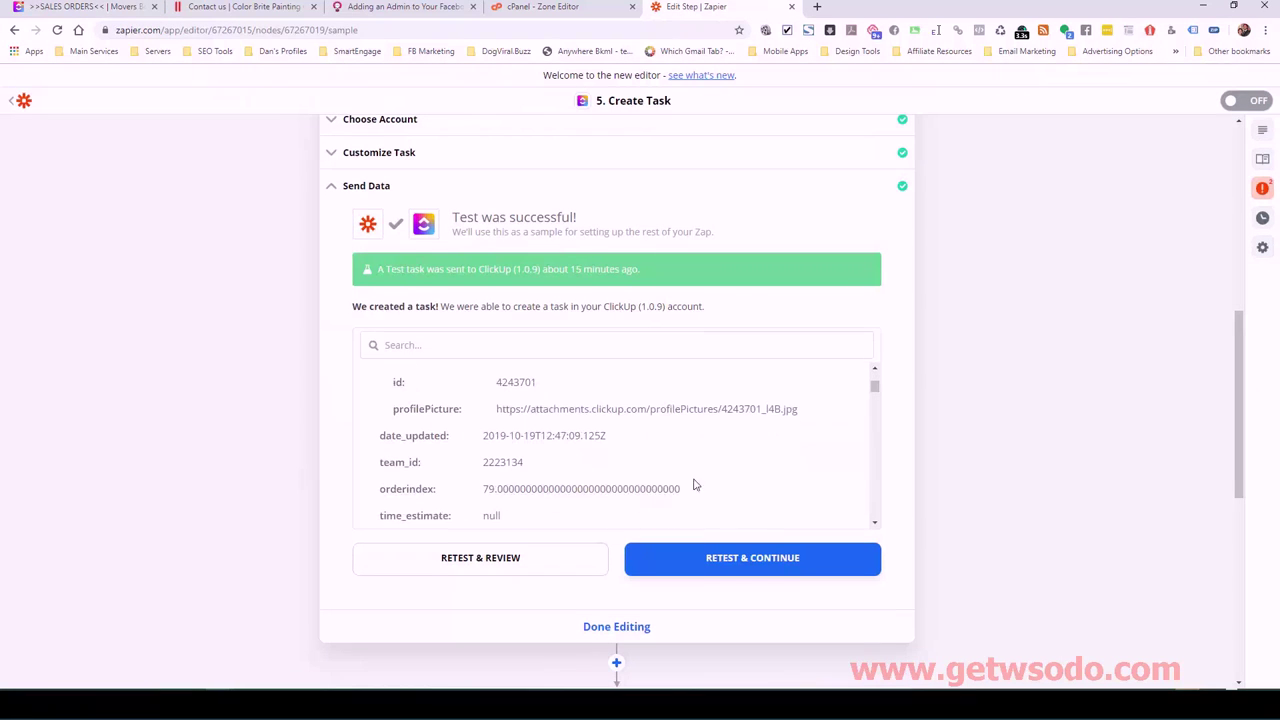
click(616, 627)
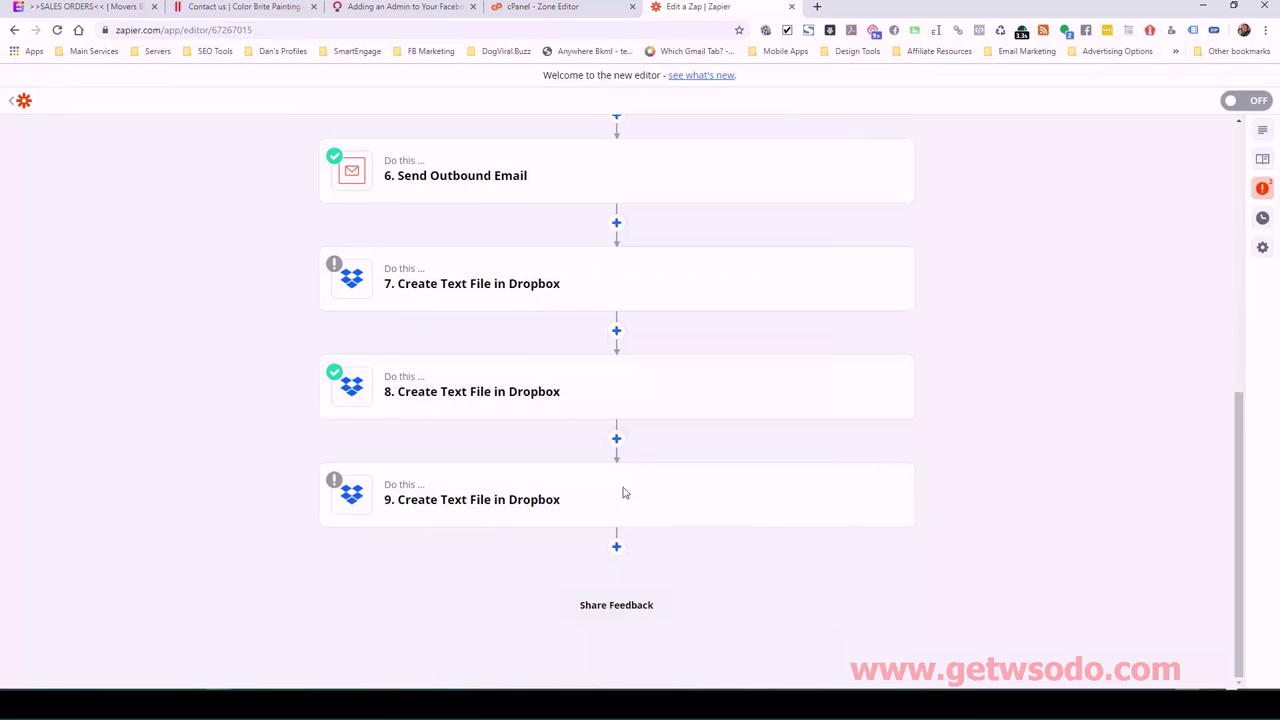
Inspect the Color Brite Painting folder inside Kimera Media Clients in File Explorer and close the window.
scroll(586, 358, up, 5)
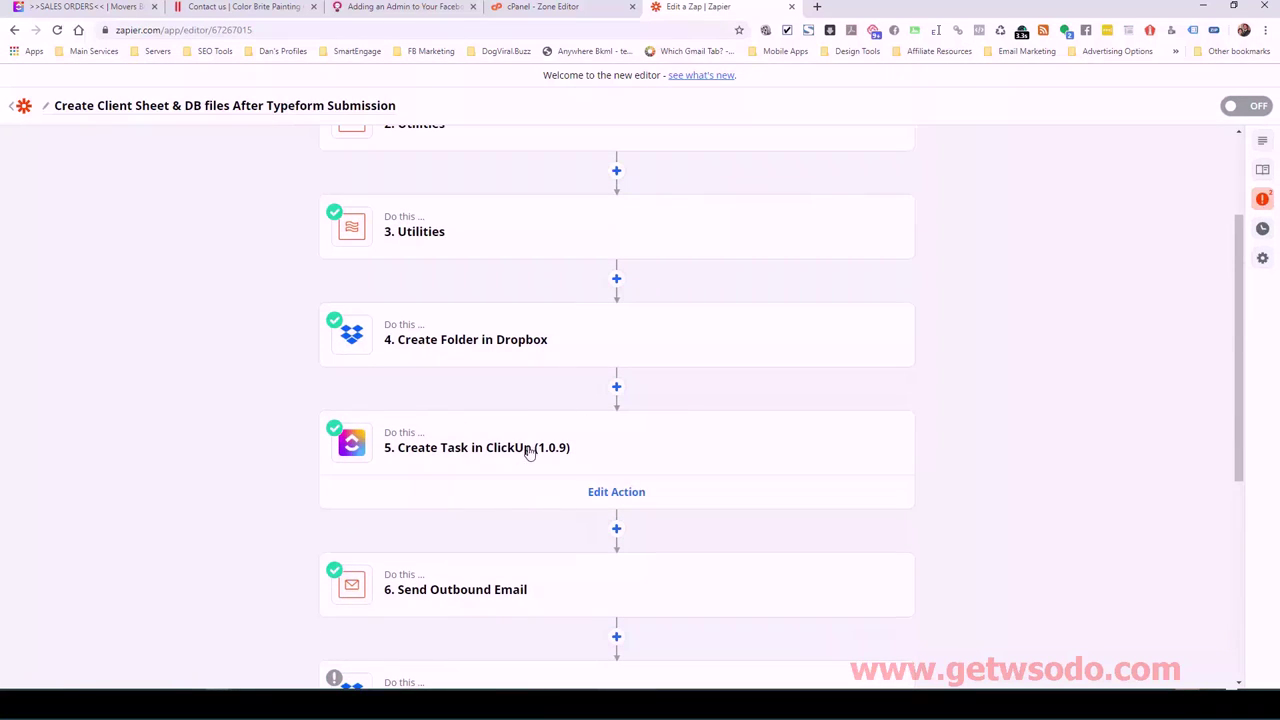
scroll(430, 430, down, 1)
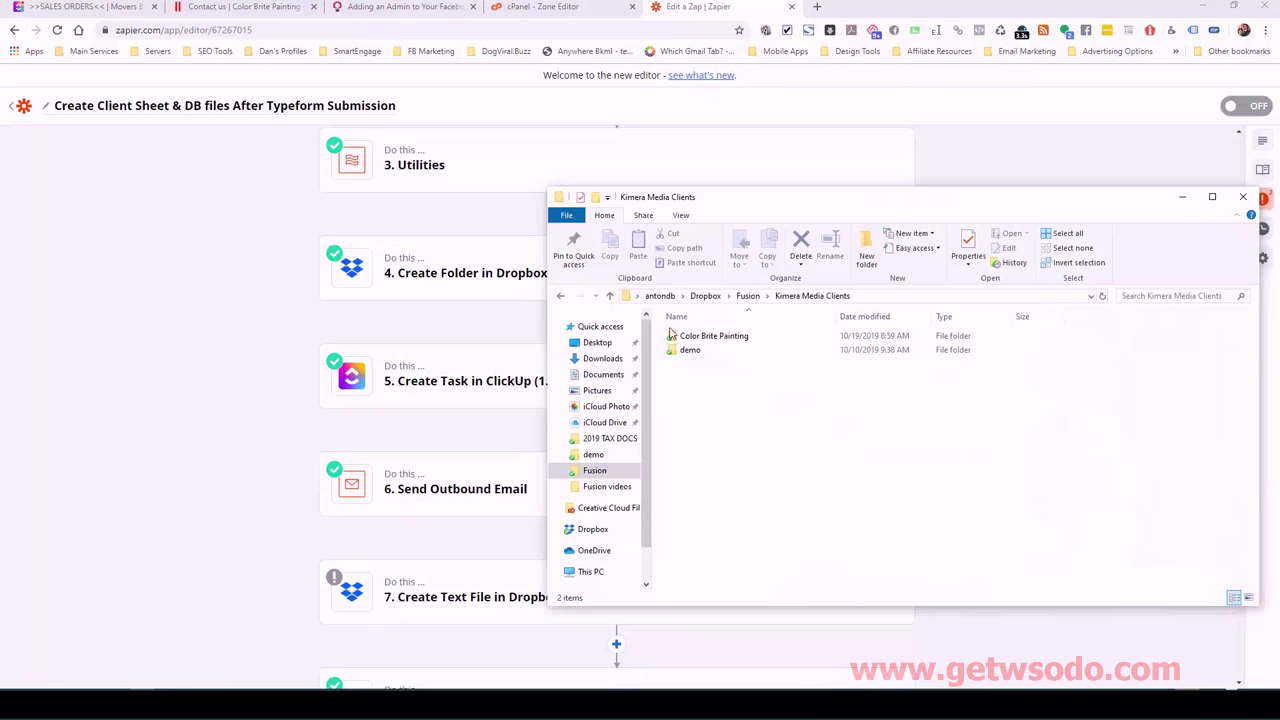
double_click(707, 342)
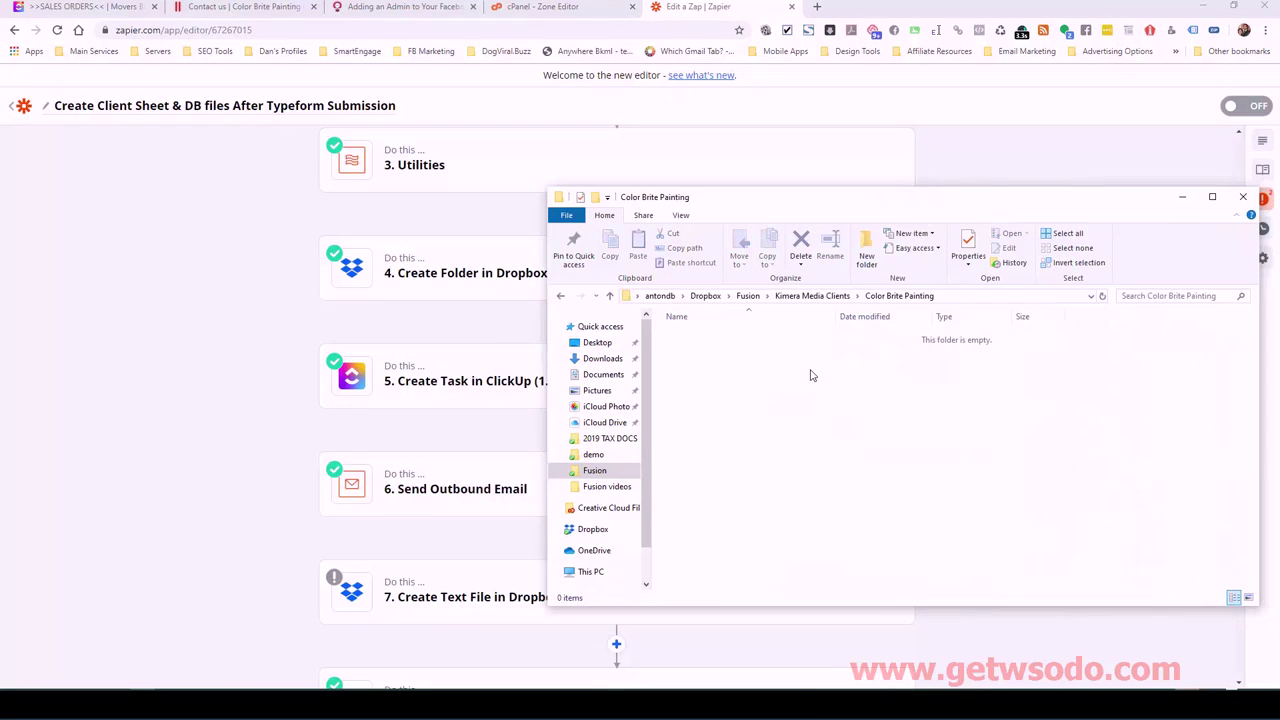
key(alt+Left)
key(alt+F4)
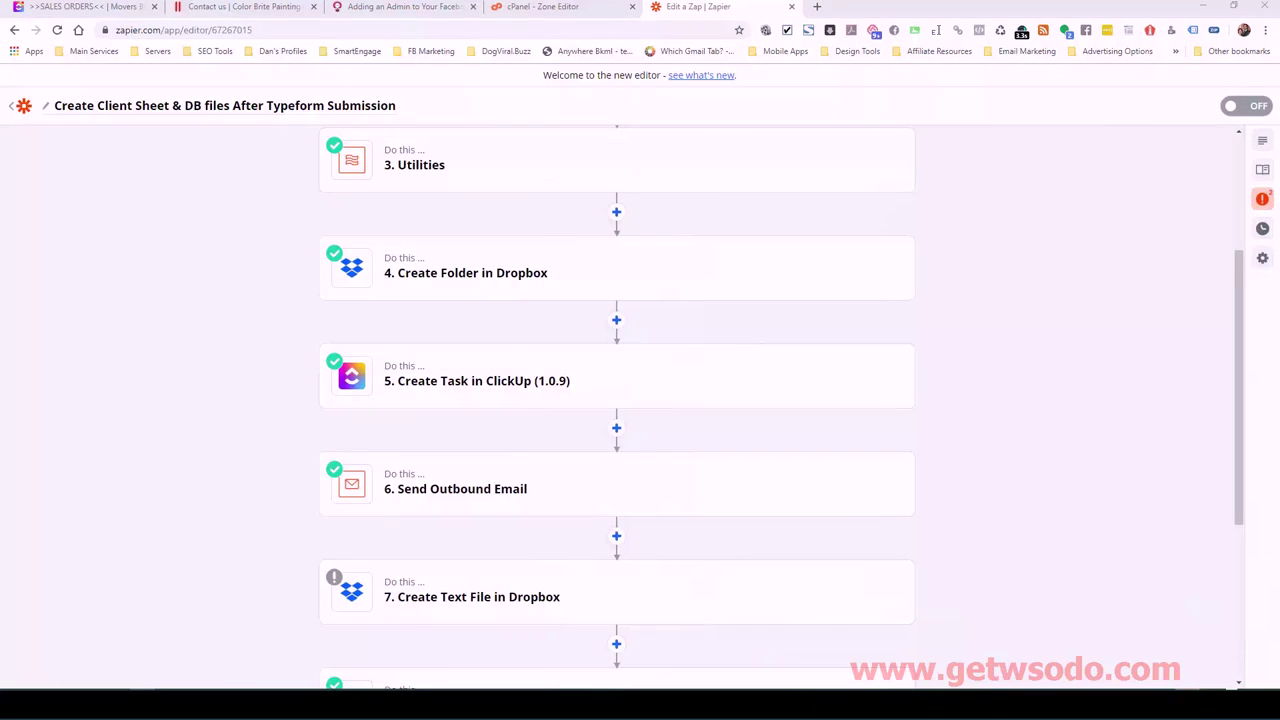
In ClickUp, open the second Color Brite Painting onboarding task and read through its full description of form answers.
click(106, 8)
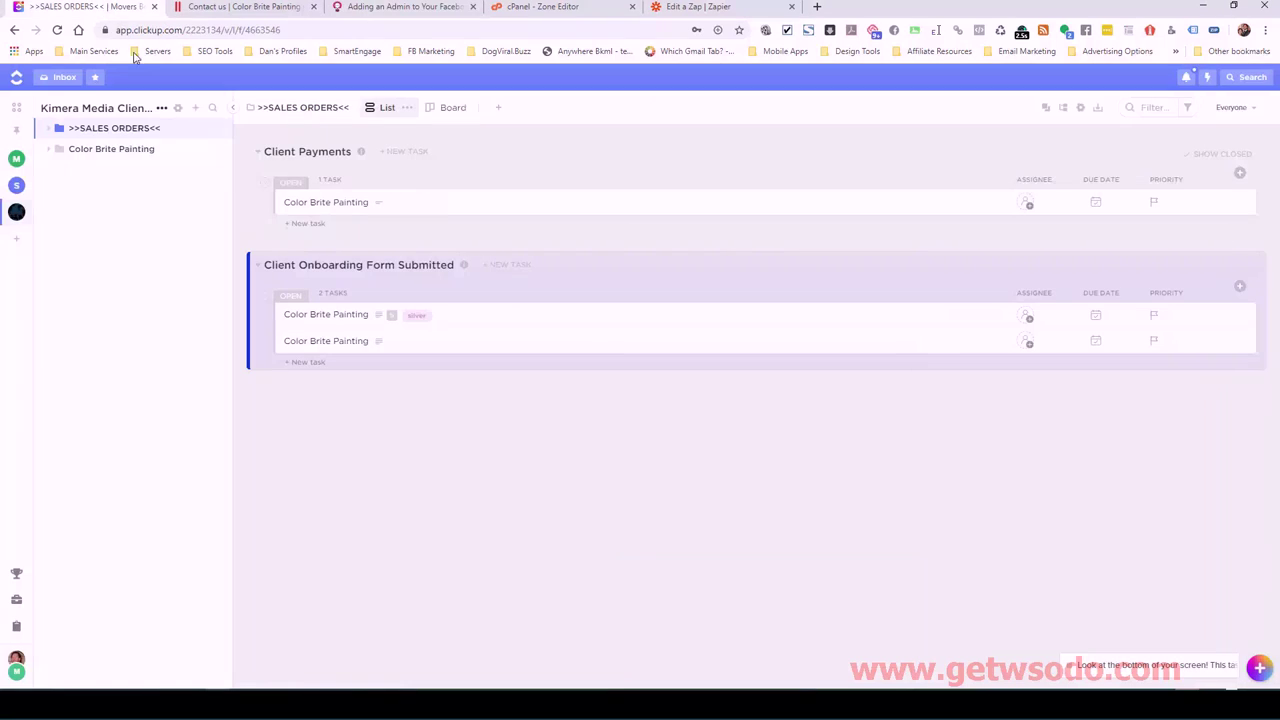
click(337, 340)
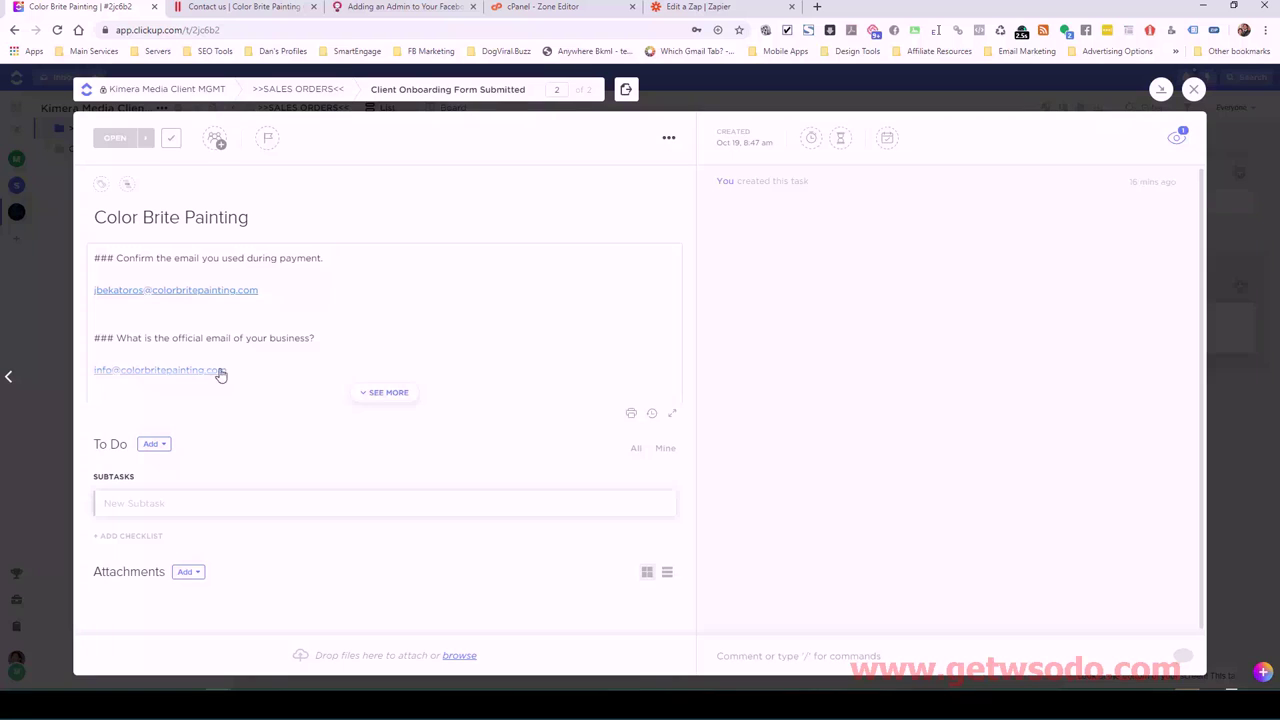
click(365, 392)
scroll(347, 352, down, 1)
scroll(347, 352, down, 2)
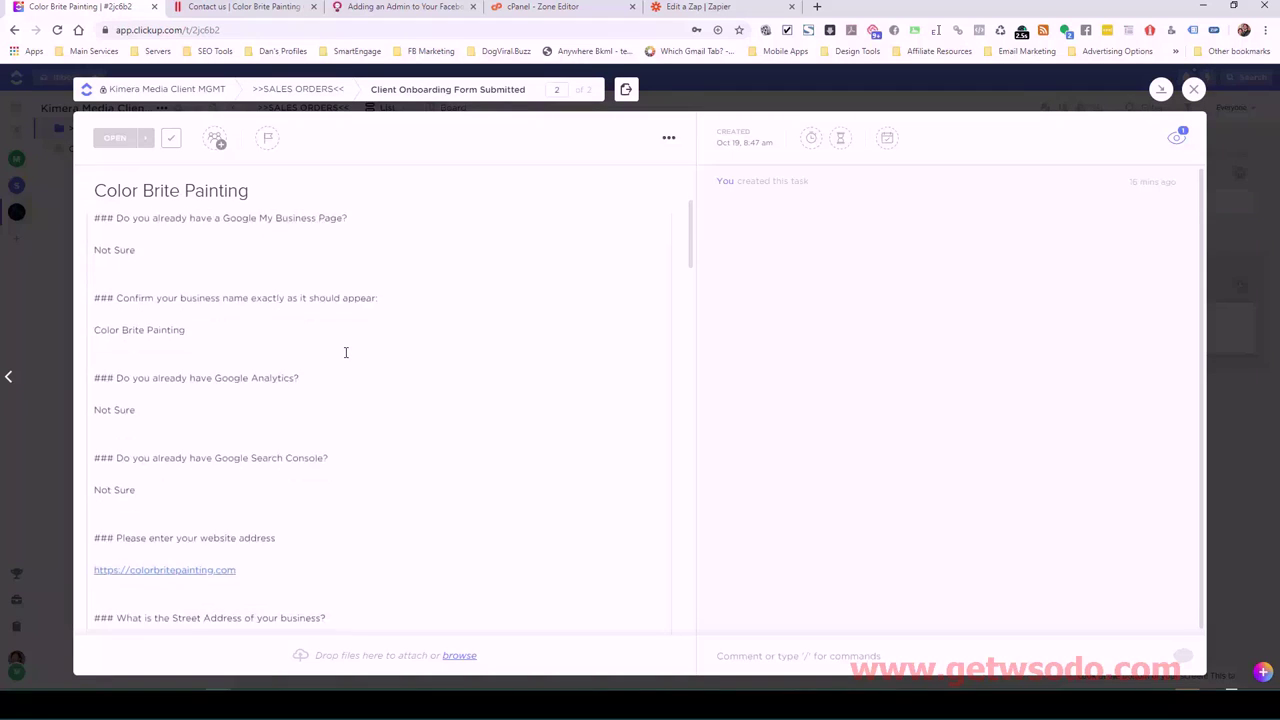
scroll(346, 354, up, 3)
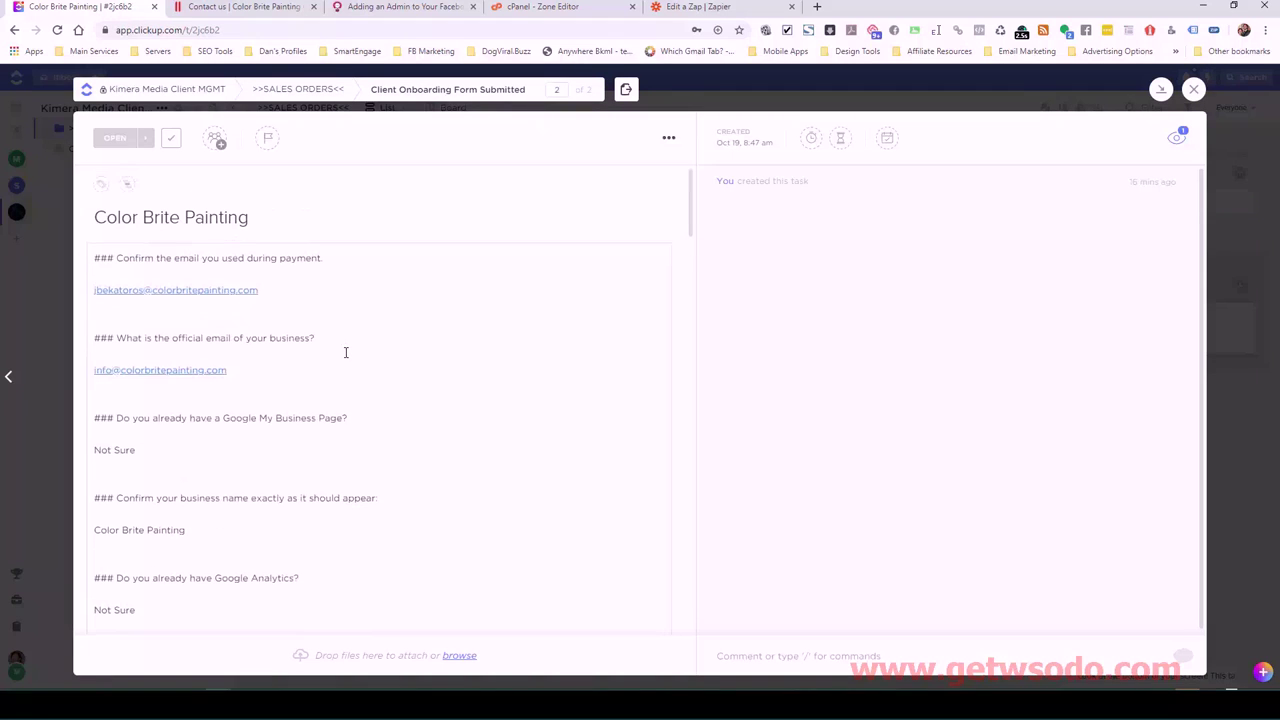
Return to the Zap editor, open step 6, Send Outbound Email, and review its app and action event.
click(709, 9)
scroll(419, 468, down, 1)
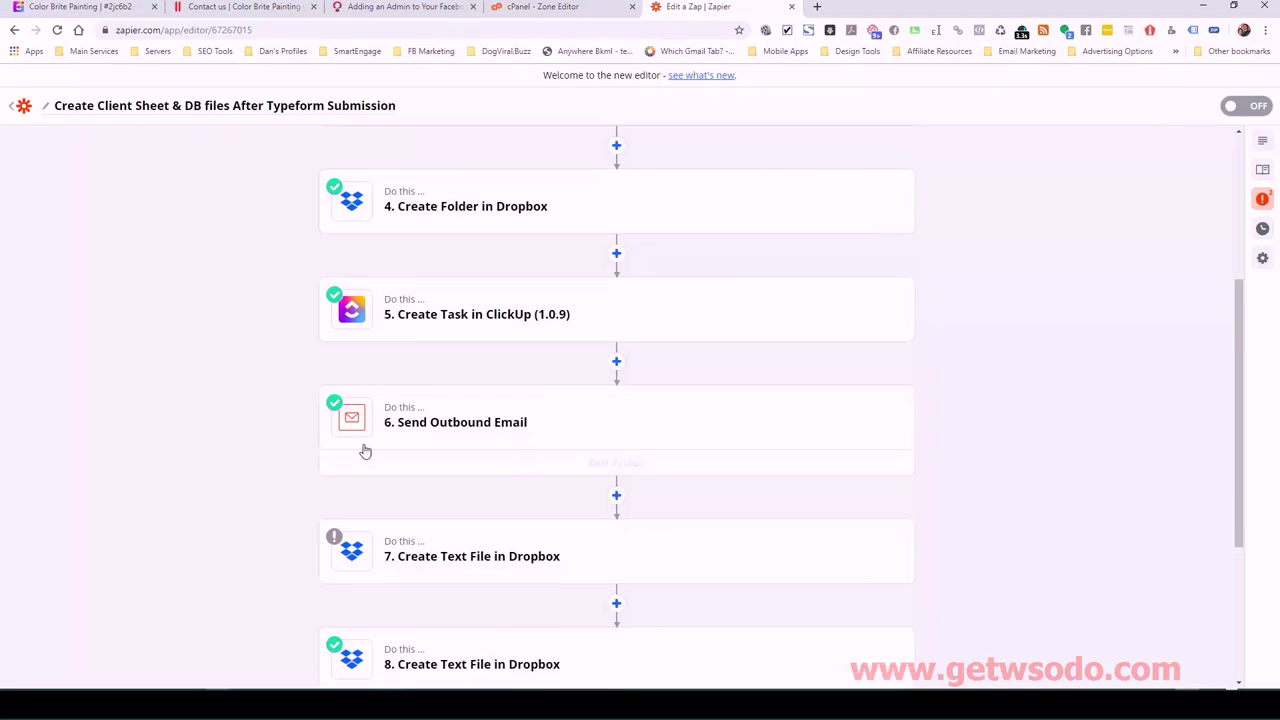
scroll(529, 289, down, 2)
click(504, 294)
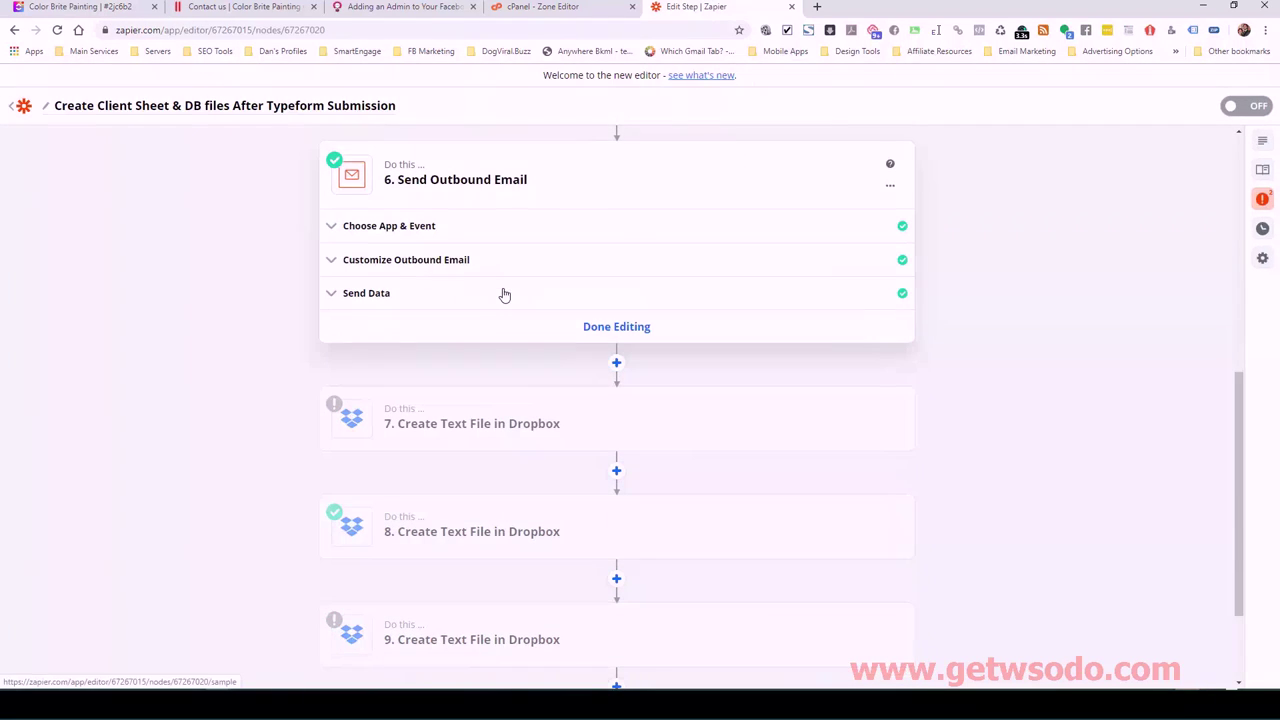
click(420, 229)
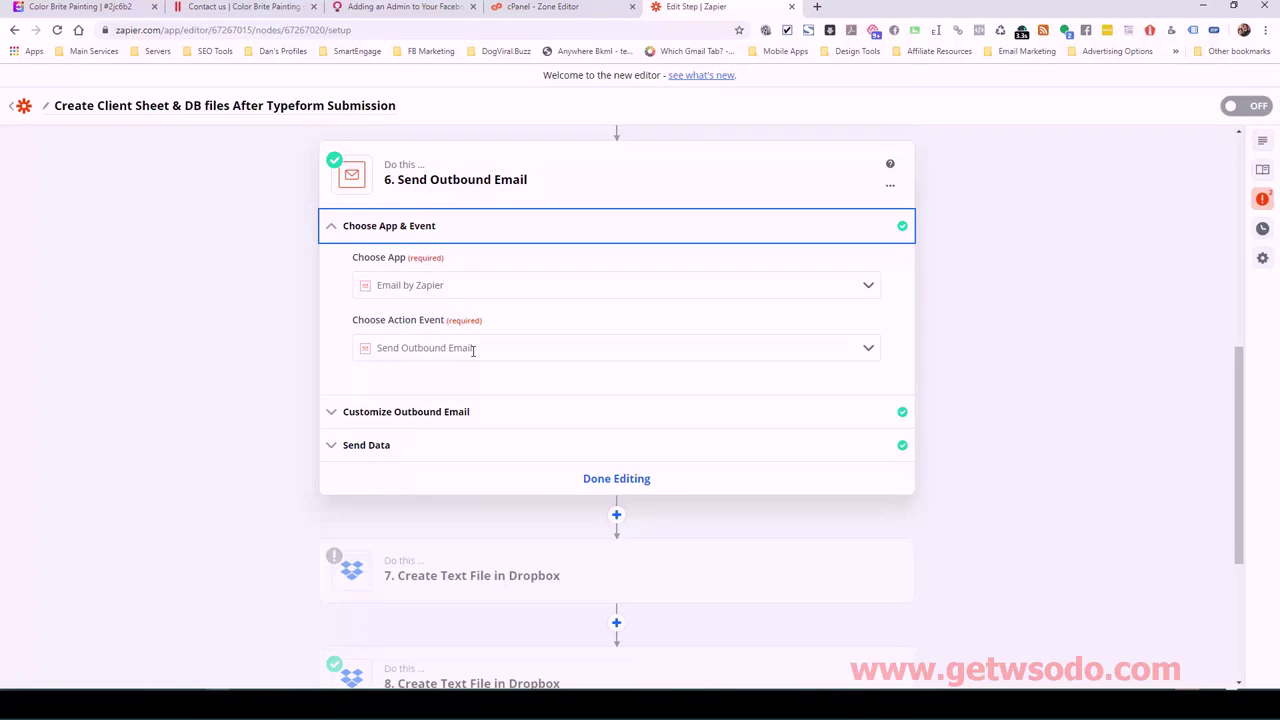
Open the outbound email customization and examine the recipient address.
scroll(500, 330, down, 2)
click(466, 274)
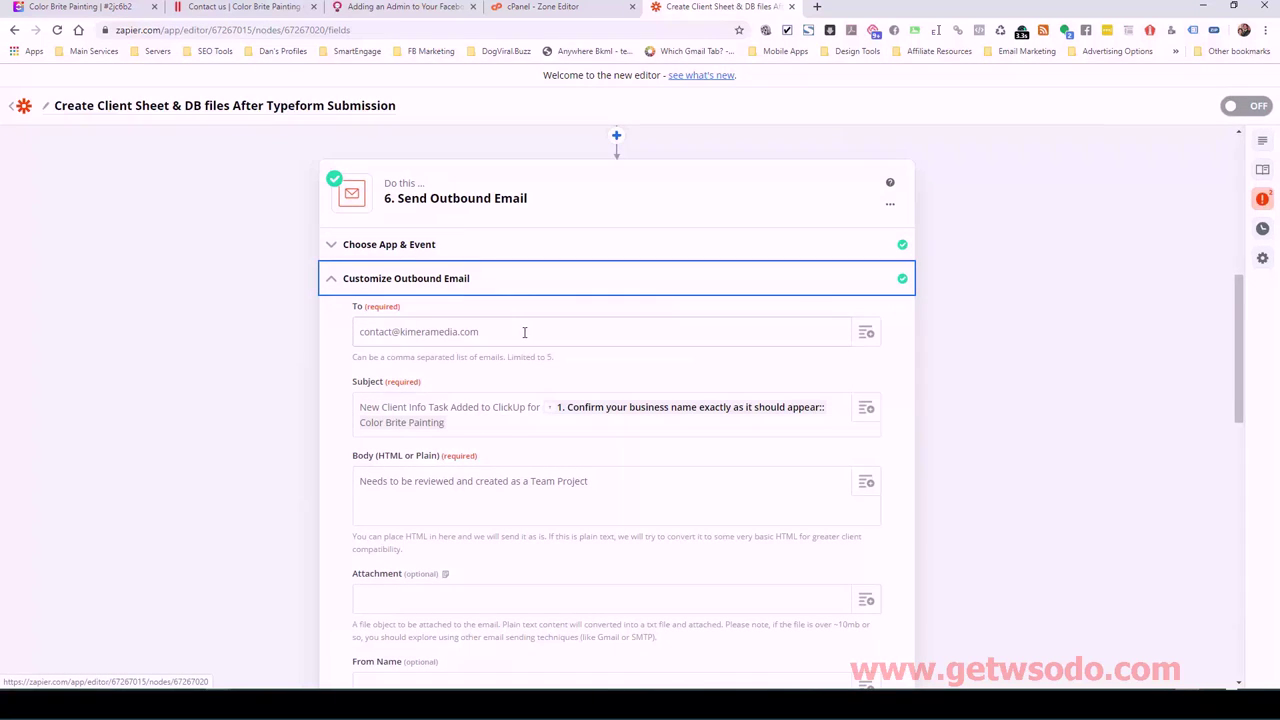
scroll(380, 324, down, 1)
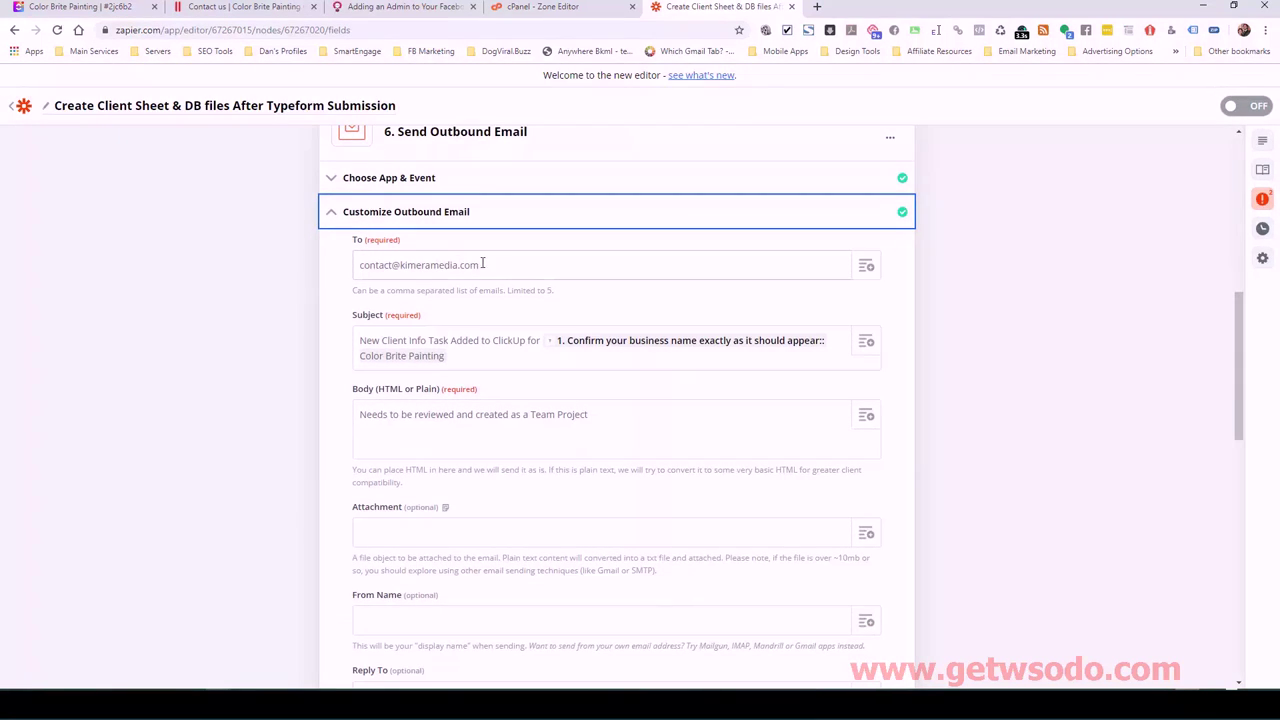
drag(482, 263, 355, 262)
click(518, 262)
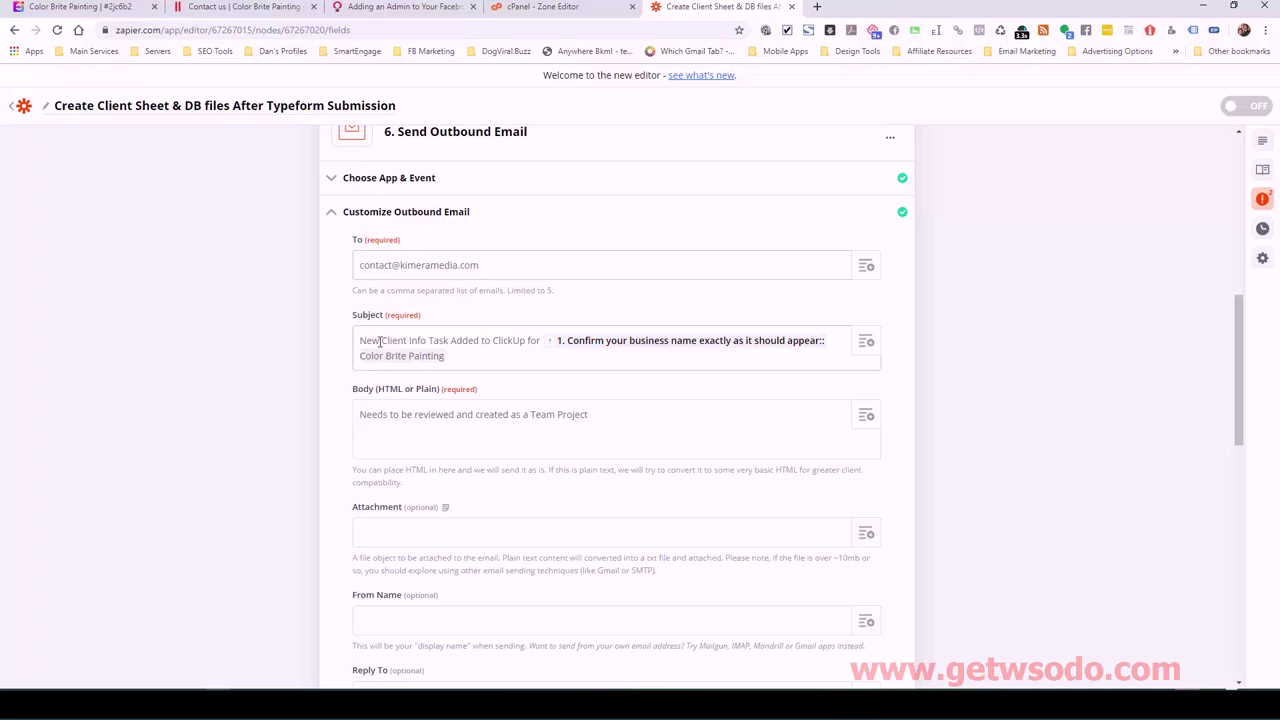
Remove the business name value from the email subject and reinsert "Confirm your business name exactly as it should appear" from New Entry.
click(494, 355)
key(BackSpace)
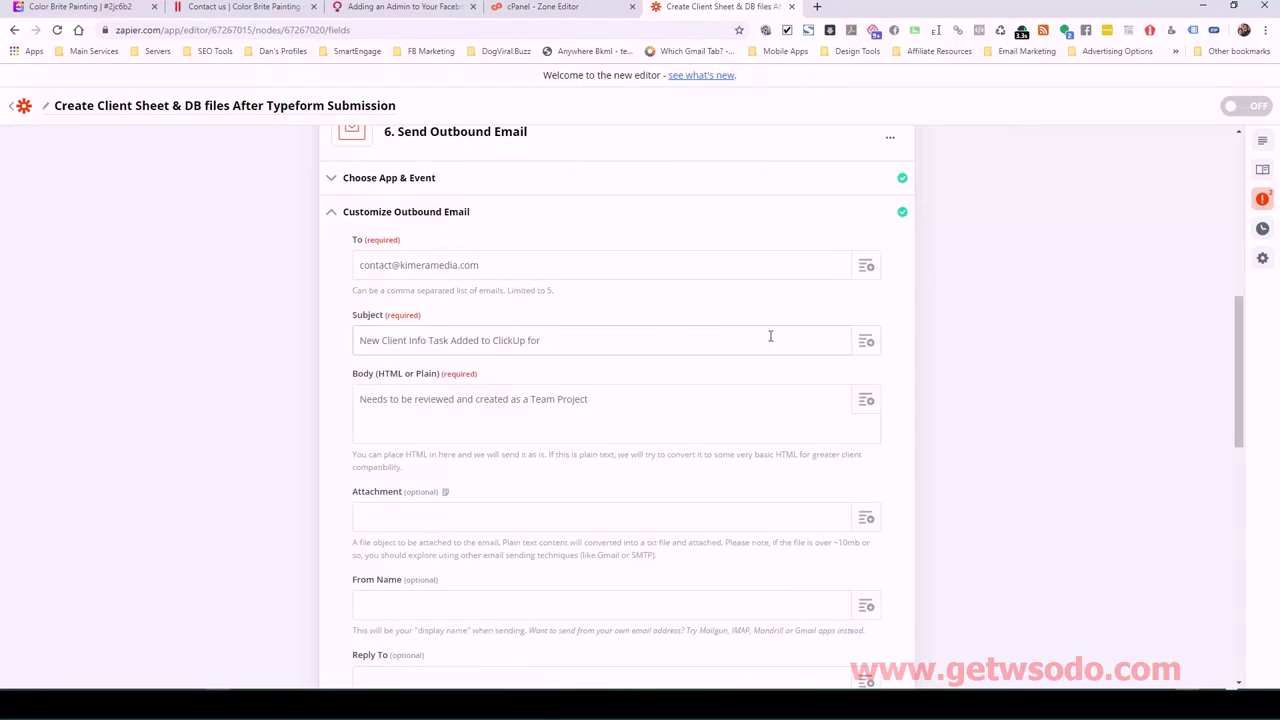
click(864, 341)
click(518, 408)
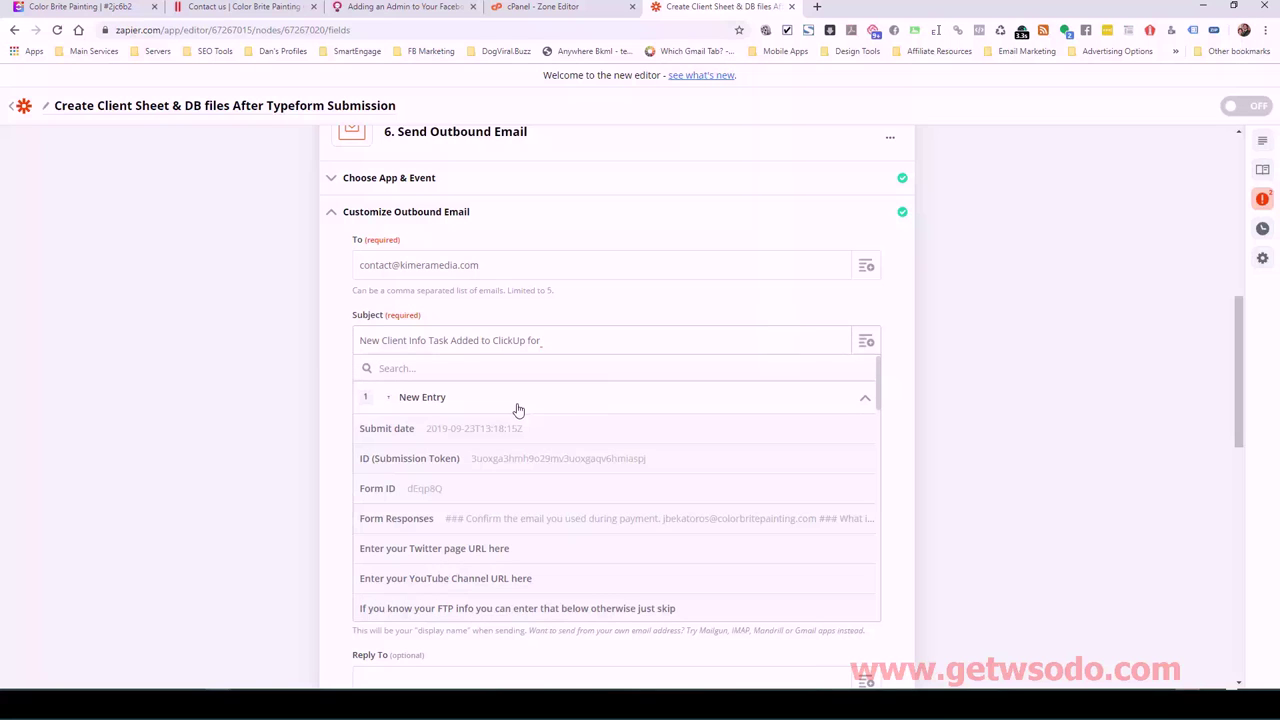
click(446, 369)
text(name)
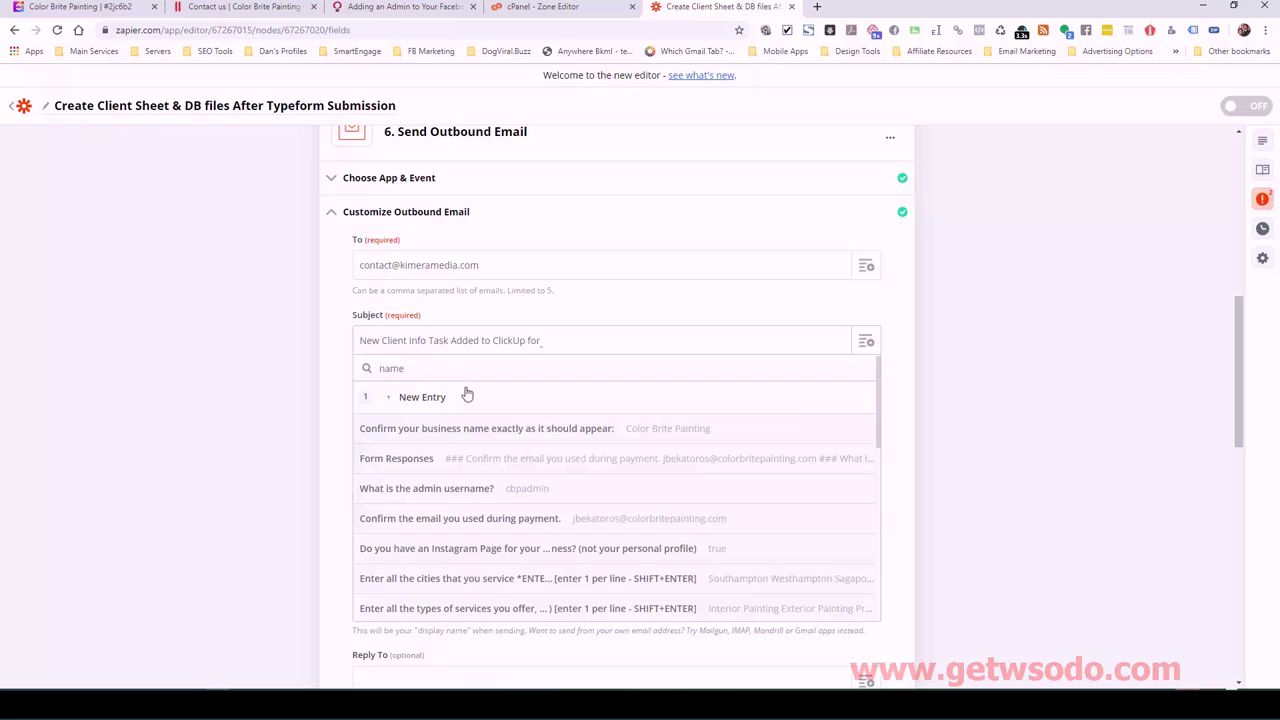
click(576, 430)
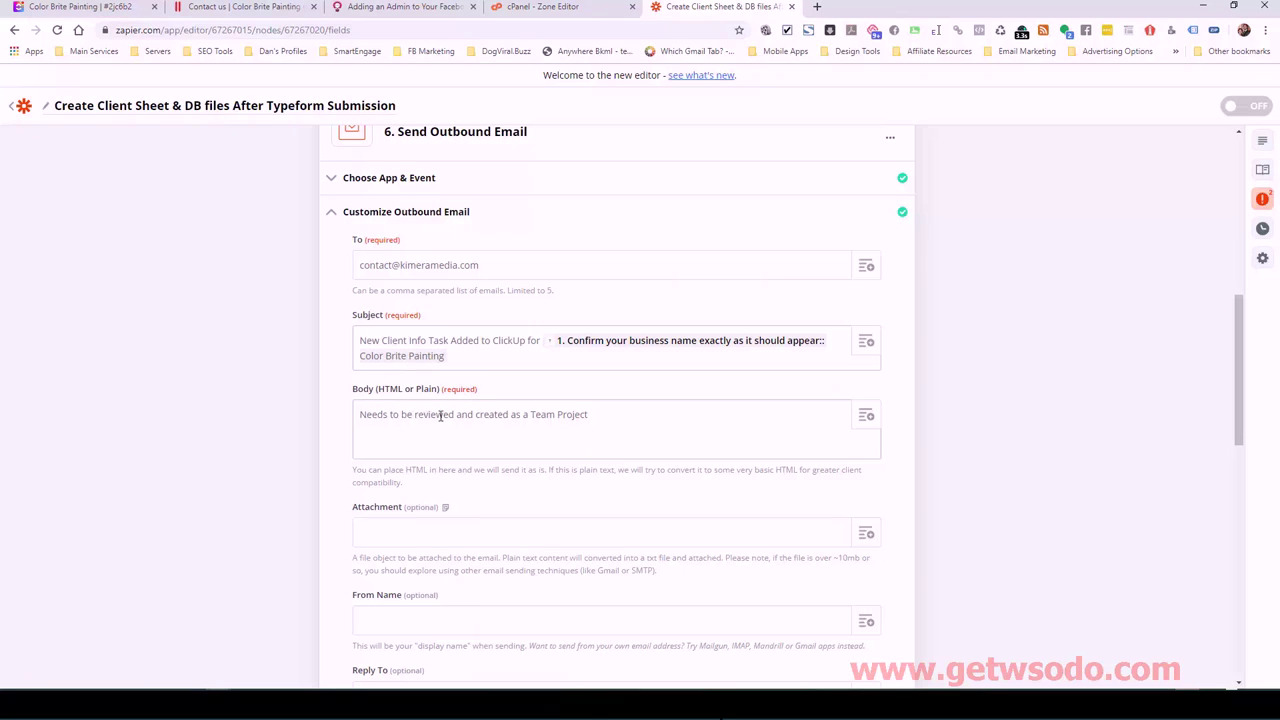
Review the email body and the optional attachment, sender, reply, copy and line break settings.
click(665, 412)
scroll(749, 429, down, 4)
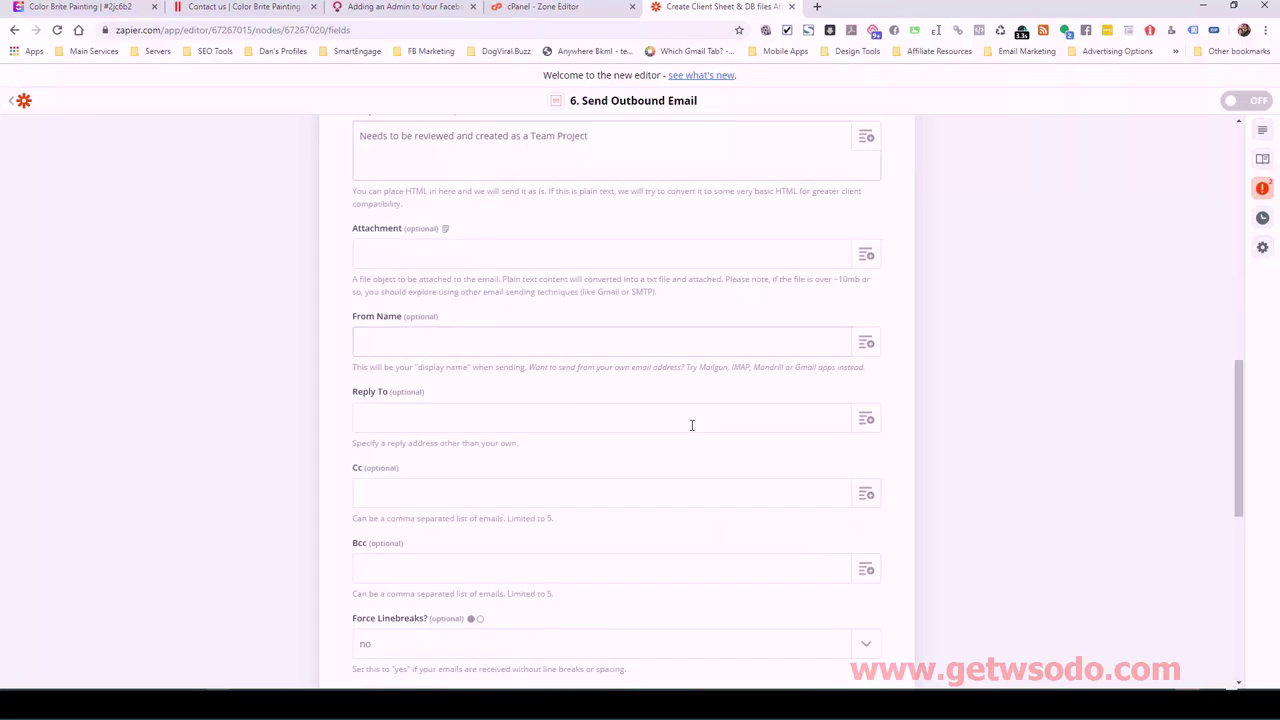
scroll(689, 431, down, 1)
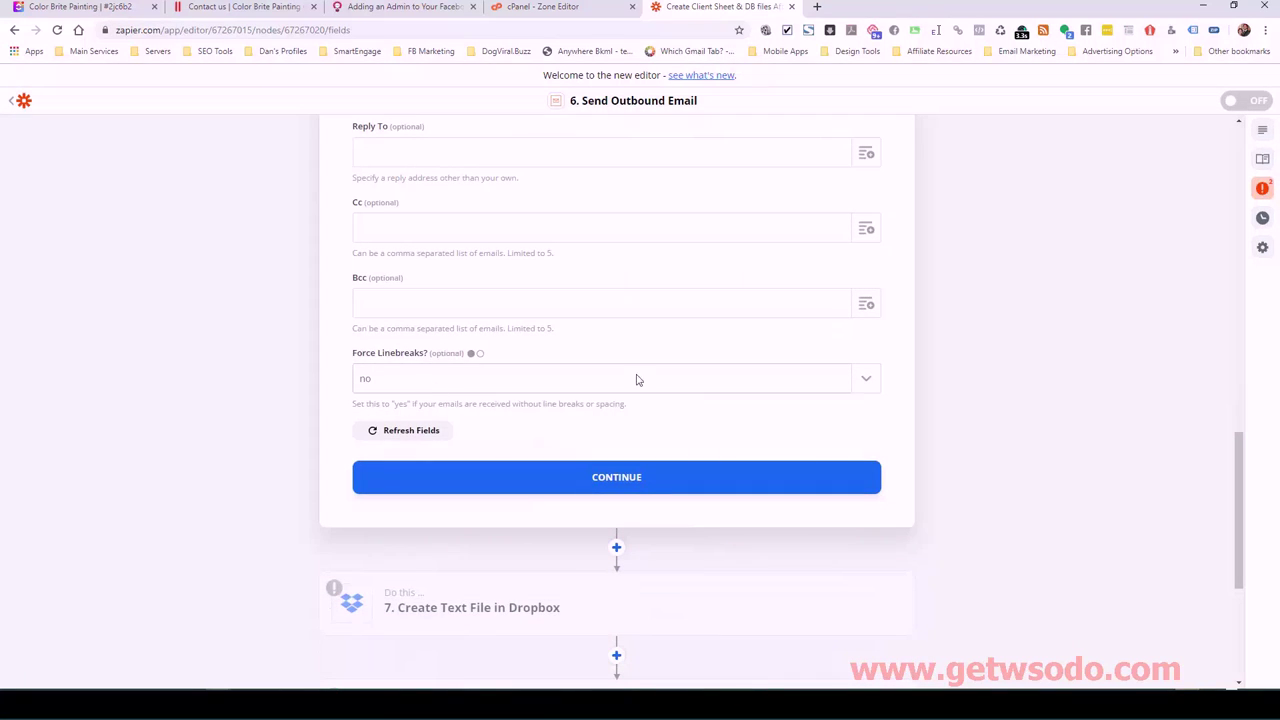
Accept the outbound email customization and finish editing step 6 without retesting it.
click(625, 478)
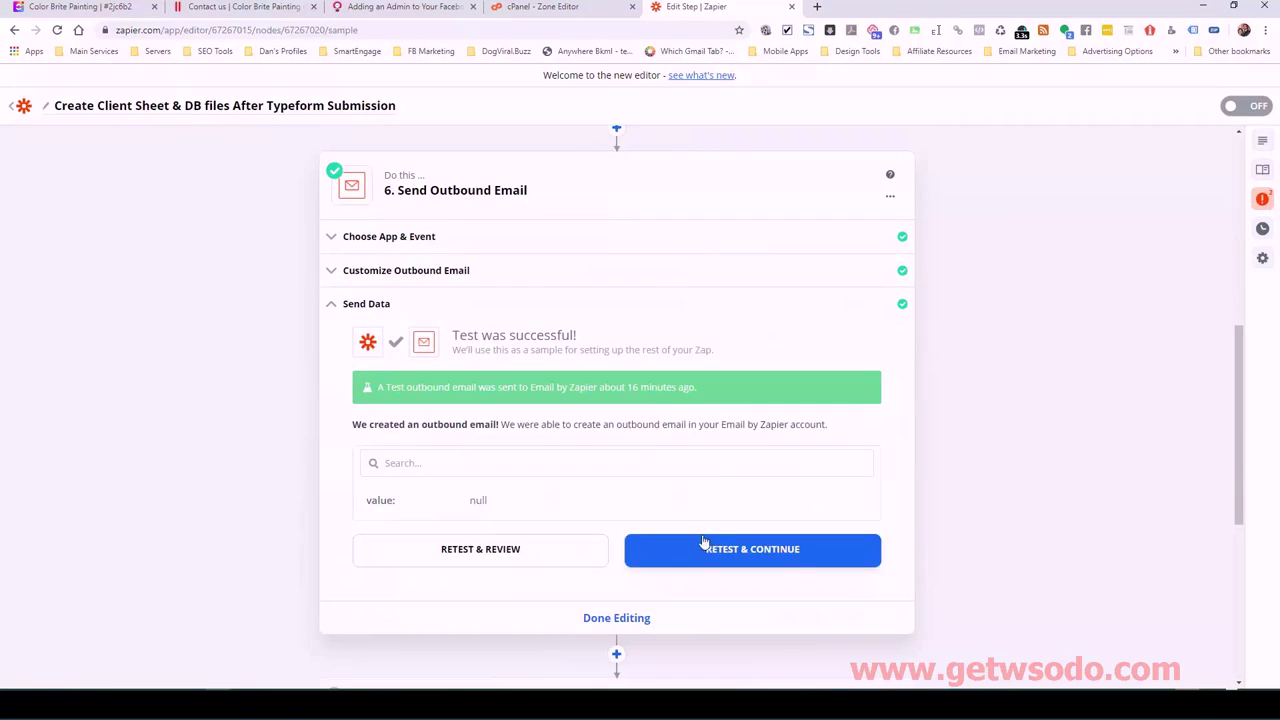
click(626, 616)
mouse_move(649, 452)
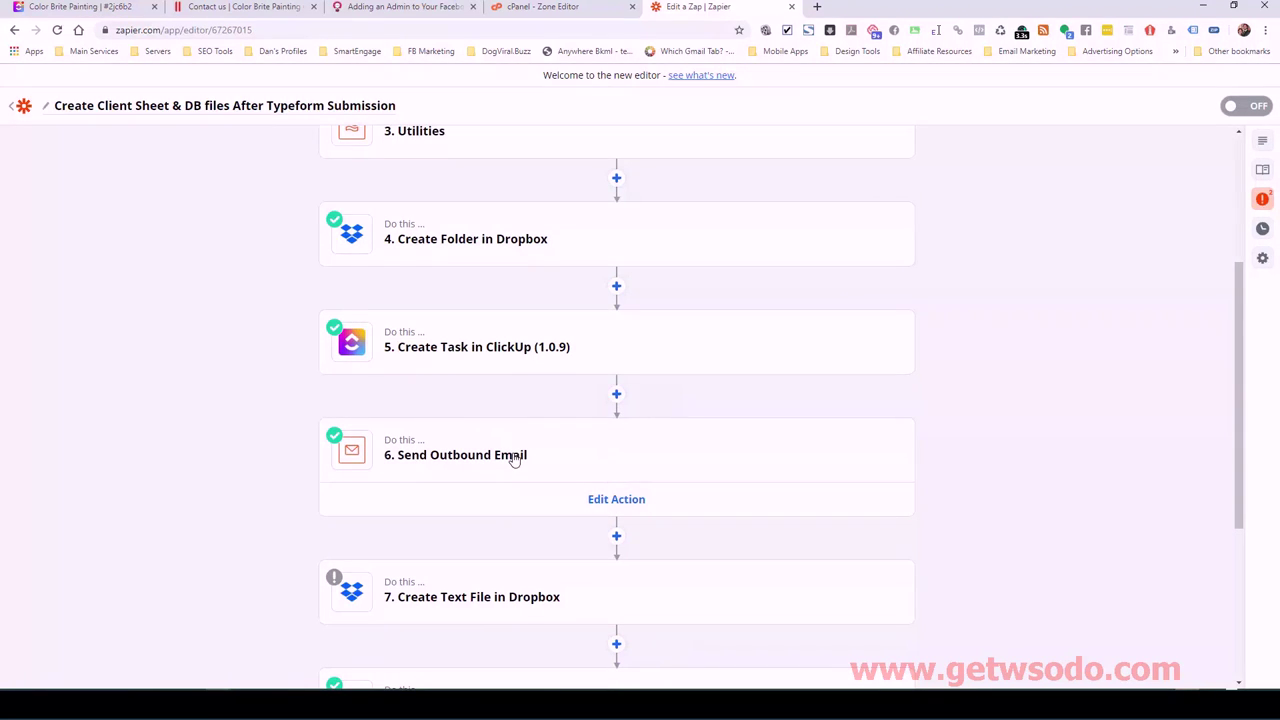
Open step 7, Create Text File in Dropbox, and accept its Create Text File event and connected Dropbox account.
scroll(515, 460, down, 2)
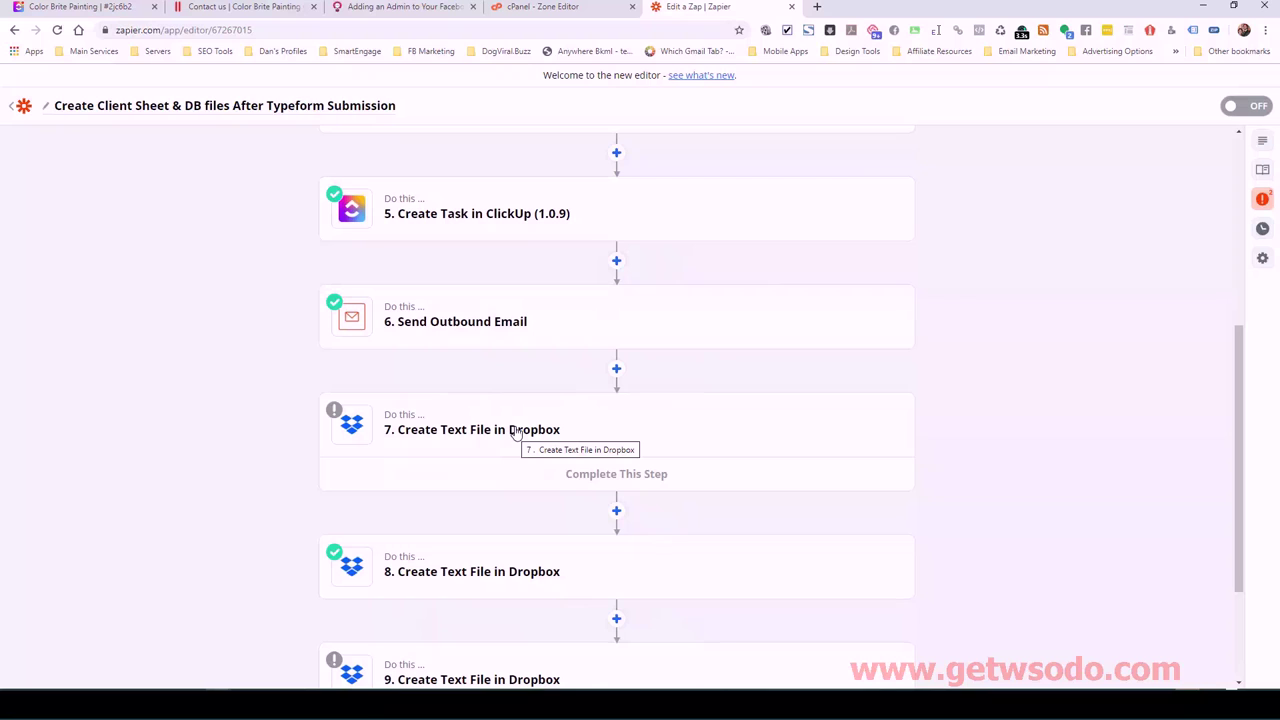
click(503, 431)
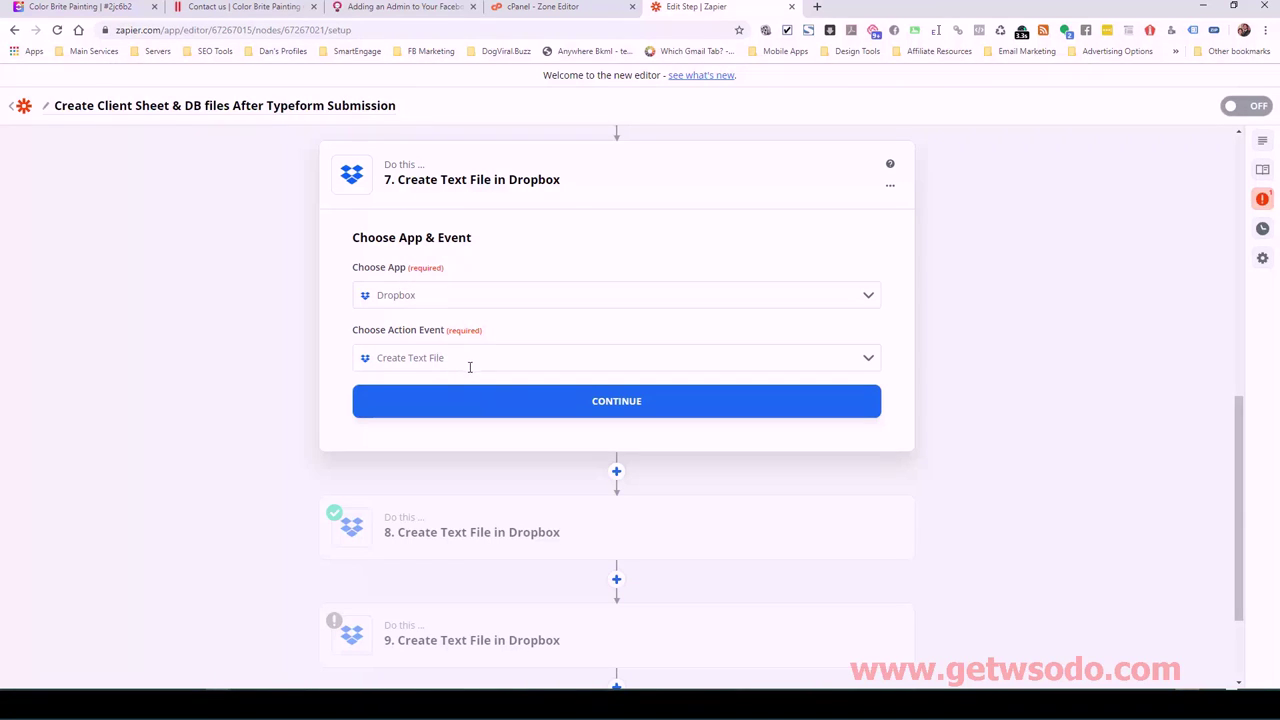
click(625, 408)
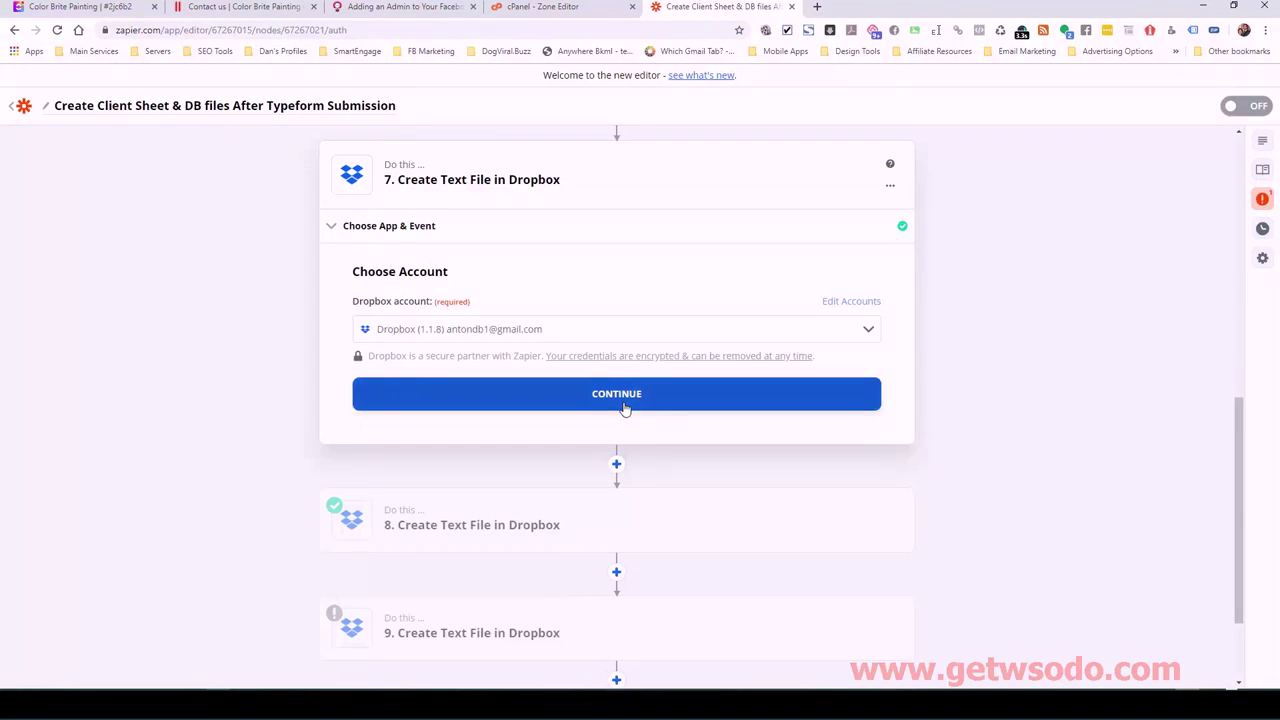
click(598, 394)
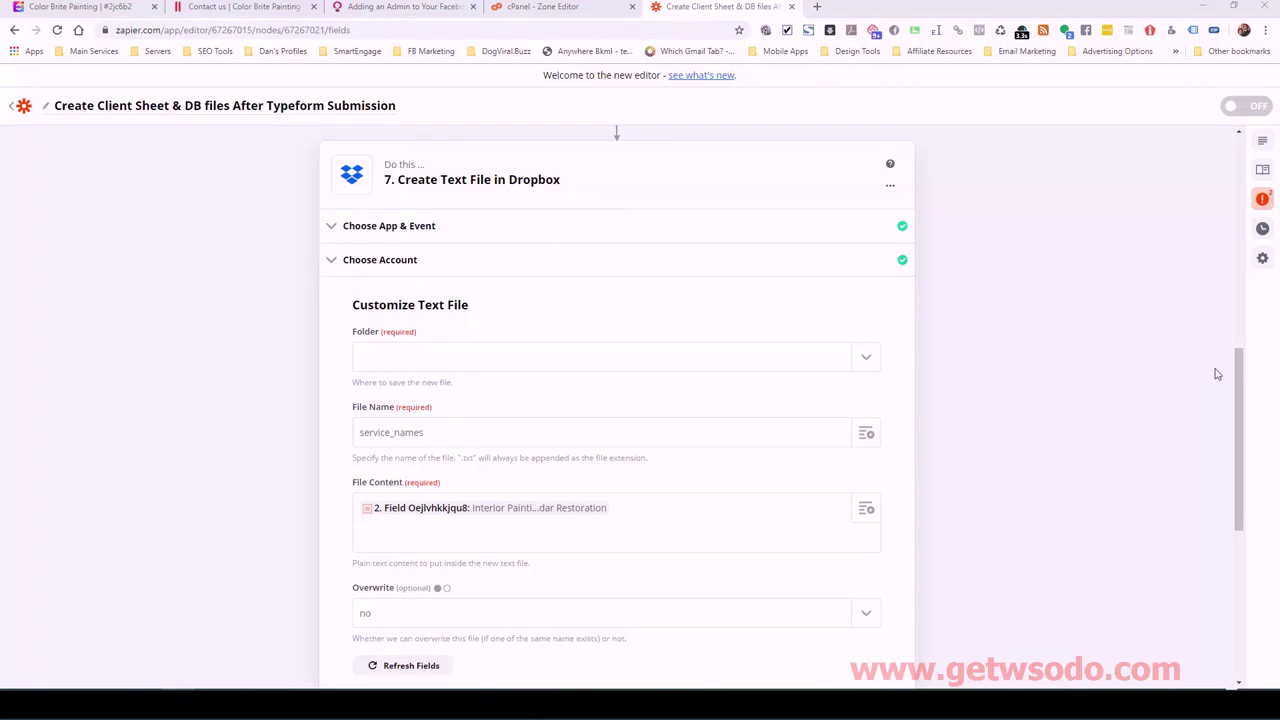
Set the step 7 folder to a custom value using the Path field from step 4, Create Folder.
drag(1238, 360, 1209, 368)
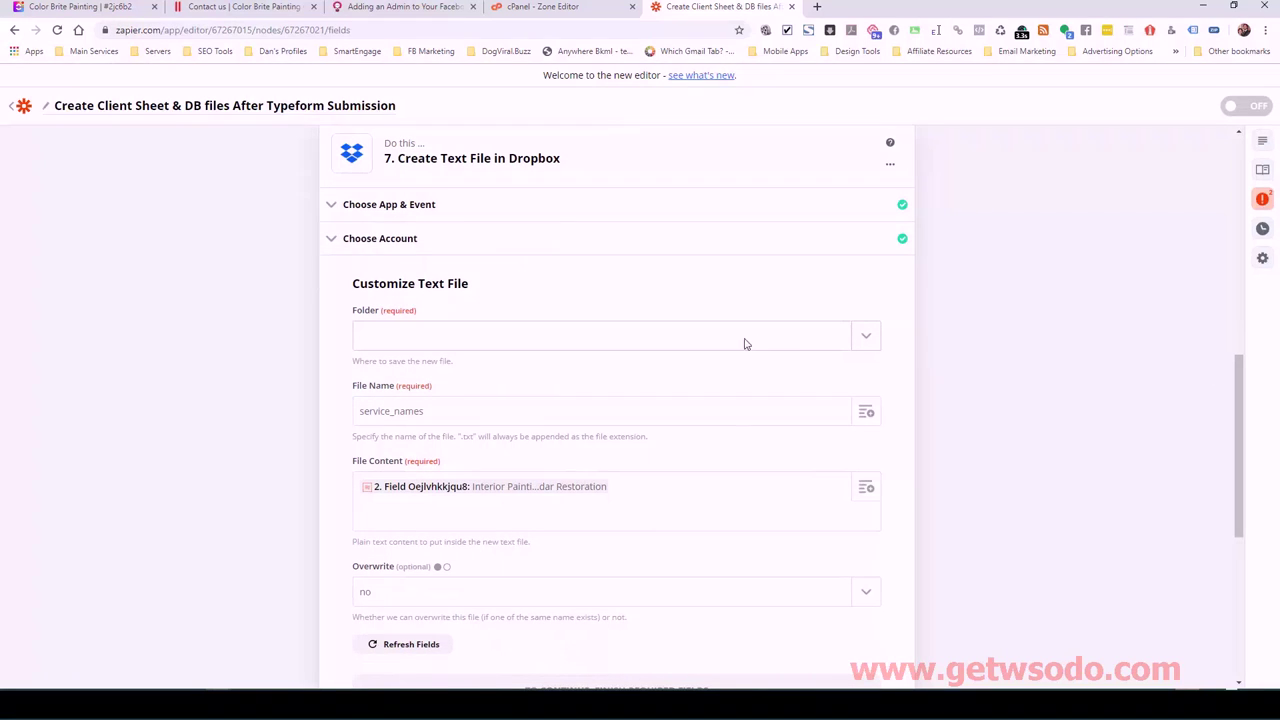
click(859, 339)
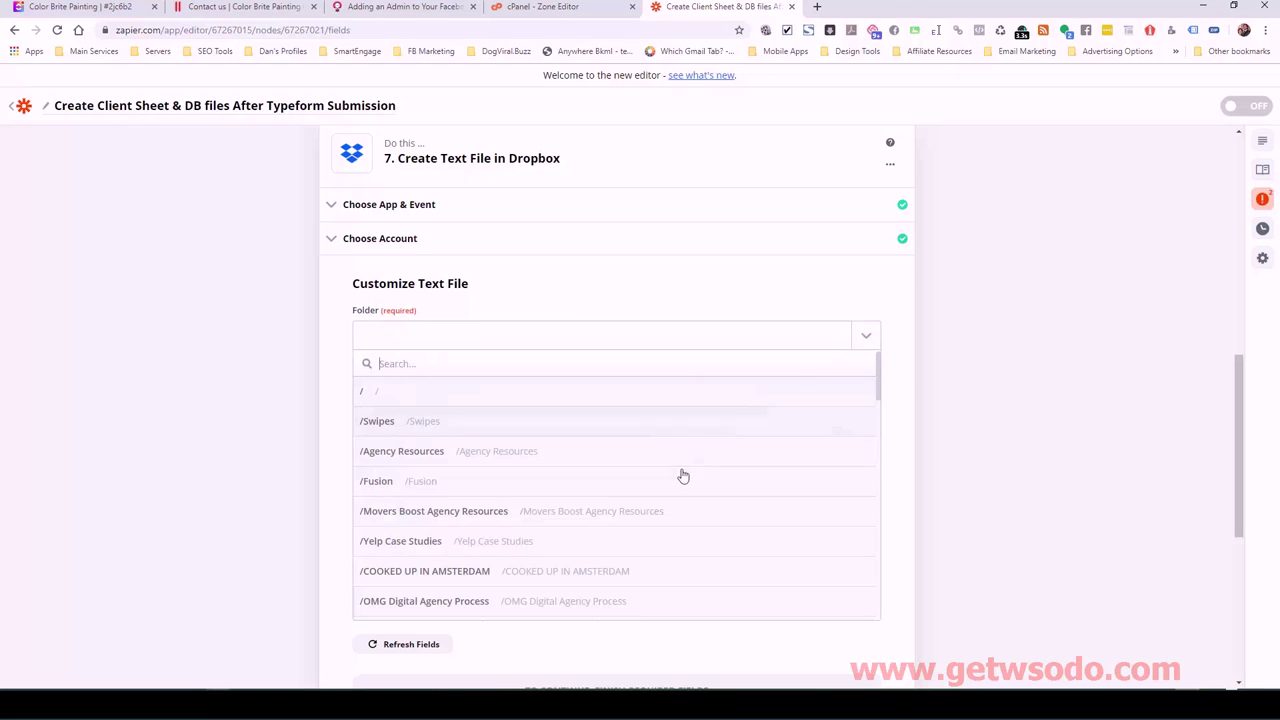
scroll(660, 488, down, 3)
scroll(645, 495, down, 15)
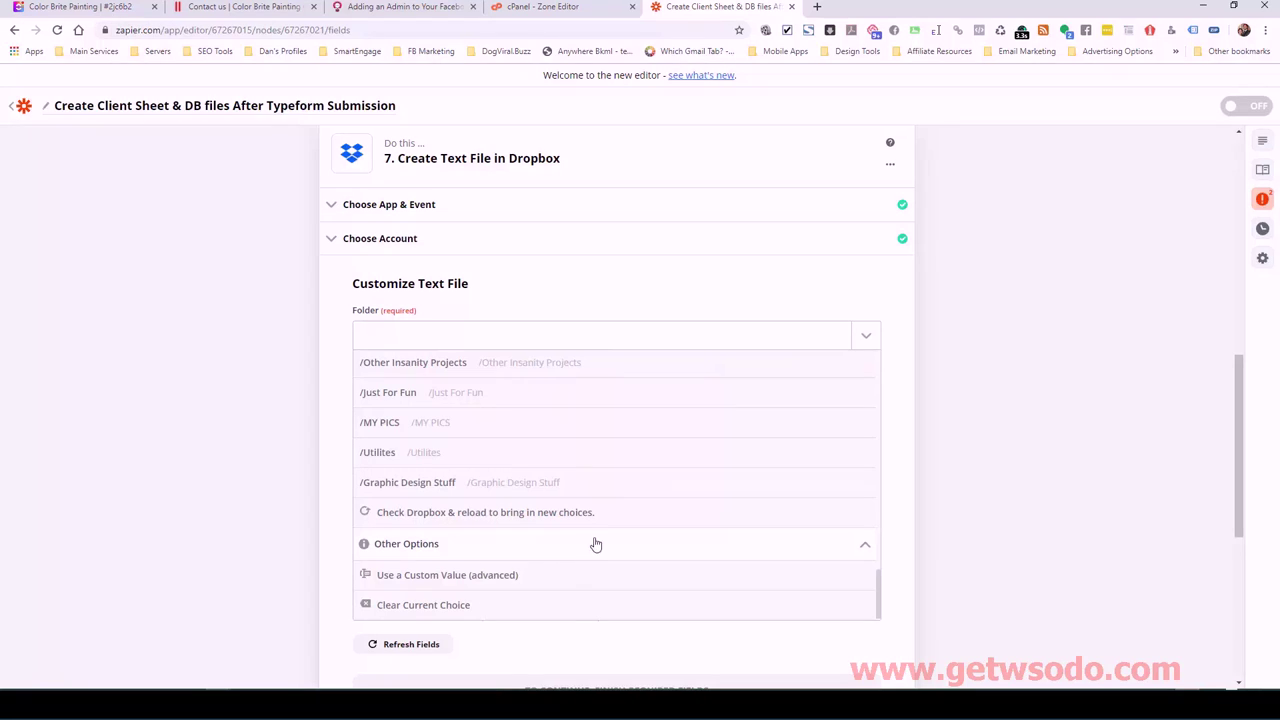
click(480, 578)
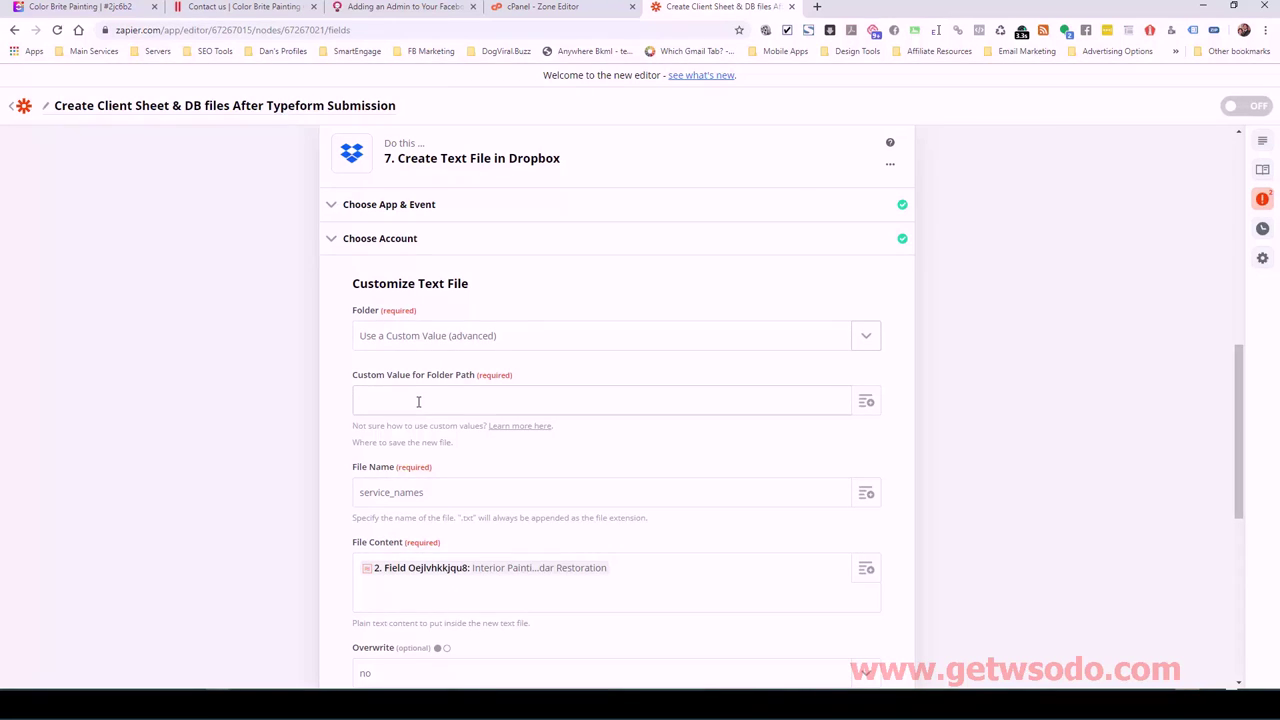
click(865, 404)
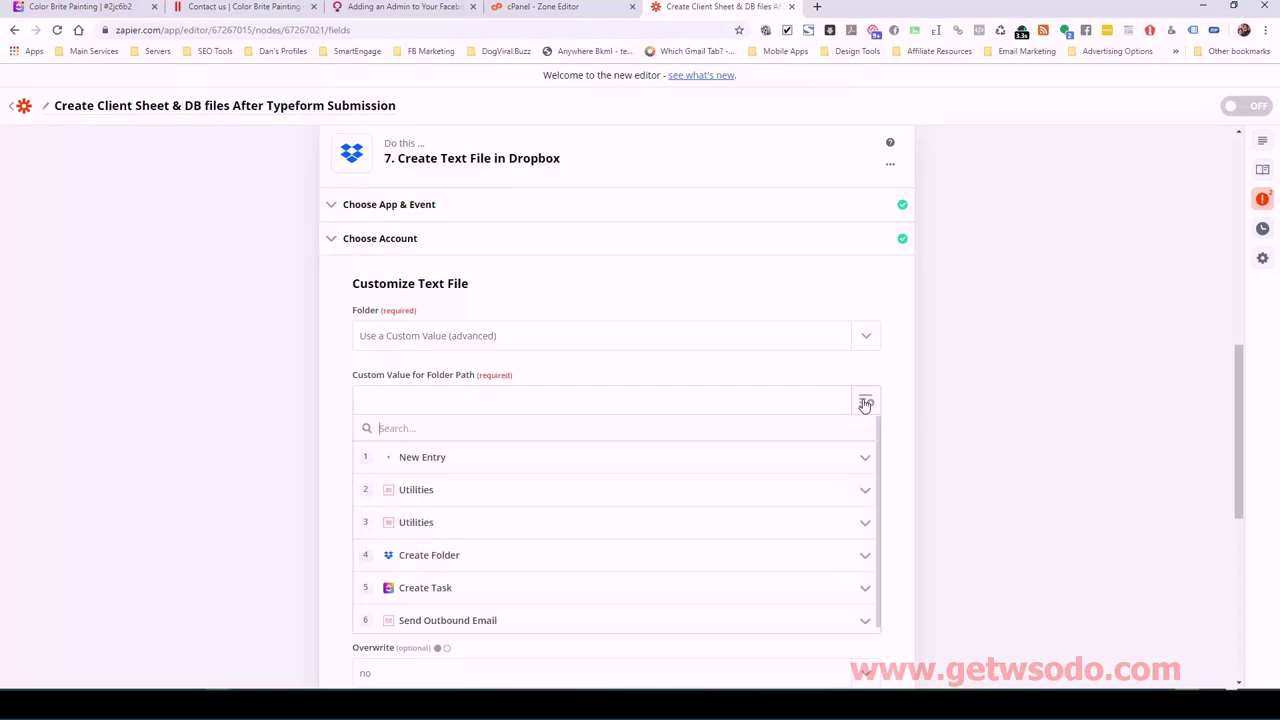
click(669, 562)
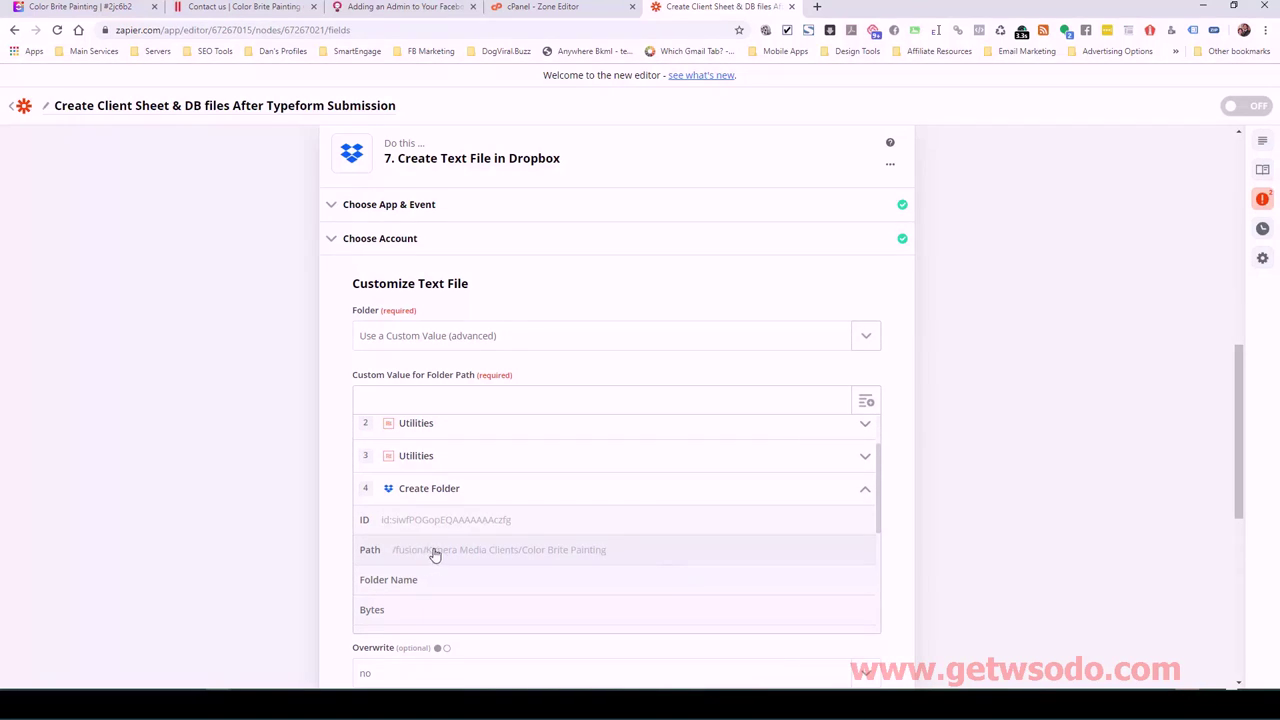
click(477, 551)
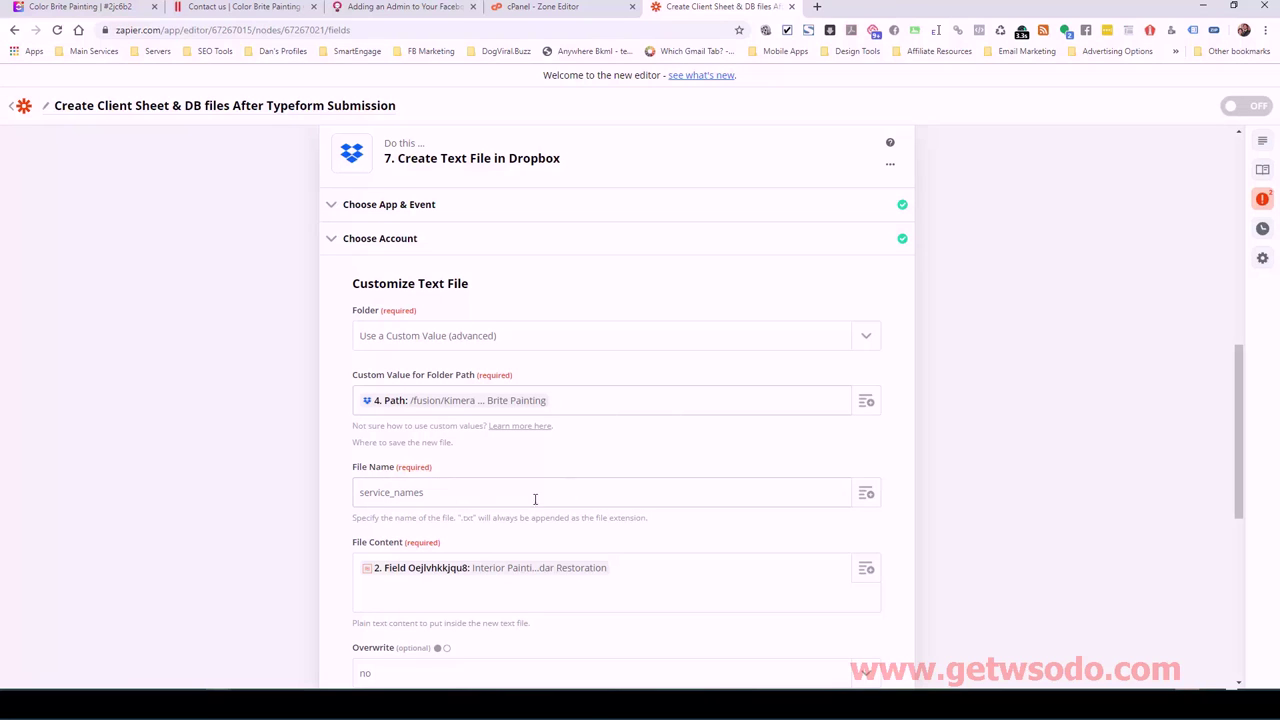
Open step 2, Utilities, and review its app and action event as the source of the file content.
scroll(608, 534, down, 1)
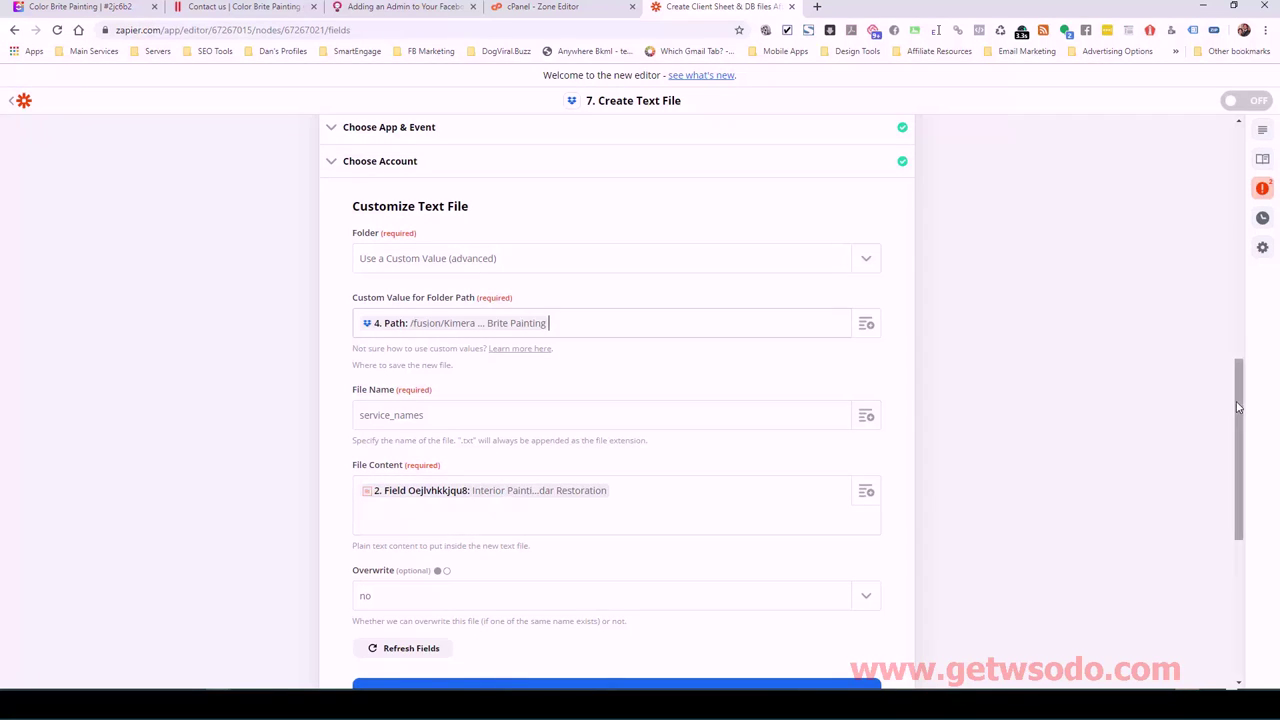
drag(1237, 408, 1220, 191)
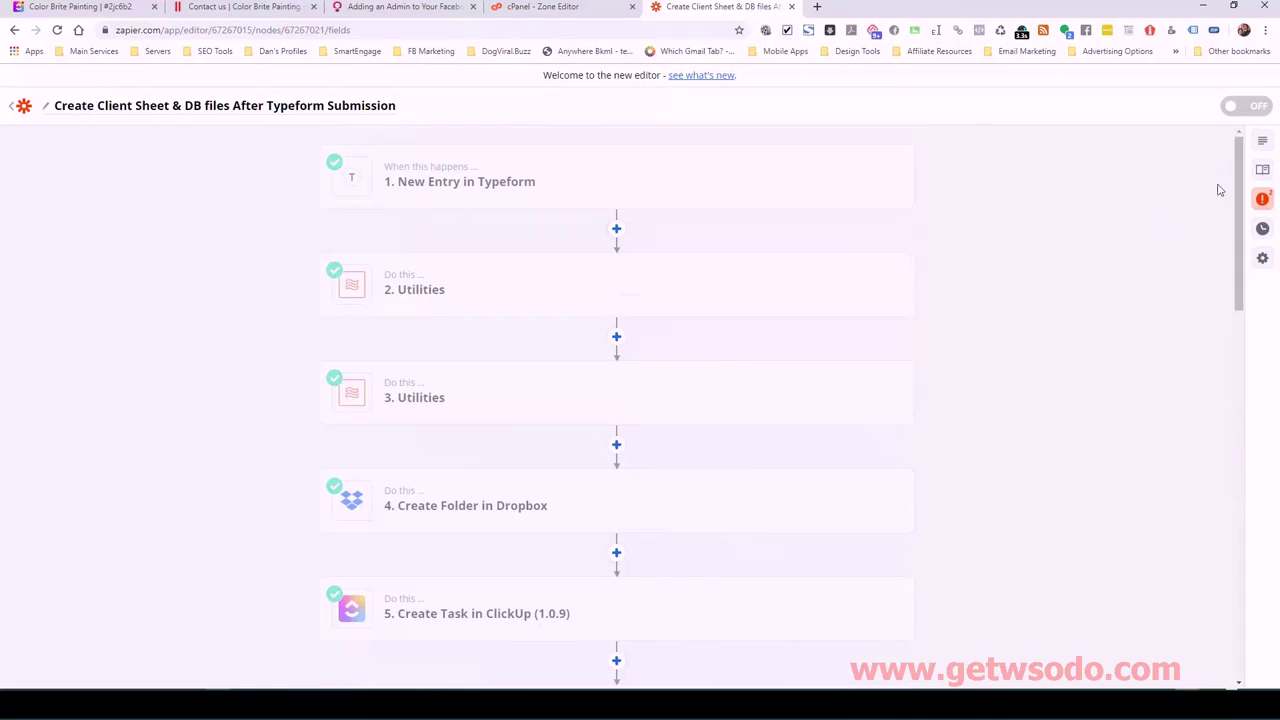
click(473, 297)
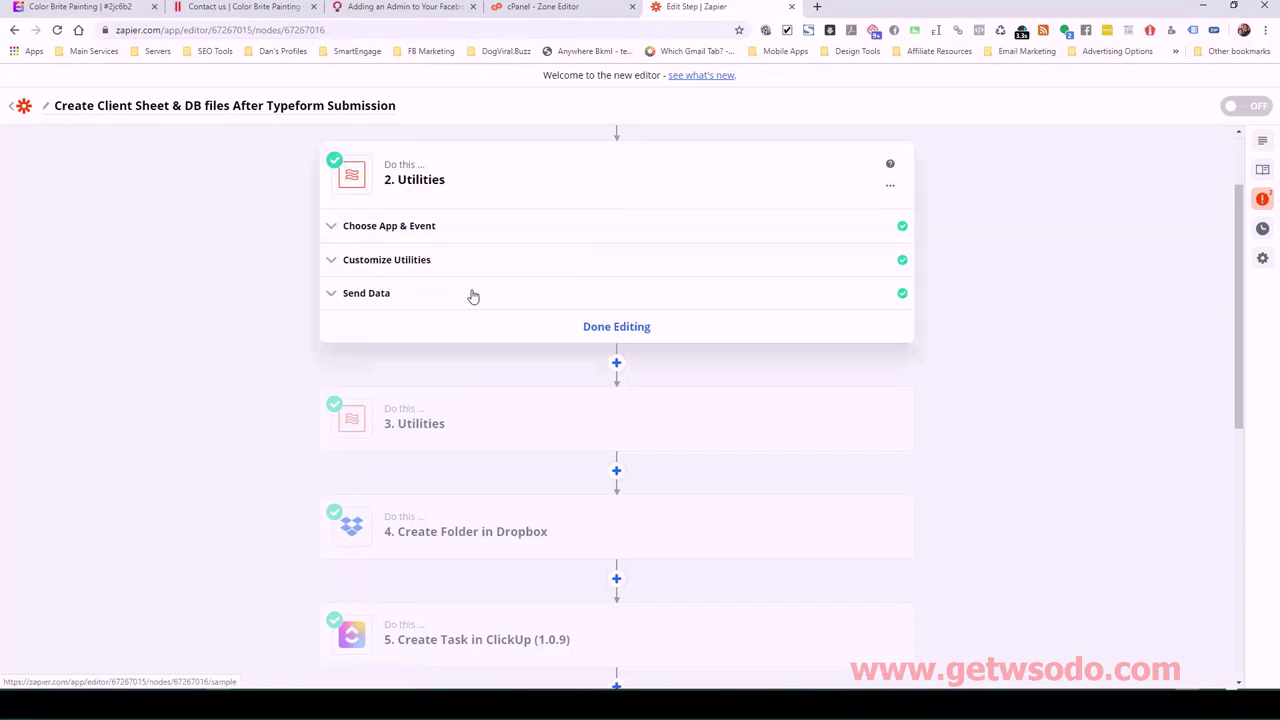
click(403, 229)
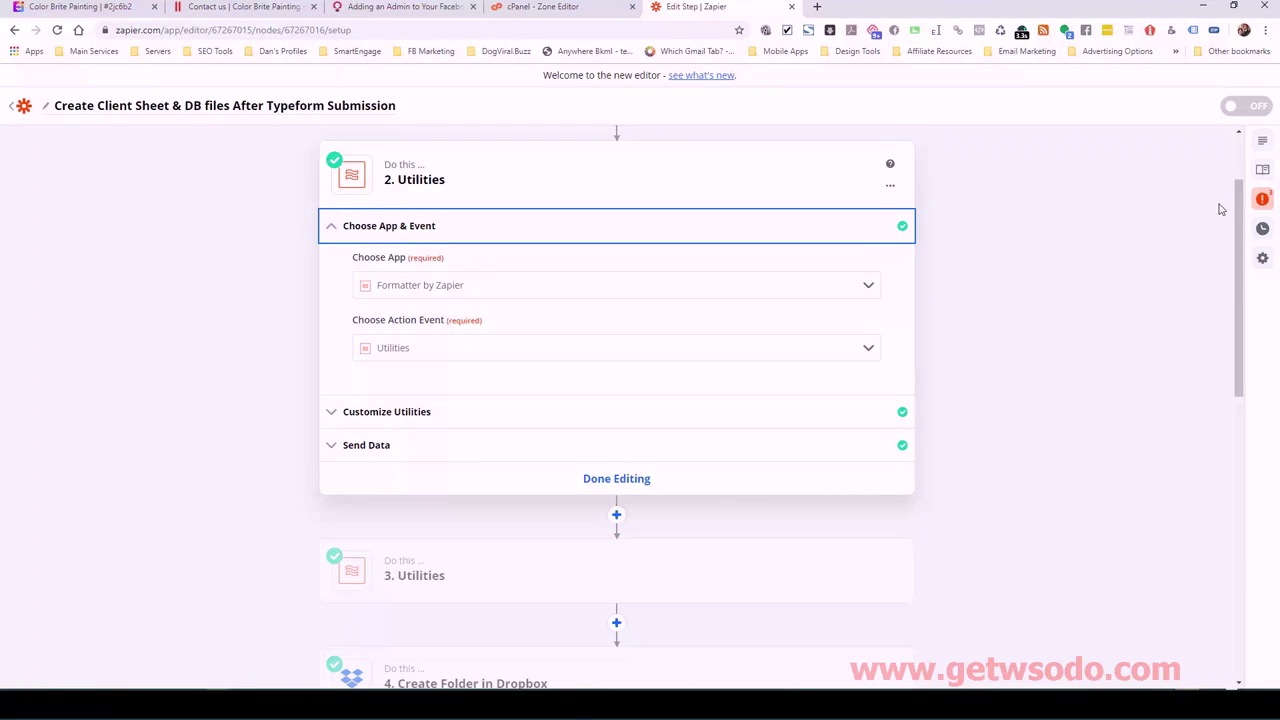
Return to the step 7 text file customization, clear the file content and reinsert the services list field from step 2, Utilities.
drag(1236, 197, 1217, 443)
click(497, 341)
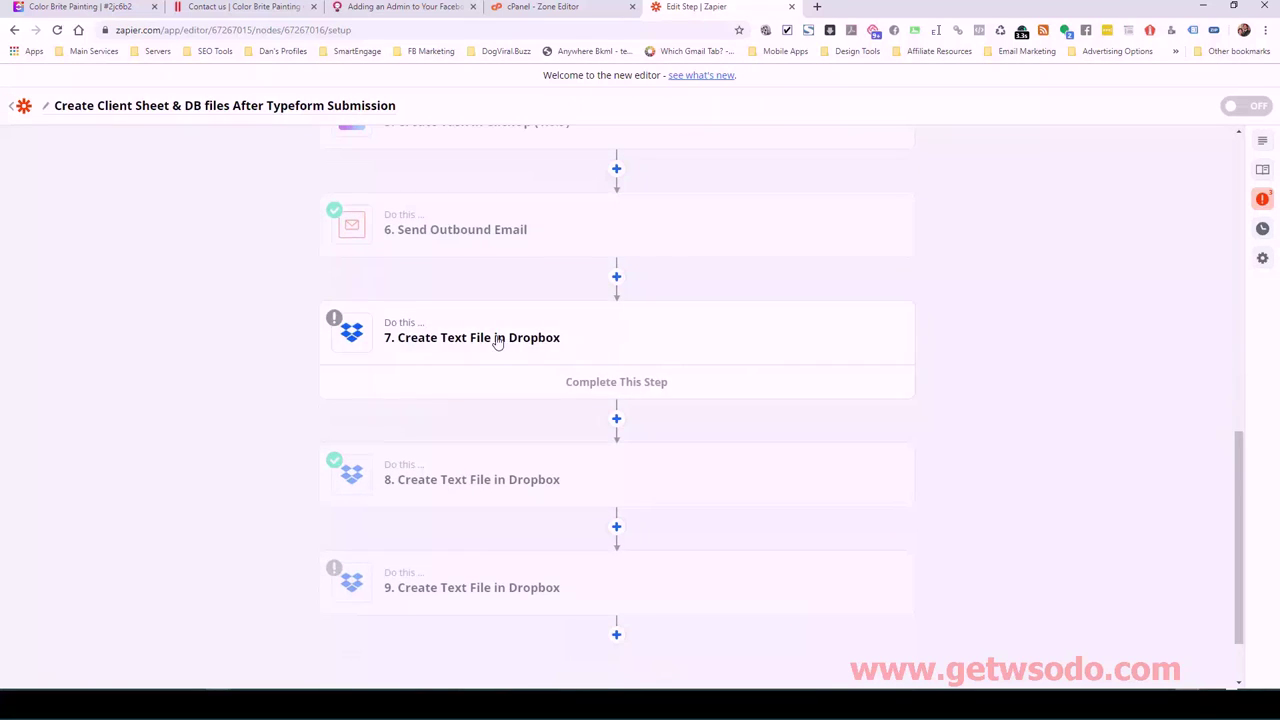
click(615, 408)
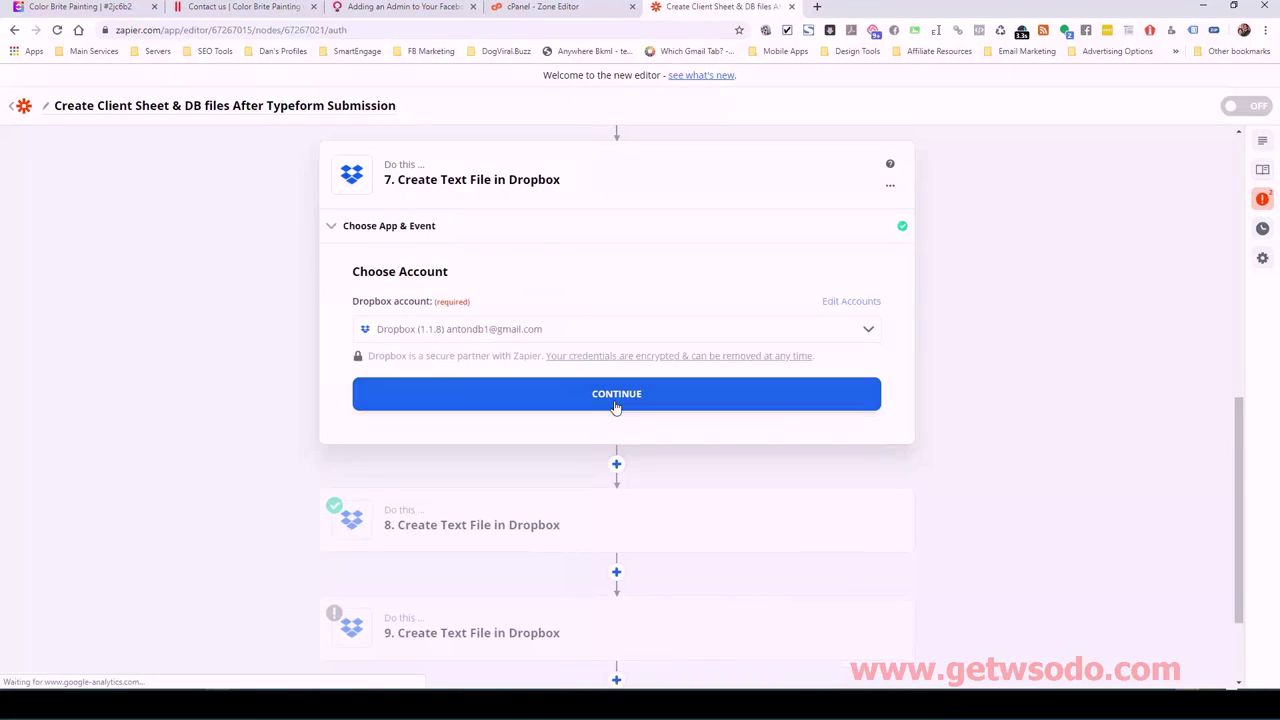
click(615, 395)
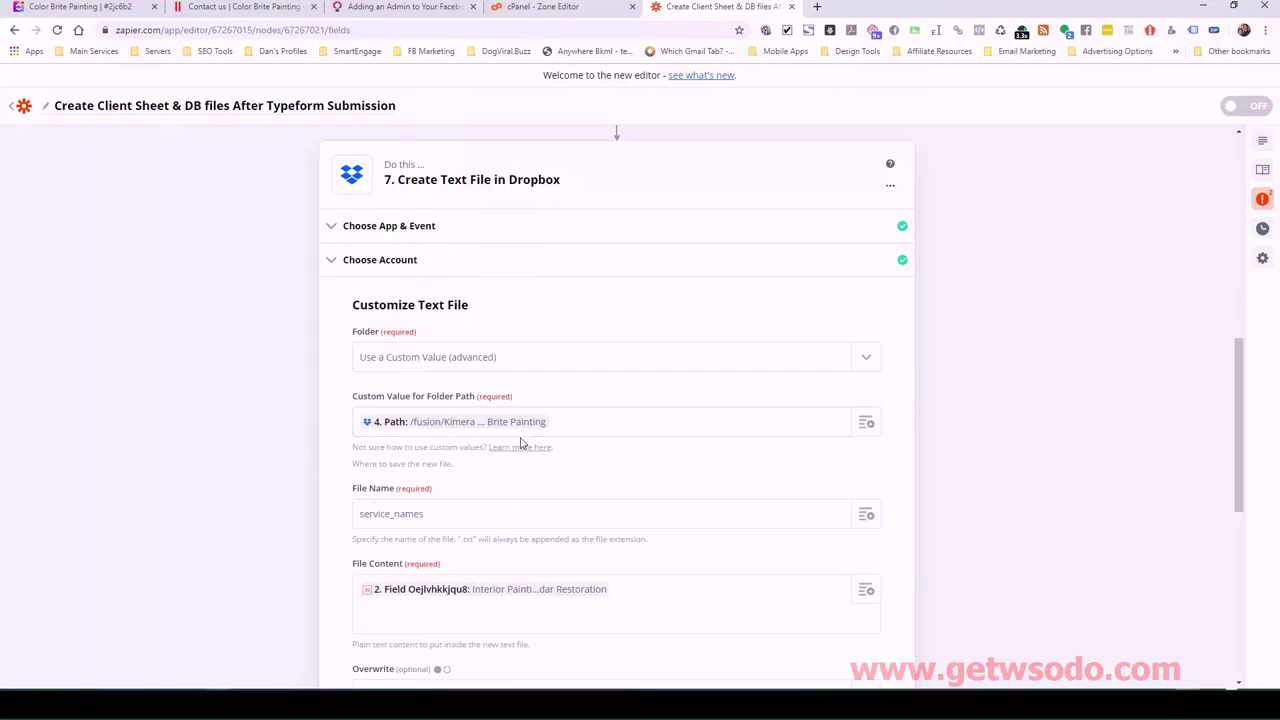
scroll(631, 386, down, 2)
click(632, 380)
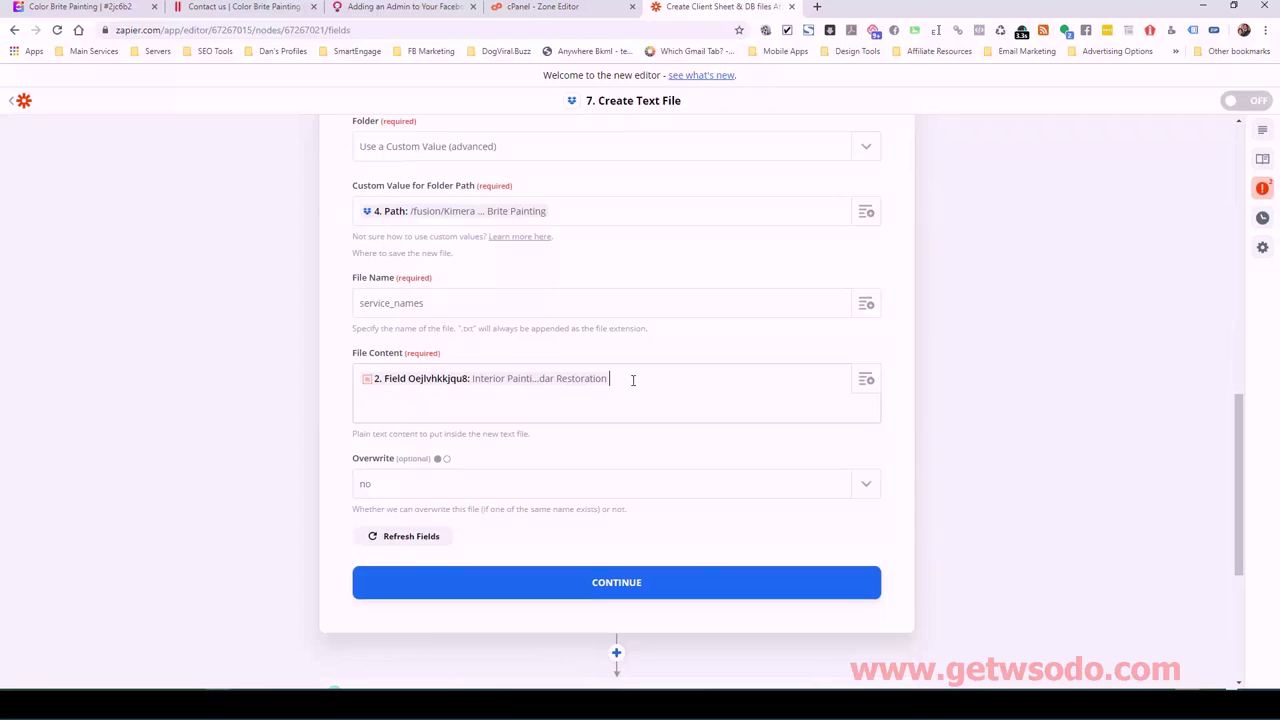
key(BackSpace)
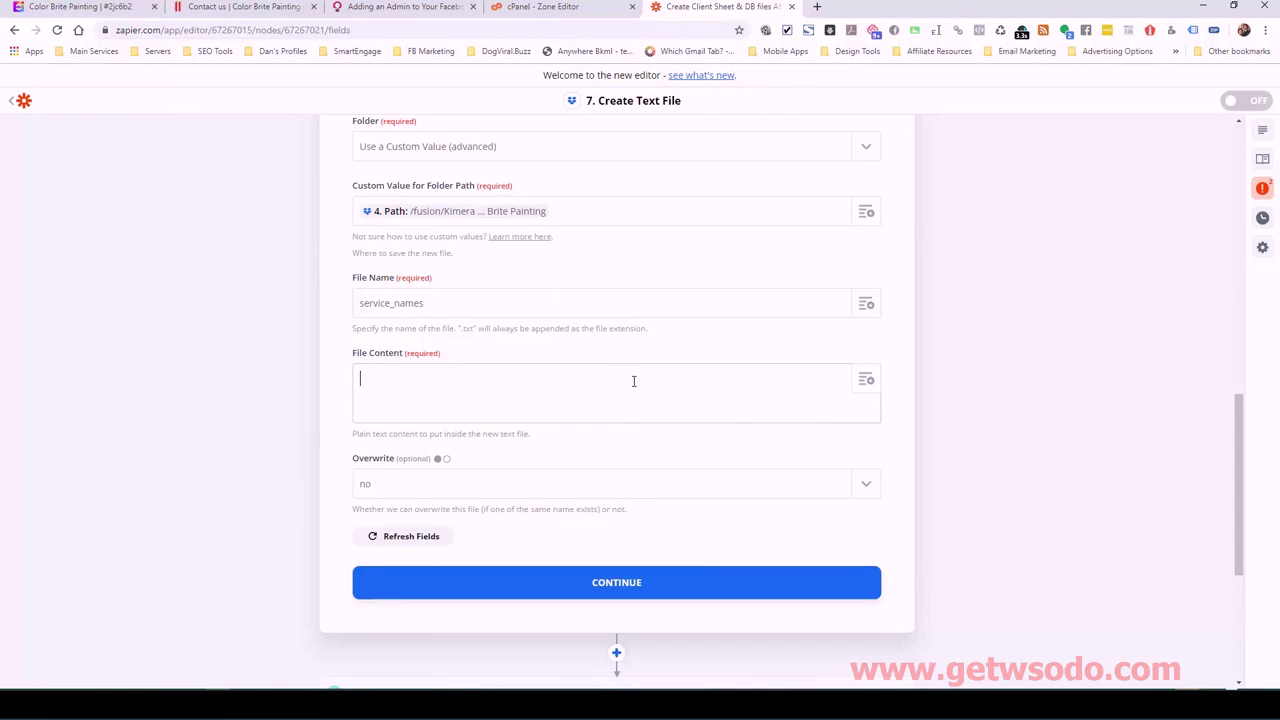
click(866, 381)
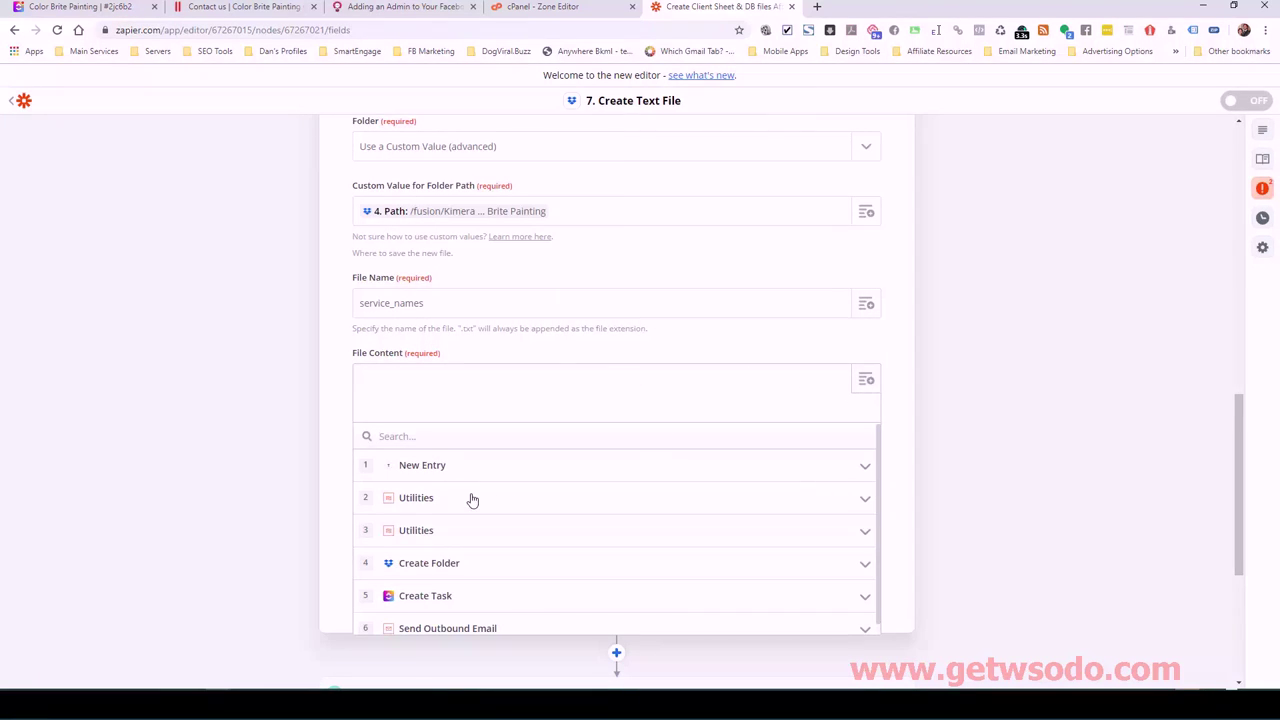
click(627, 506)
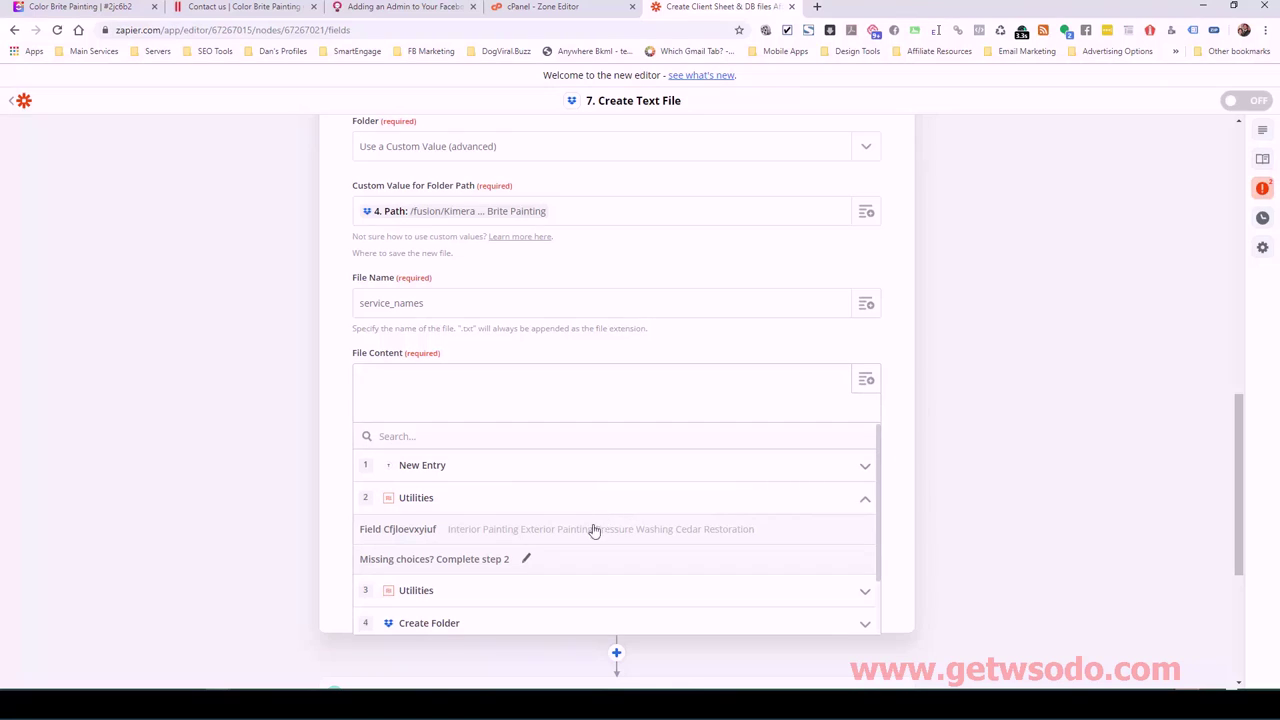
click(448, 537)
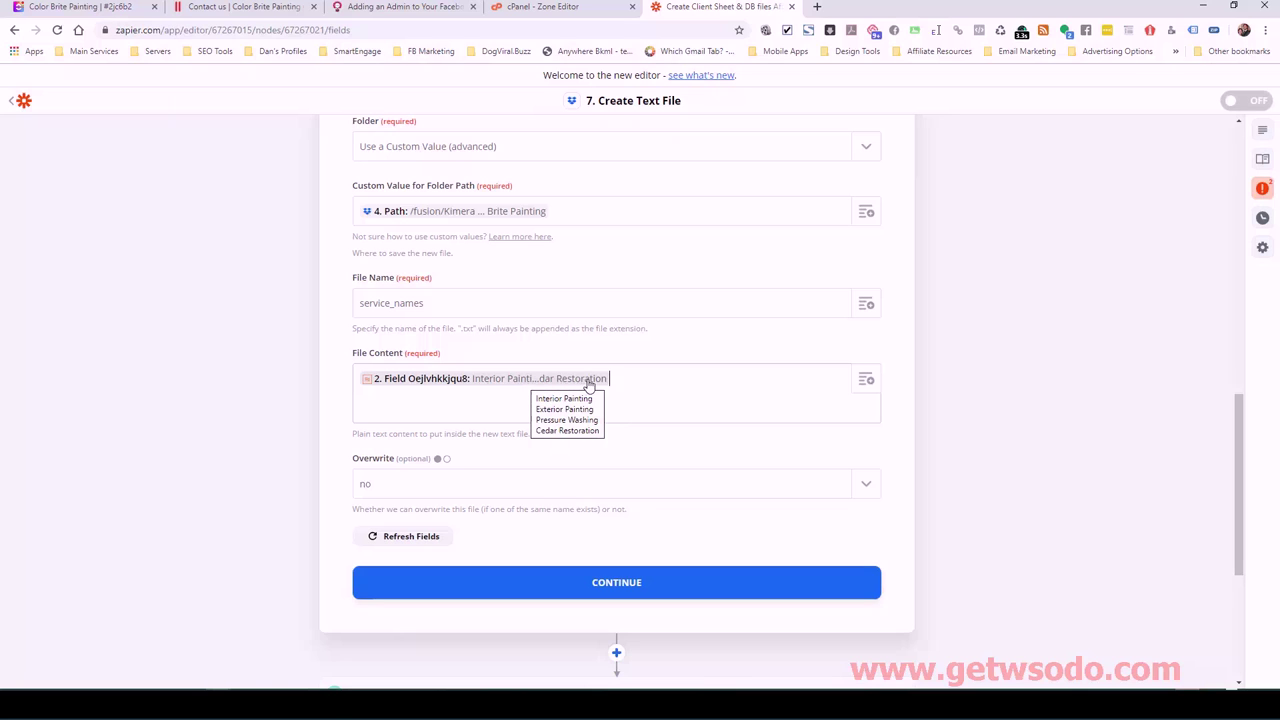
Accept the text file customization and send the test service_names file to Dropbox.
scroll(529, 393, down, 2)
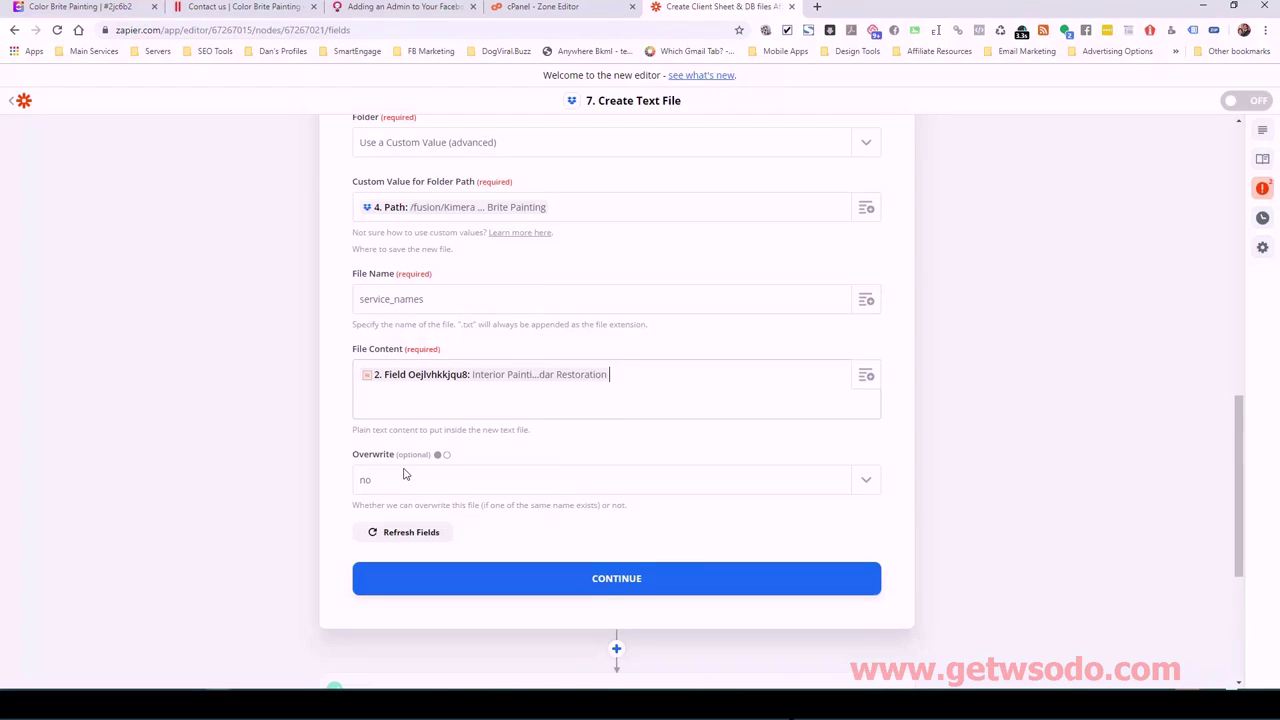
click(613, 458)
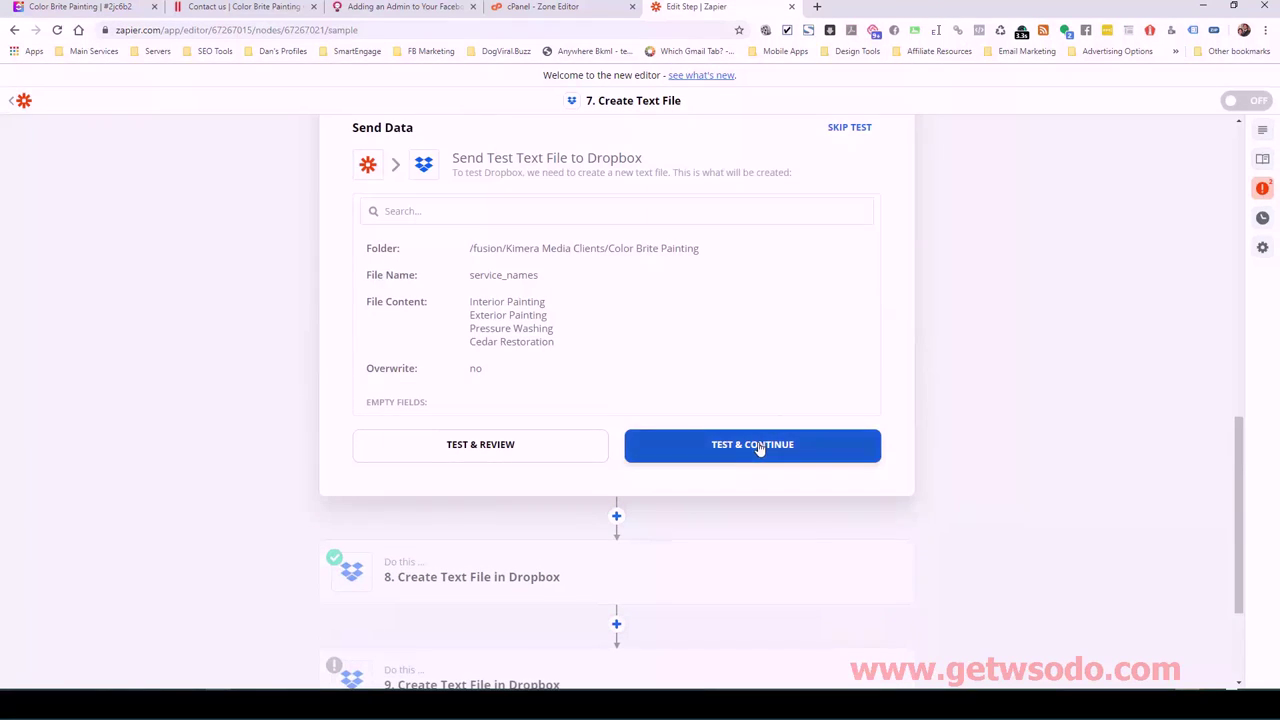
click(760, 443)
Switch to File Explorer, check service_names in the Color Brite Painting folder, view its contents in WordPad, and return to Zapier.
drag(1100, 168, 655, 168)
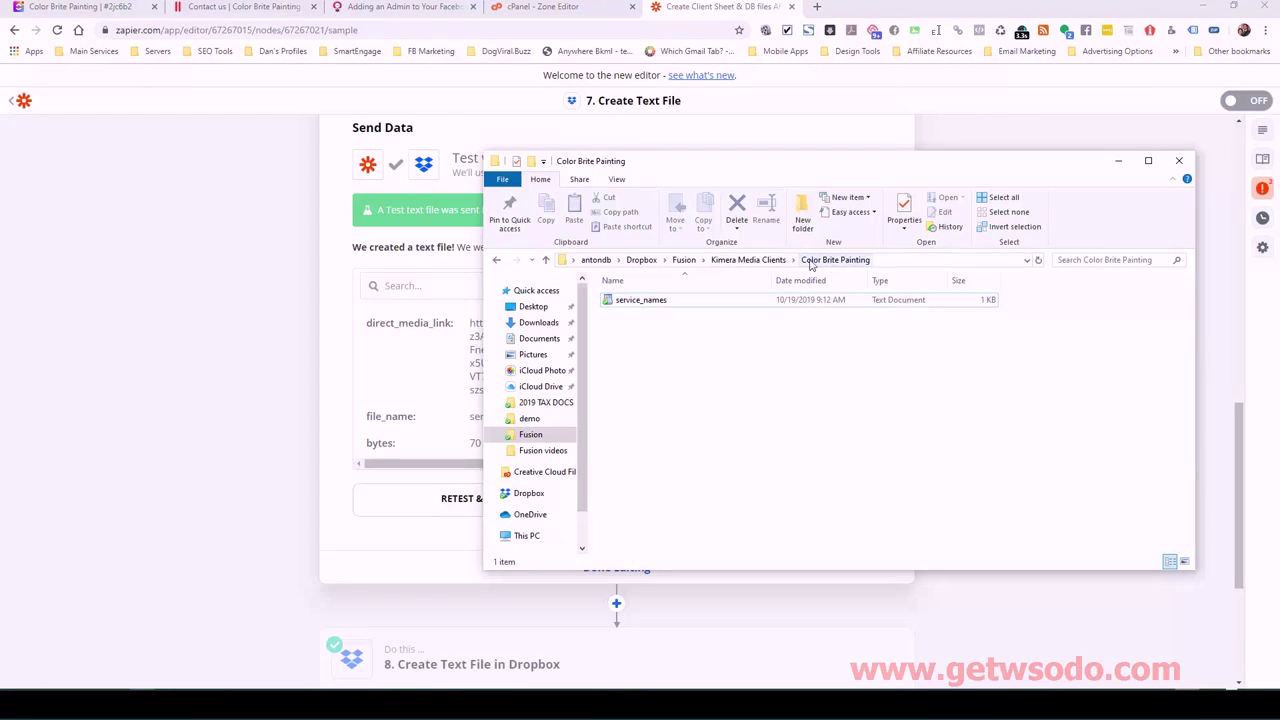
click(760, 261)
double_click(664, 305)
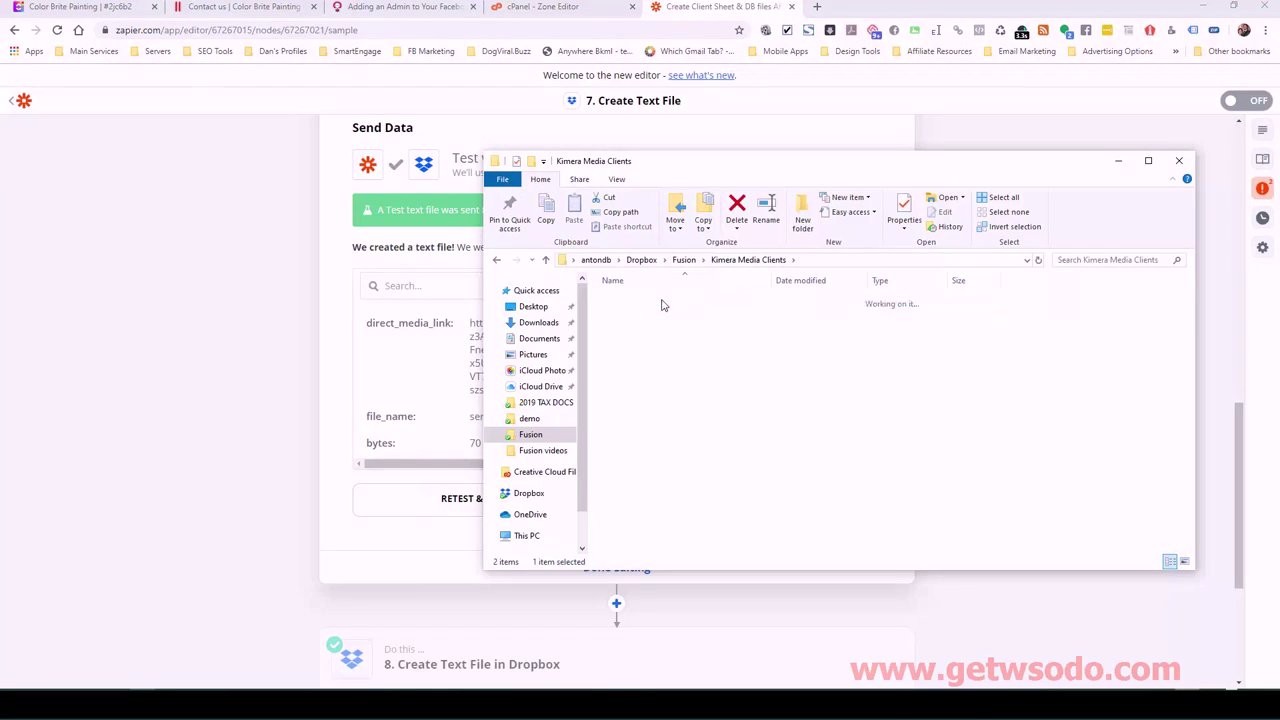
double_click(636, 302)
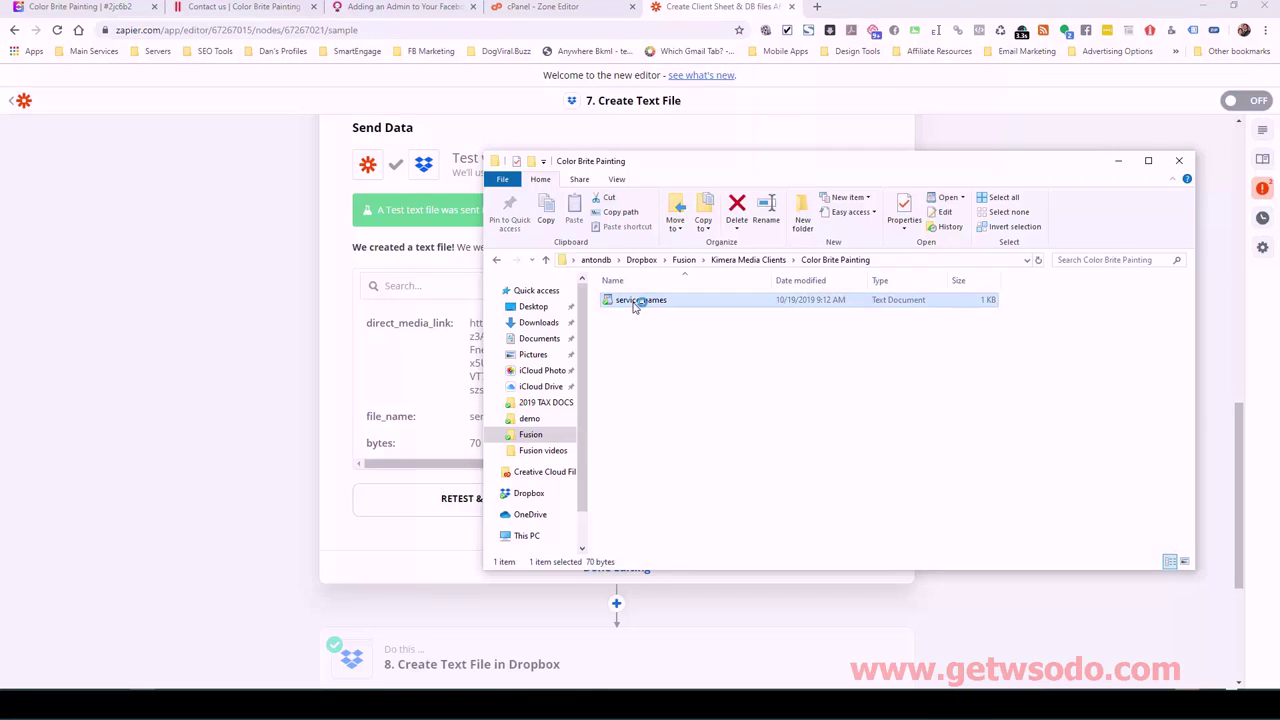
key(ctrl+a)
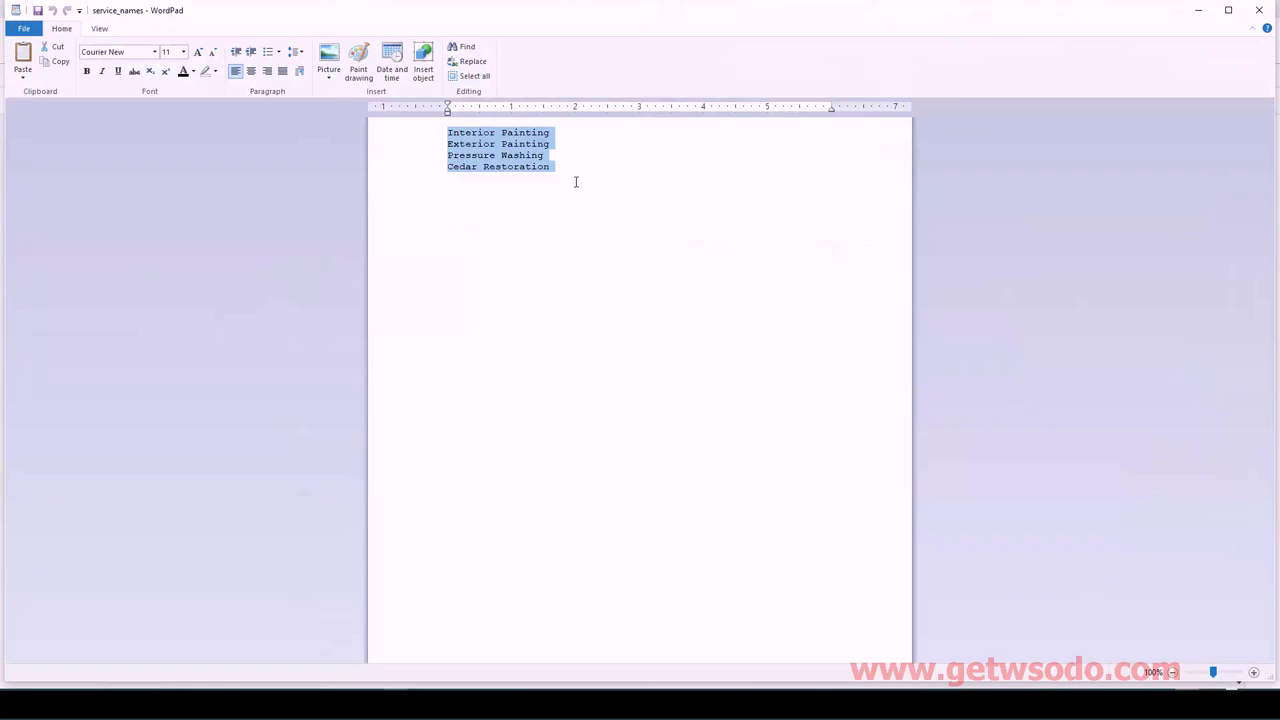
click(574, 180)
click(1259, 10)
drag(792, 157, 1279, 168)
Finish editing step 7, open step 8, Create Text File in Dropbox, and review its app and action event.
click(616, 567)
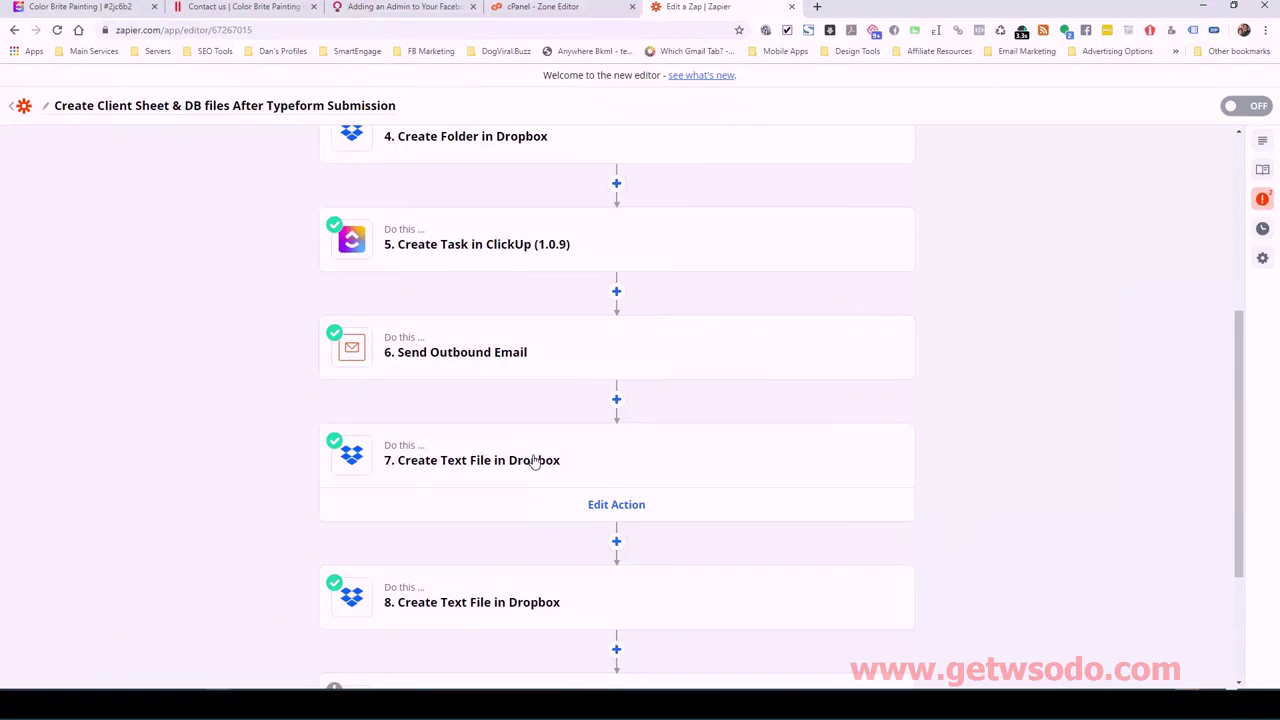
scroll(500, 465, down, 1)
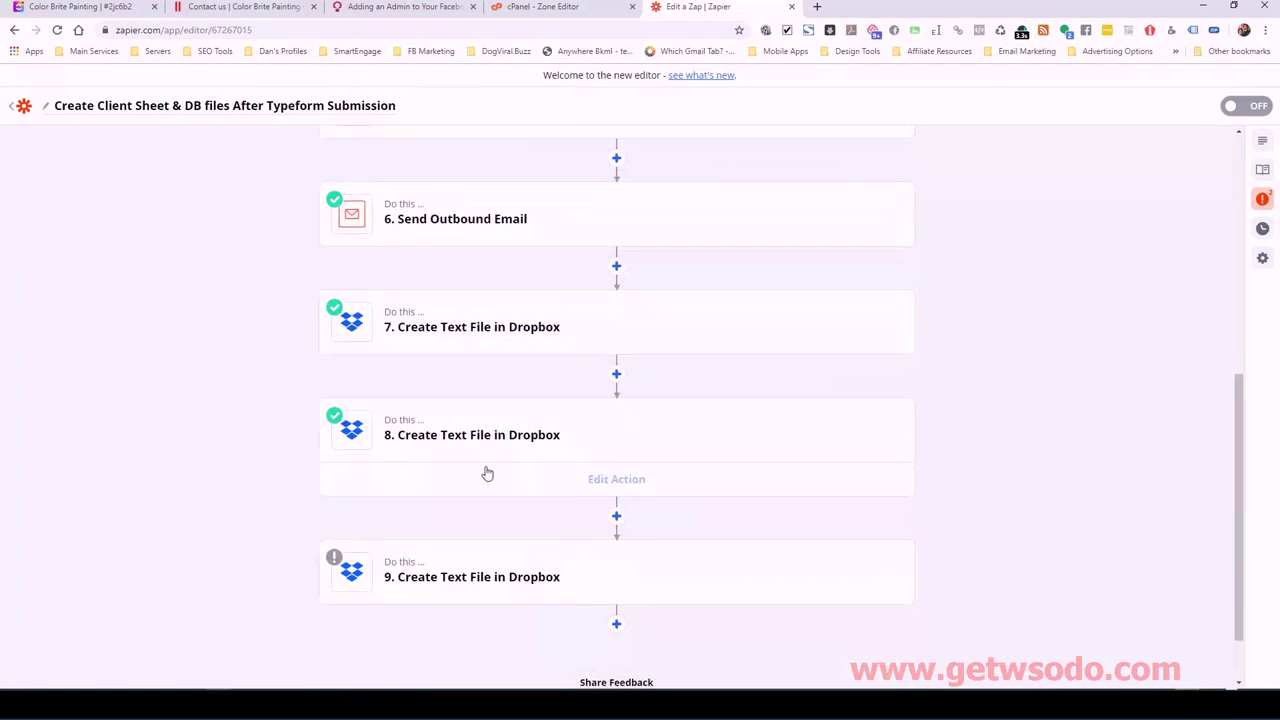
click(529, 441)
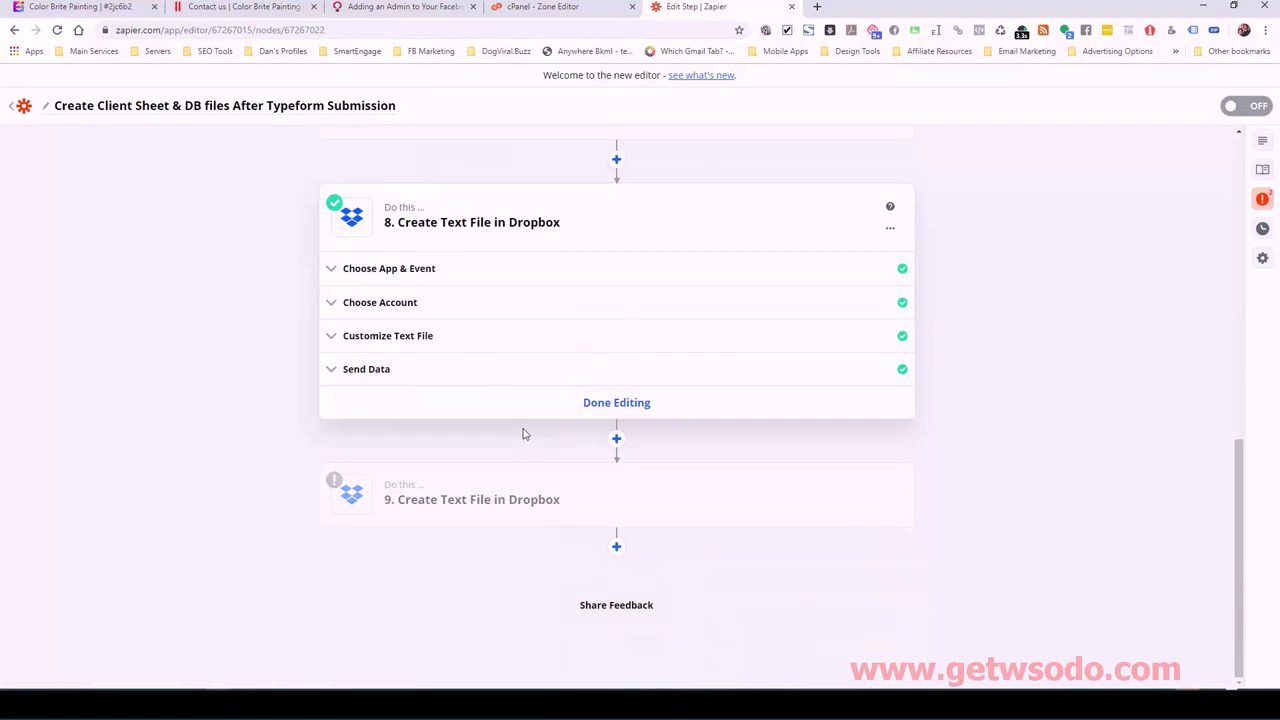
click(457, 278)
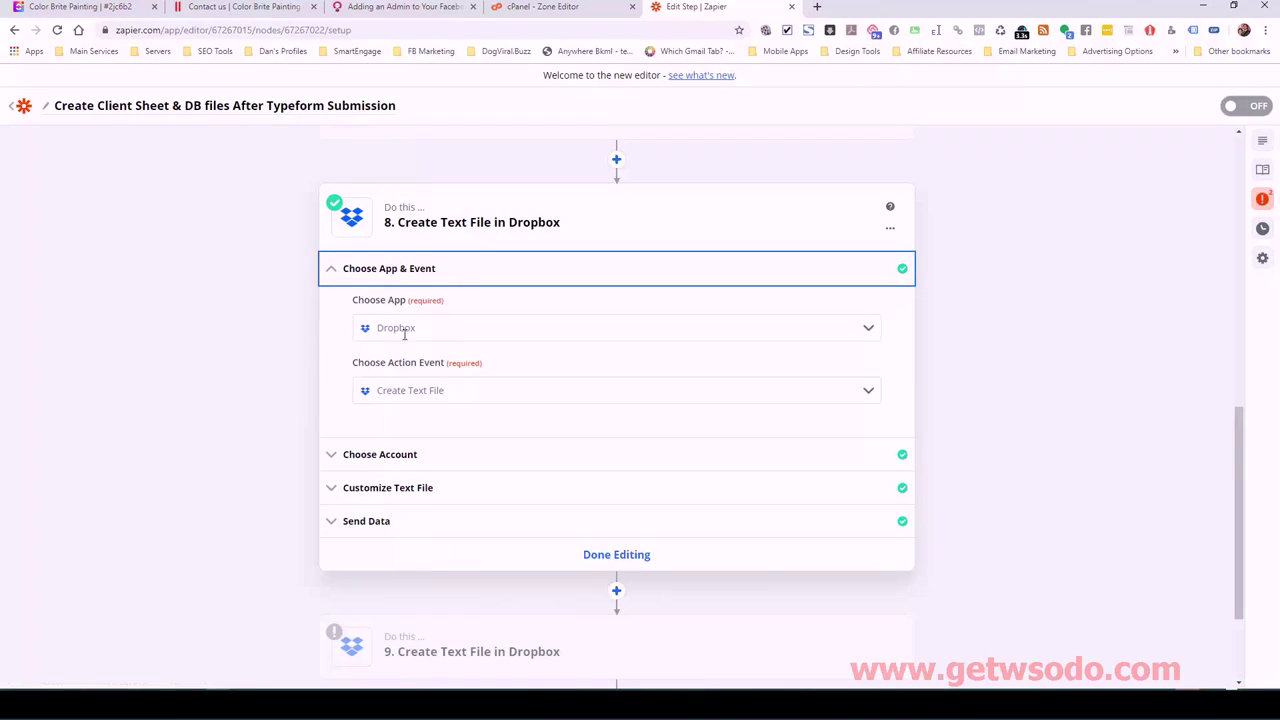
Review step 8's Dropbox account and text file customization, along with the step 4 Create Folder action it relies on.
click(472, 456)
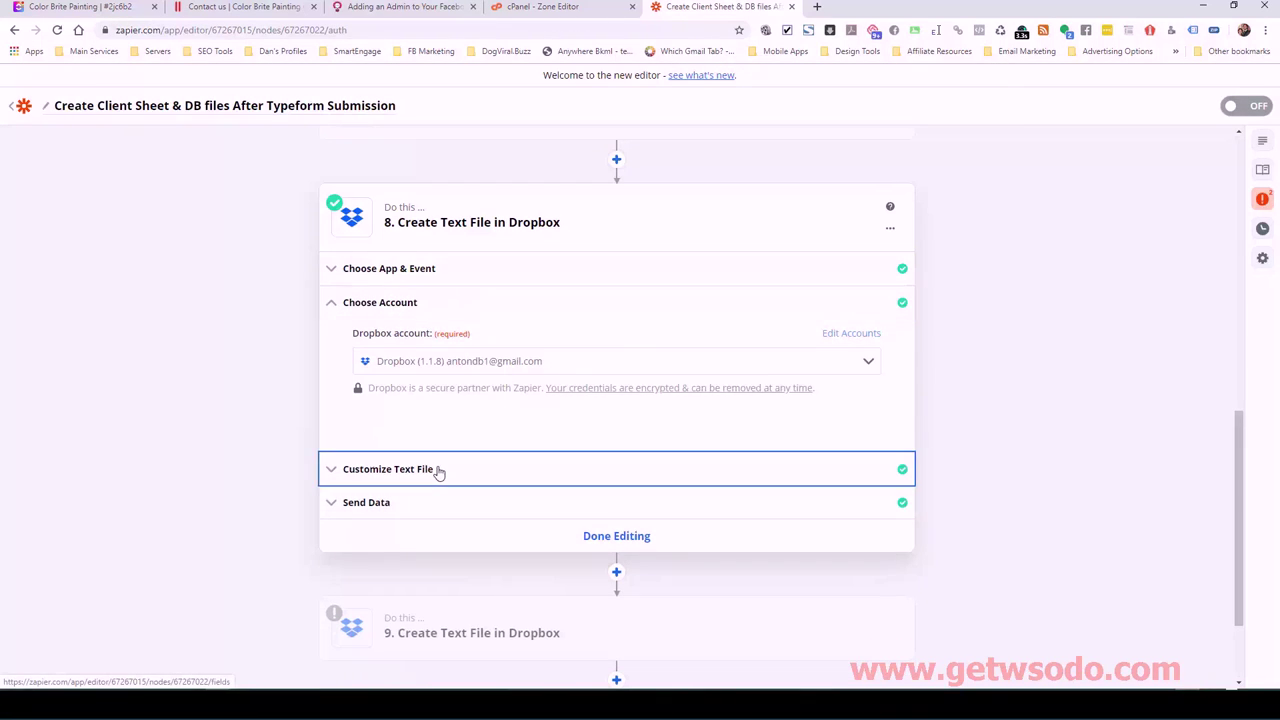
click(440, 470)
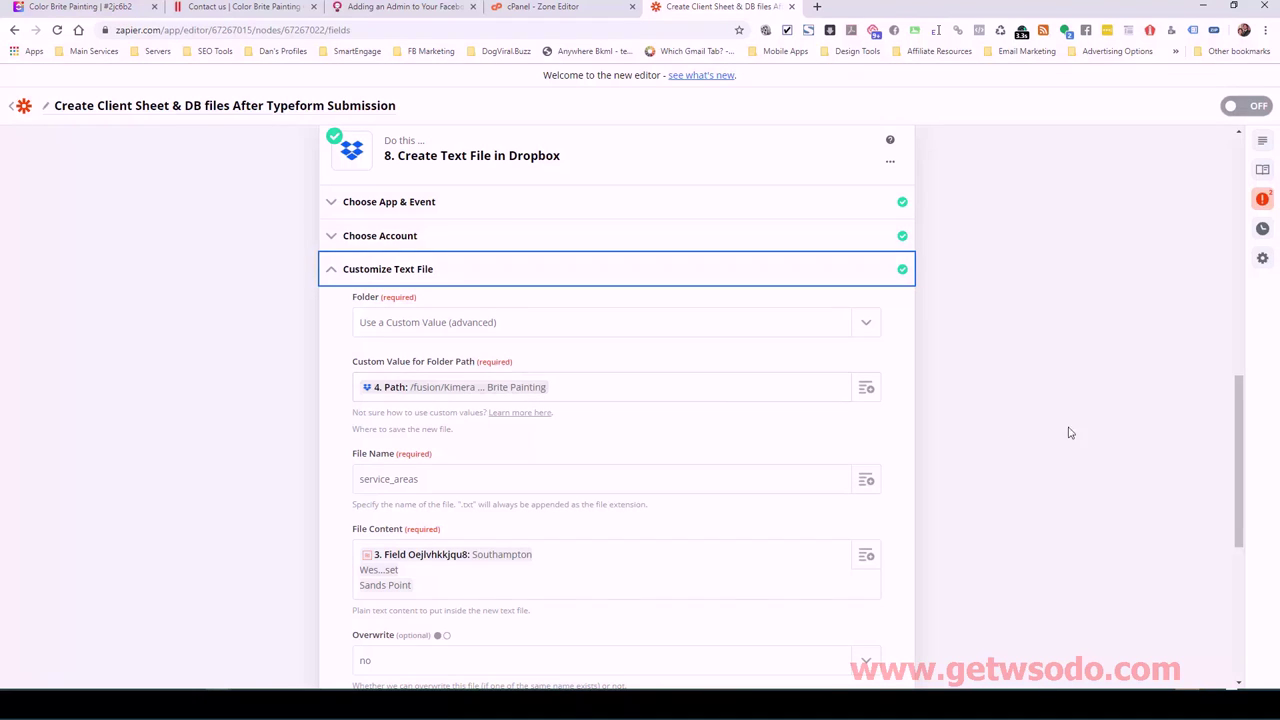
scroll(1240, 400, up, 6)
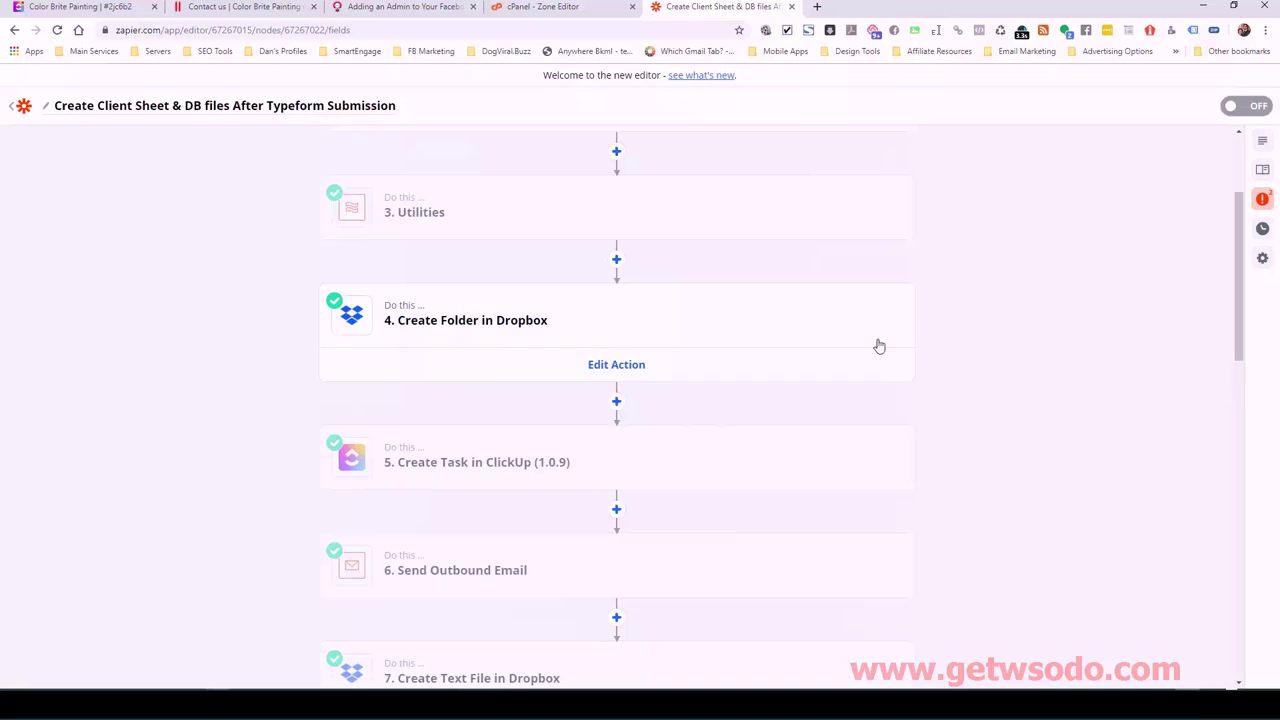
drag(1235, 237, 1220, 436)
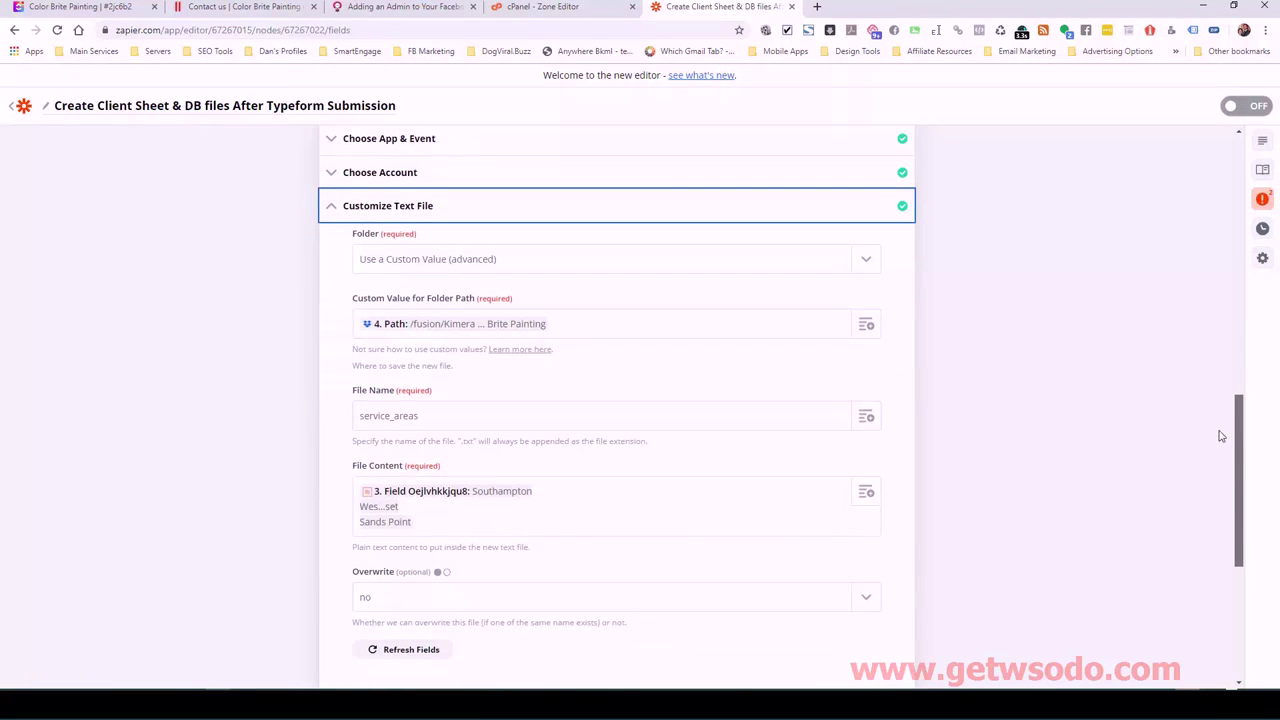
Clear step 8's custom folder path and reinsert the Path field from step 4, Create Folder.
click(621, 323)
key(BackSpace)
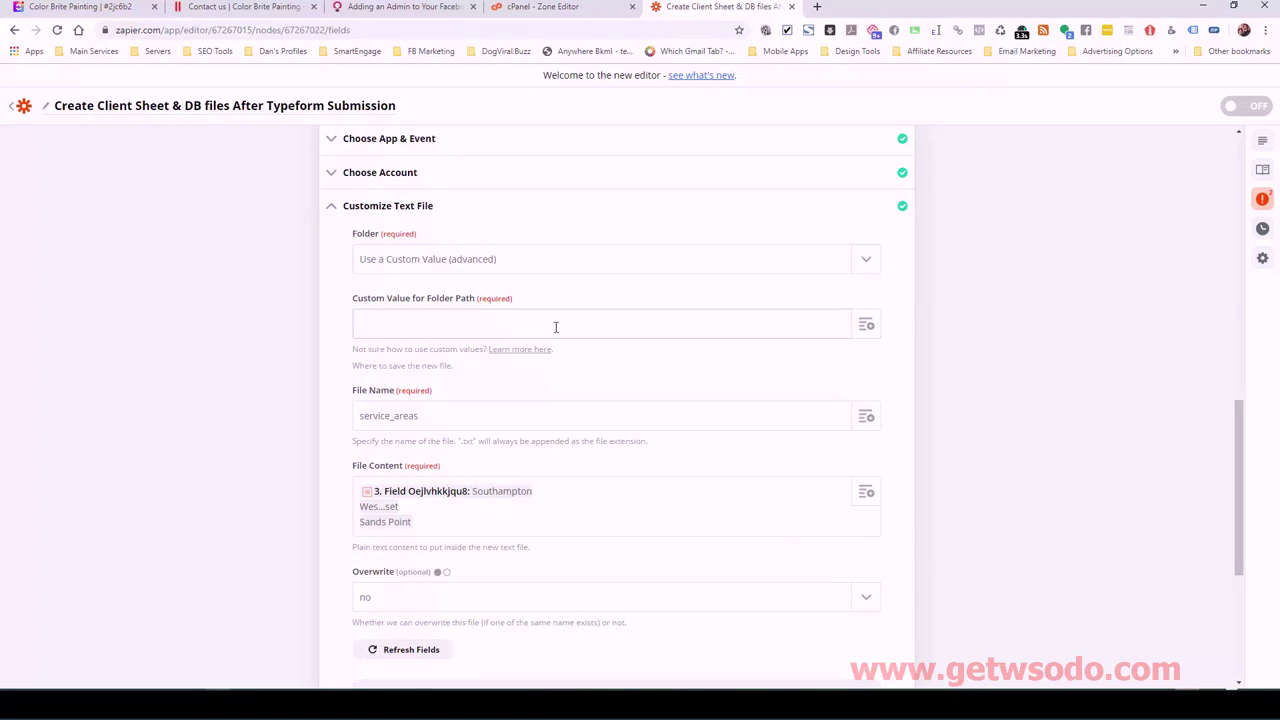
click(864, 328)
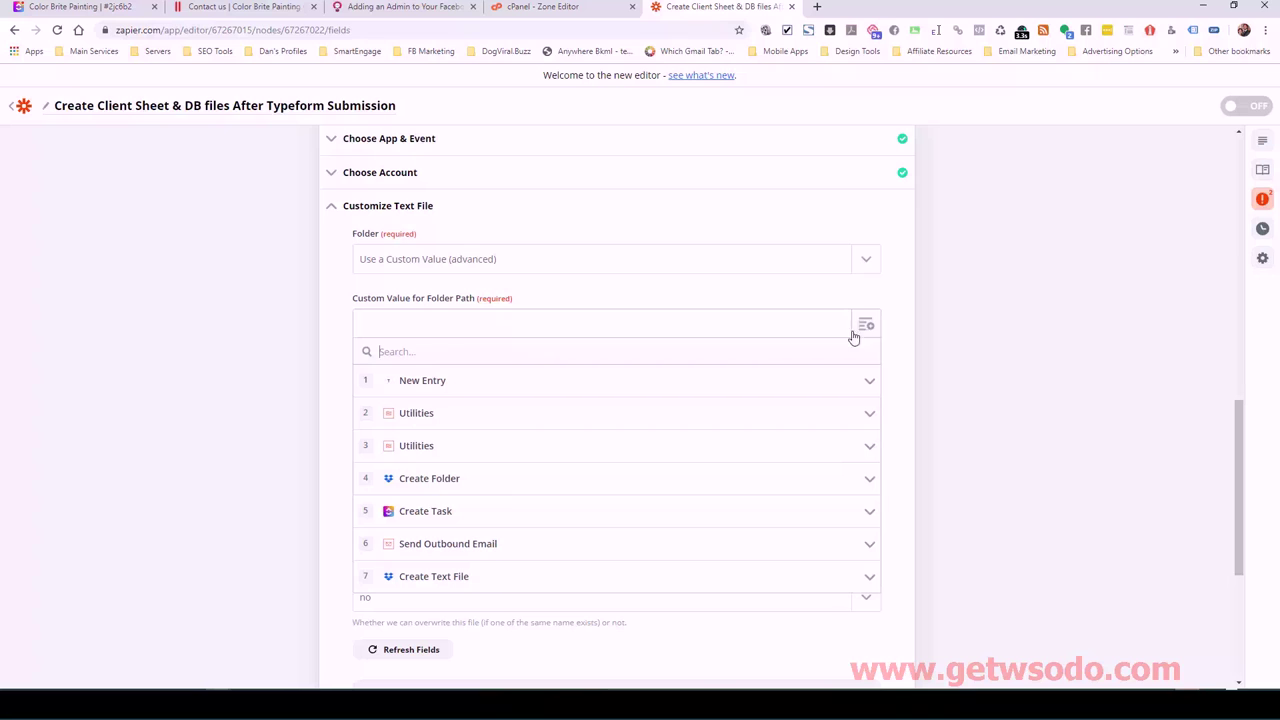
click(429, 487)
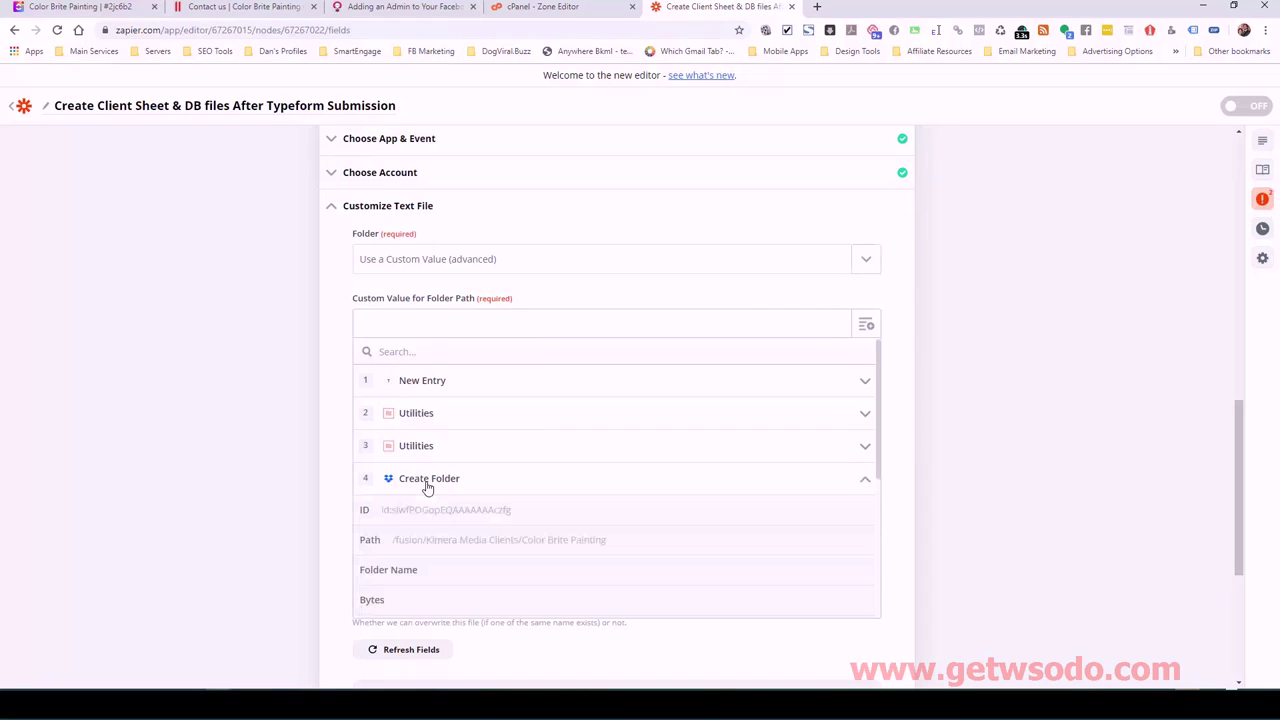
click(462, 545)
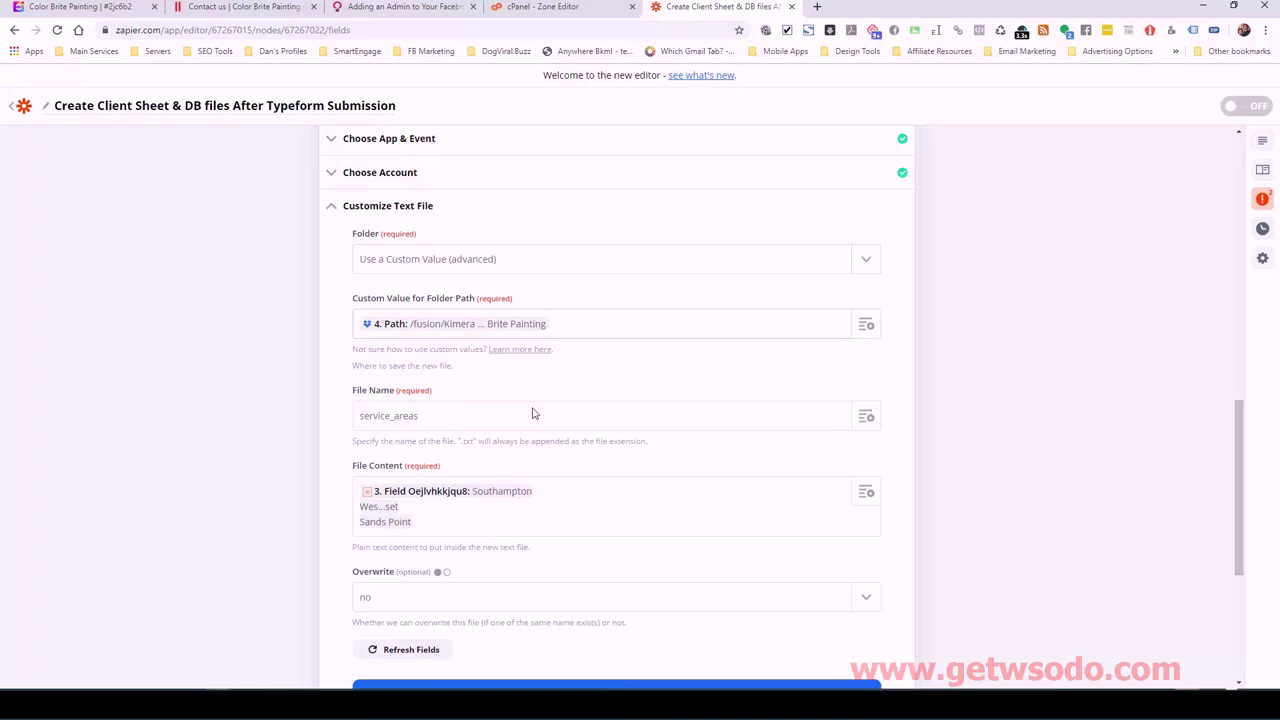
Clear the file content of the service_areas file and reinsert the service areas list field from step 3, Utilities.
scroll(549, 432, down, 1)
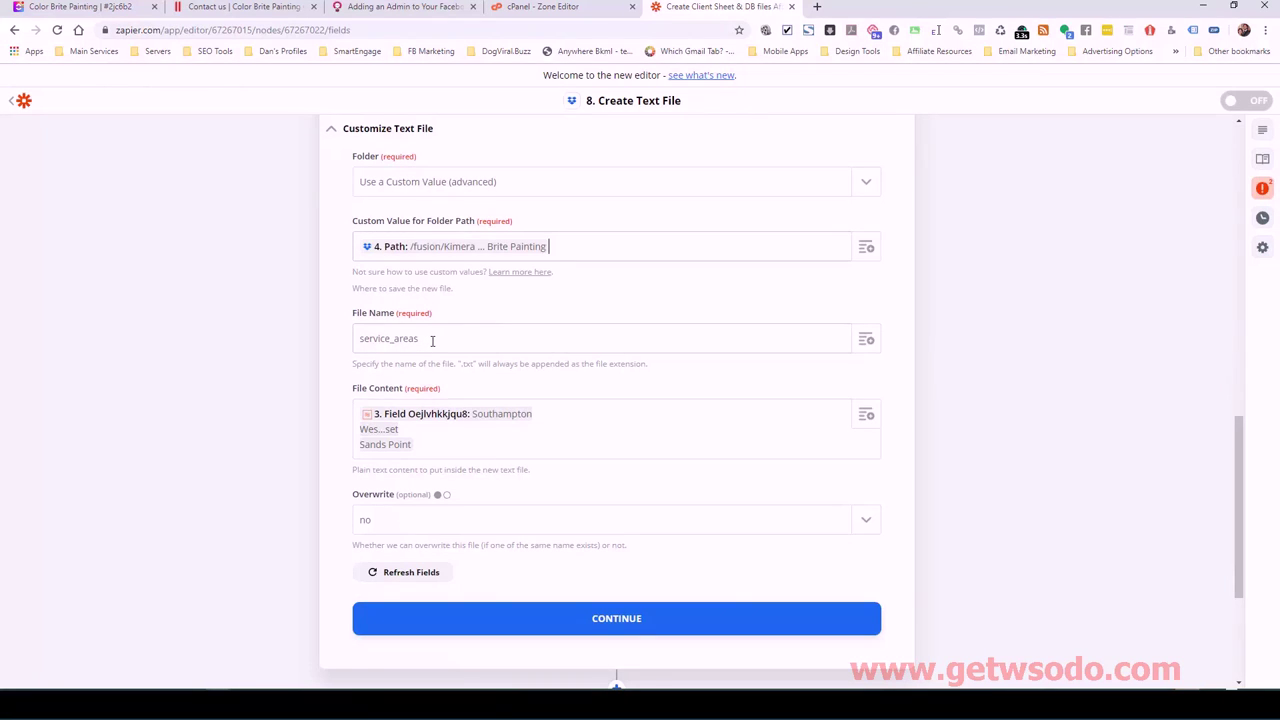
click(601, 438)
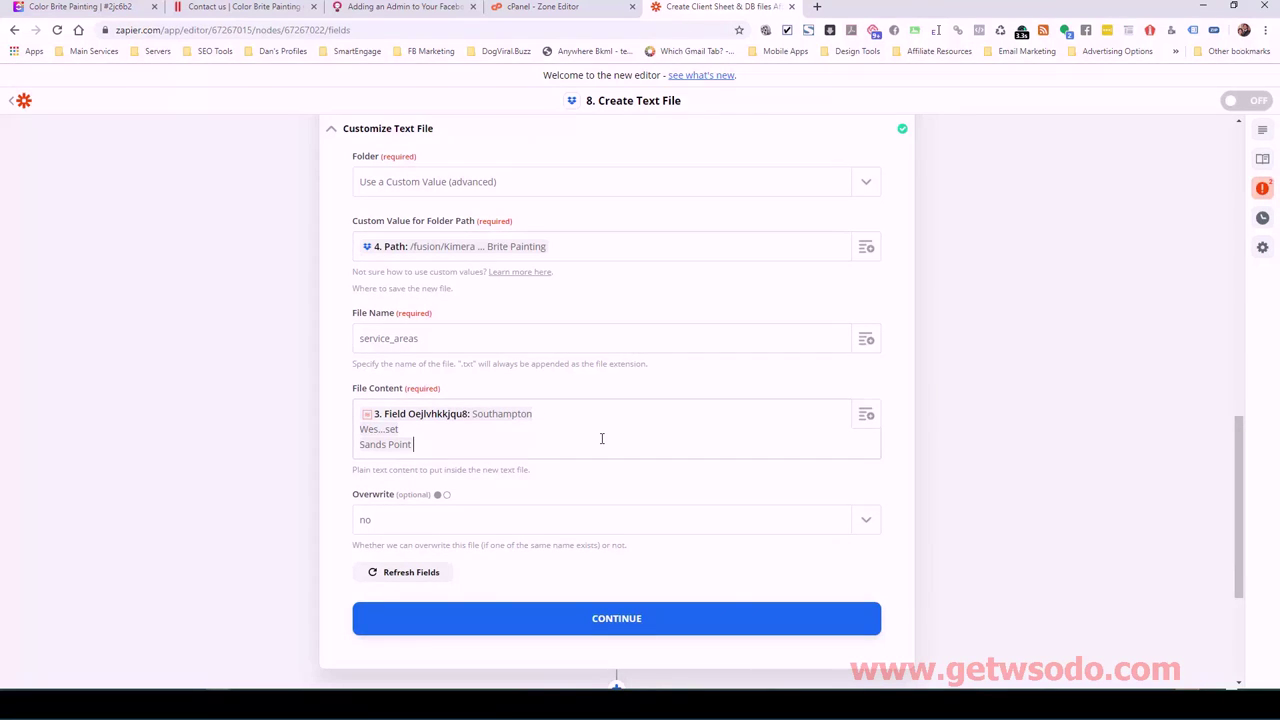
key(ctrl+a)
key(BackSpace)
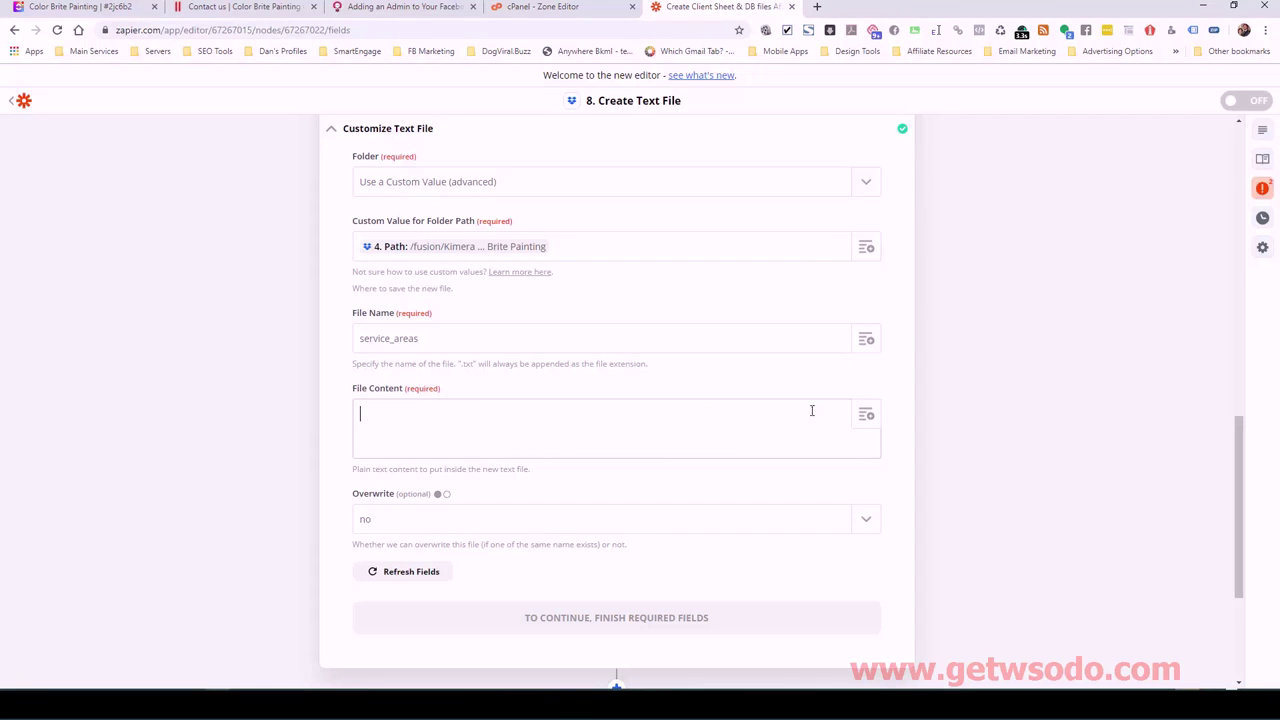
click(865, 417)
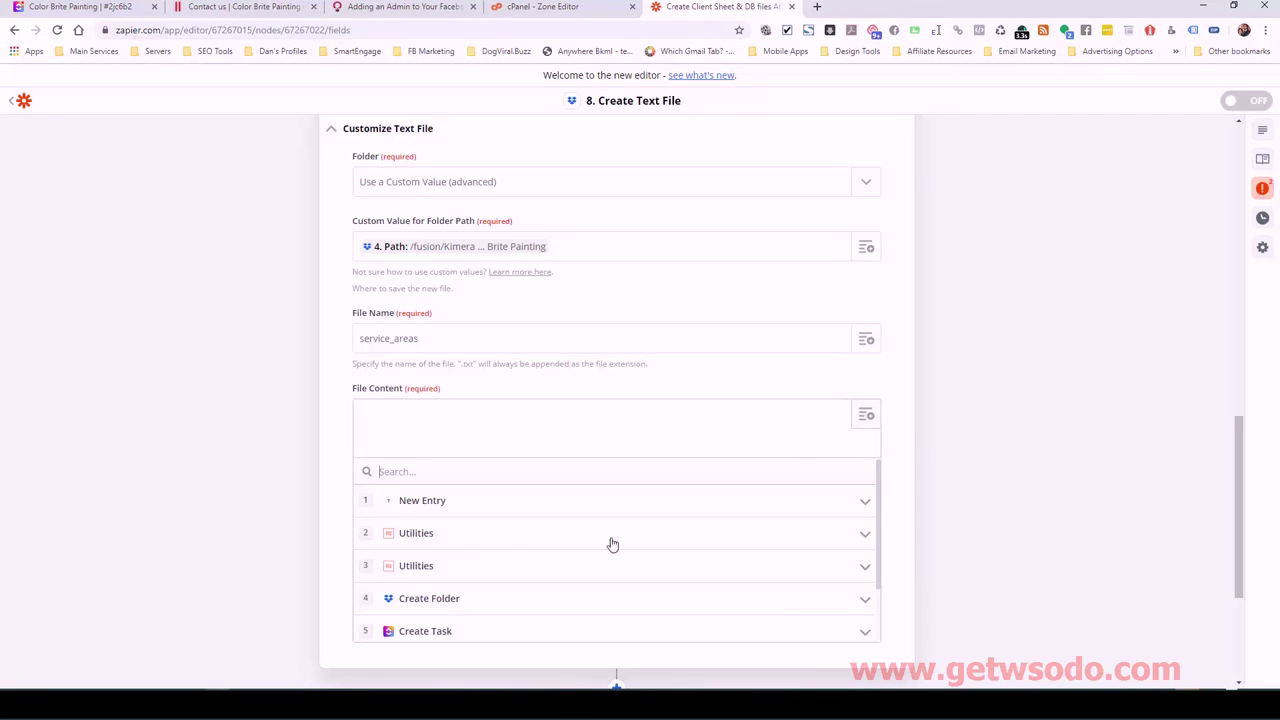
click(411, 567)
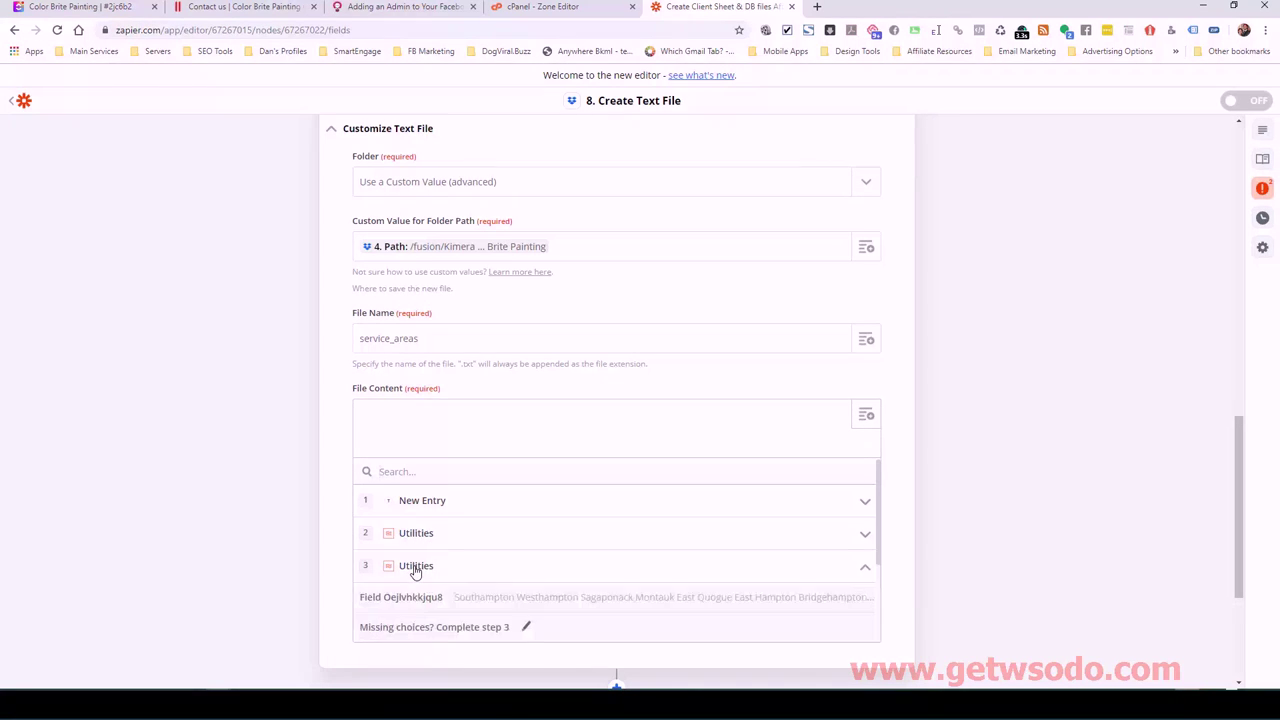
click(486, 601)
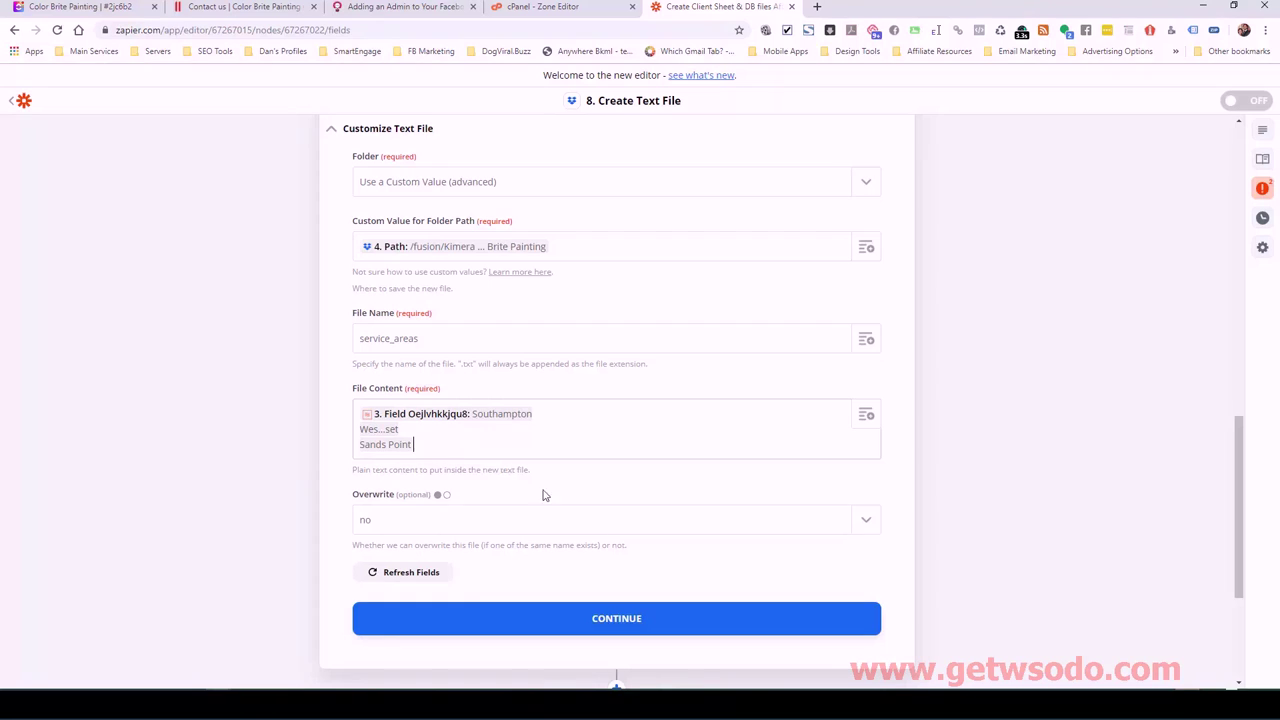
Accept the step 8 customization, look through the earlier sample data and send the test service_areas file to Dropbox.
scroll(626, 523, down, 2)
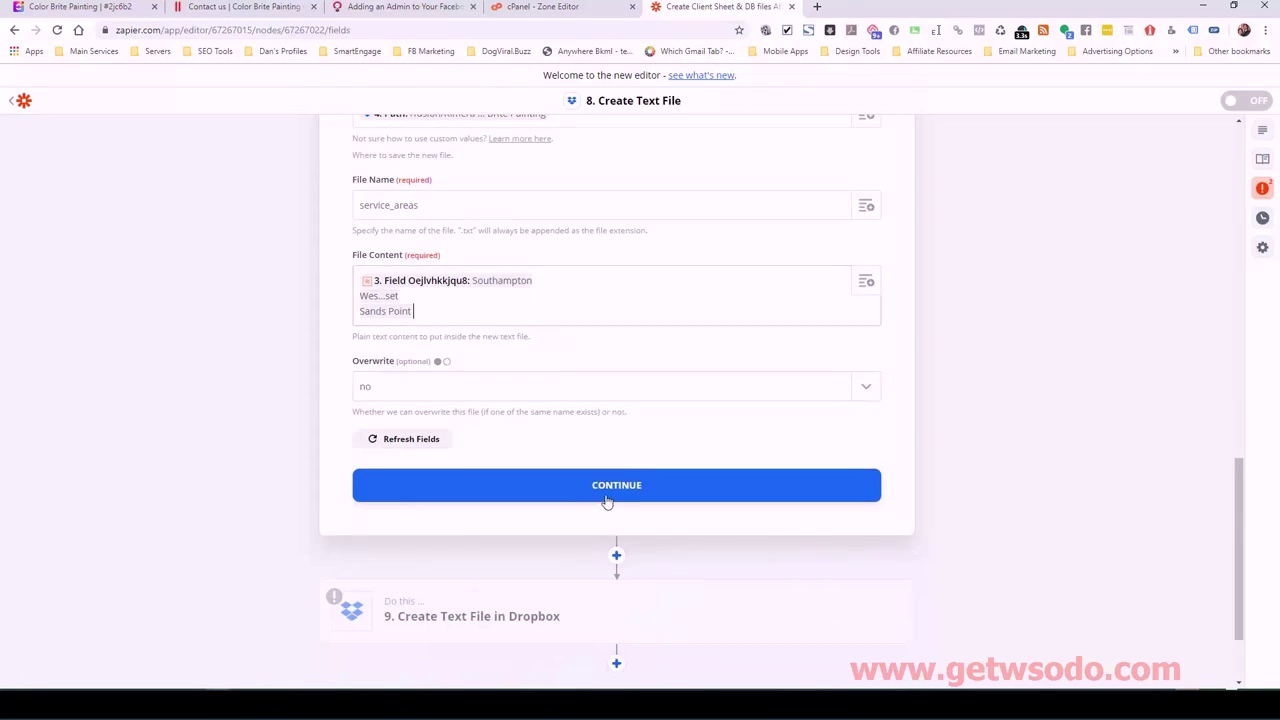
click(605, 497)
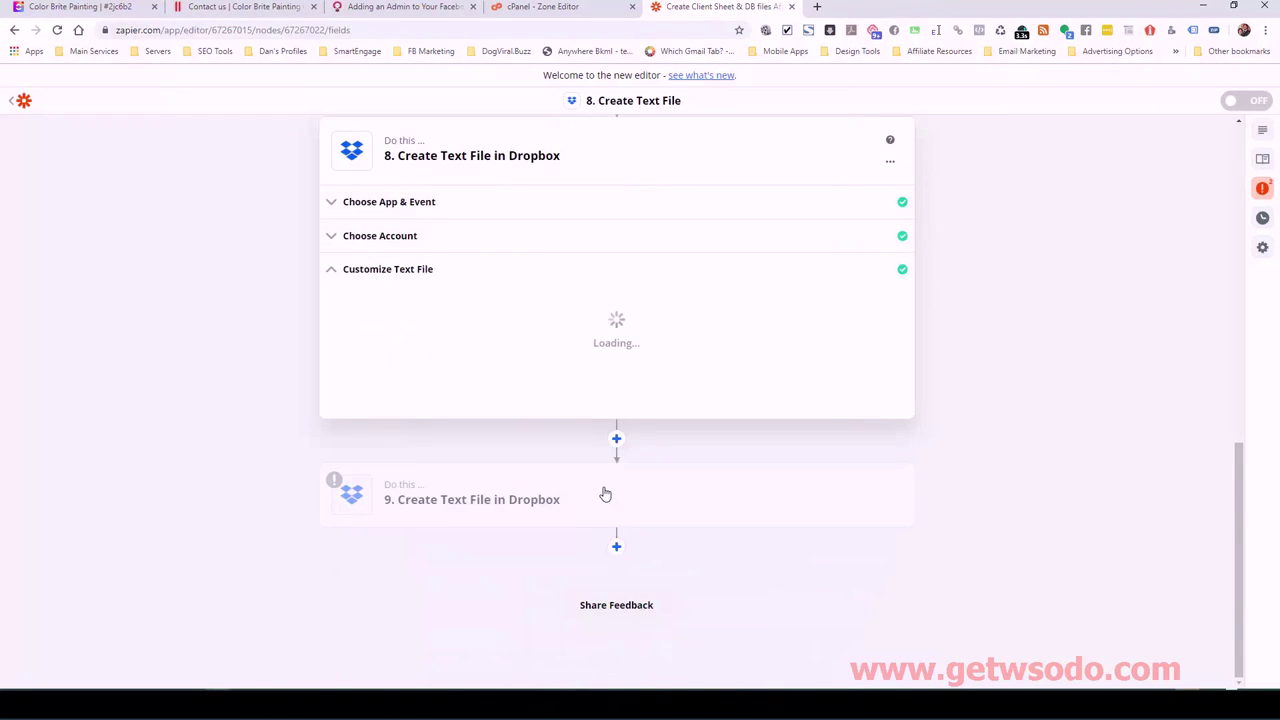
scroll(614, 486, down, 3)
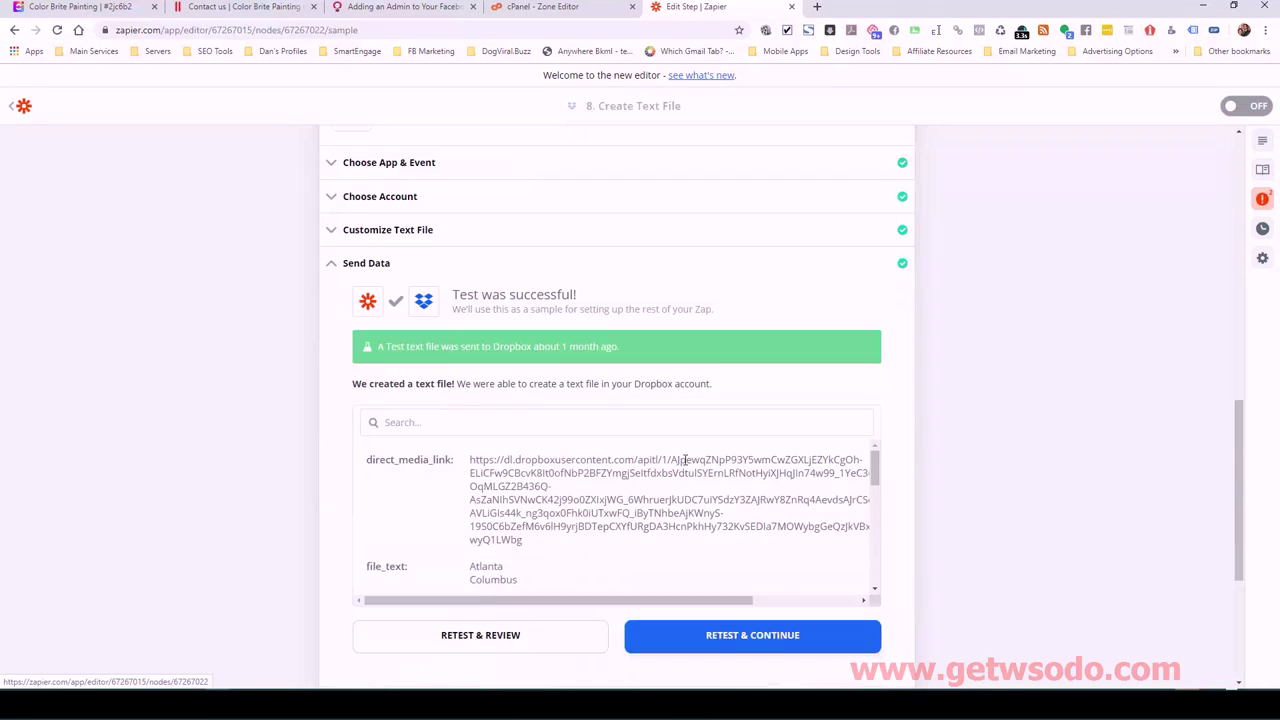
scroll(722, 474, down, 1)
scroll(722, 474, down, 1)
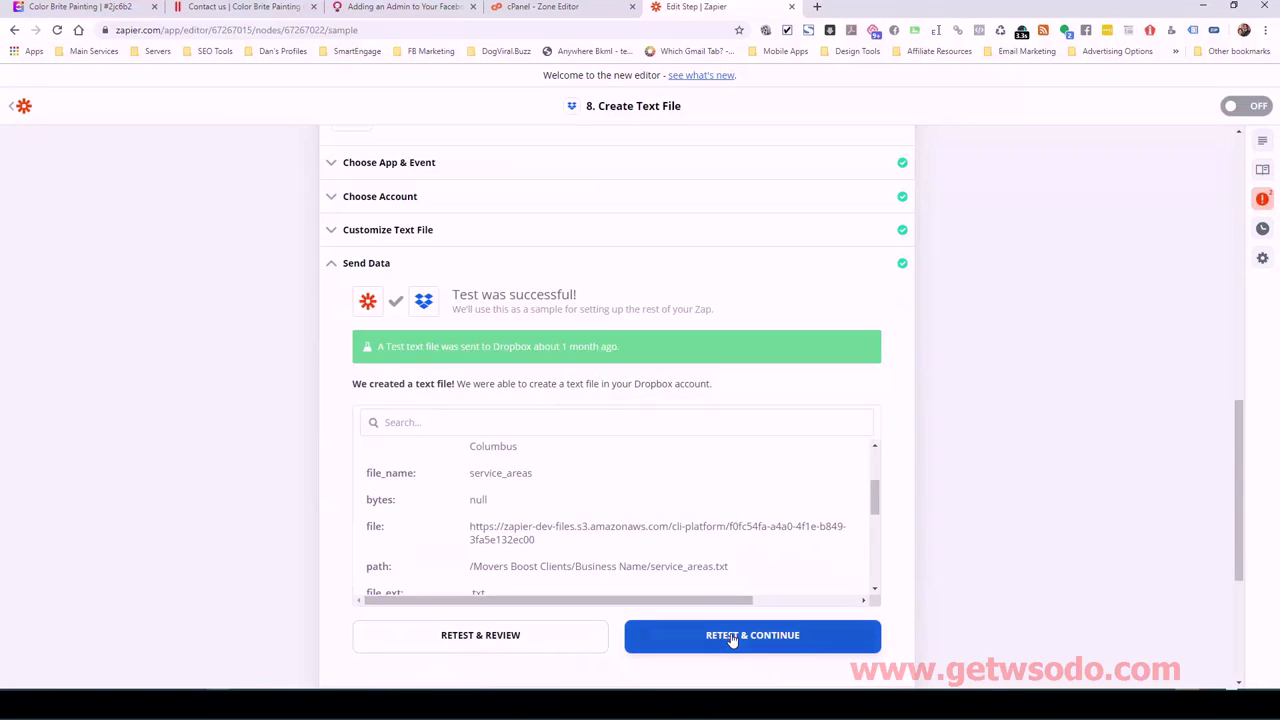
click(732, 638)
Switch to File Explorer, view service_areas from the Color Brite Painting folder in WordPad, and return to Zapier.
drag(1279, 191, 874, 186)
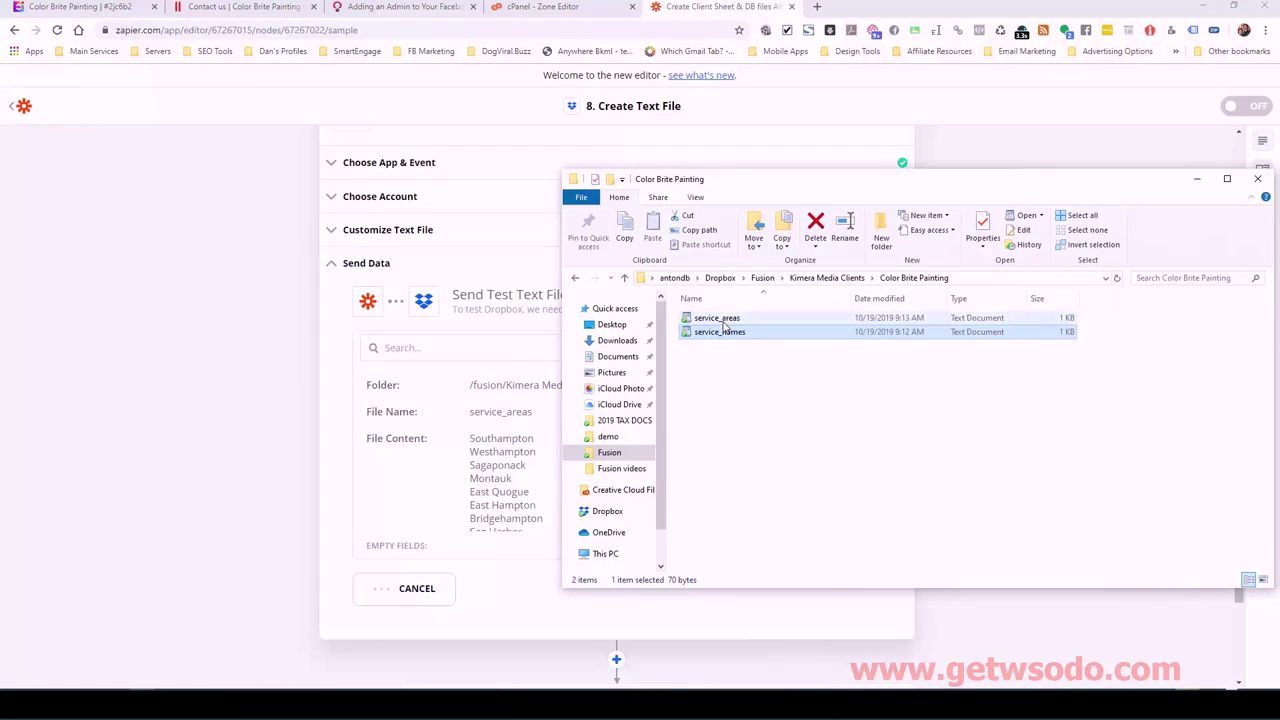
double_click(717, 320)
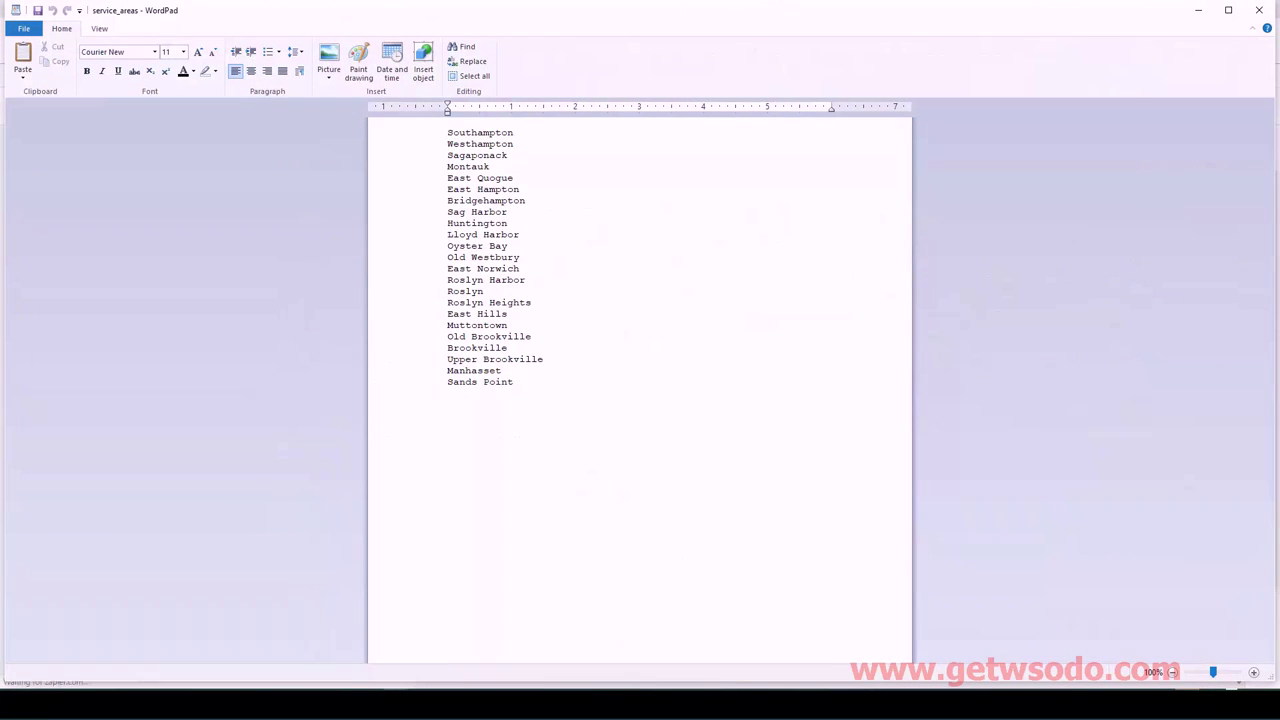
click(1259, 10)
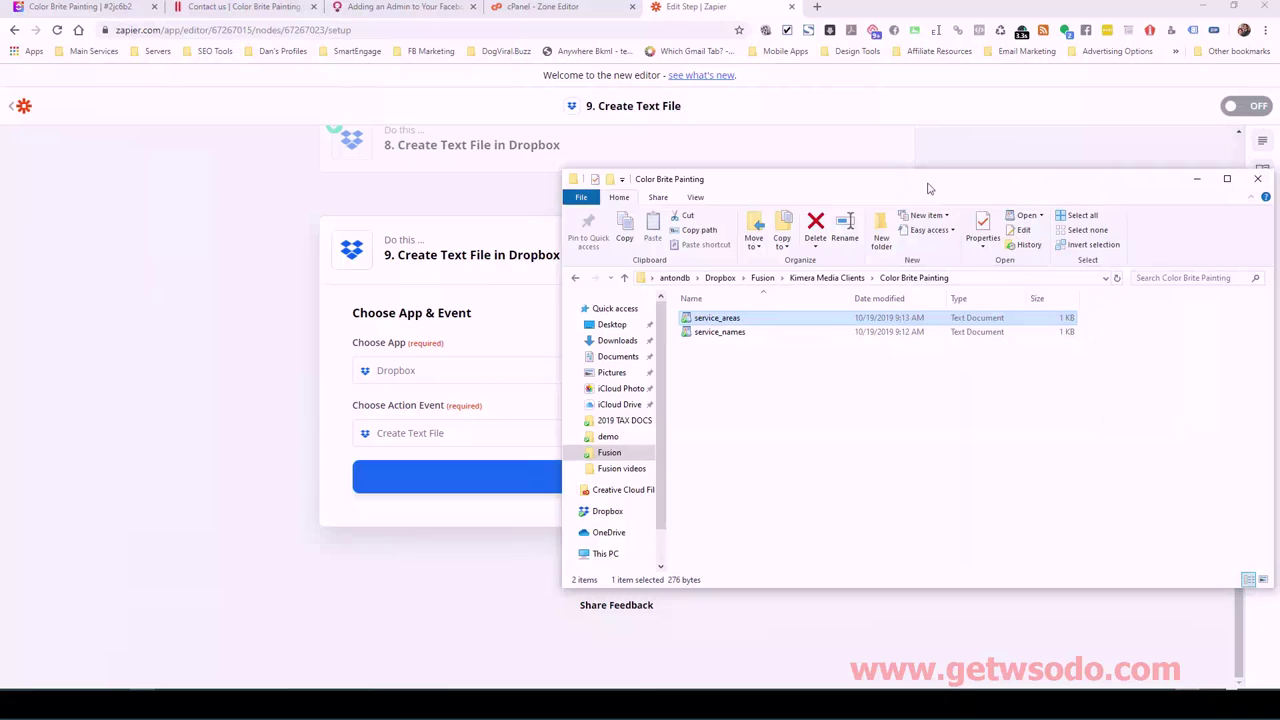
key(alt+Tab)
Accept step 9's Dropbox app, Create Text File event and Dropbox account, and look over its text file customization.
click(612, 475)
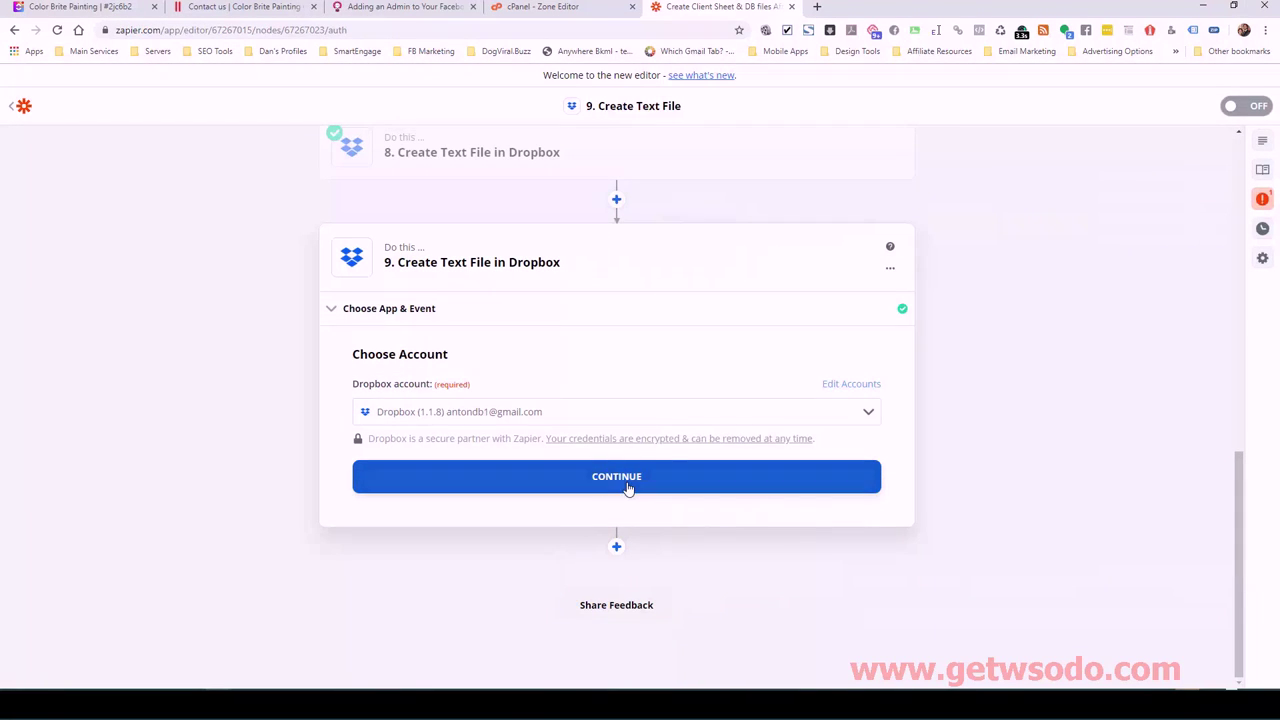
click(628, 488)
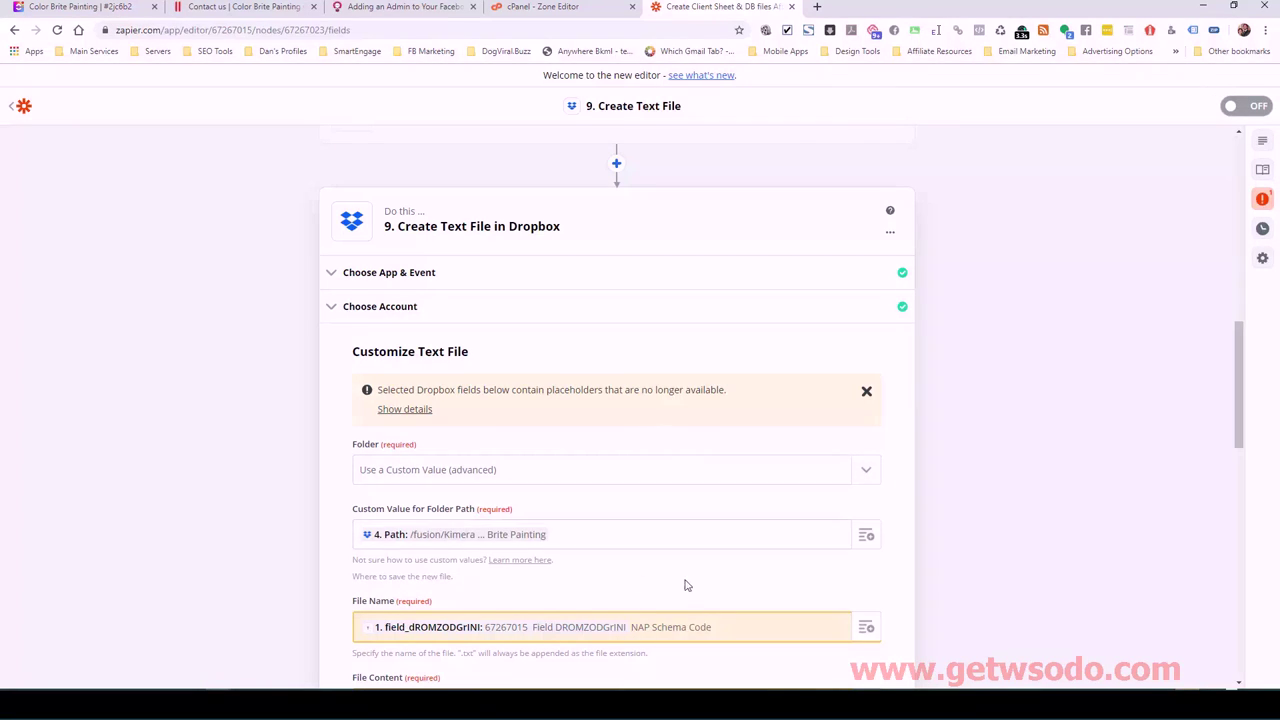
scroll(691, 583, down, 1)
scroll(656, 448, up, 4)
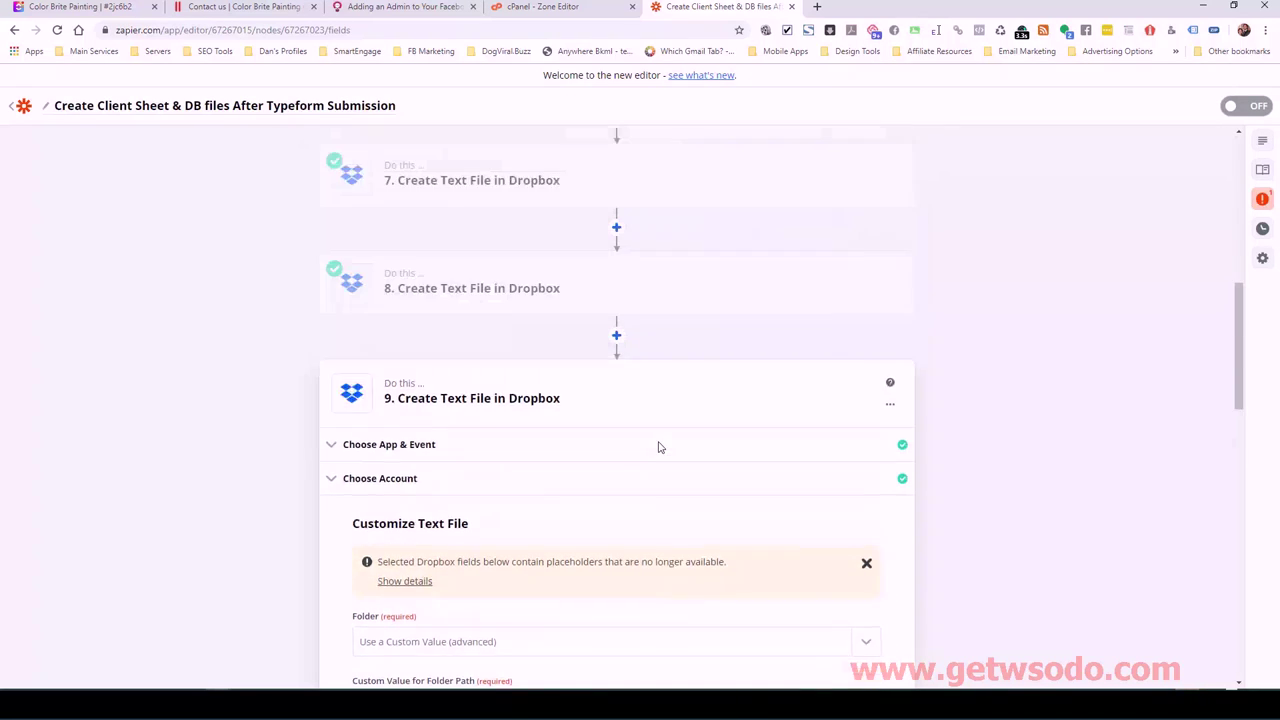
mouse_move(389, 449)
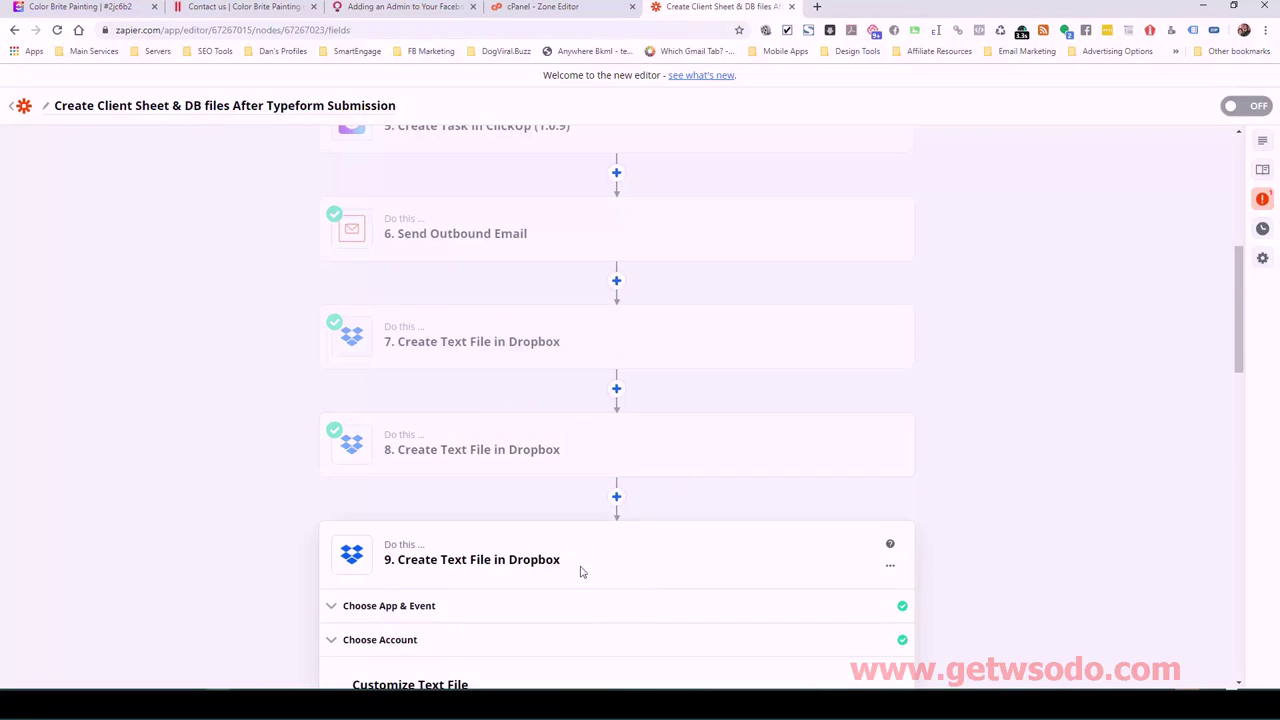
Reopen step 9's app and event choice to review it, and continue past the account back to the customization.
click(400, 606)
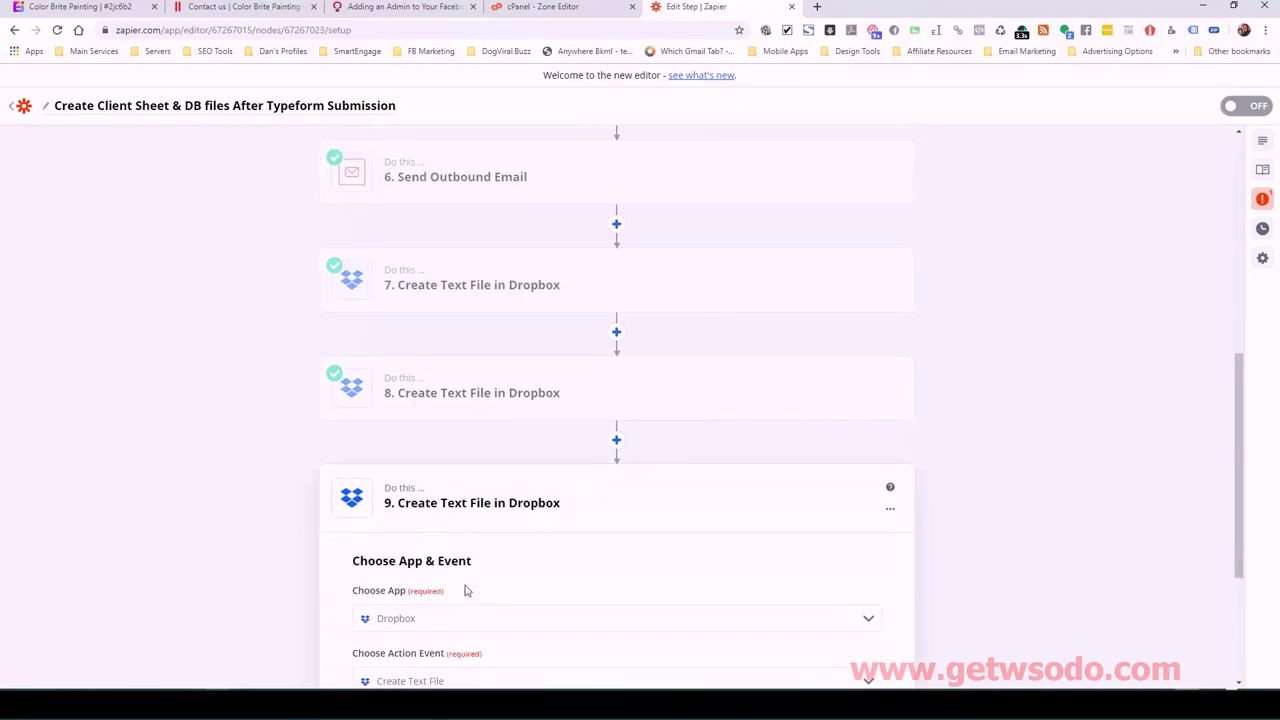
scroll(548, 424, up, 2)
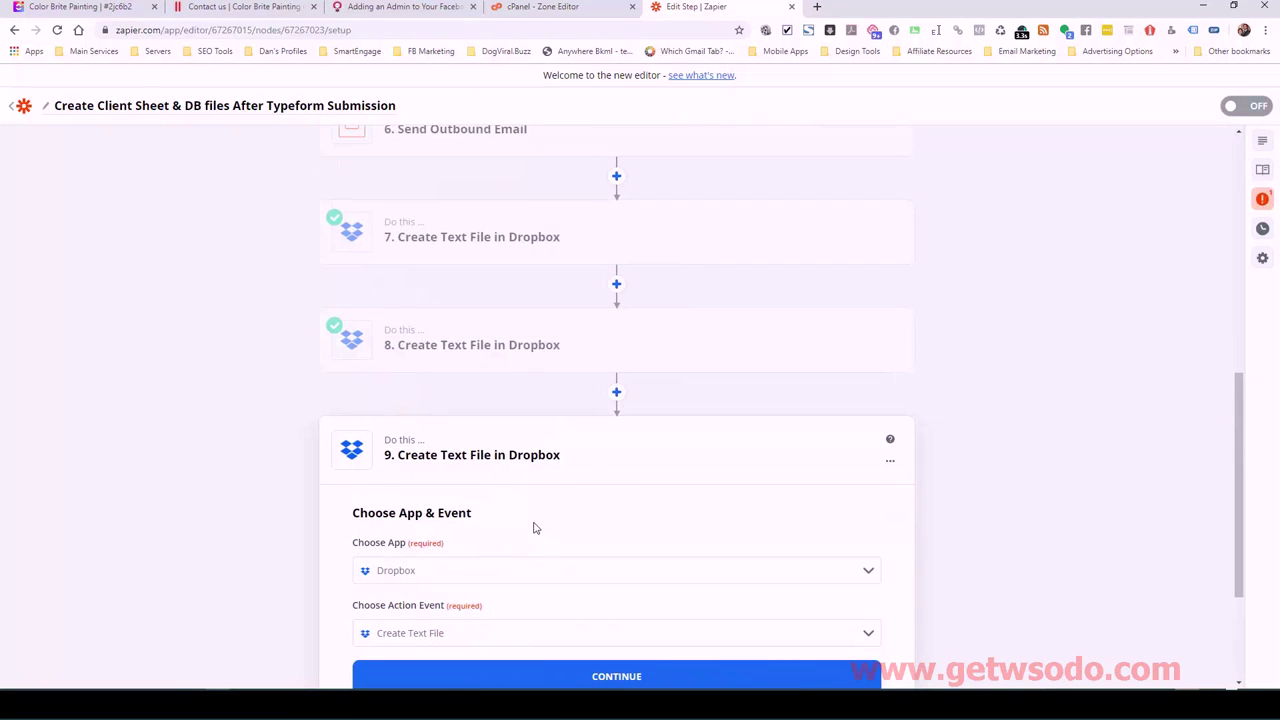
scroll(545, 505, down, 2)
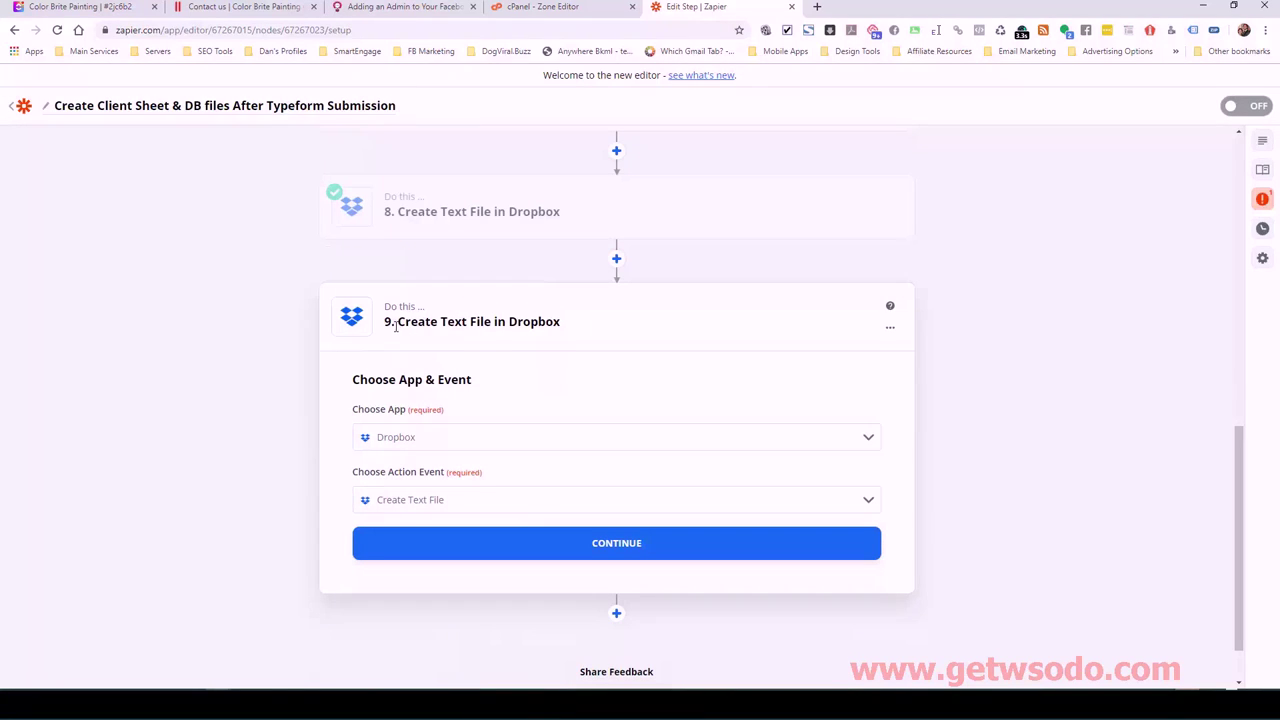
drag(410, 322, 531, 322)
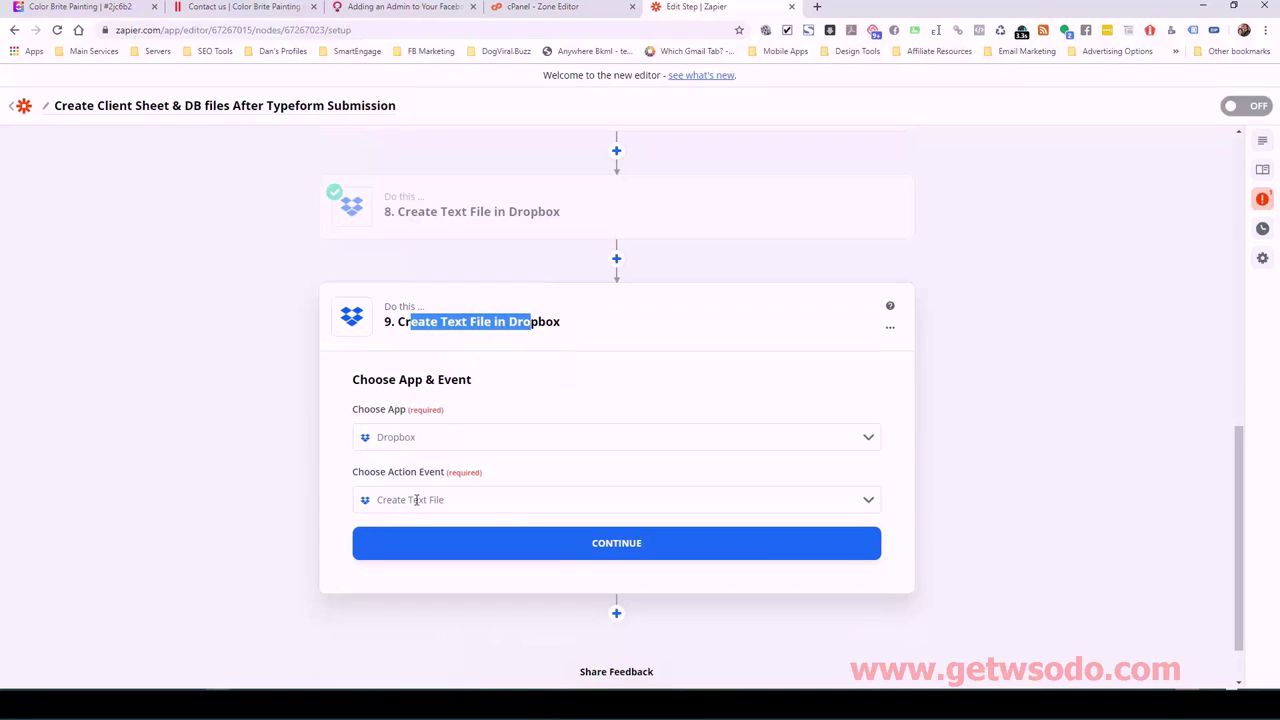
click(583, 543)
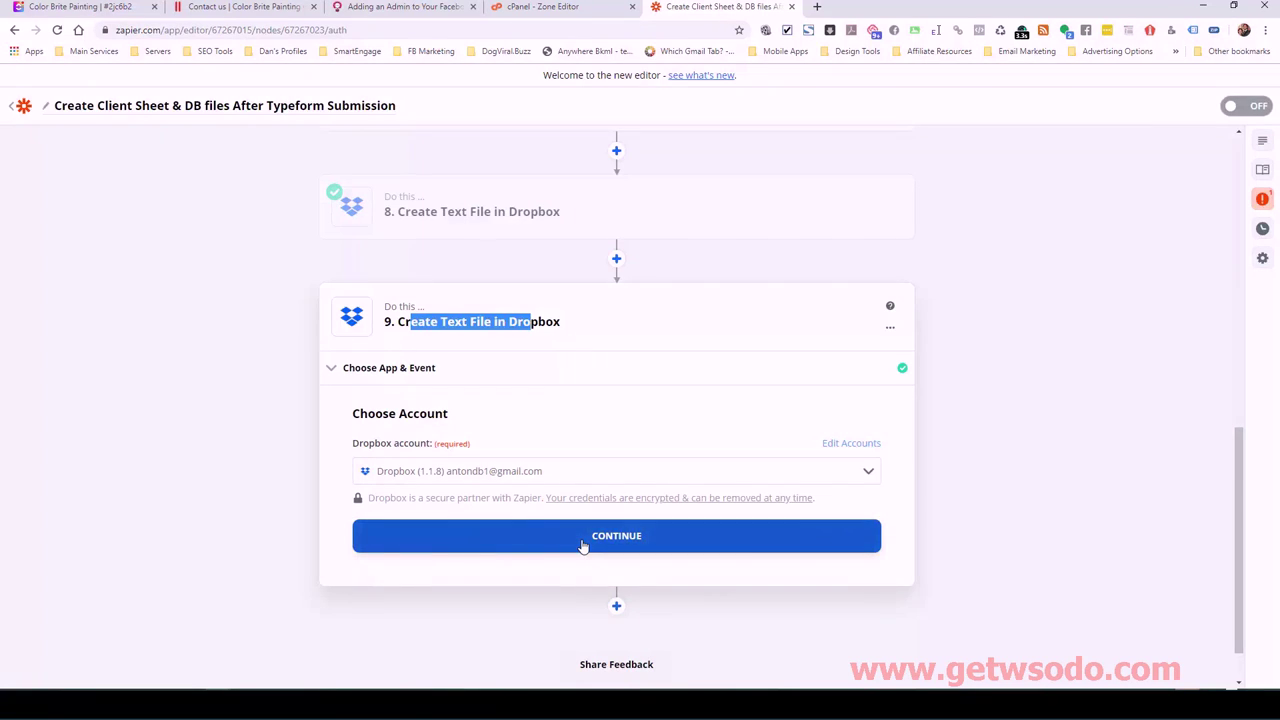
click(627, 477)
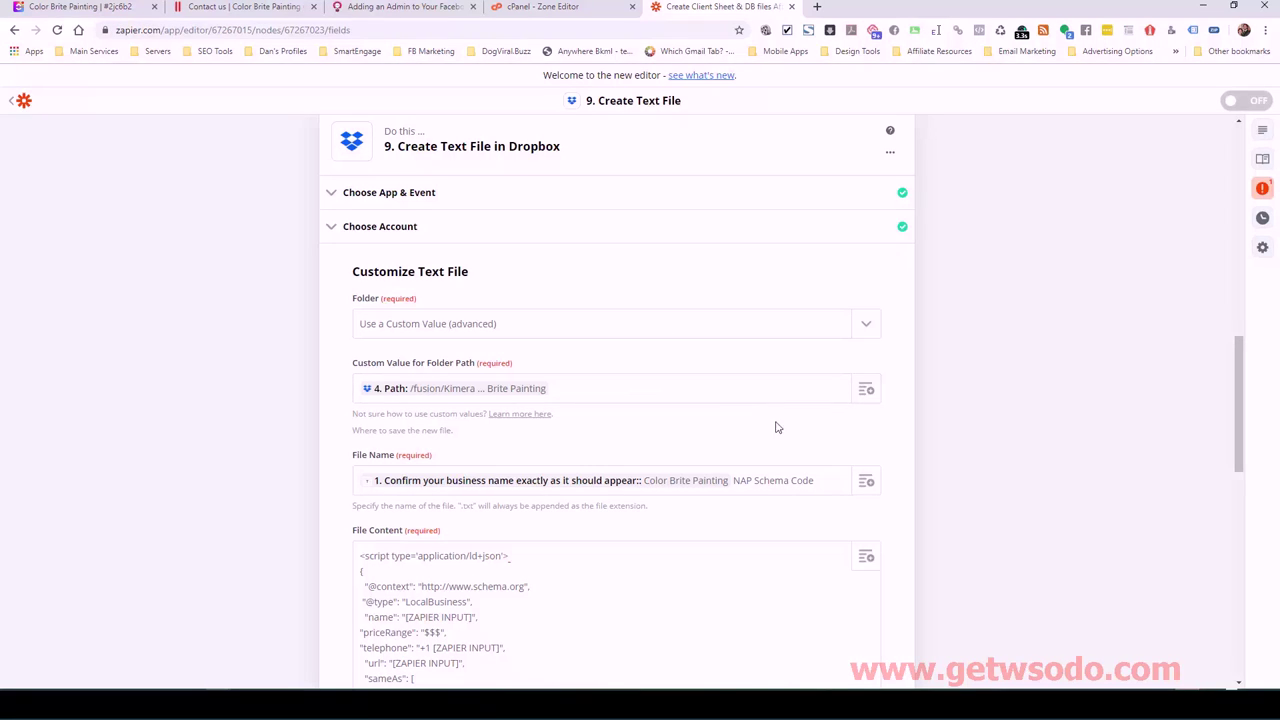
Copy the NAP Schema Code text from step 9's file name and clear the whole file name.
scroll(708, 416, down, 1)
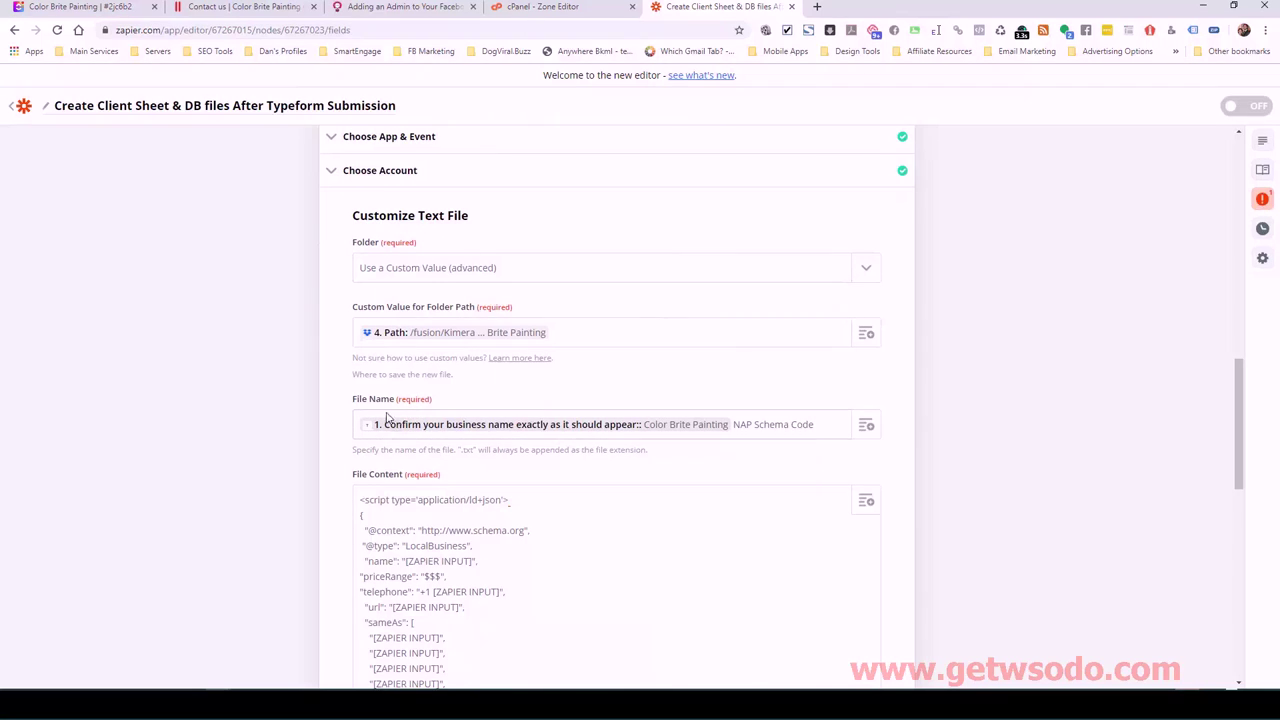
mouse_move(734, 425)
mouse_down()
mouse_move(816, 424)
mouse_move(736, 423)
mouse_up()
key(ctrl+c)
click(816, 424)
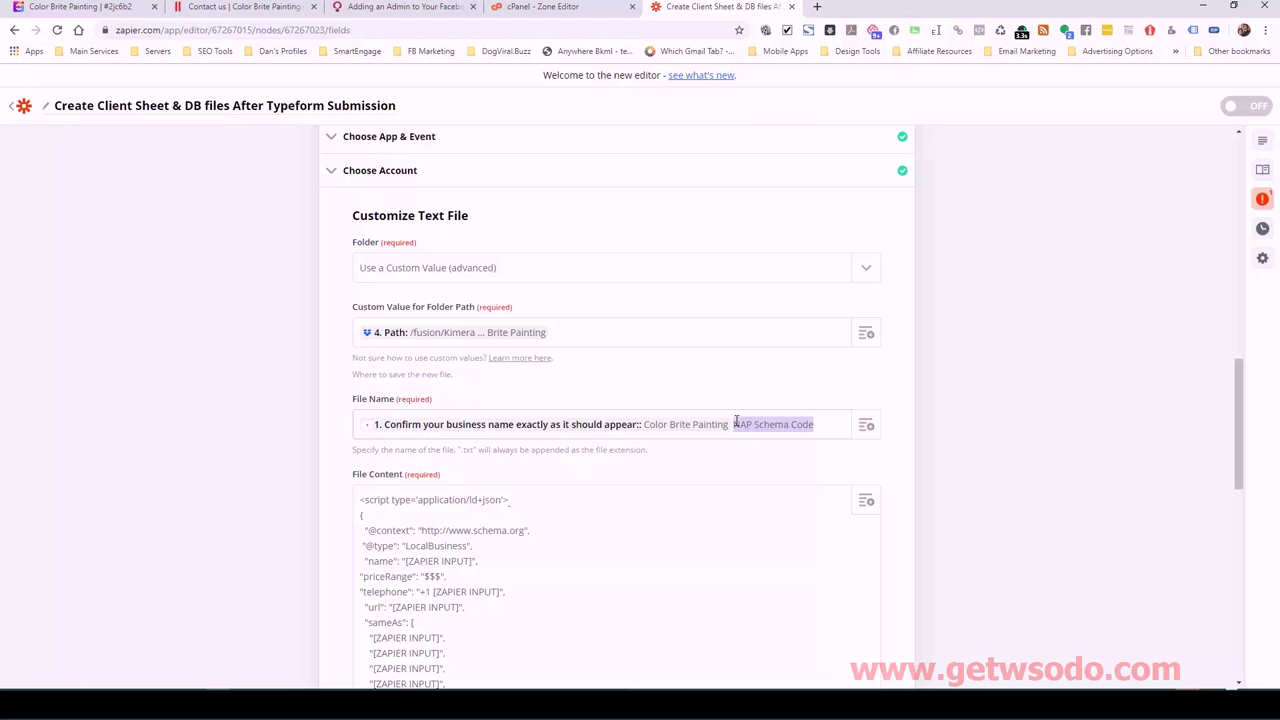
key(BackSpace)
key(BackSpace)
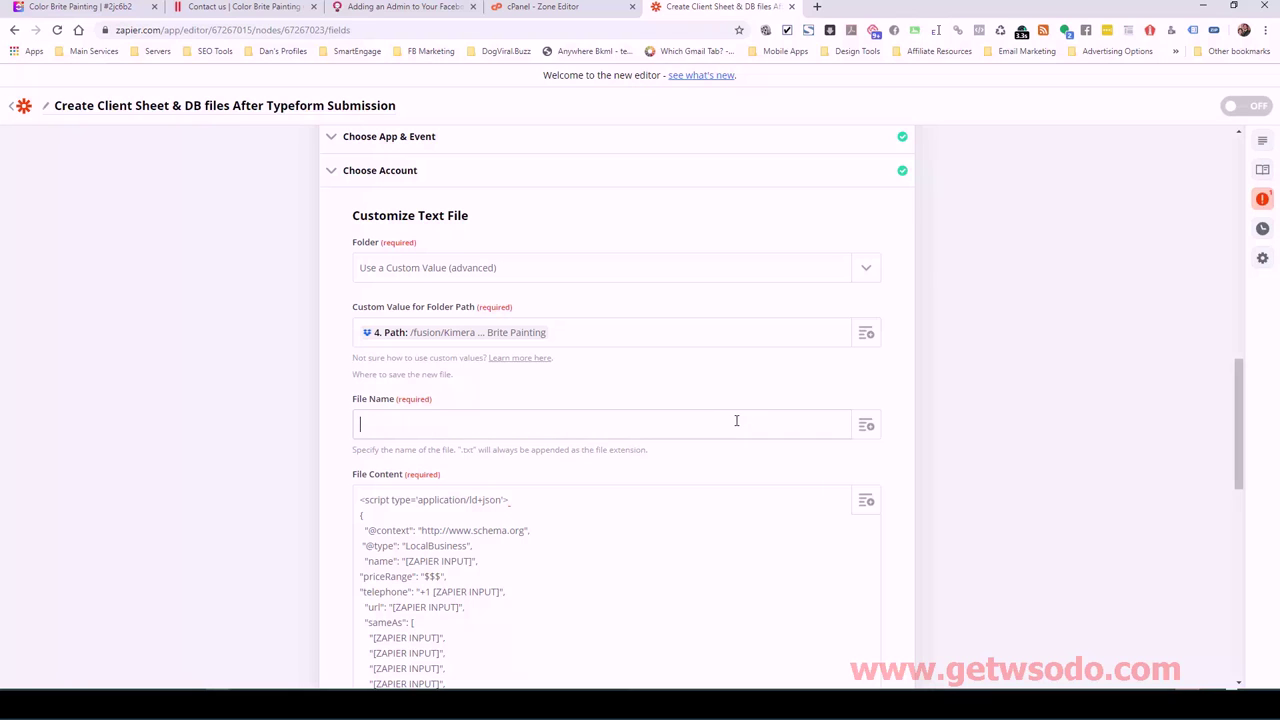
Set the file name to the Typeform "Confirm your business name exactly as it should appear" answer followed by NAP Schema Code.
click(867, 425)
click(482, 484)
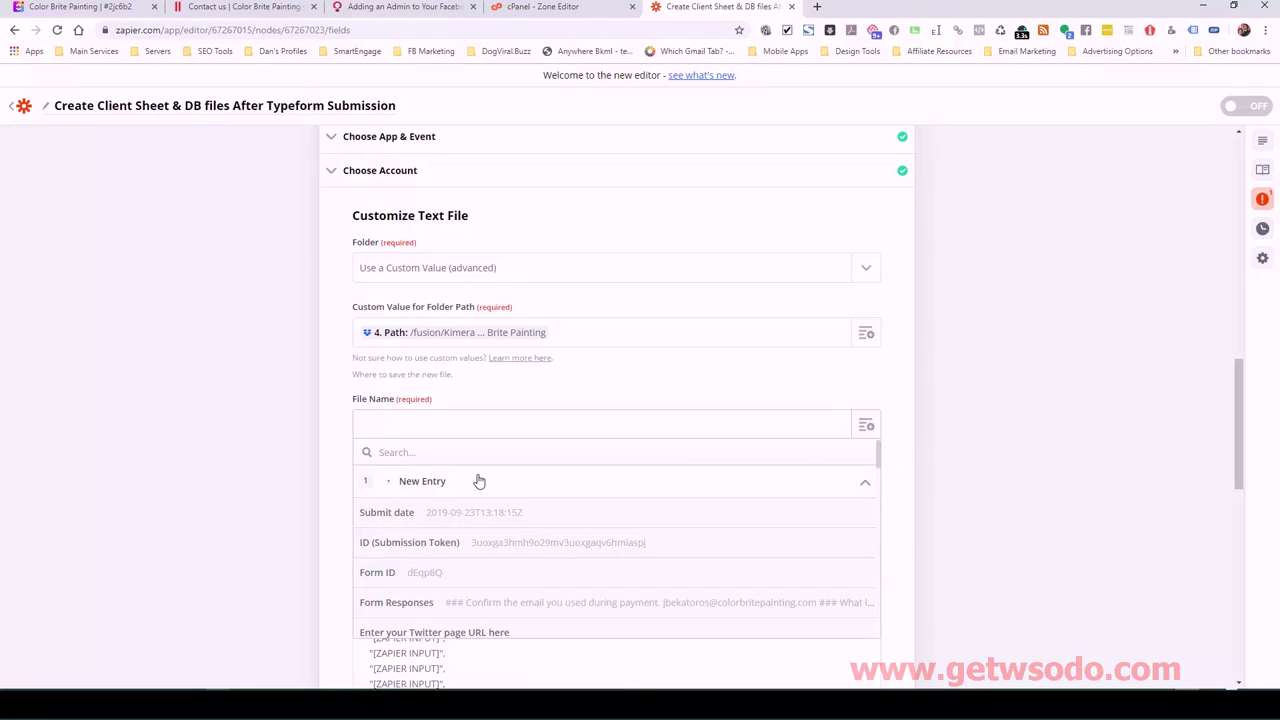
click(456, 455)
text(name)
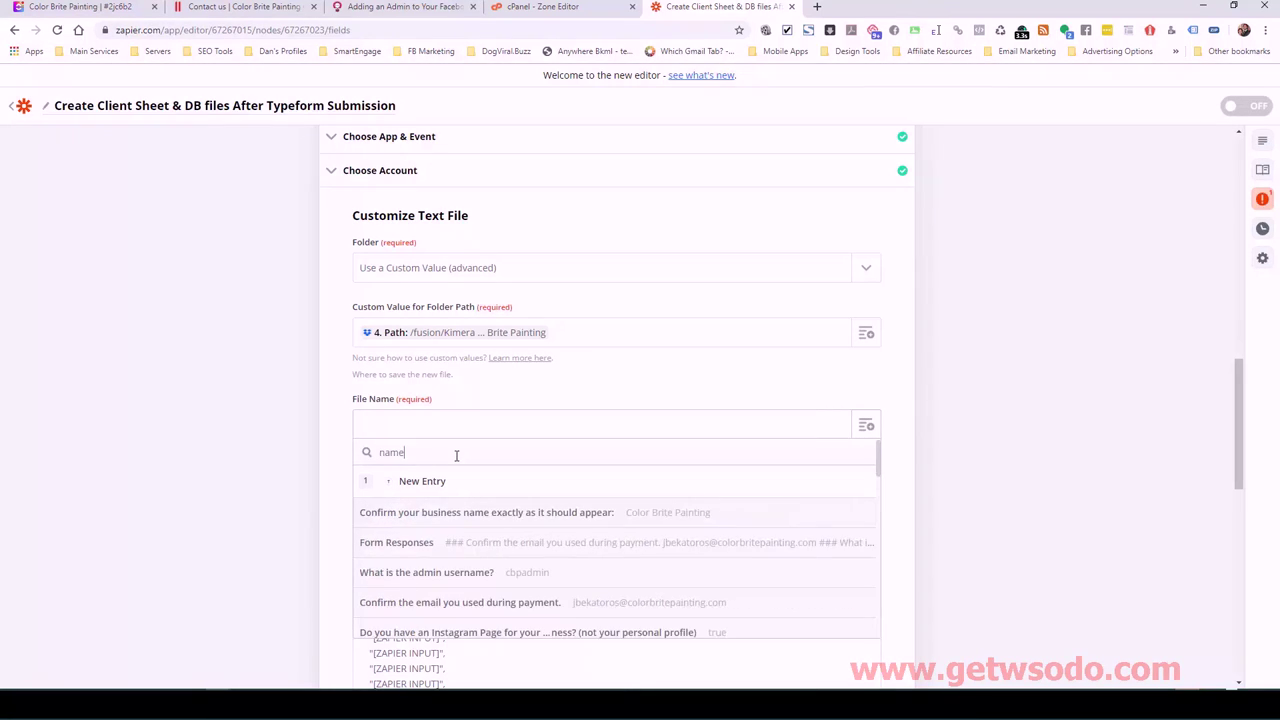
click(662, 513)
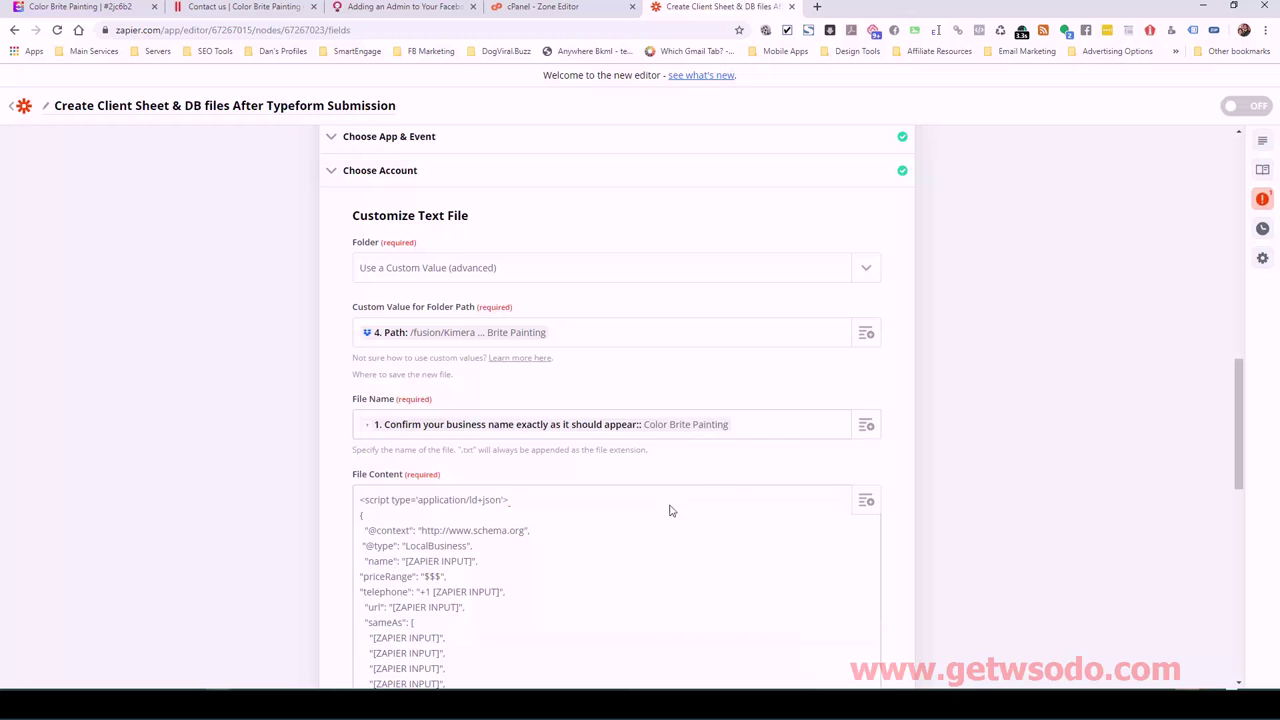
key(ctrl+v)
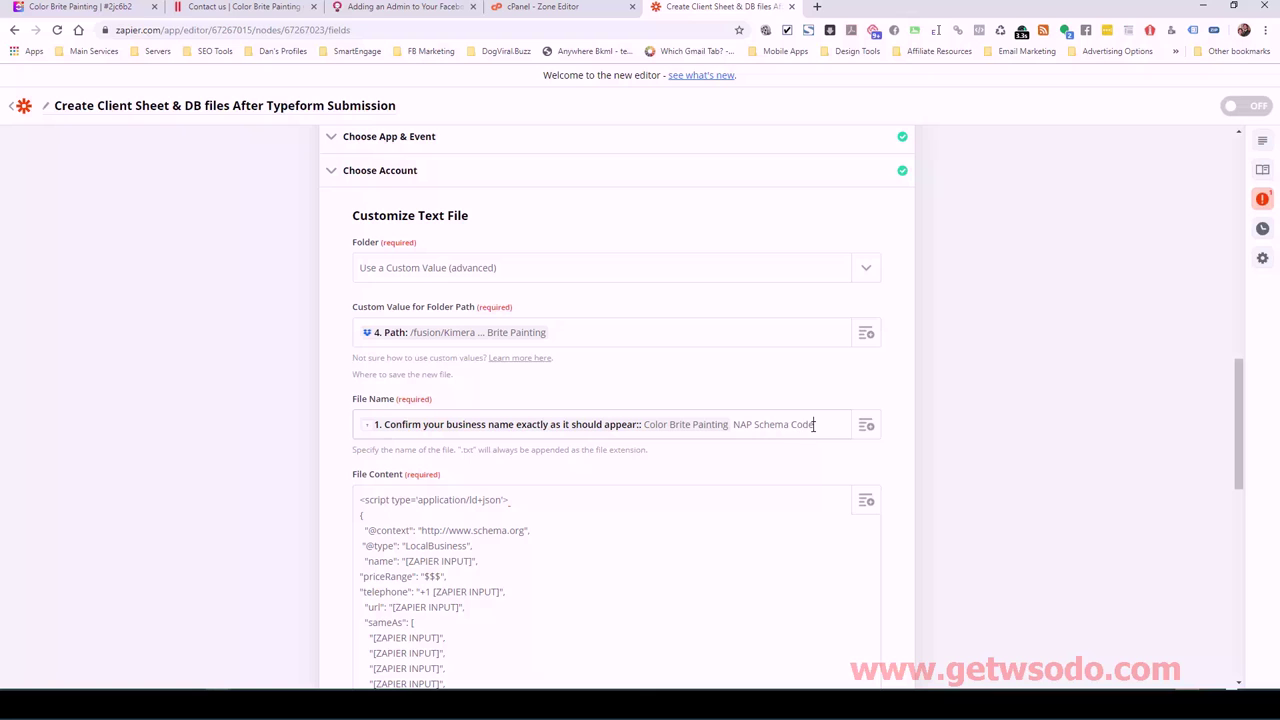
Look through the JSON-LD schema template in the file content, from the opening script line to the contact point.
scroll(417, 512, down, 2)
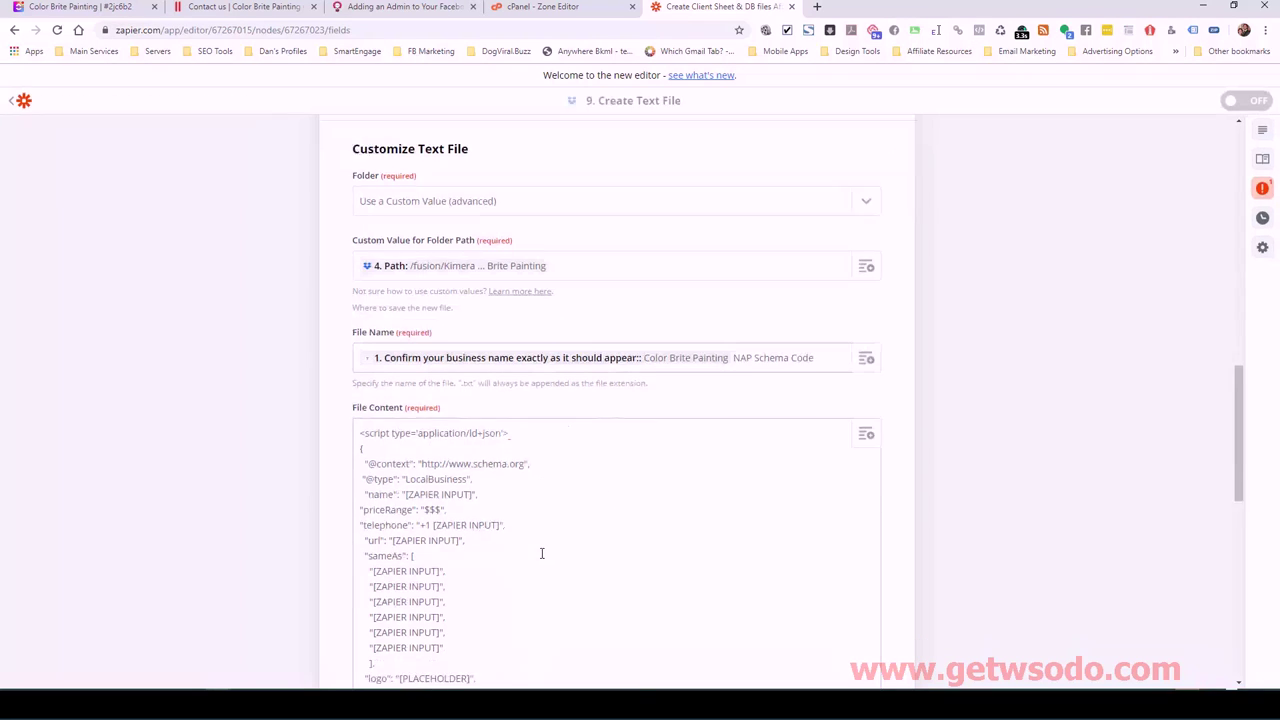
click(549, 418)
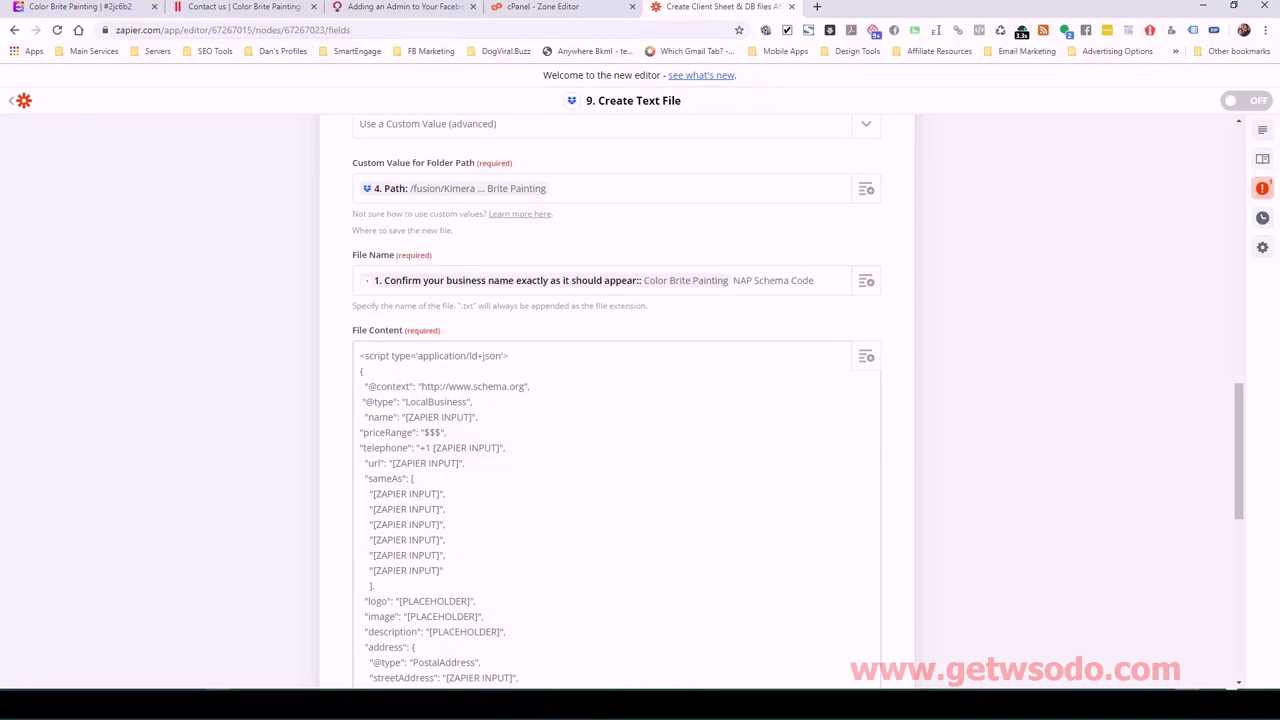
click(510, 356)
drag(362, 357, 430, 402)
click(520, 480)
scroll(516, 485, down, 2)
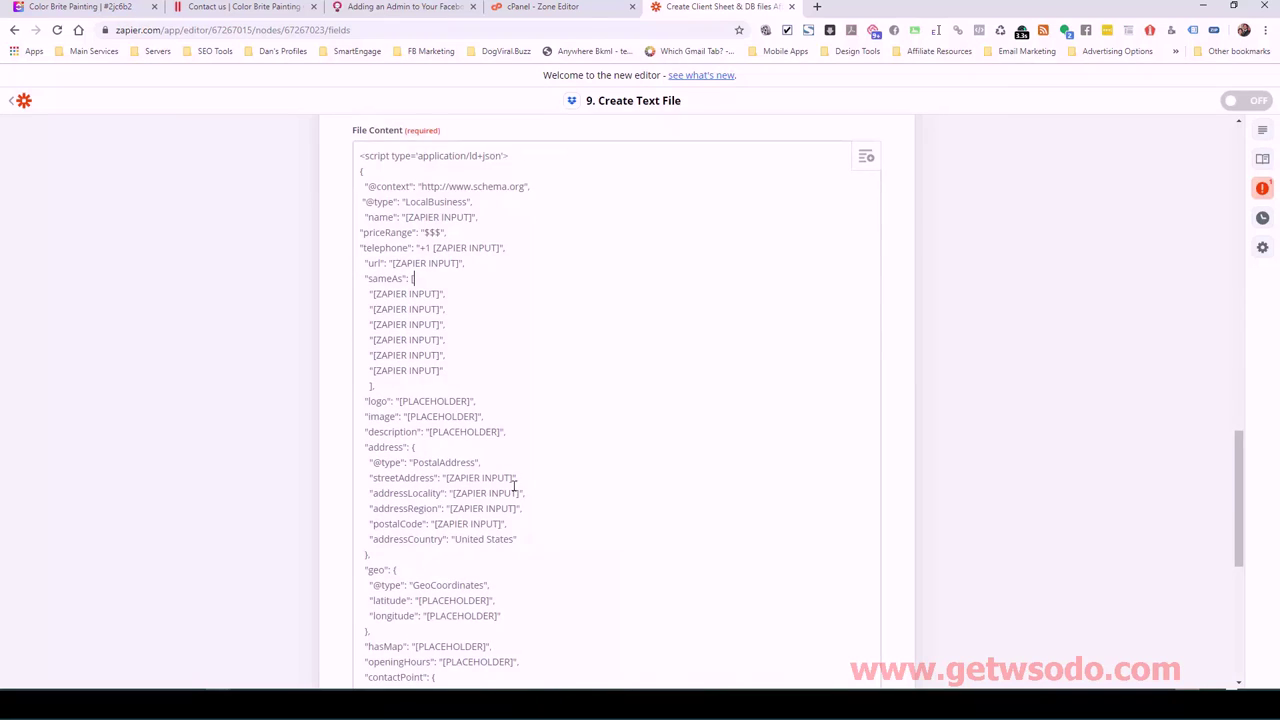
scroll(490, 470, down, 4)
scroll(500, 430, up, 3)
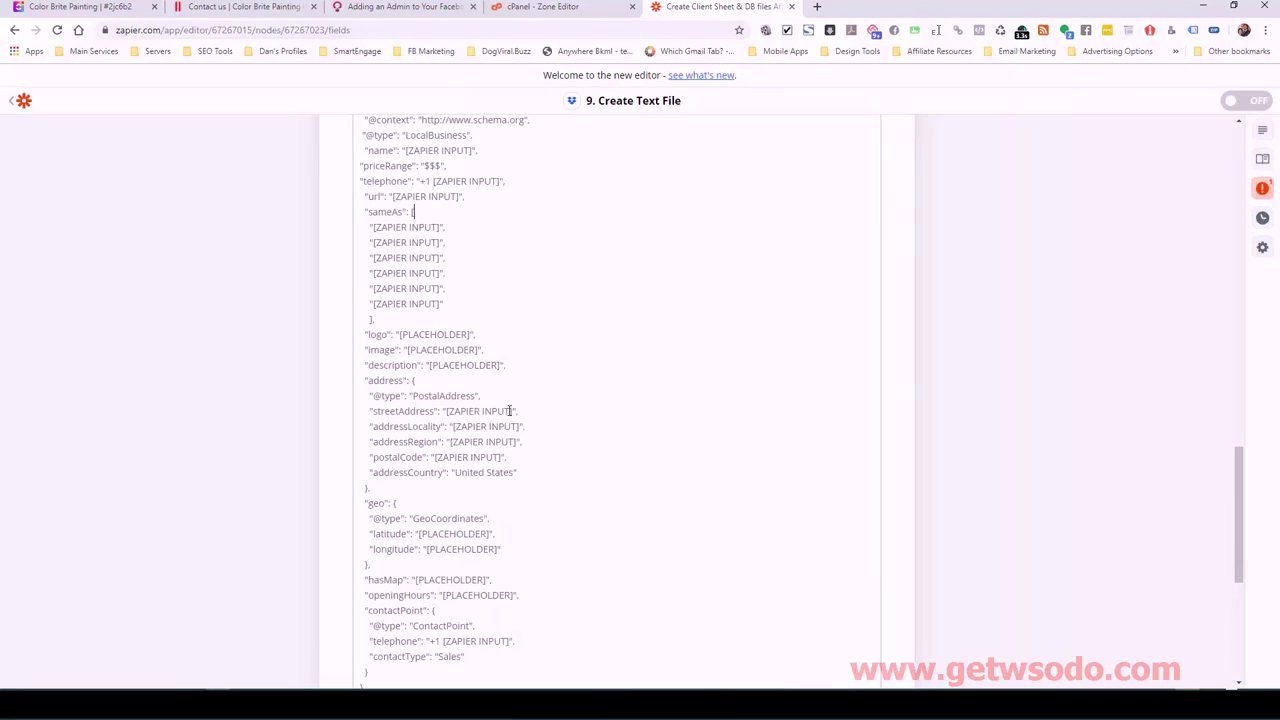
scroll(538, 430, up, 1)
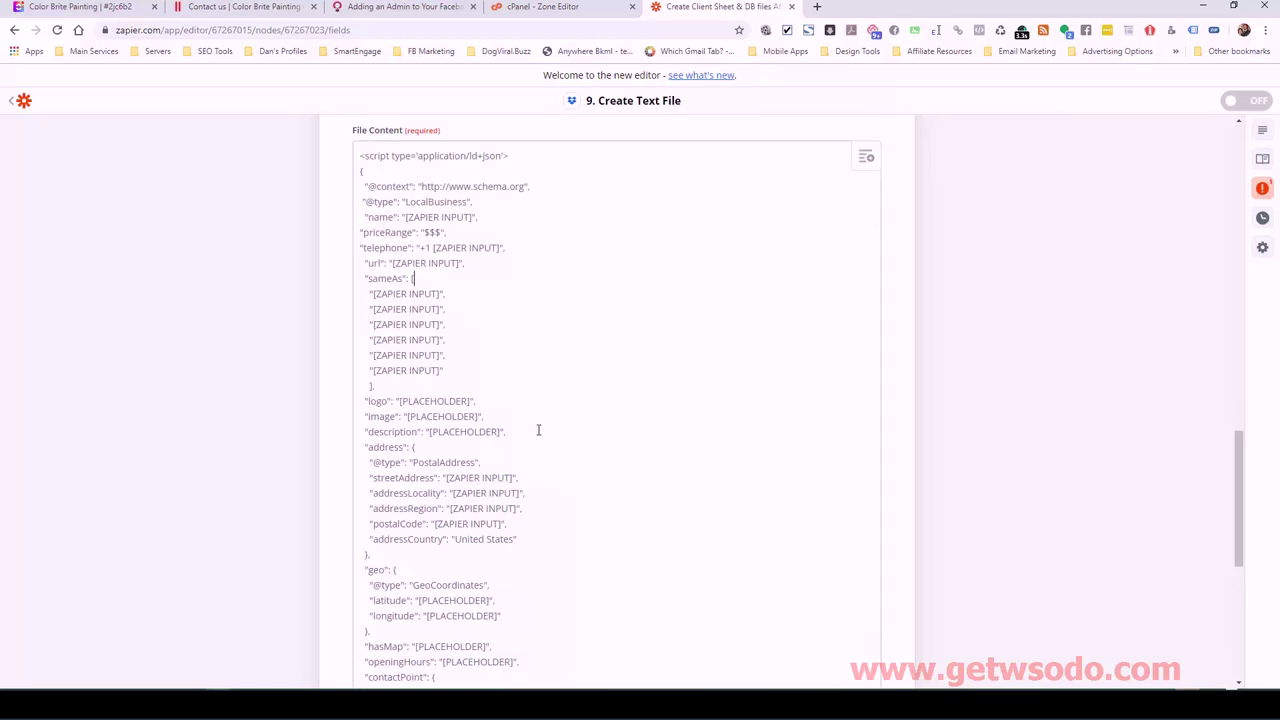
scroll(538, 430, up, 3)
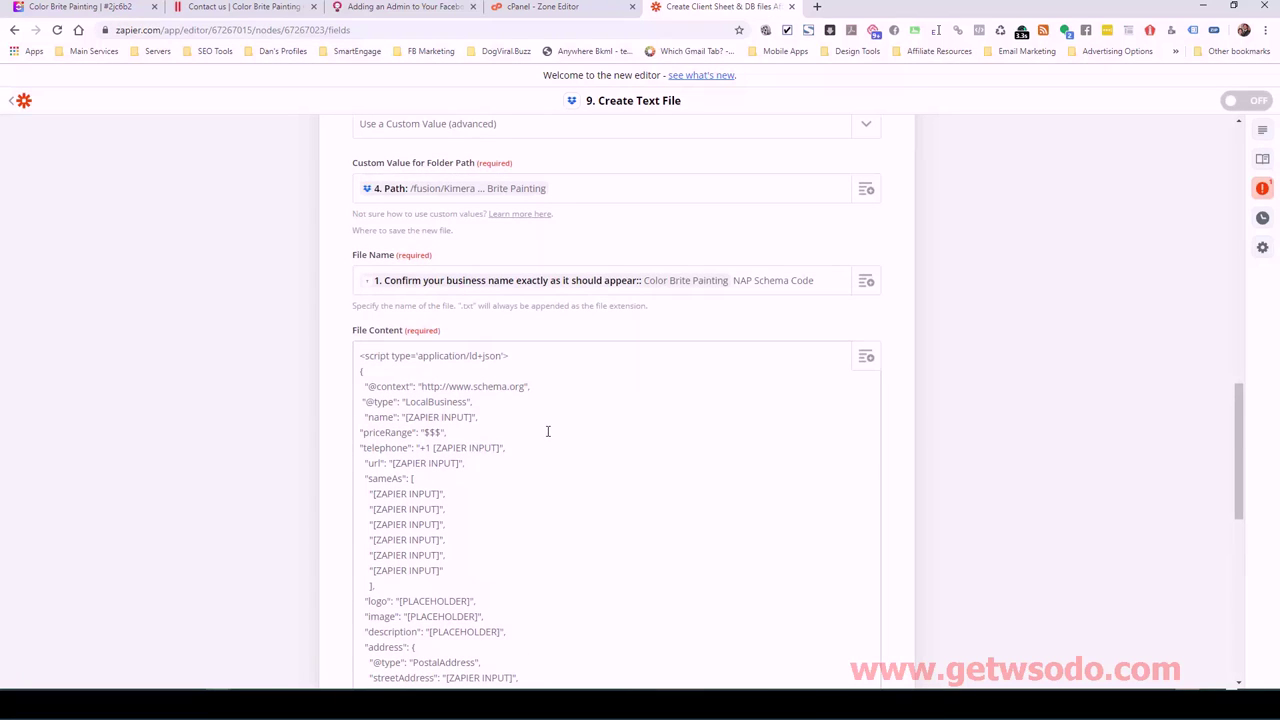
Examine the name's [ZAPIER INPUT] marker and the logo's [PLACEHOLDER] marker in the schema template.
click(470, 417)
drag(464, 416, 404, 416)
scroll(490, 470, down, 2)
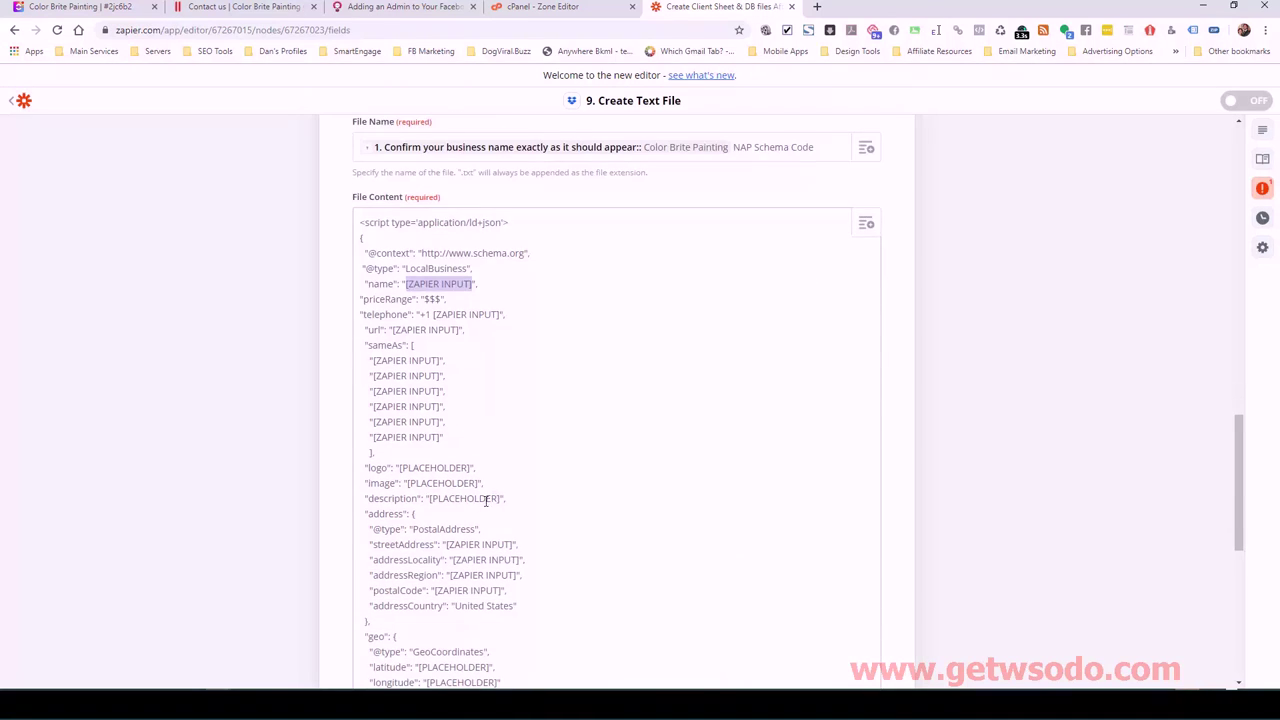
click(404, 467)
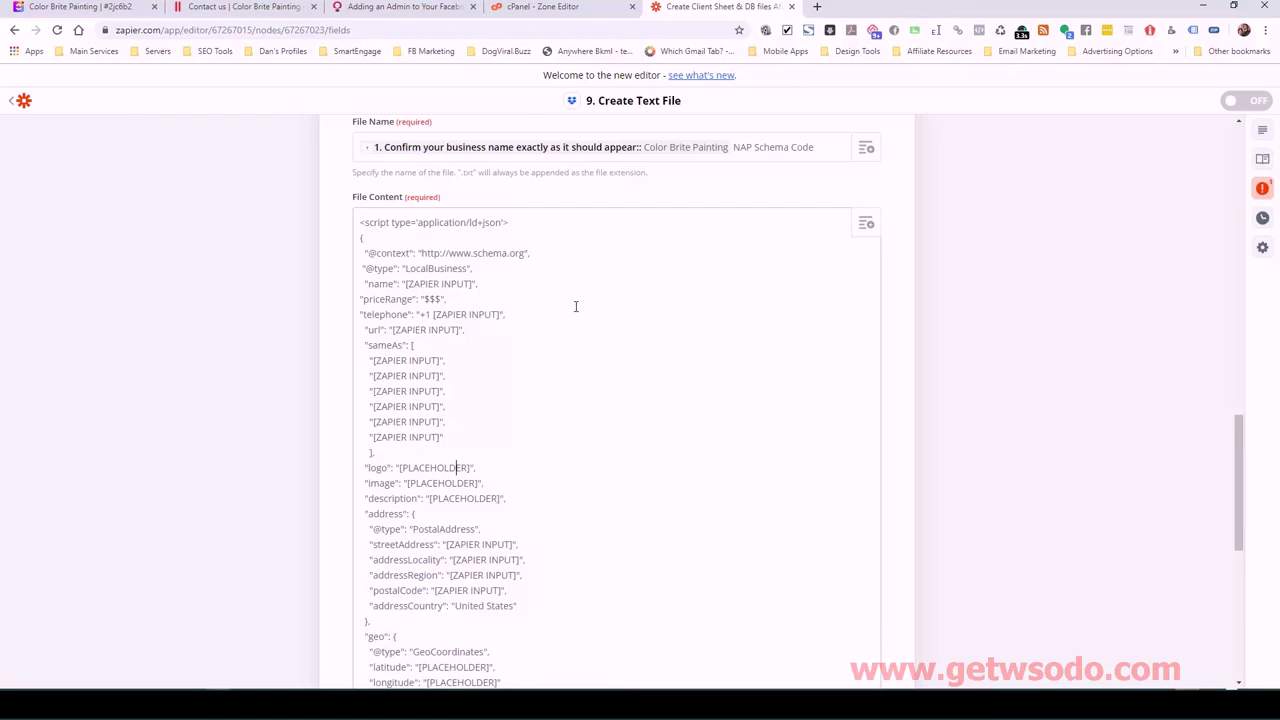
scroll(574, 306, up, 1)
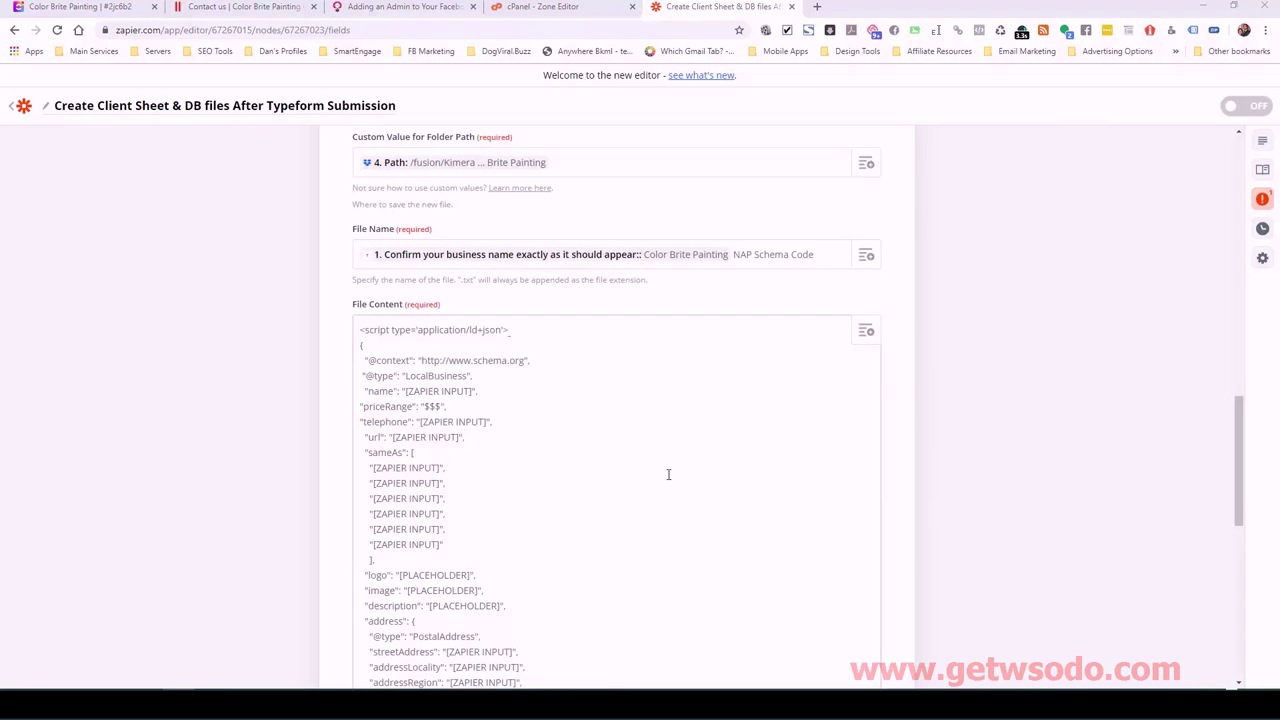
scroll(549, 472, down, 1)
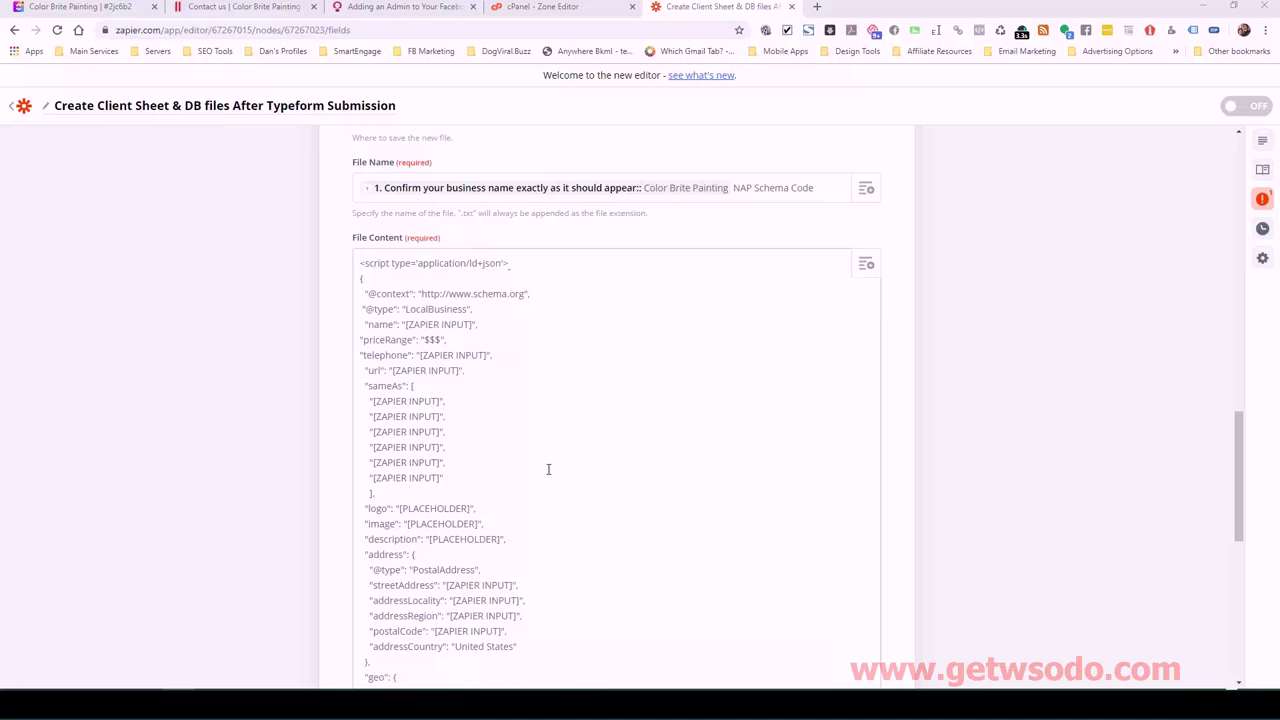
Replace the schema name's [ZAPIER INPUT] with the New Entry answer "Confirm your business name exactly as it should appear".
drag(407, 325, 400, 317)
click(412, 317)
scroll(461, 445, up, 5)
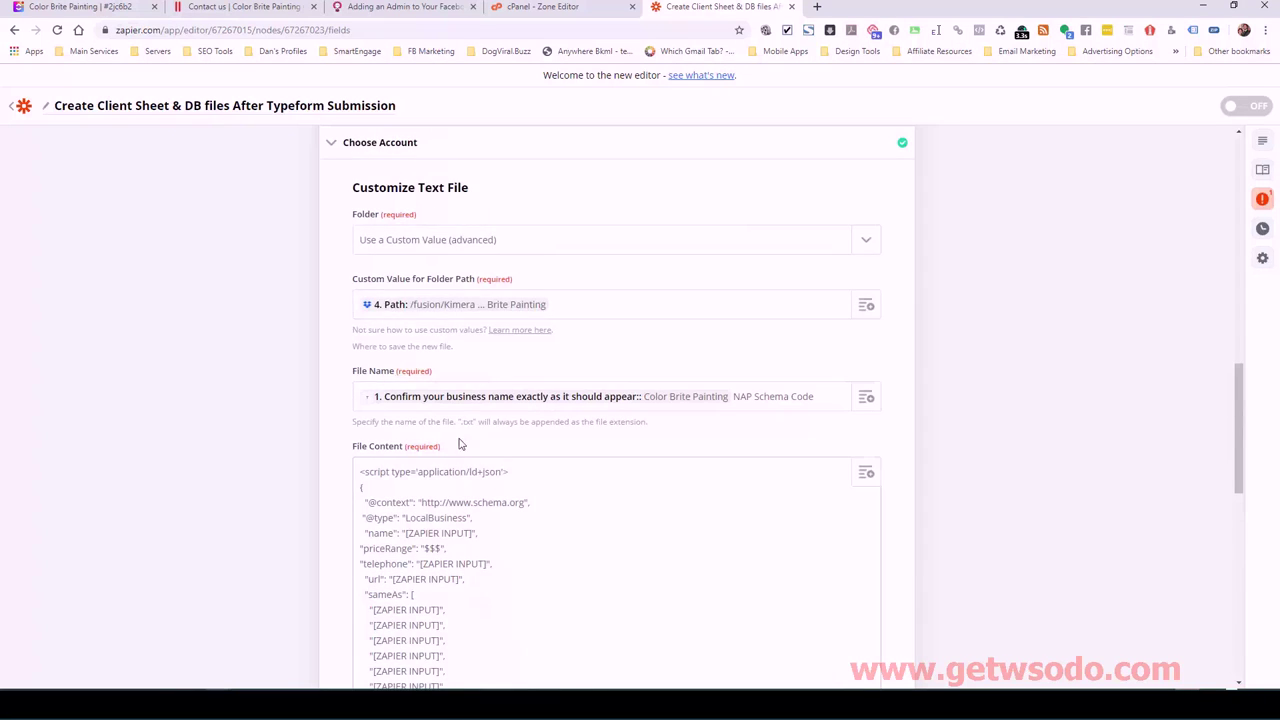
scroll(461, 445, down, 3)
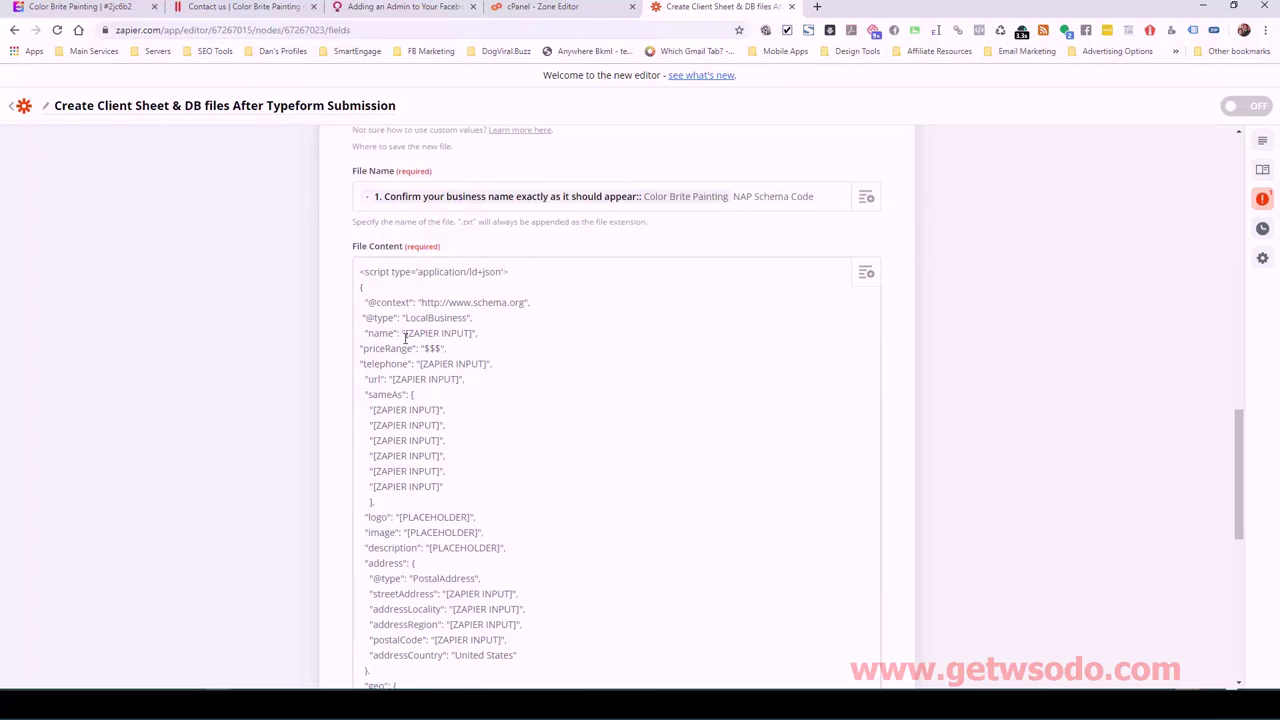
drag(405, 333, 472, 333)
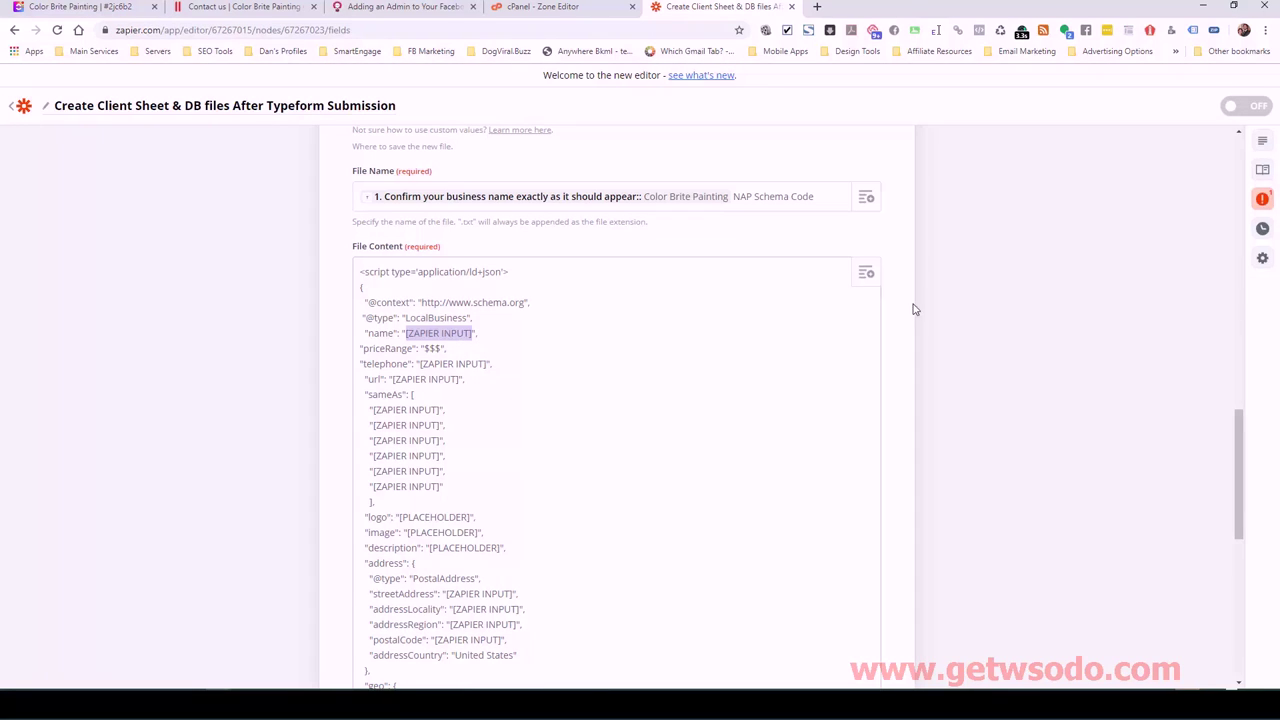
scroll(864, 272, down, 5)
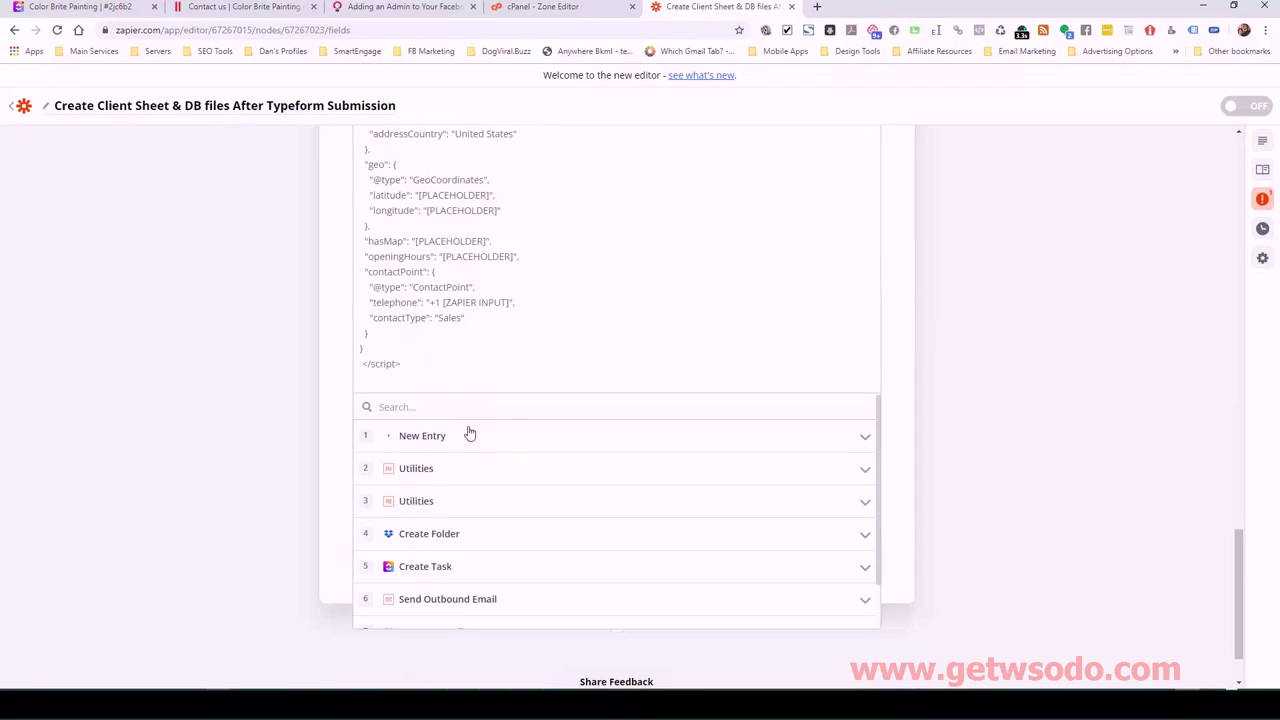
click(430, 439)
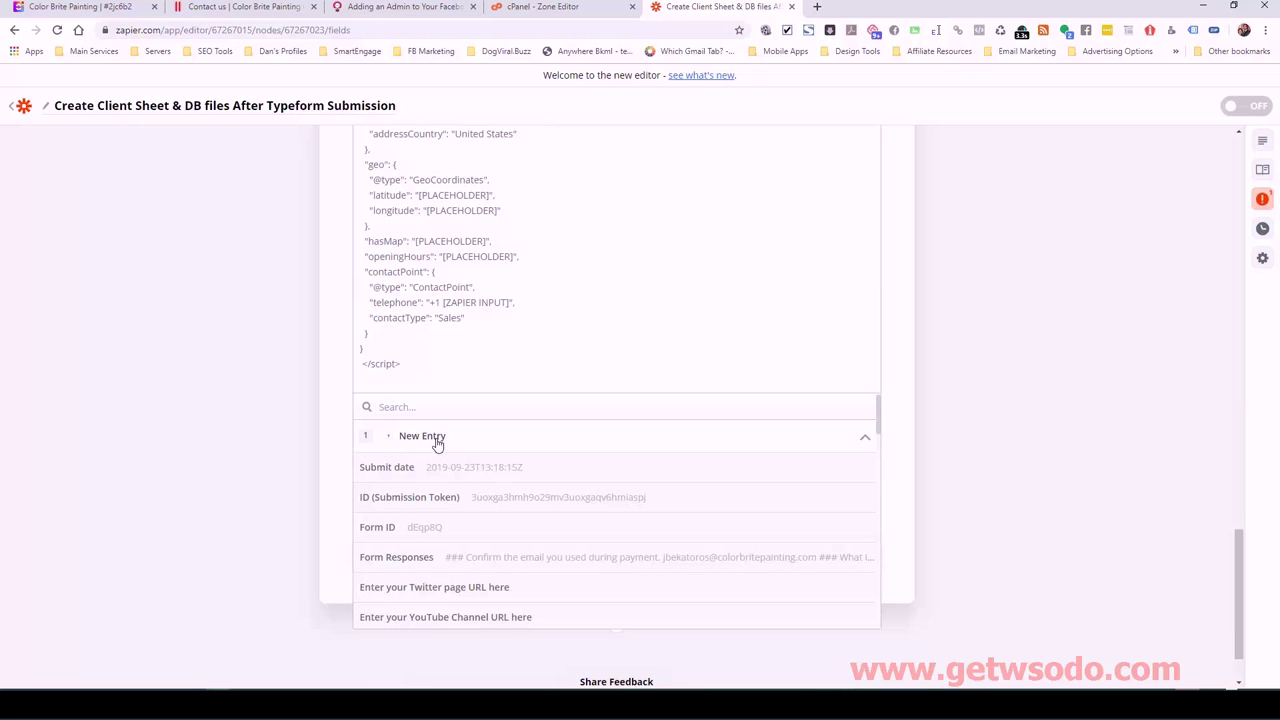
click(428, 407)
text(name)
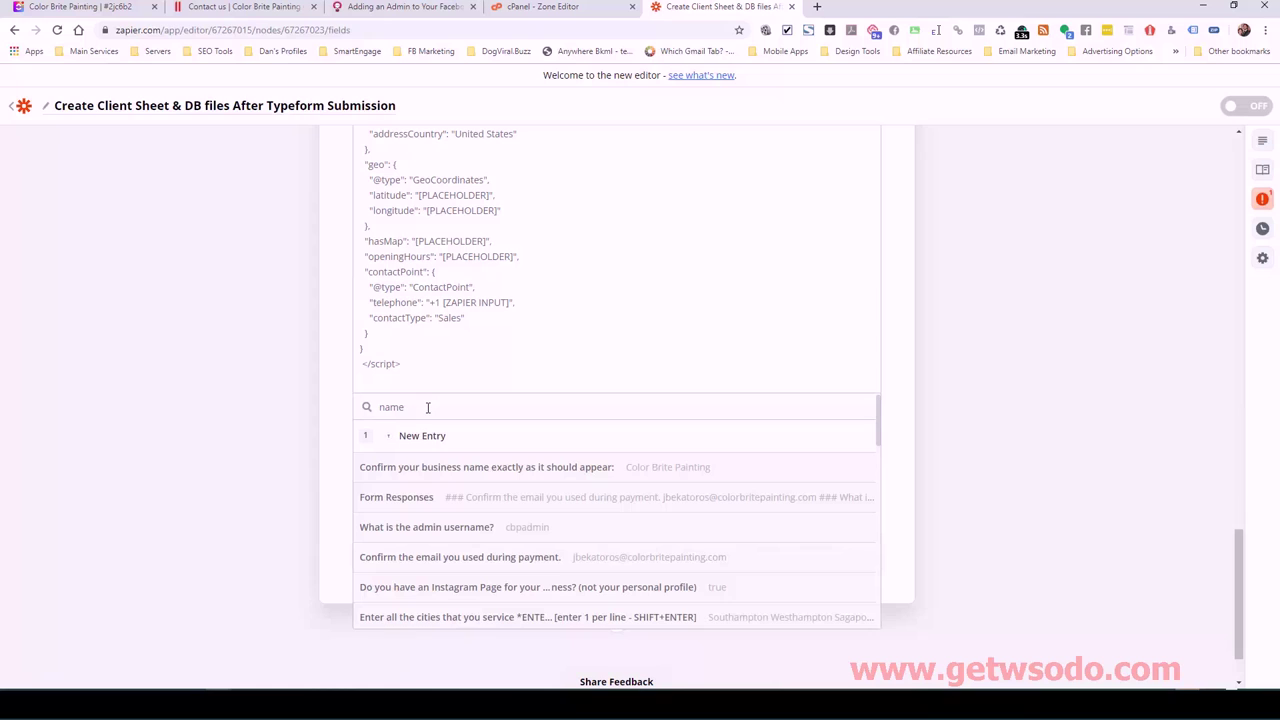
click(665, 467)
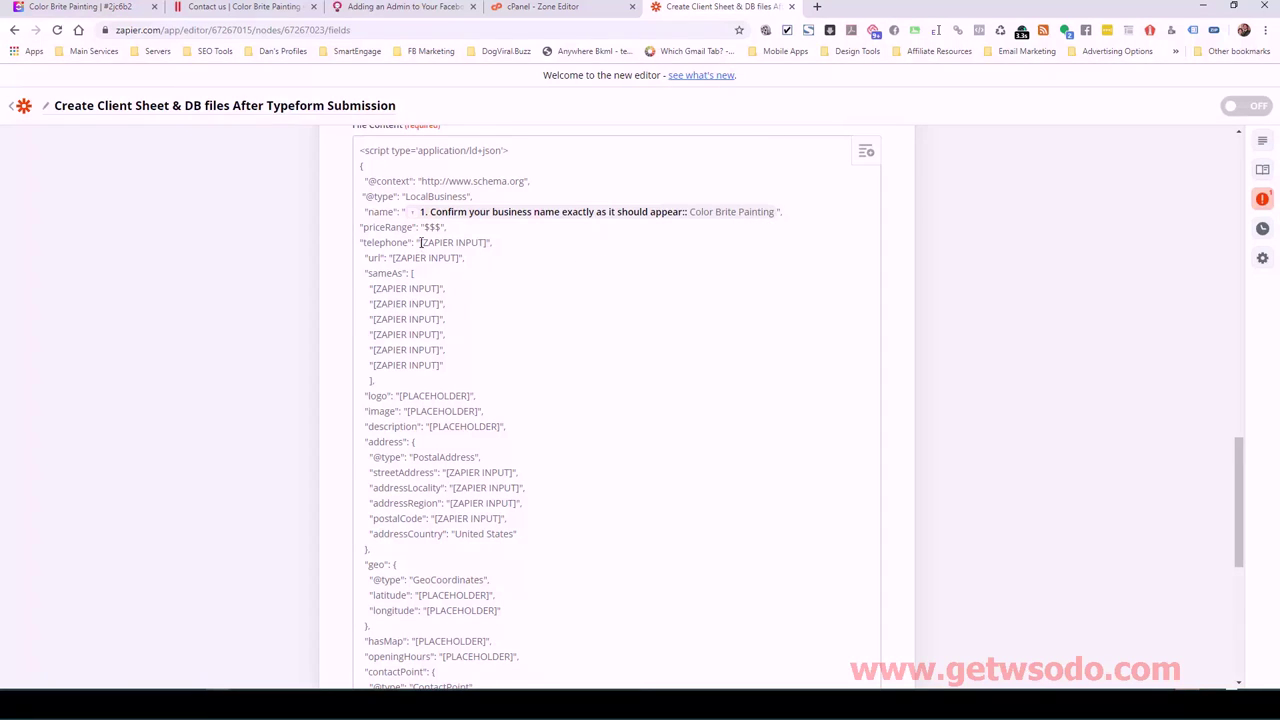
Replace the first telephone [ZAPIER INPUT], below the price range, with the New Entry answer "What is the business phone number?".
drag(419, 242, 487, 242)
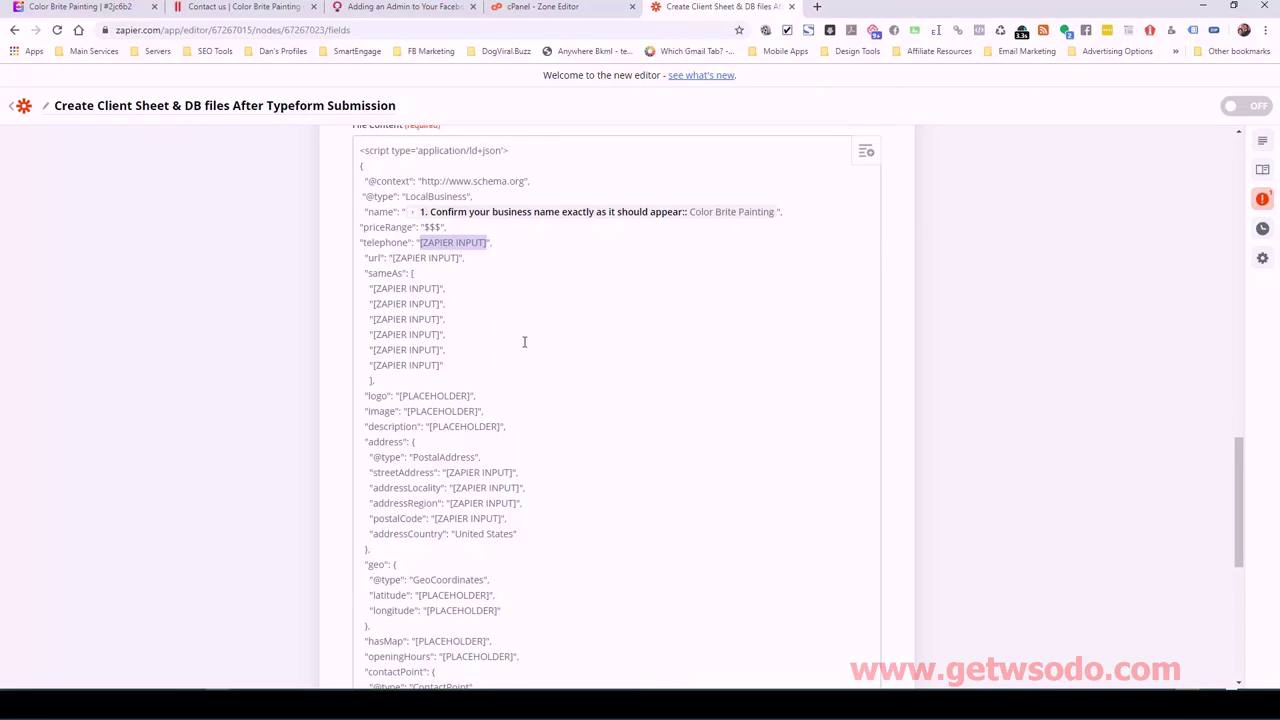
click(866, 152)
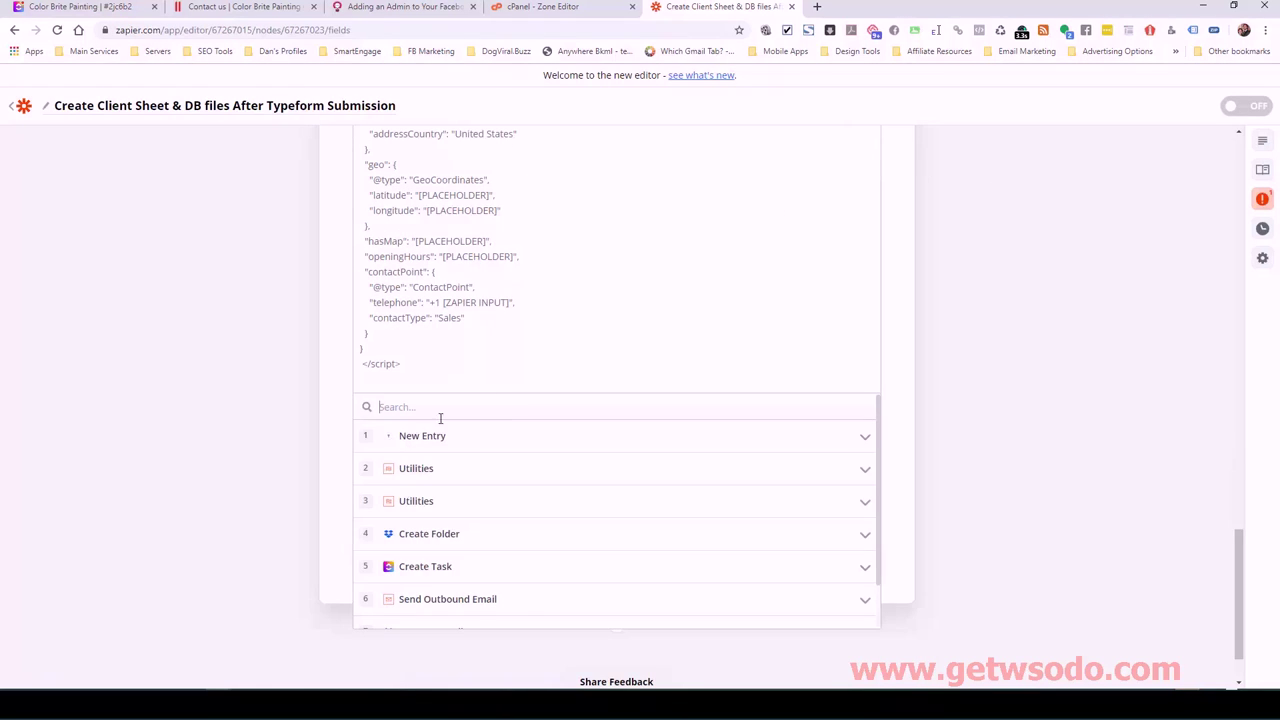
click(414, 447)
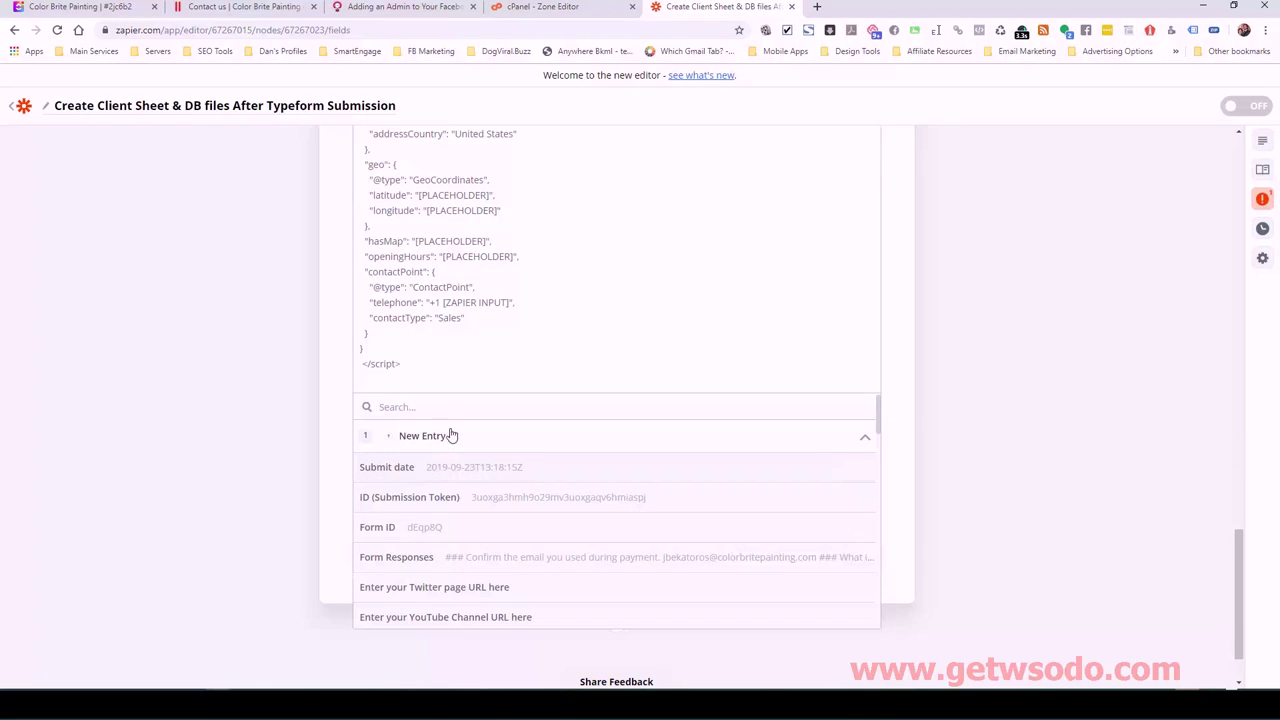
text(phone)
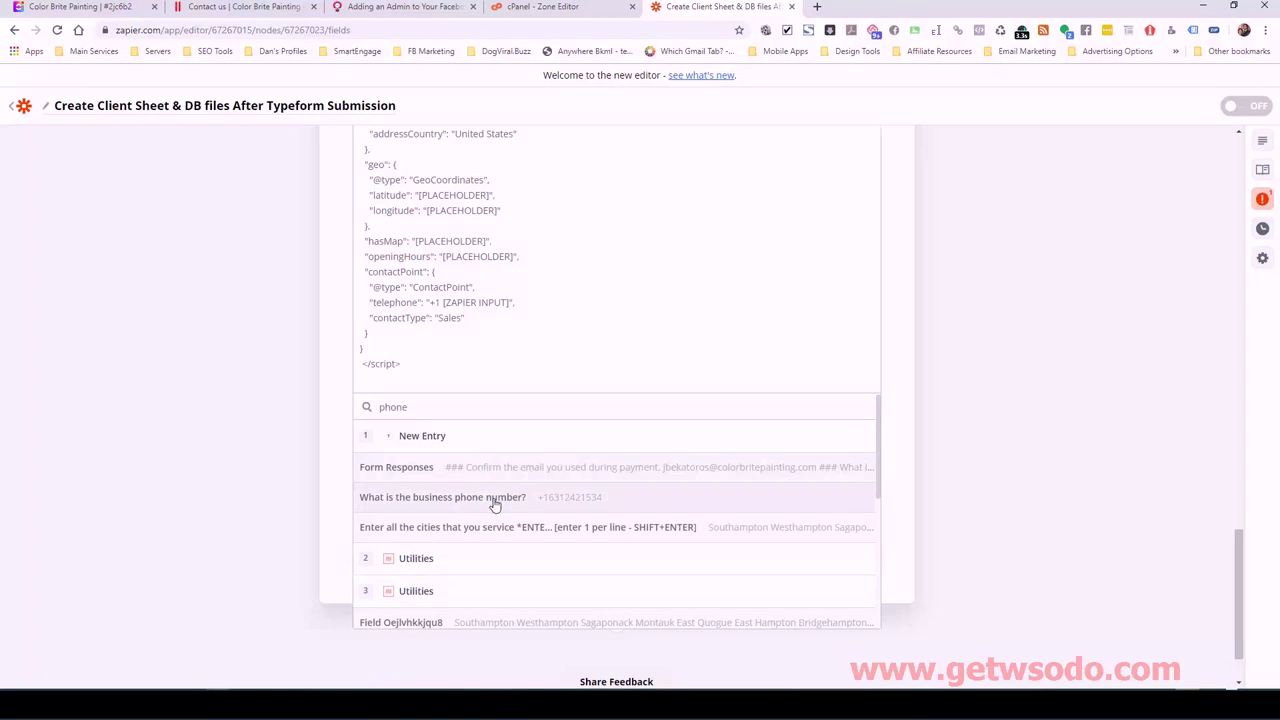
click(567, 502)
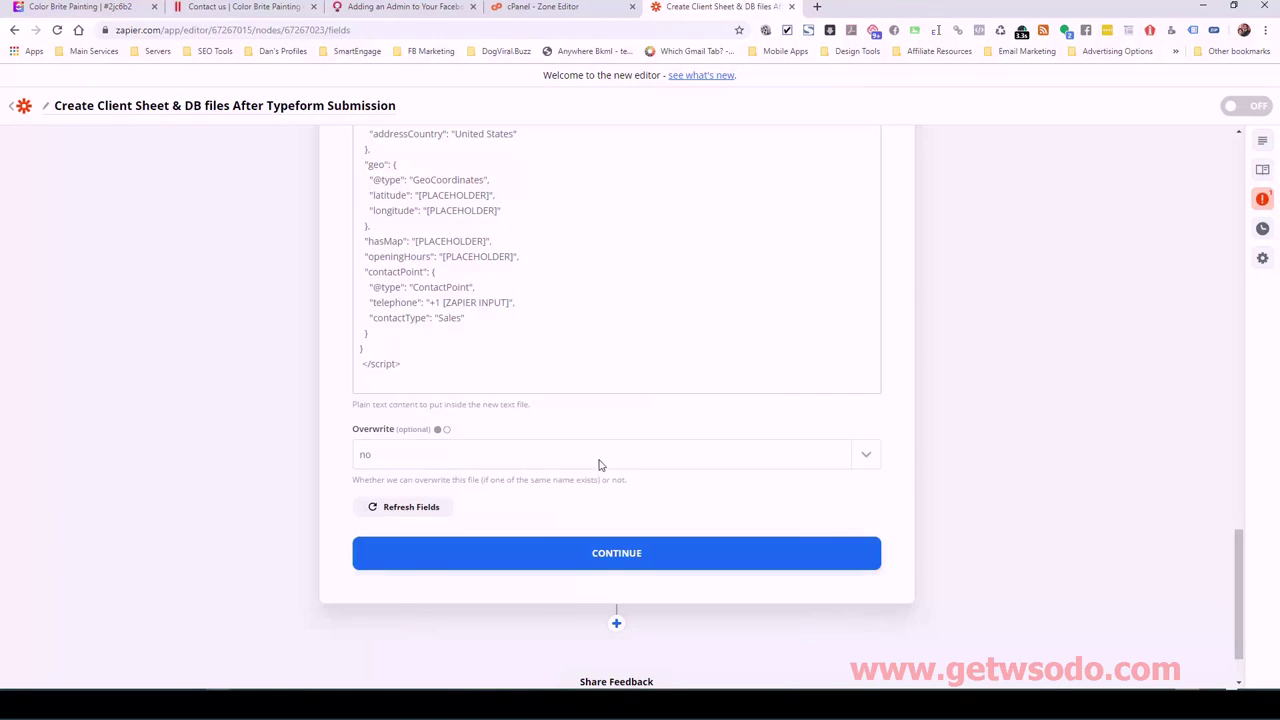
scroll(623, 421, up, 5)
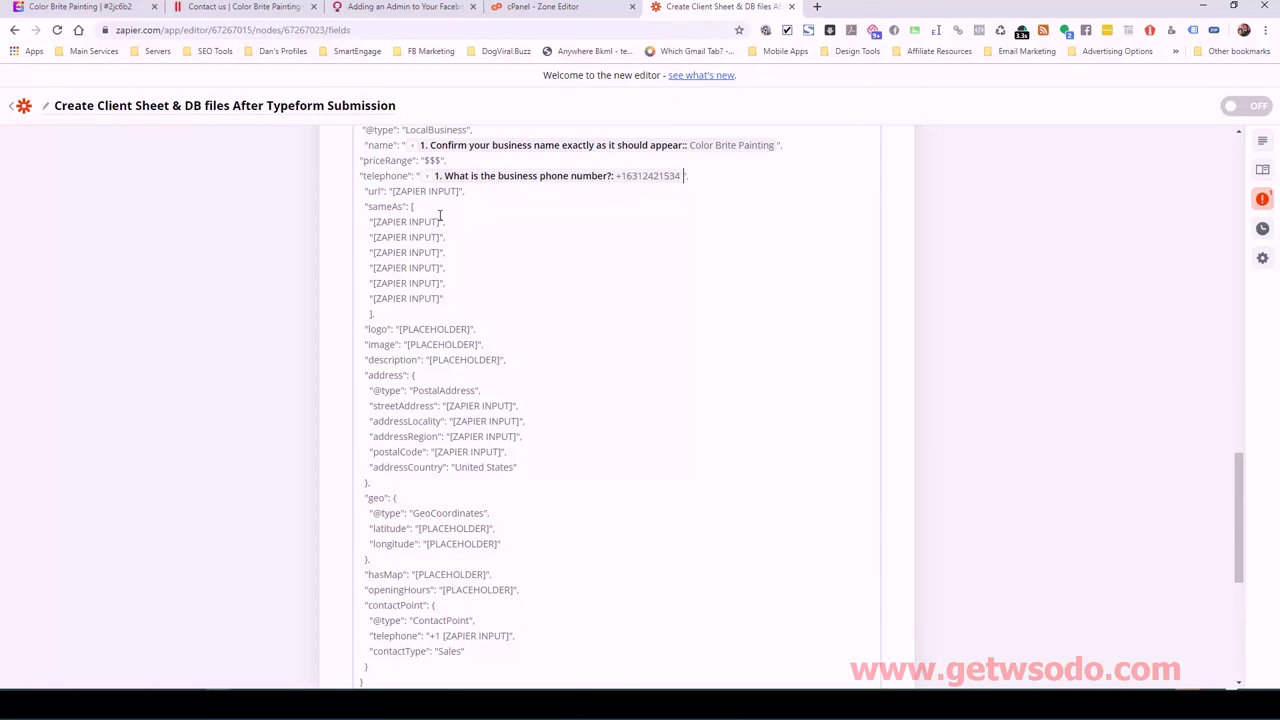
click(768, 368)
Replace the schema url's [ZAPIER INPUT] with the New Entry answer "Please enter your website address".
scroll(768, 390, up, 2)
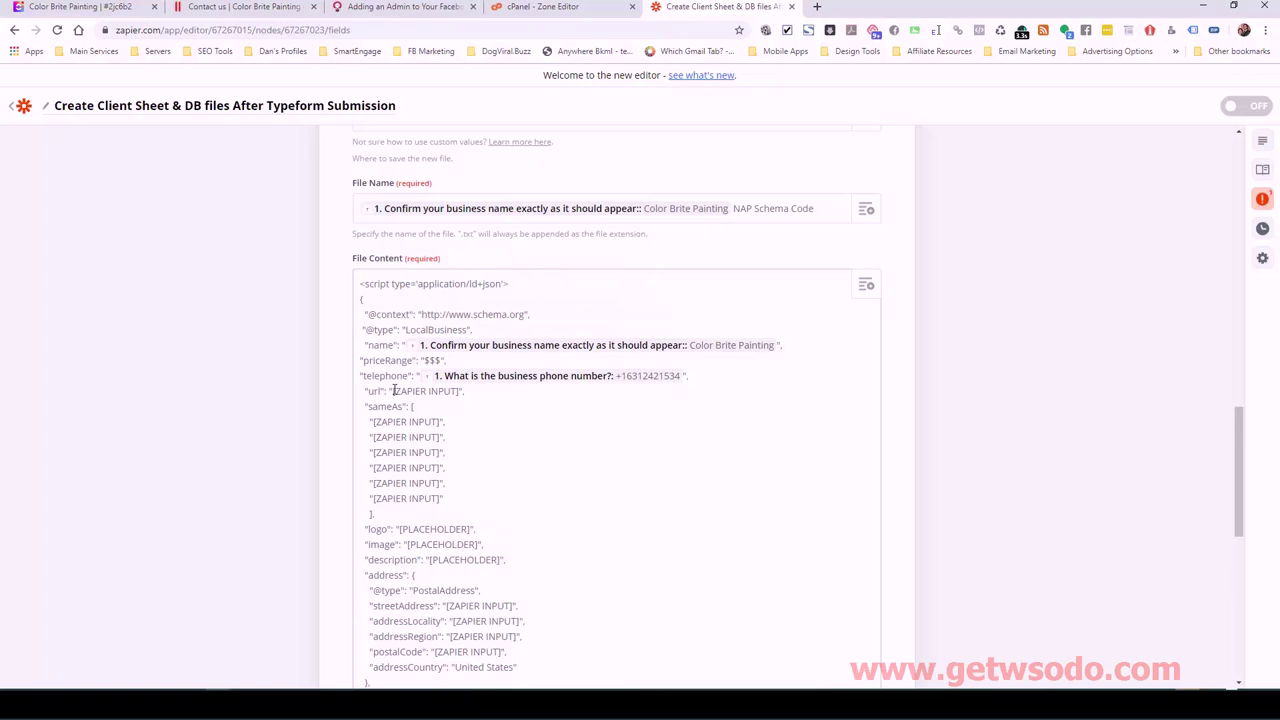
drag(393, 391, 458, 392)
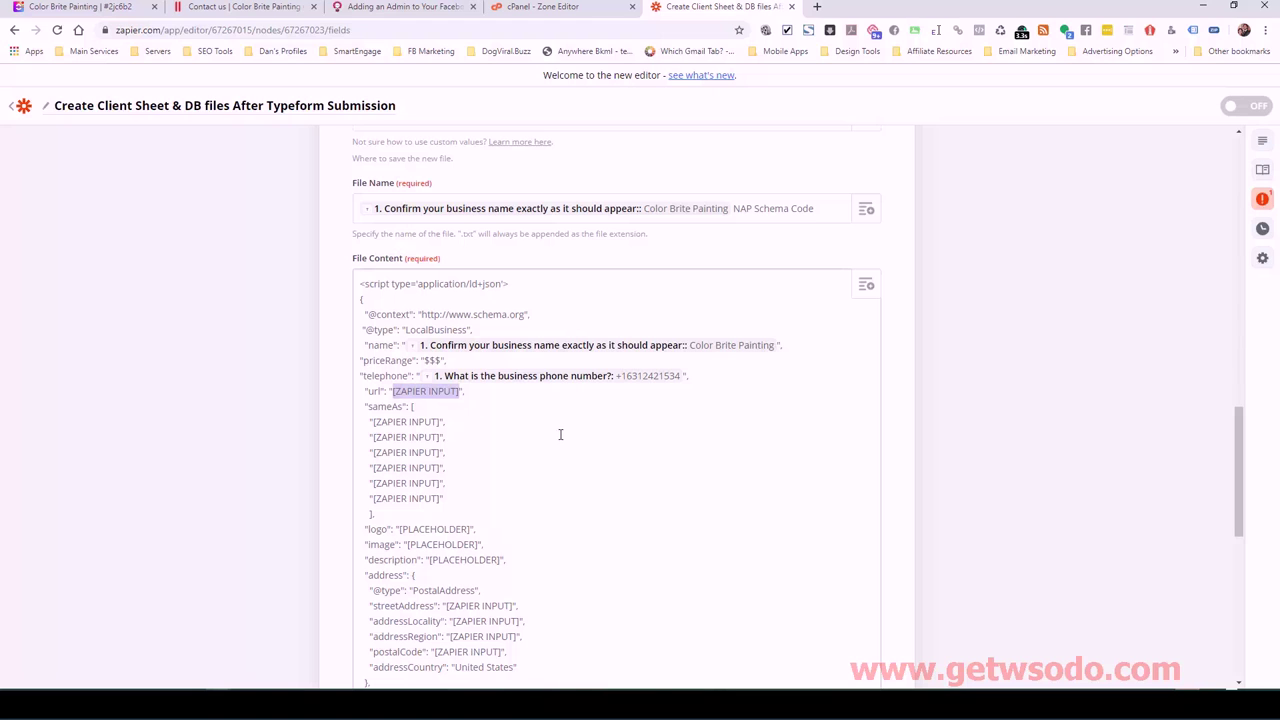
click(867, 286)
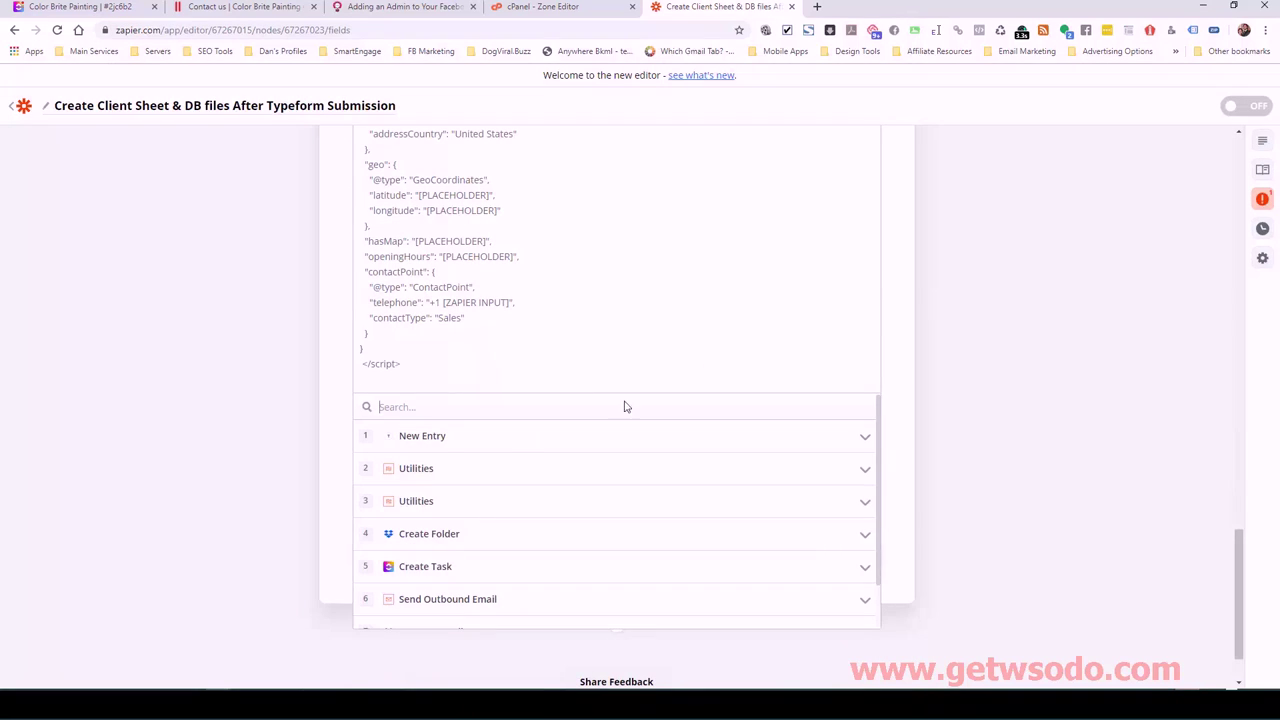
click(434, 445)
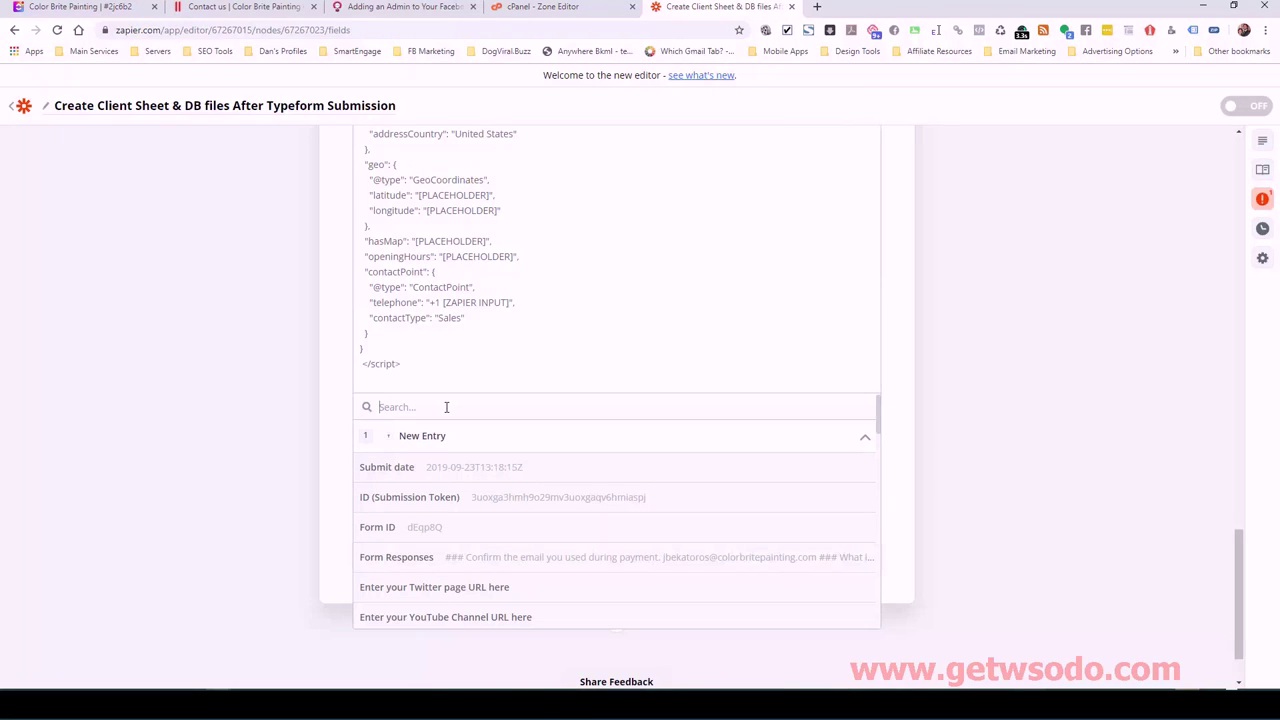
click(446, 407)
text(webs)
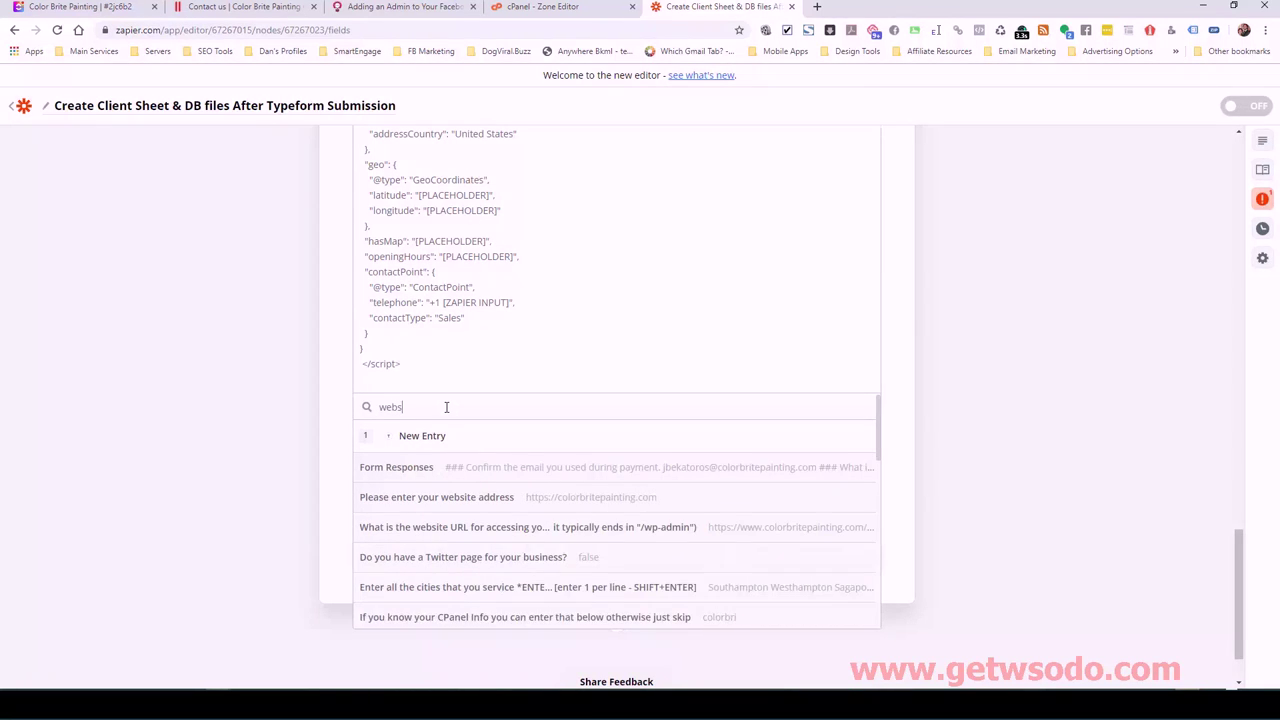
text(ite)
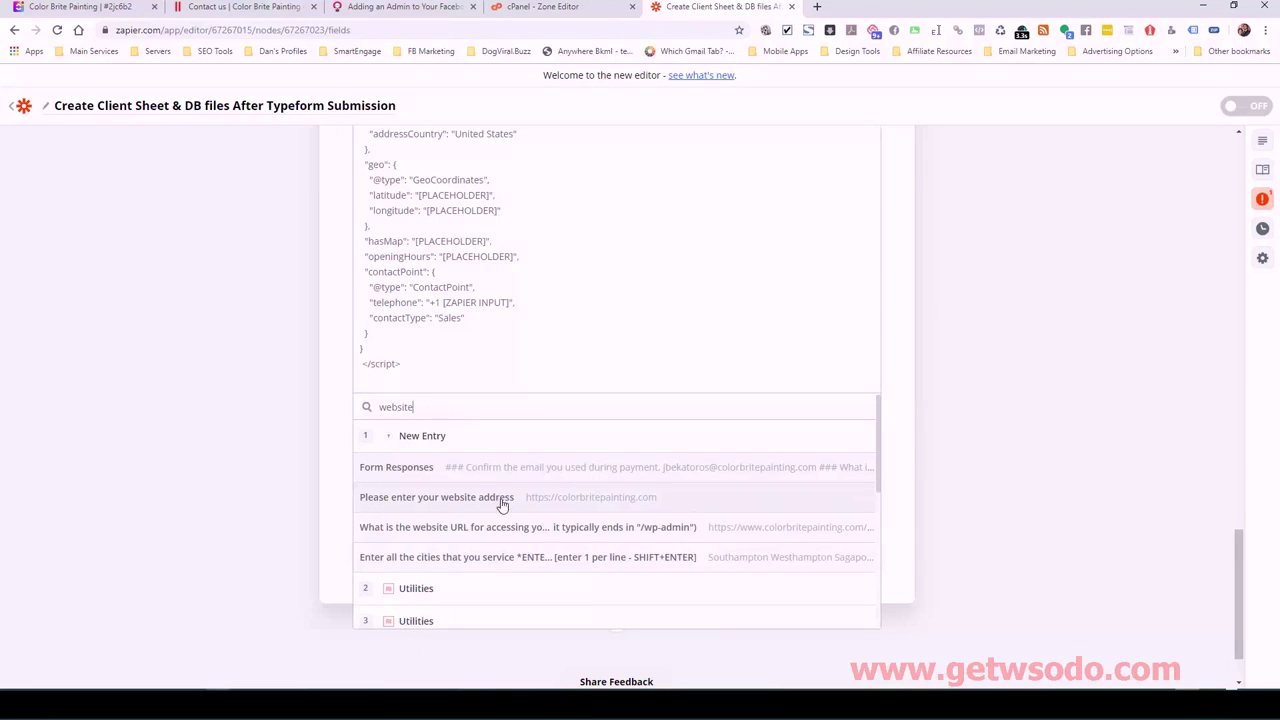
click(622, 506)
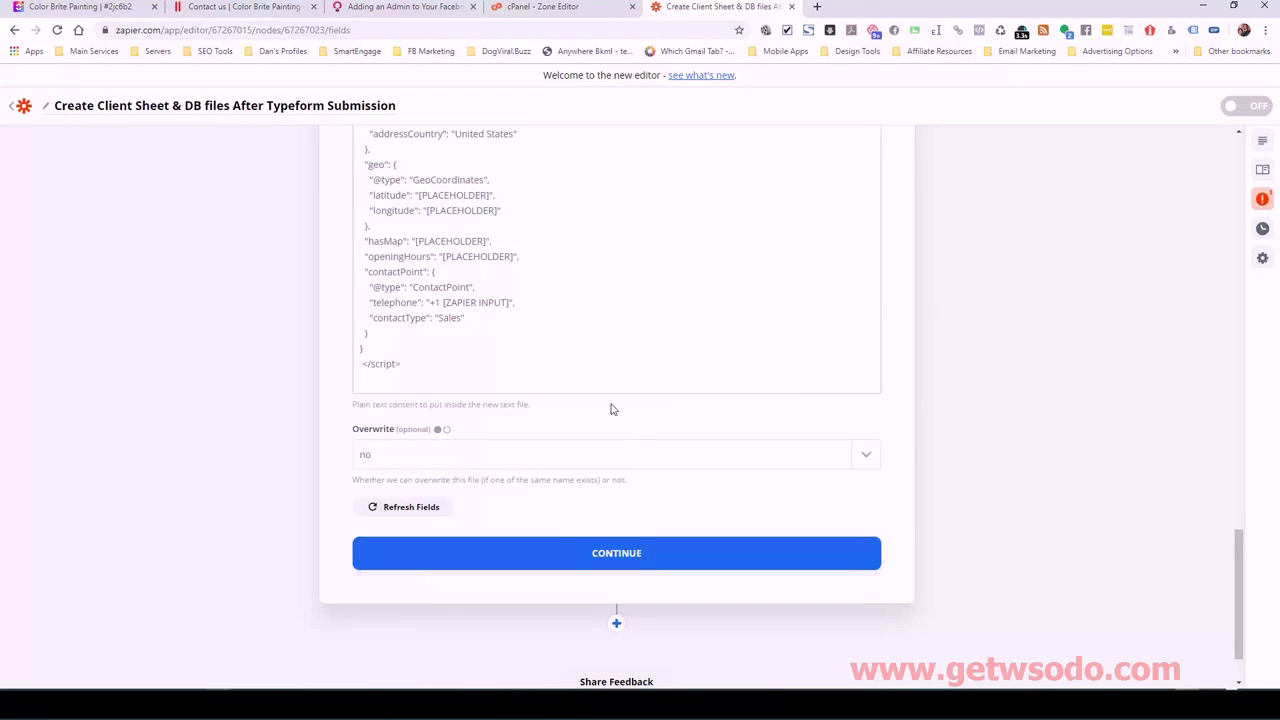
Replace the first [ZAPIER INPUT] in the sameAs list with the New Entry answer "Enter your Facebook page URL here".
scroll(613, 409, up, 3)
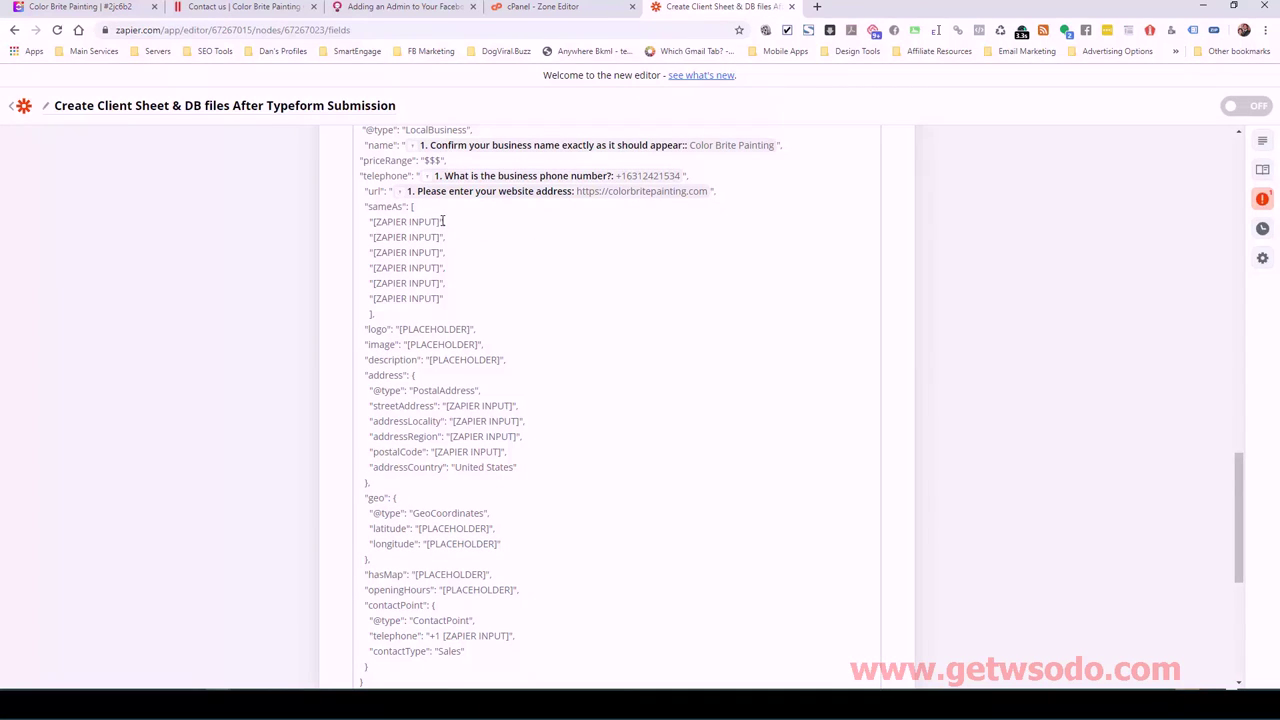
drag(441, 221, 373, 222)
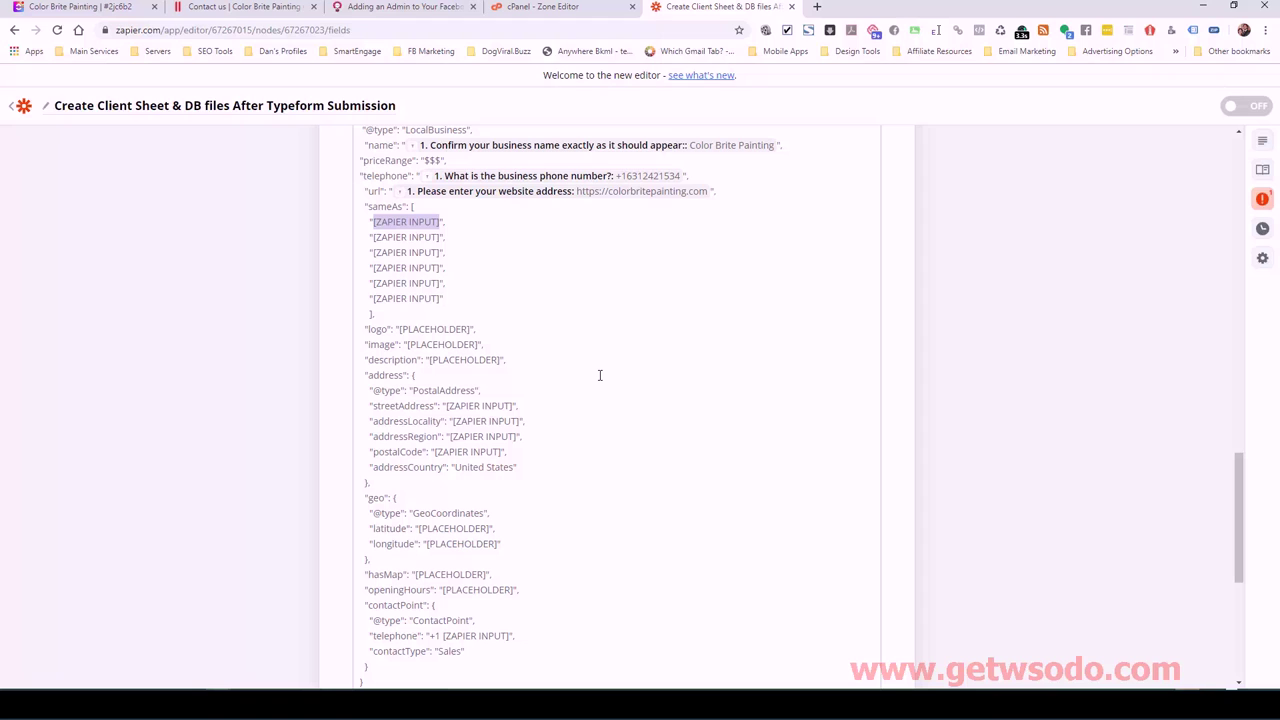
scroll(632, 374, up, 2)
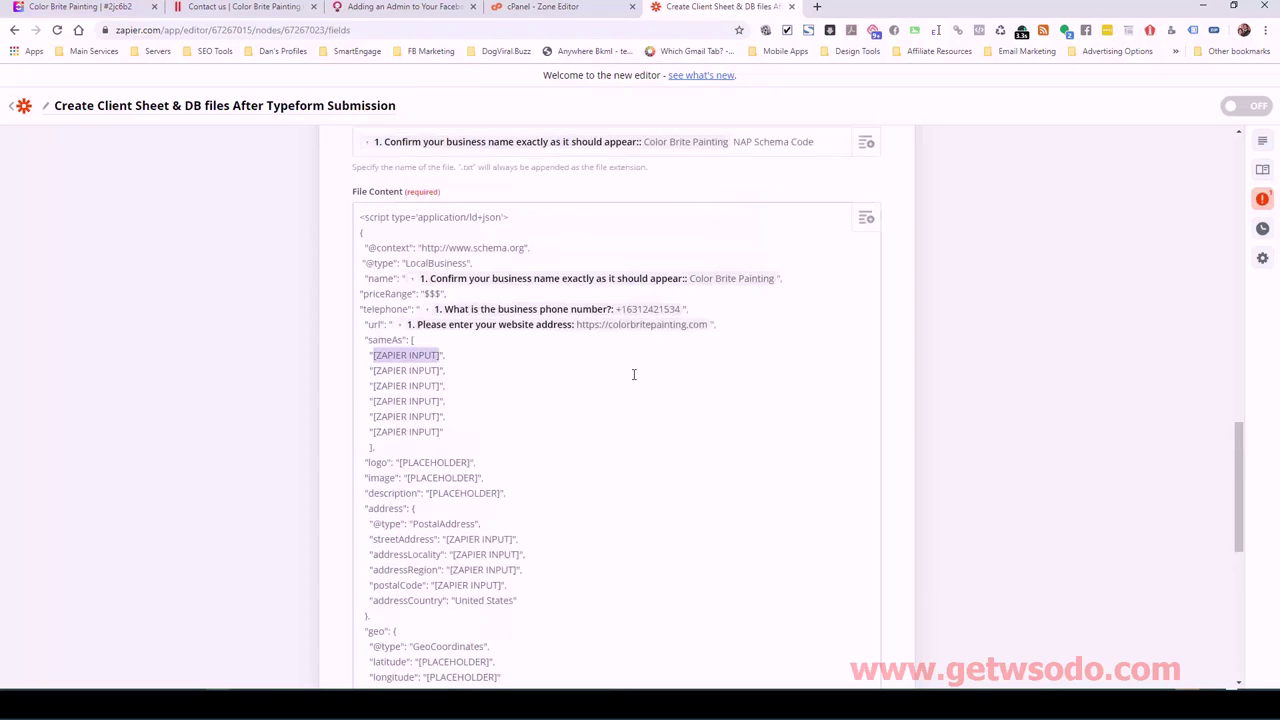
click(866, 217)
click(449, 435)
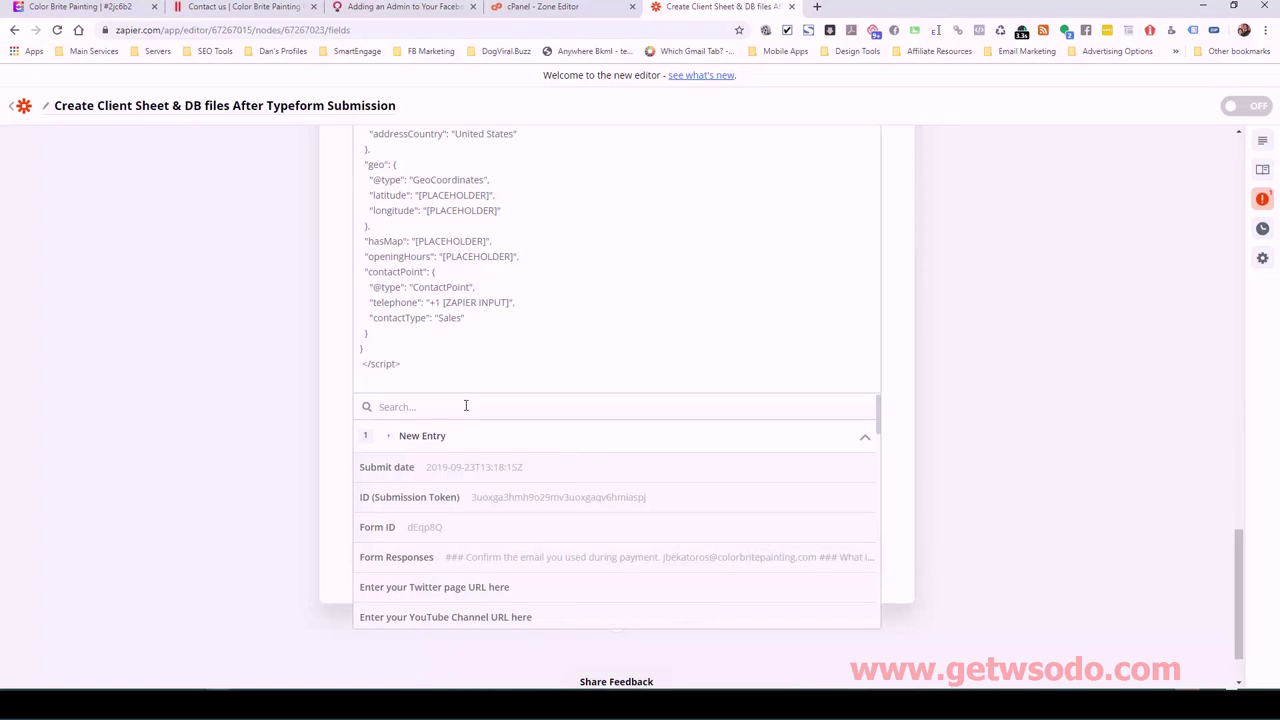
click(465, 405)
text(fac)
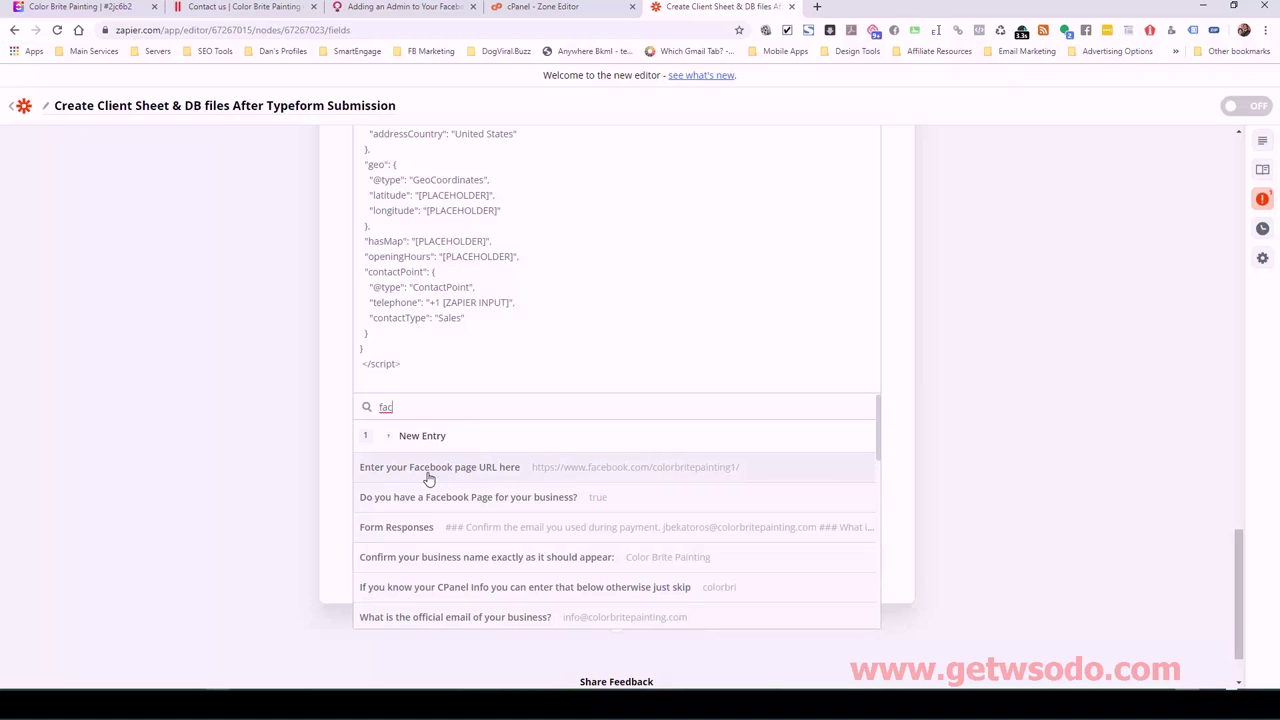
click(550, 467)
Replace the second sameAs entry's [ZAPIER INPUT] with the New Entry answer "Do you have a Twitter page for your business?".
scroll(551, 325, up, 3)
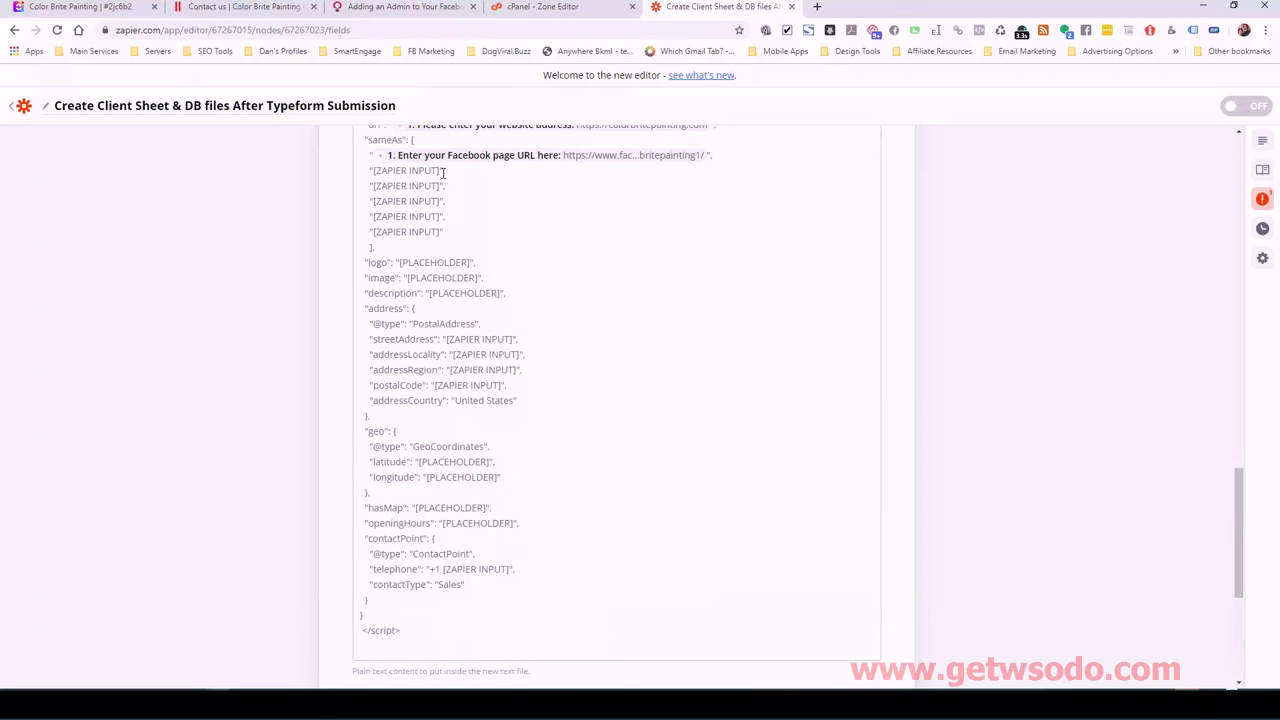
drag(443, 170, 373, 172)
scroll(894, 366, up, 4)
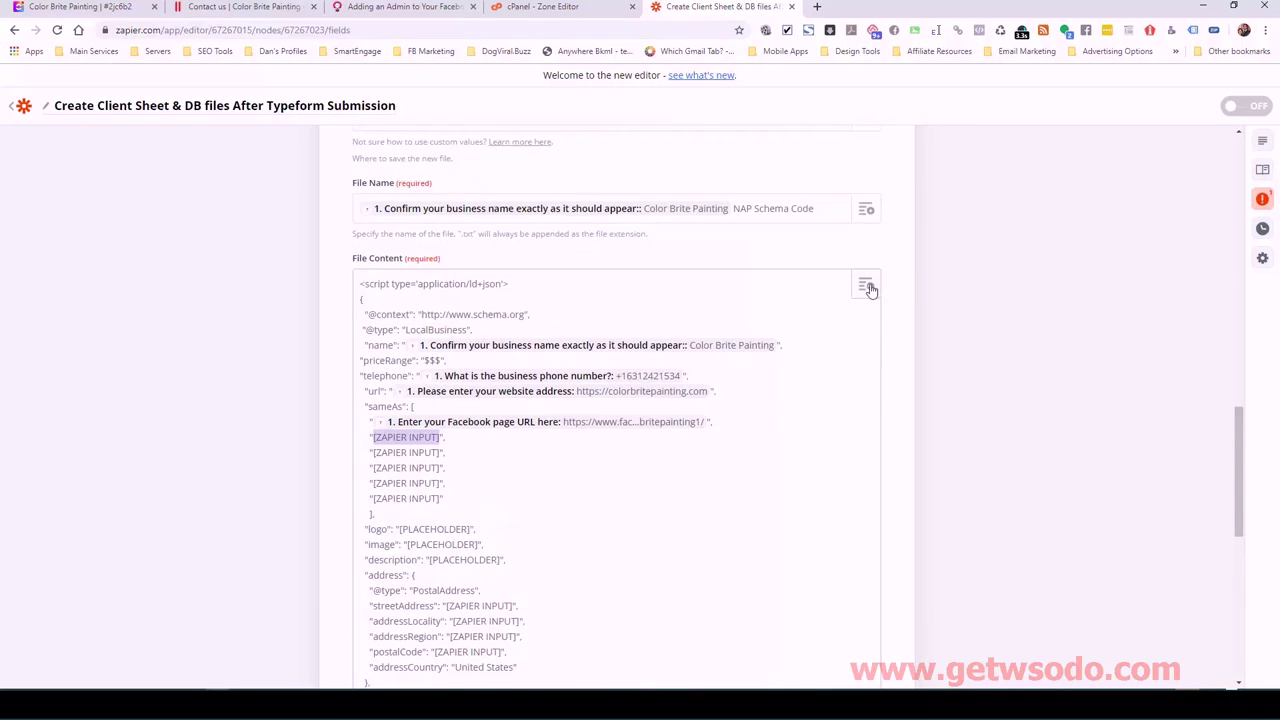
click(866, 285)
click(452, 439)
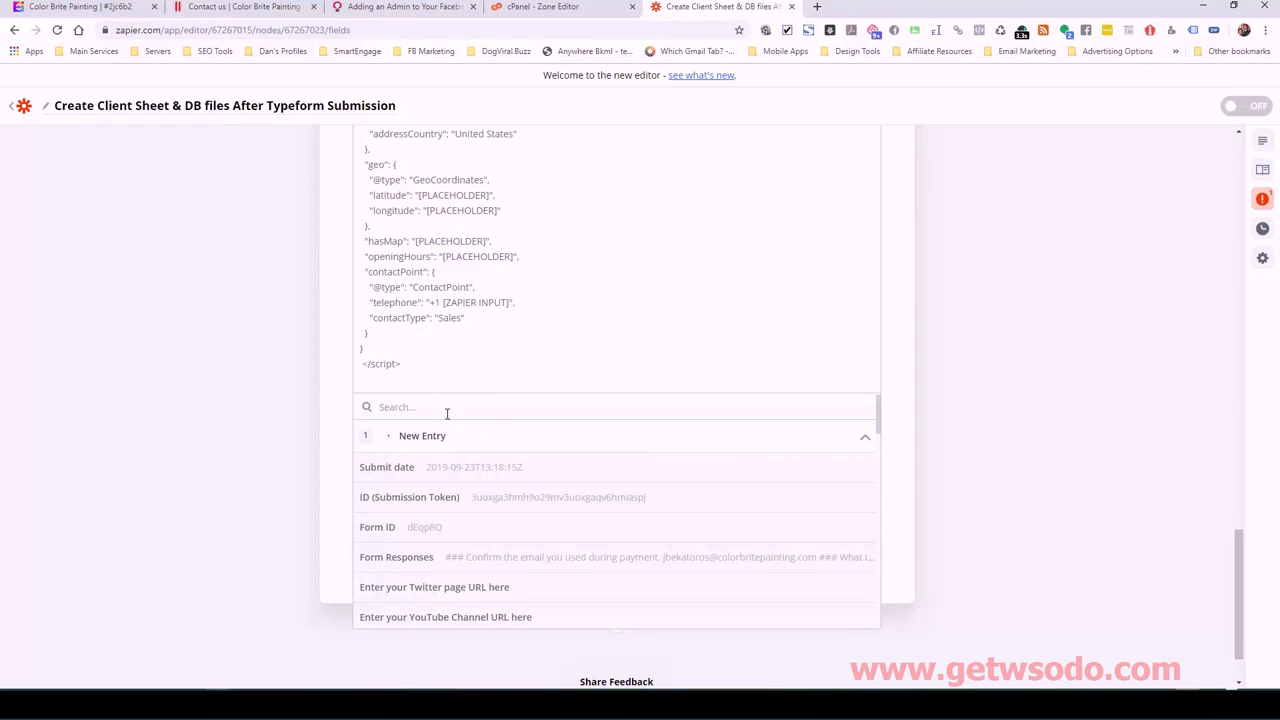
click(447, 407)
text(twitt)
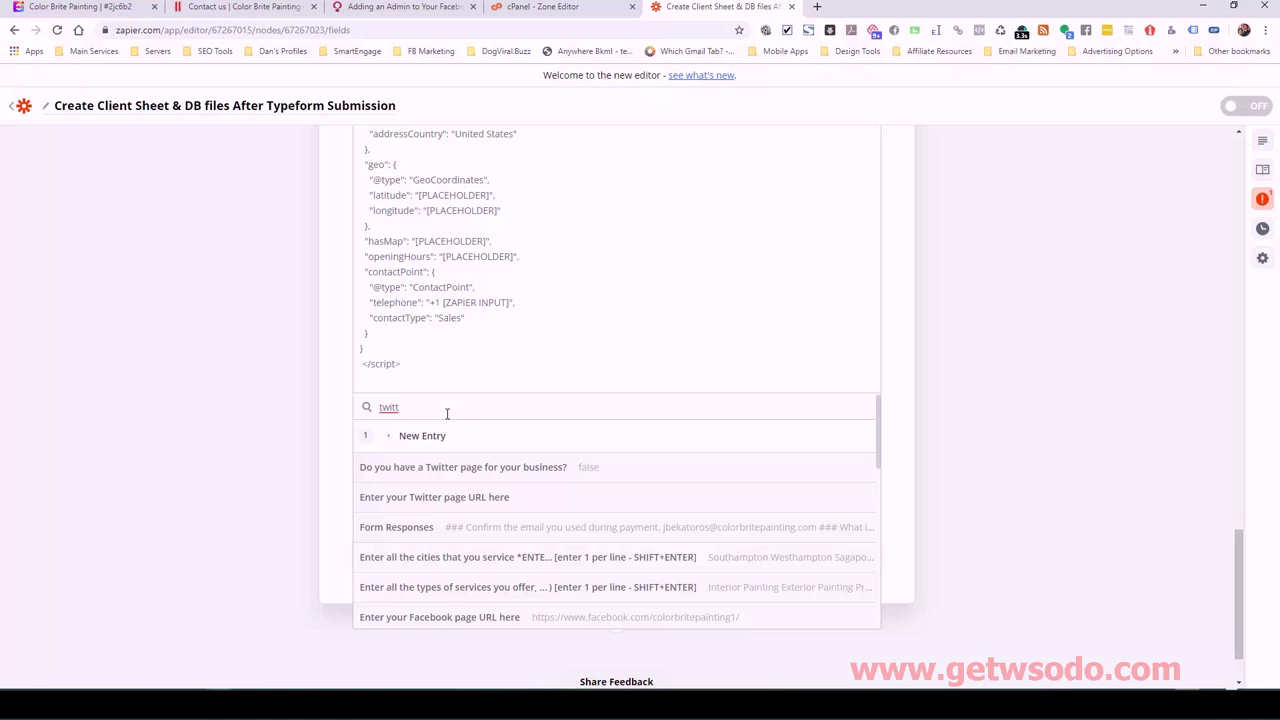
click(505, 466)
Replace the third sameAs entry's [ZAPIER INPUT] with the New Entry answer "Enter your Instagram page URL here".
scroll(563, 403, up, 4)
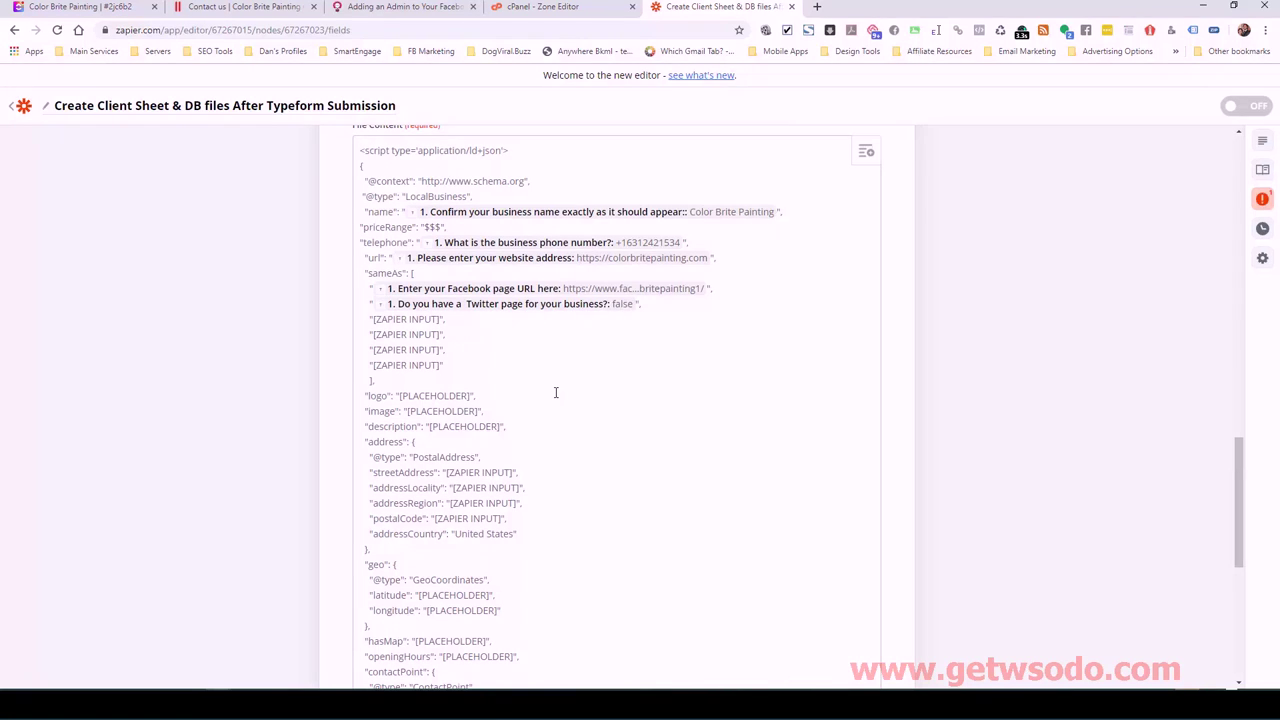
click(440, 318)
drag(440, 318, 374, 318)
click(866, 152)
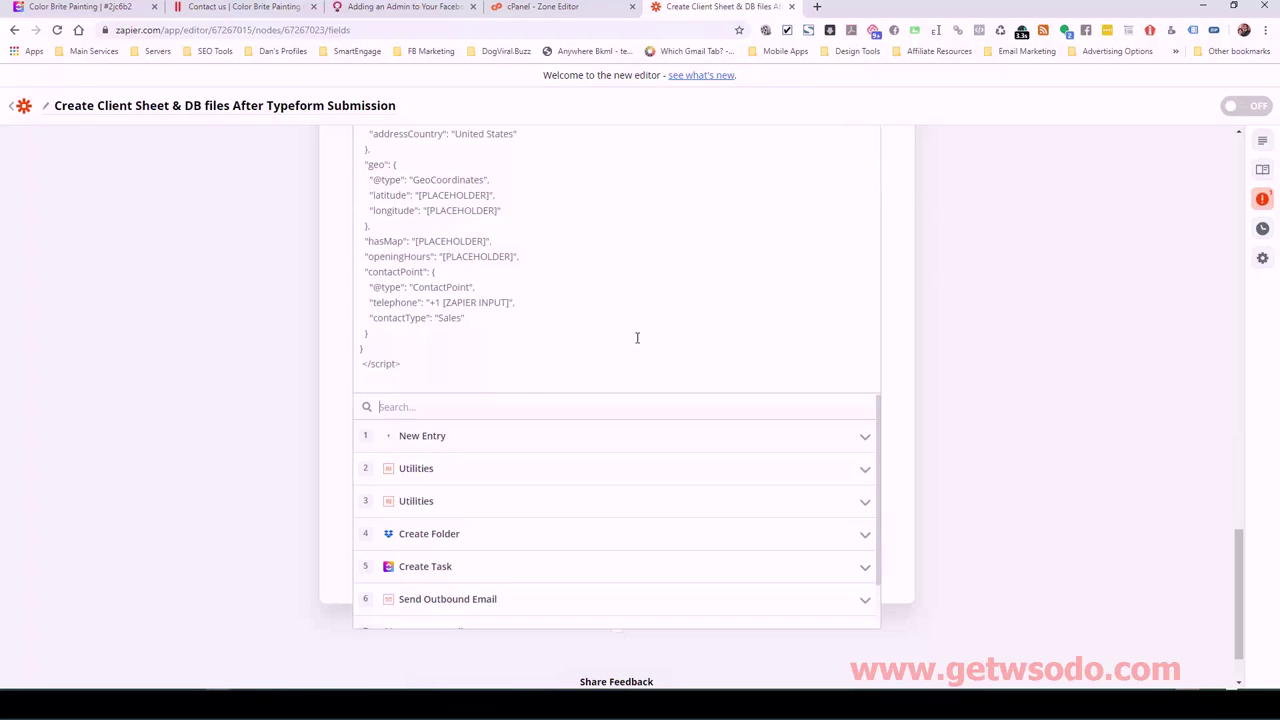
click(428, 438)
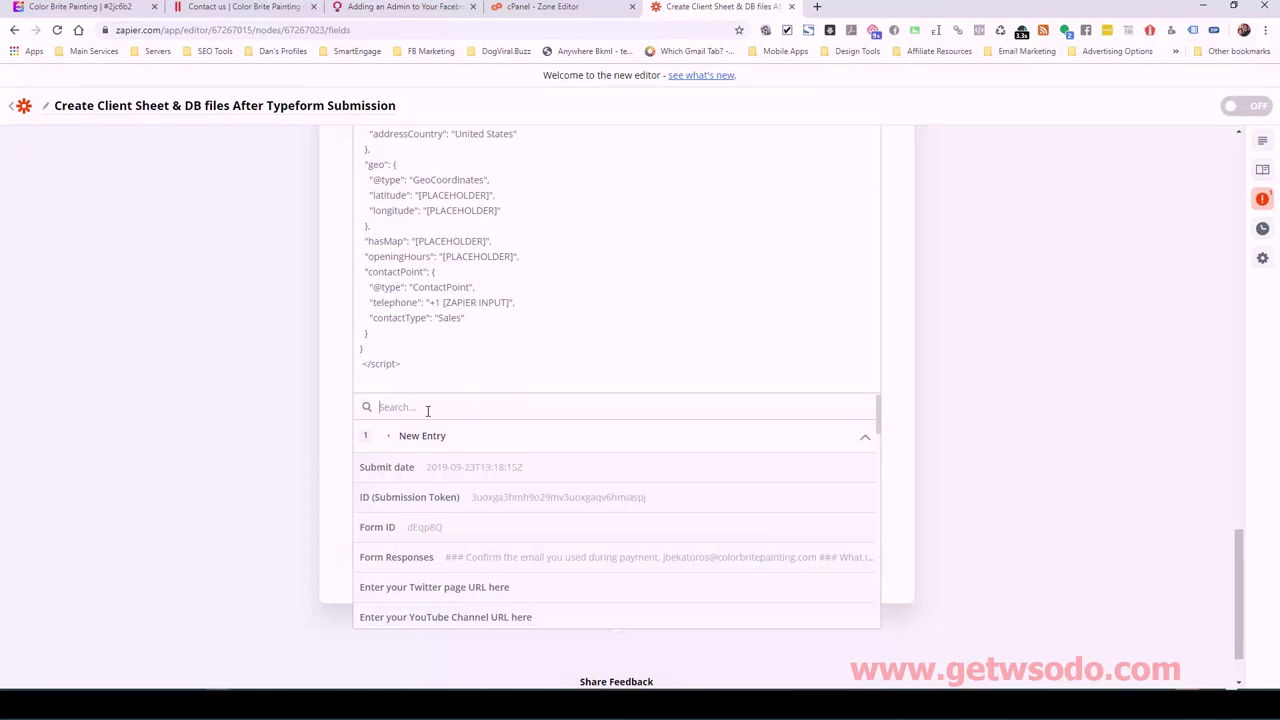
click(427, 408)
text(inst)
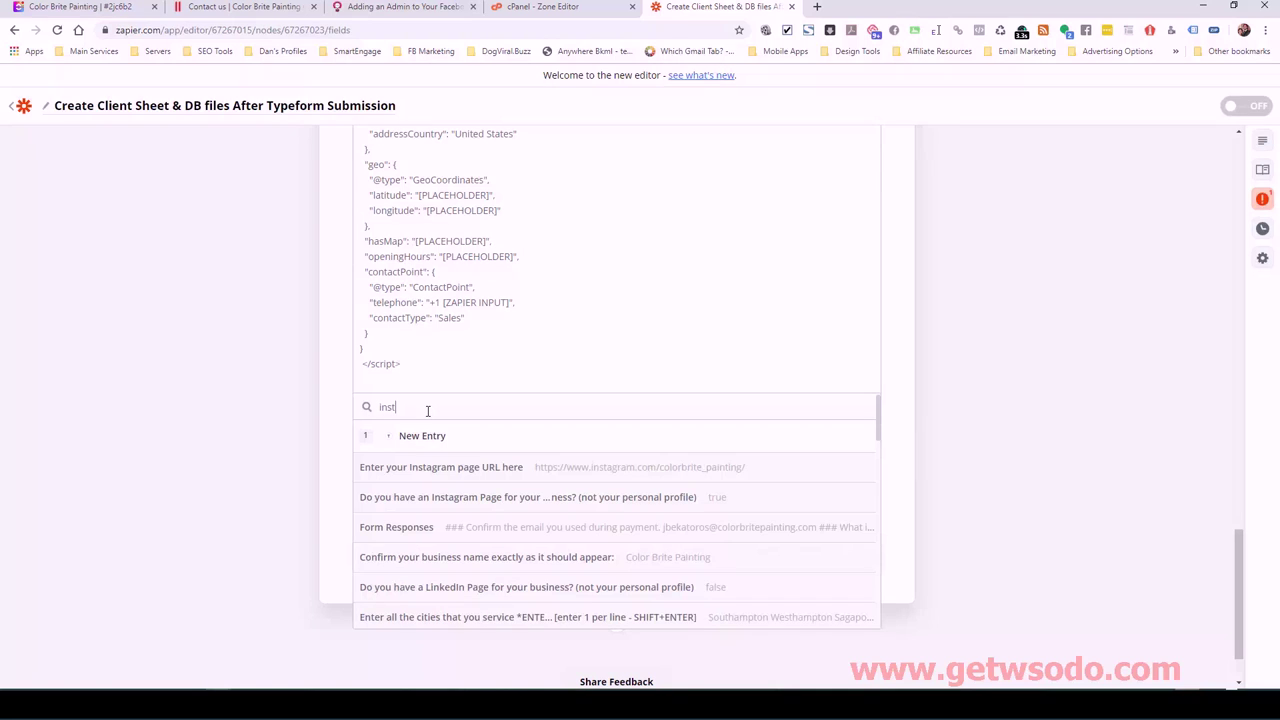
click(513, 467)
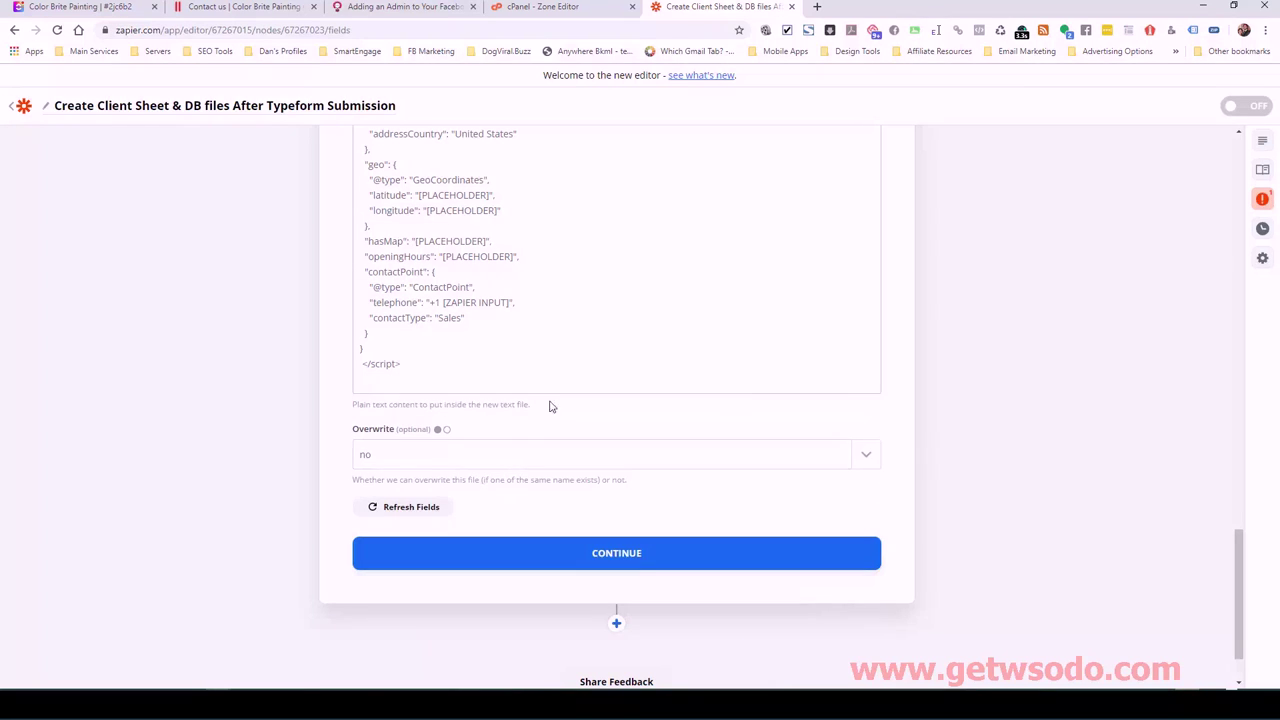
Replace the fourth sameAs entry's [ZAPIER INPUT] with the New Entry answer "Enter your Yelp page URL here".
scroll(563, 380, up, 3)
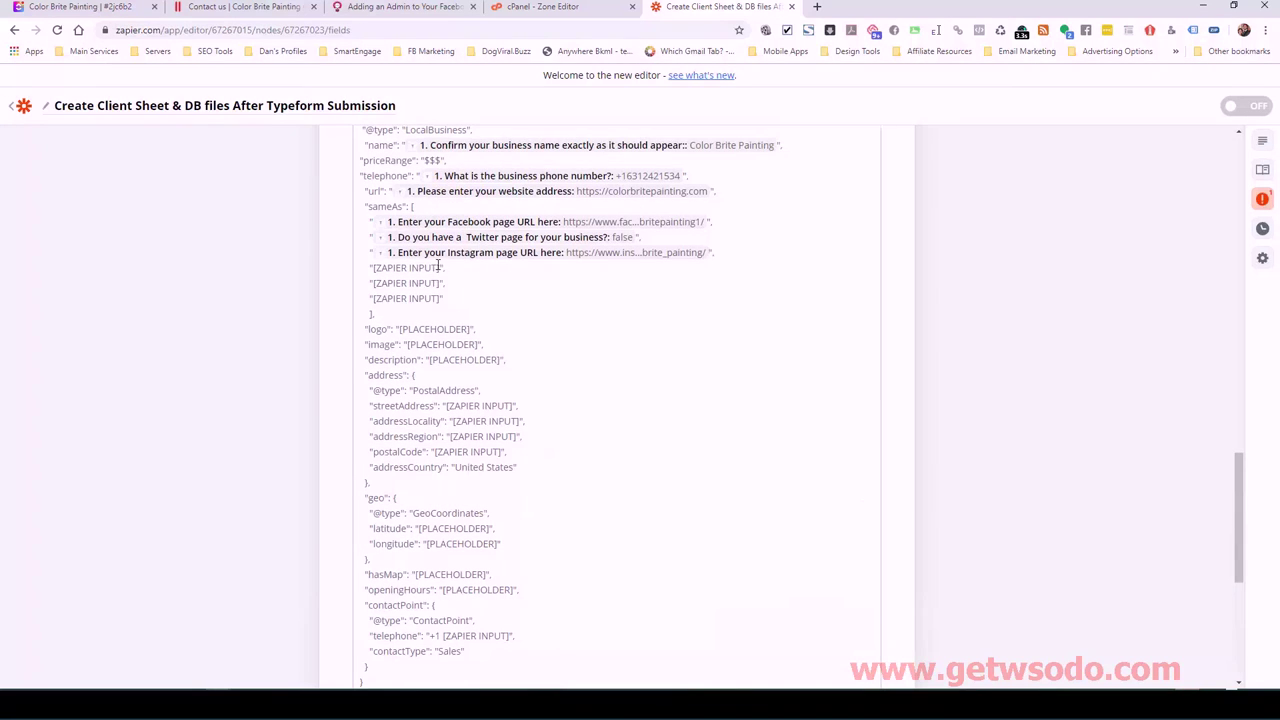
drag(431, 268, 373, 268)
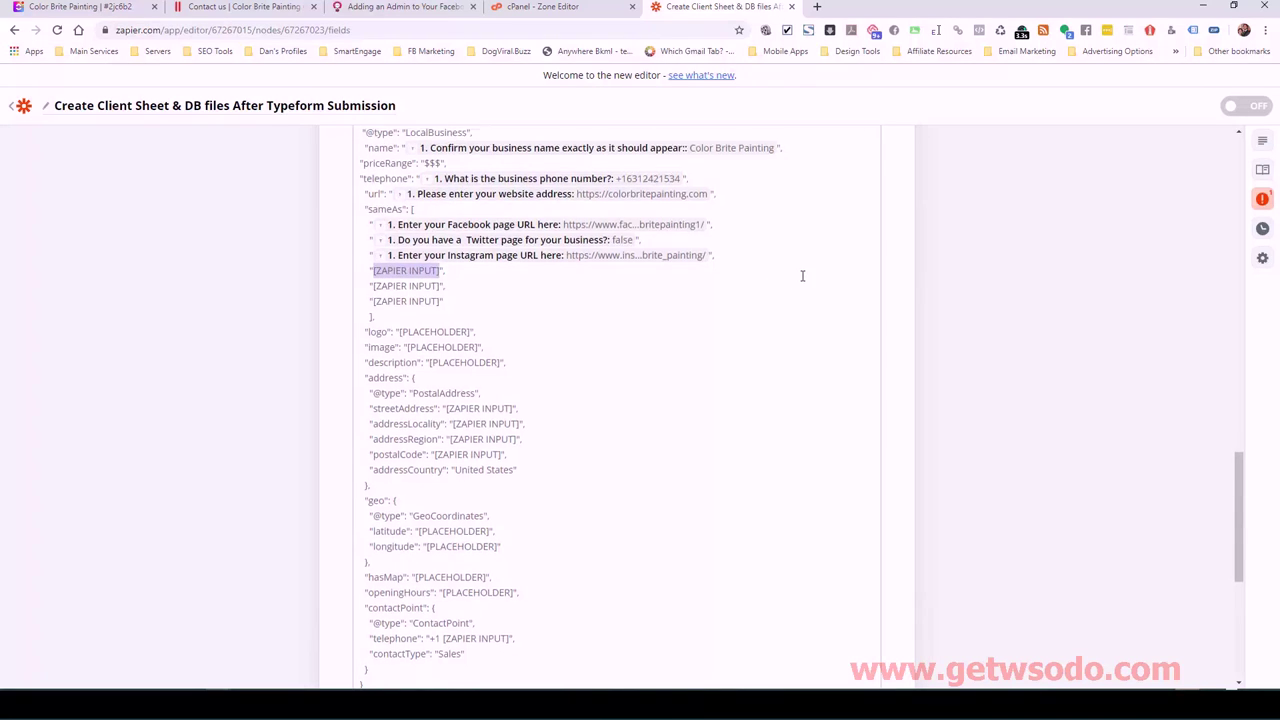
scroll(840, 240, up, 1)
click(866, 151)
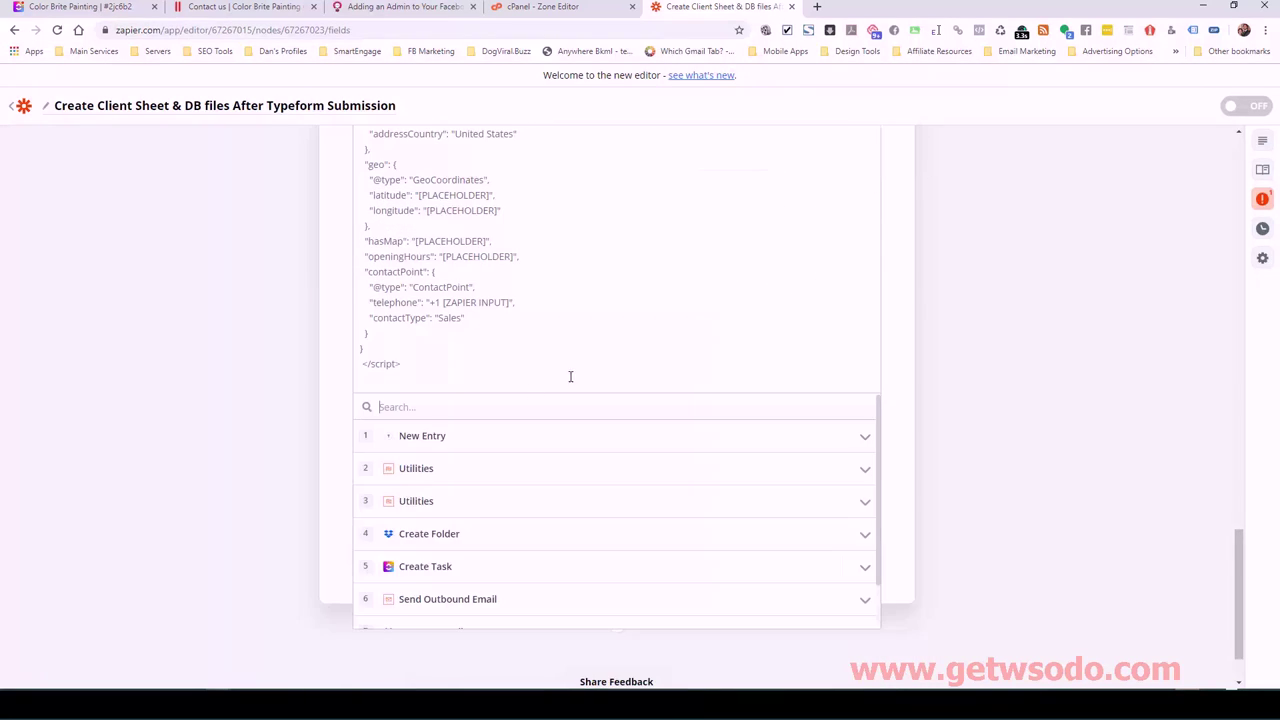
click(419, 442)
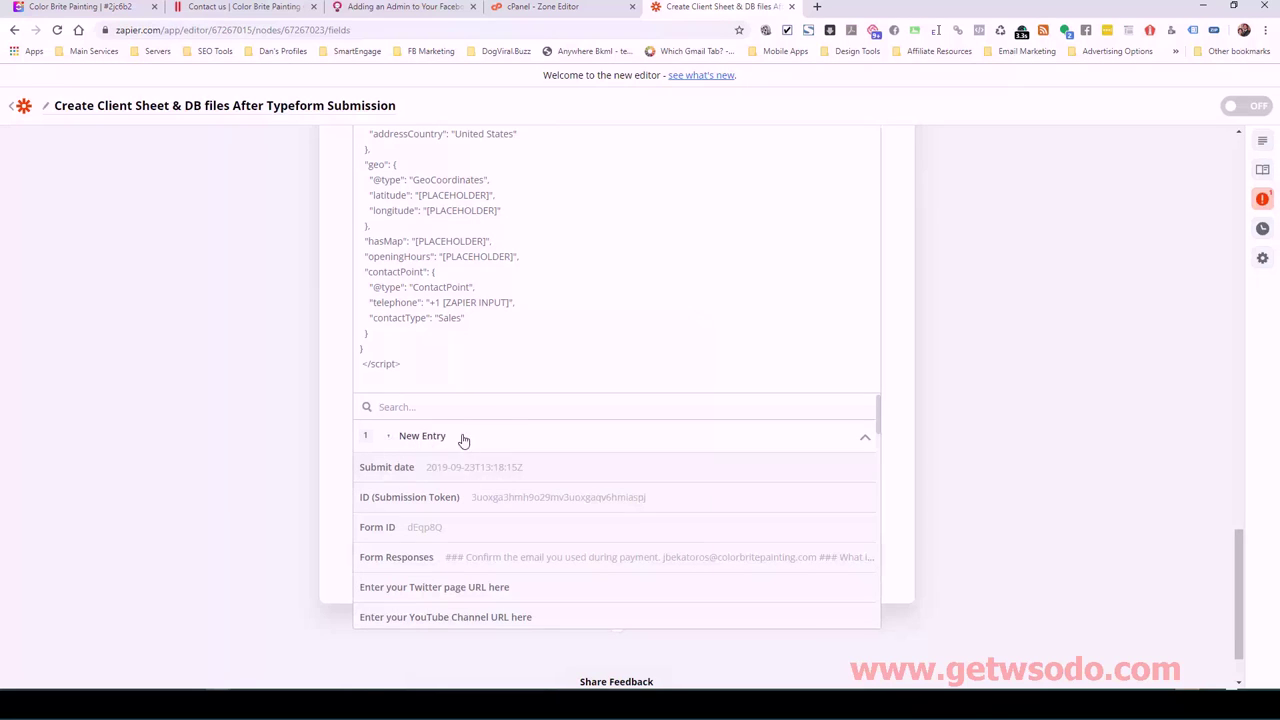
click(431, 409)
text(yelp)
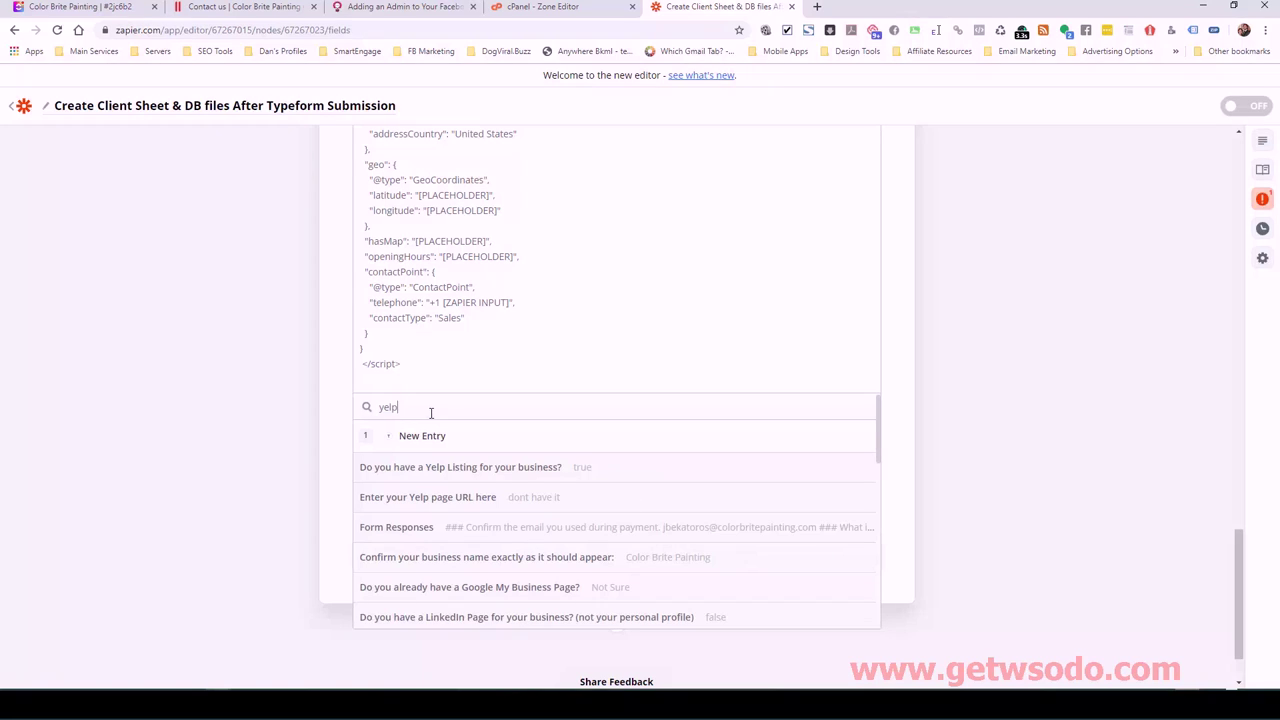
click(491, 498)
Replace the fifth sameAs entry's [ZAPIER INPUT] with the New Entry answer "Enter your YouTube Channel URL here".
scroll(569, 355, up, 3)
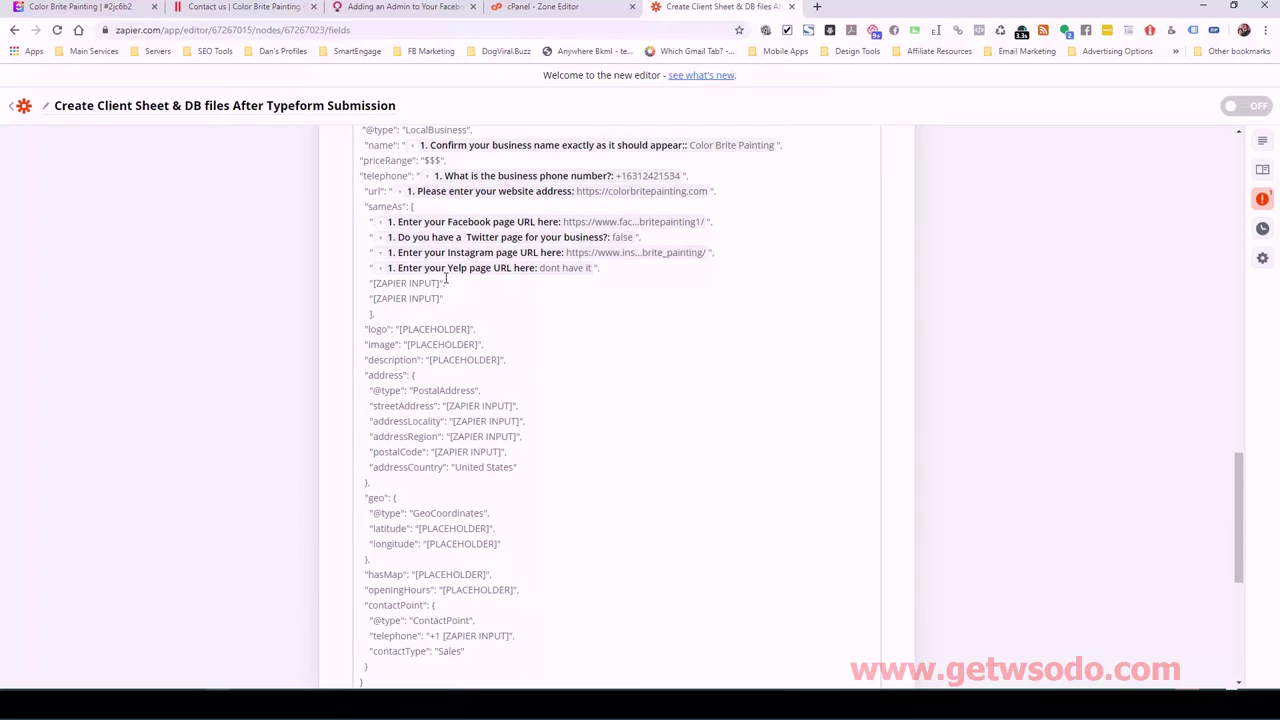
drag(440, 283, 372, 283)
scroll(749, 372, up, 3)
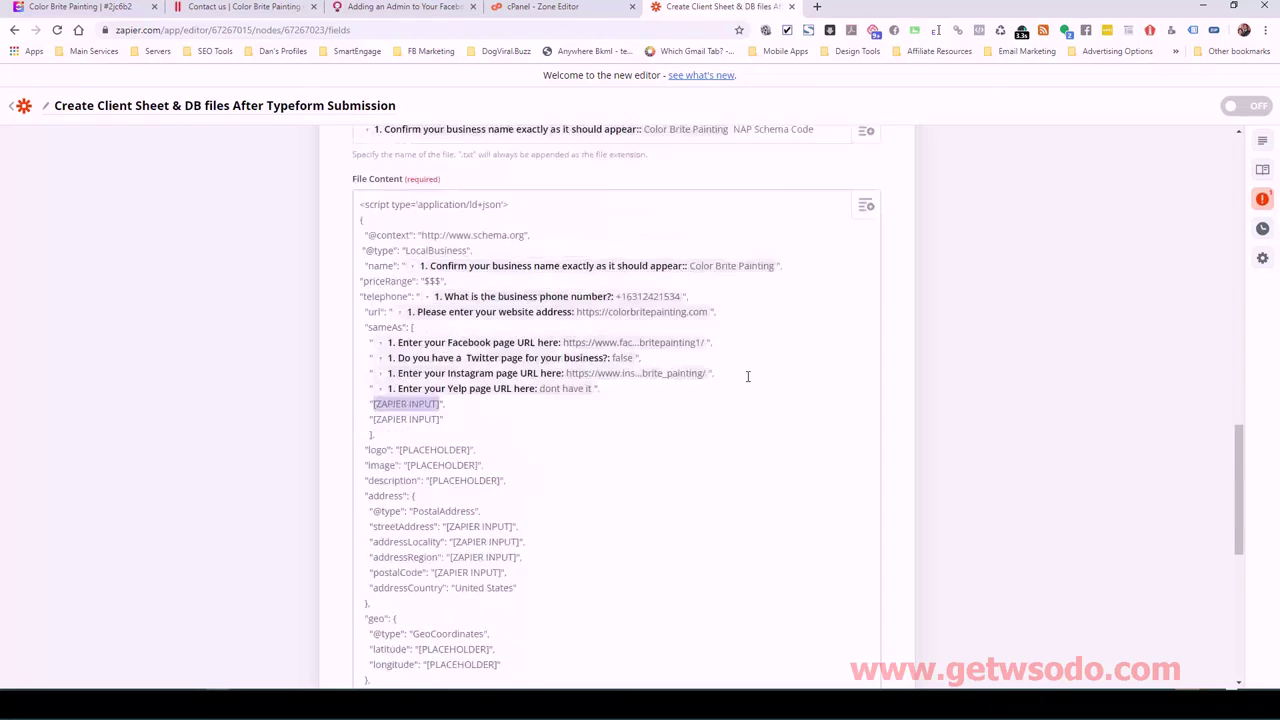
click(866, 286)
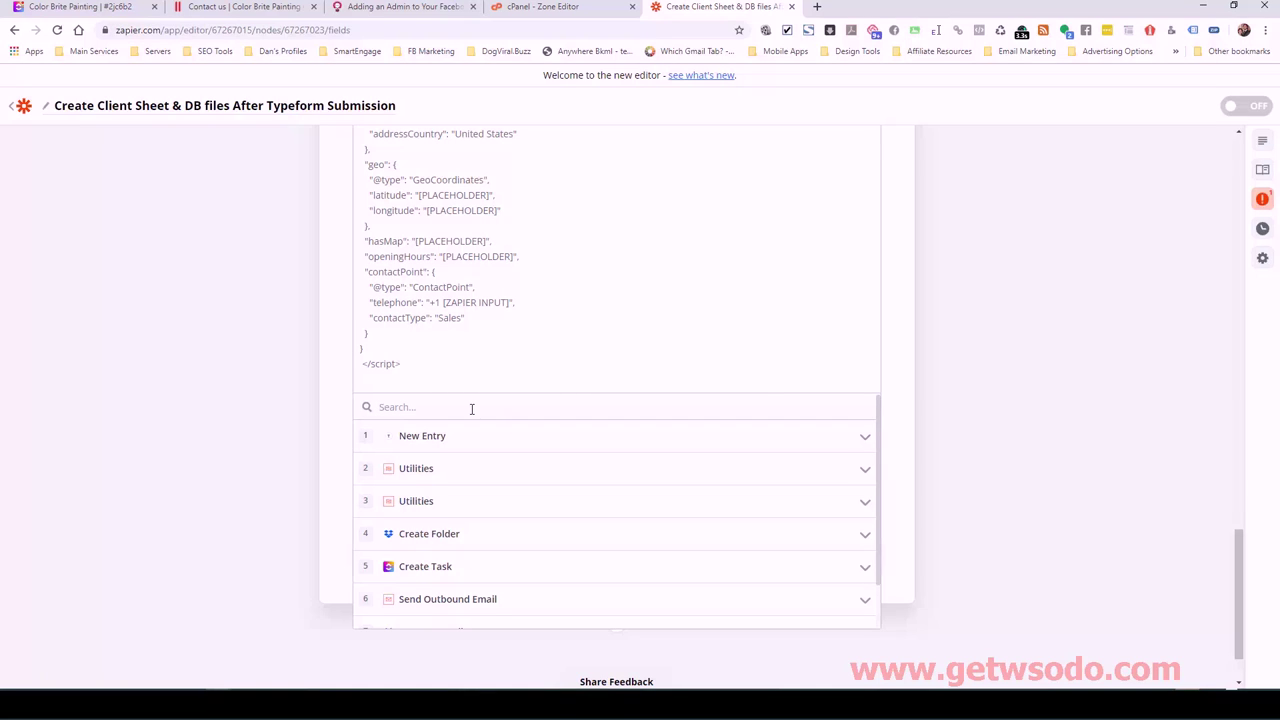
click(440, 440)
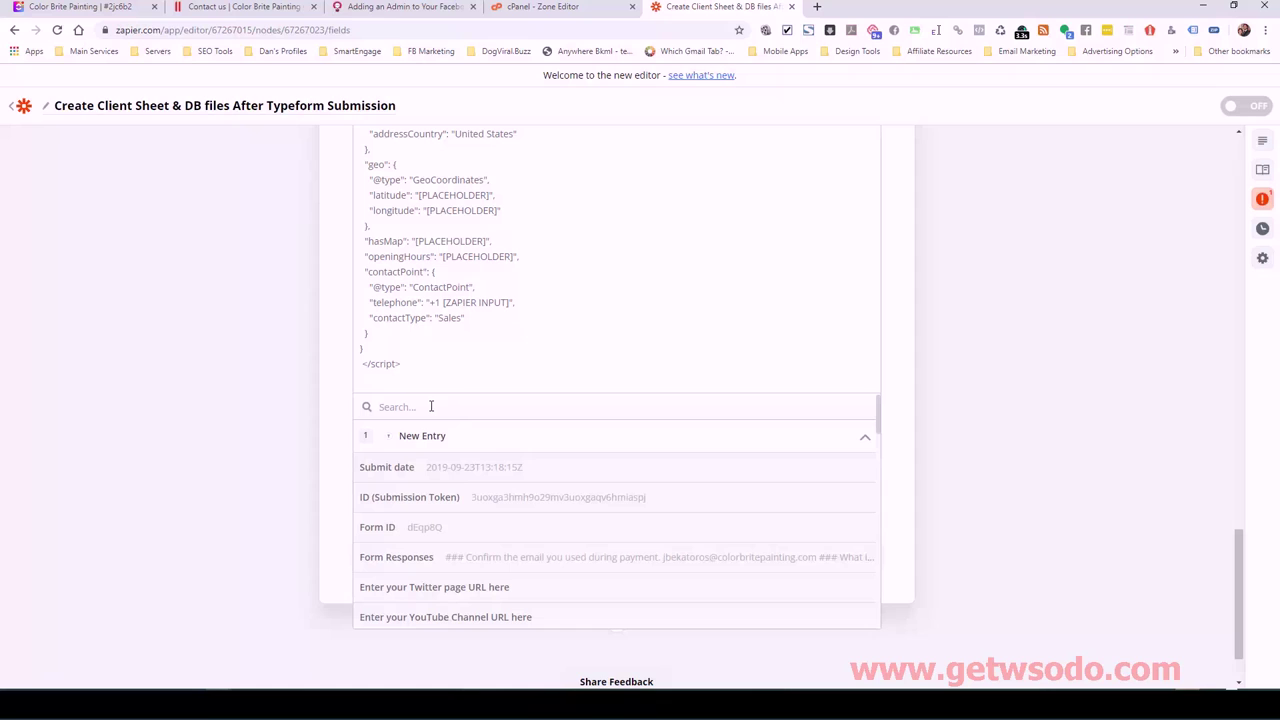
text(youtu)
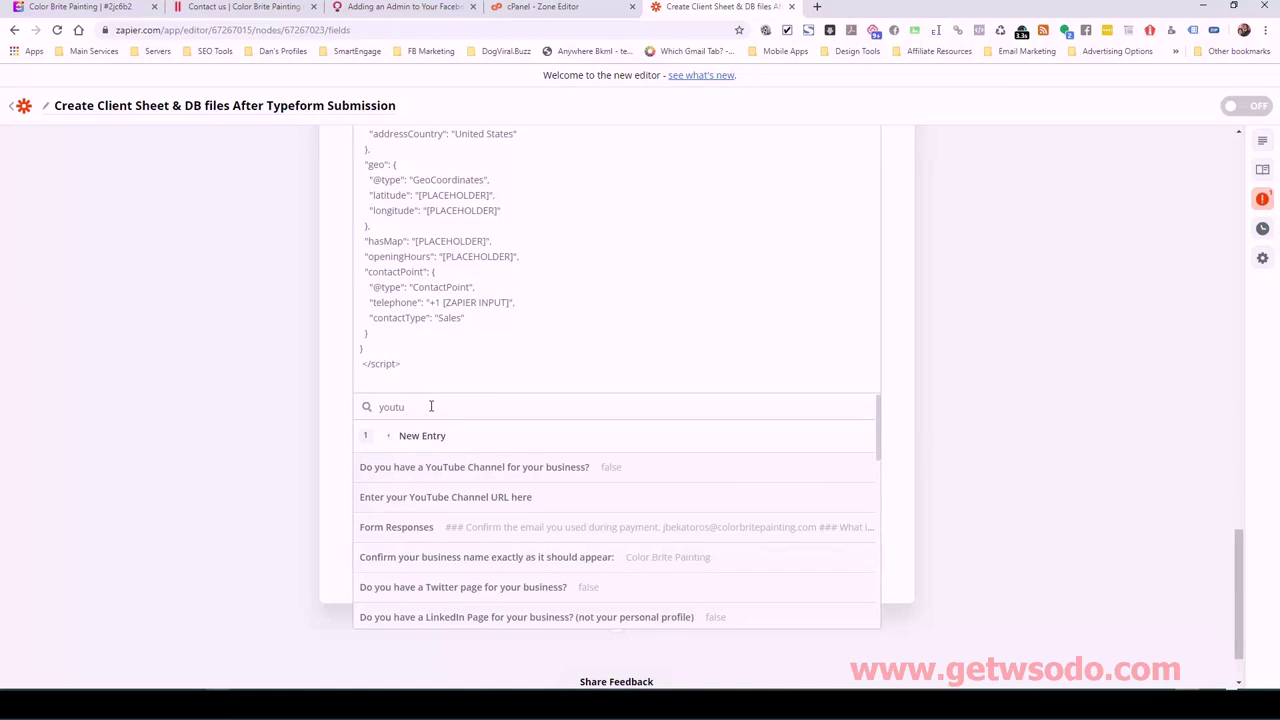
click(503, 498)
Replace the last sameAs entry's [ZAPIER INPUT] with the New Entry answer "Enter your LinkedIn page URL here".
scroll(580, 374, up, 4)
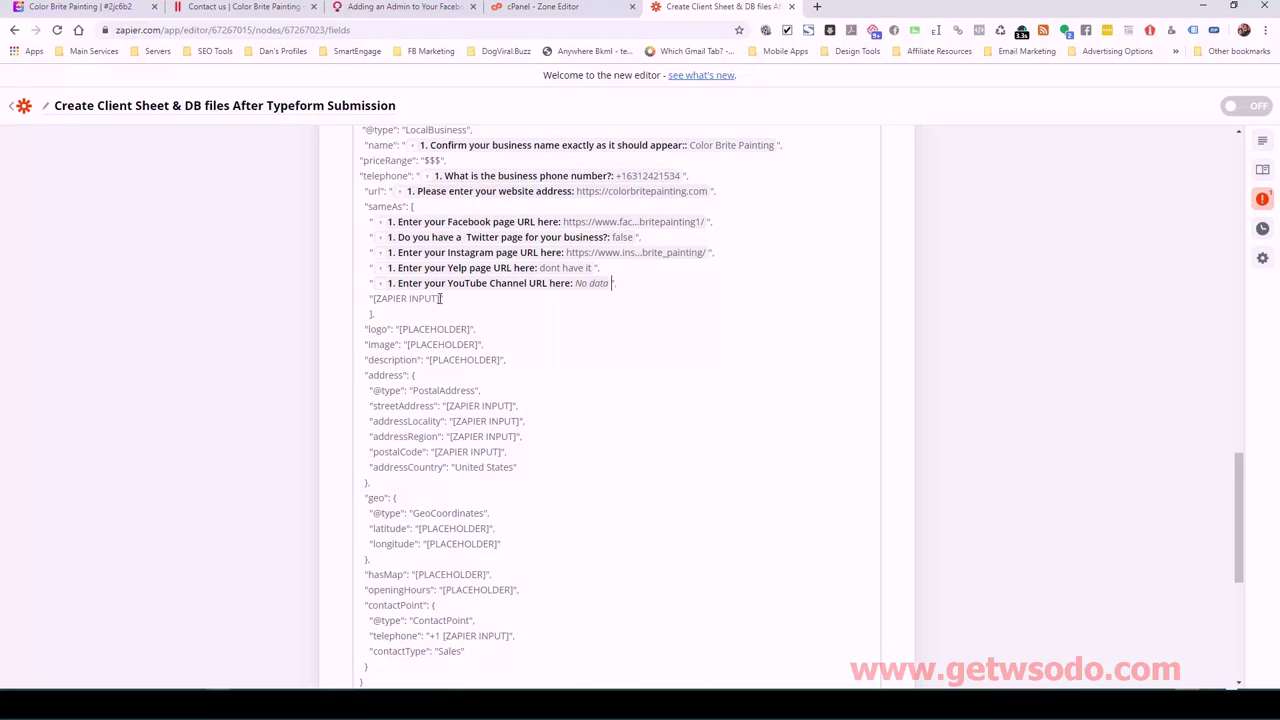
drag(440, 298, 377, 298)
scroll(780, 314, up, 1)
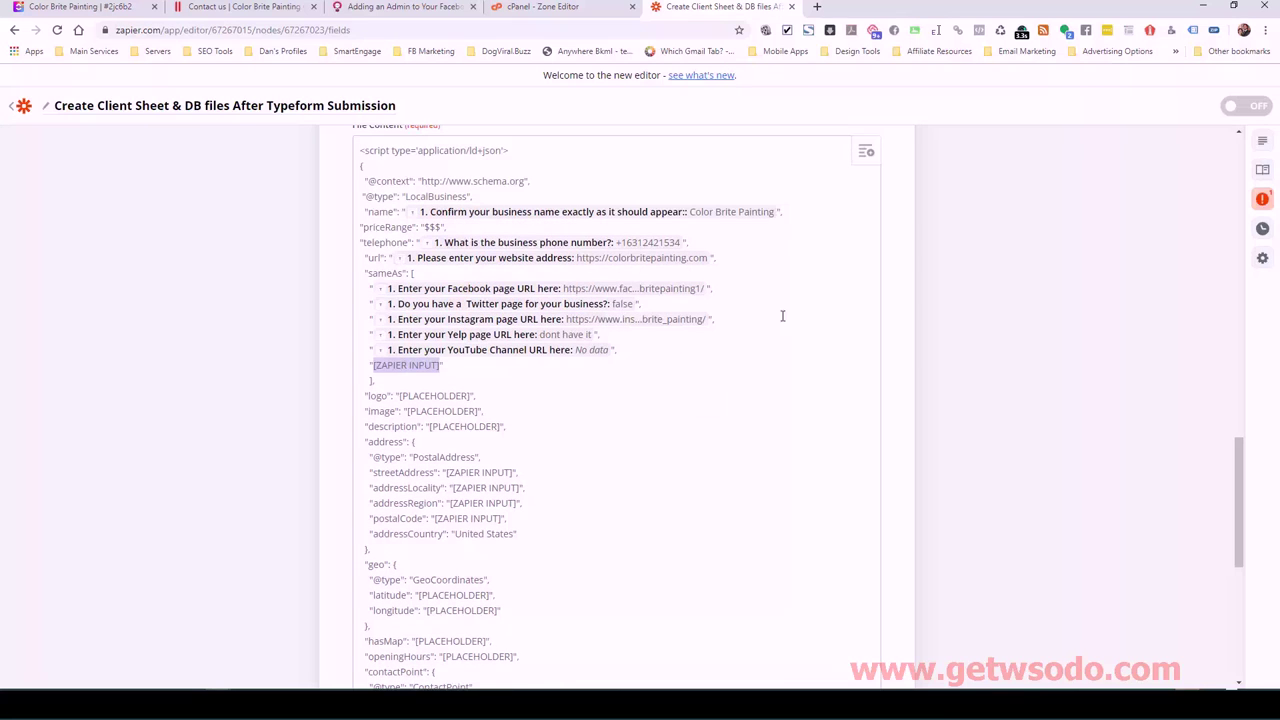
click(864, 156)
click(478, 436)
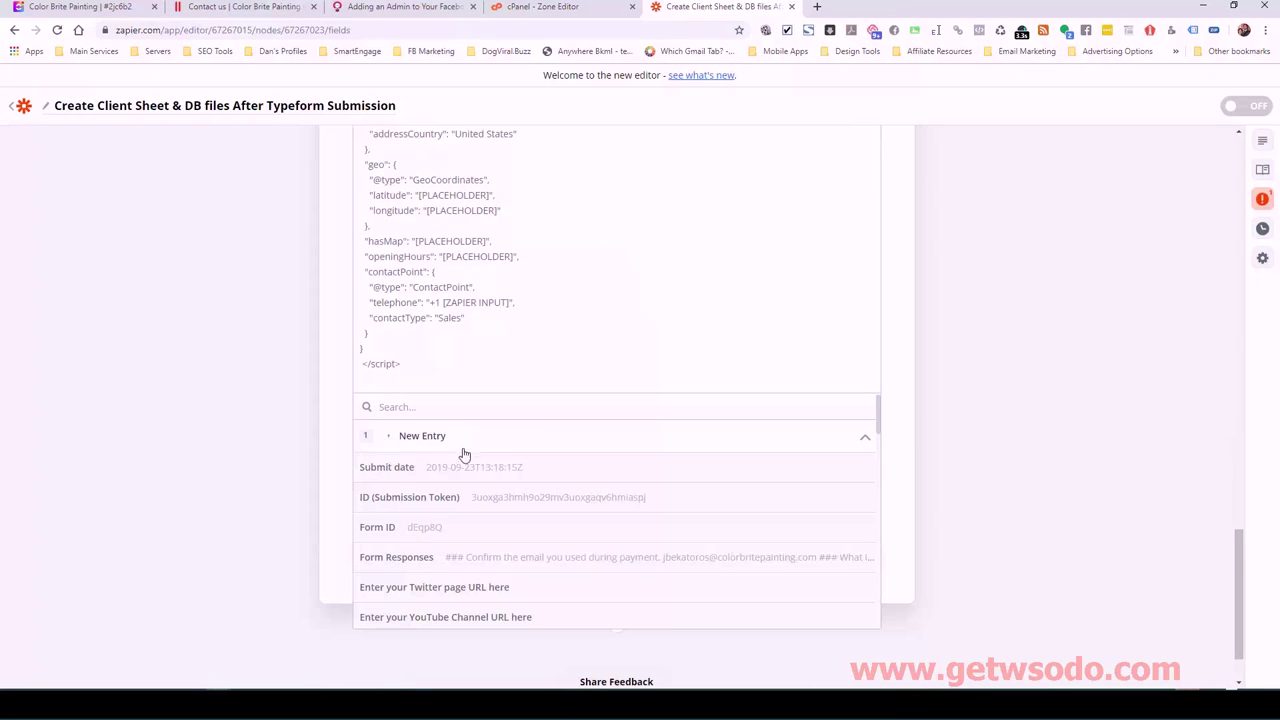
scroll(611, 548, down, 5)
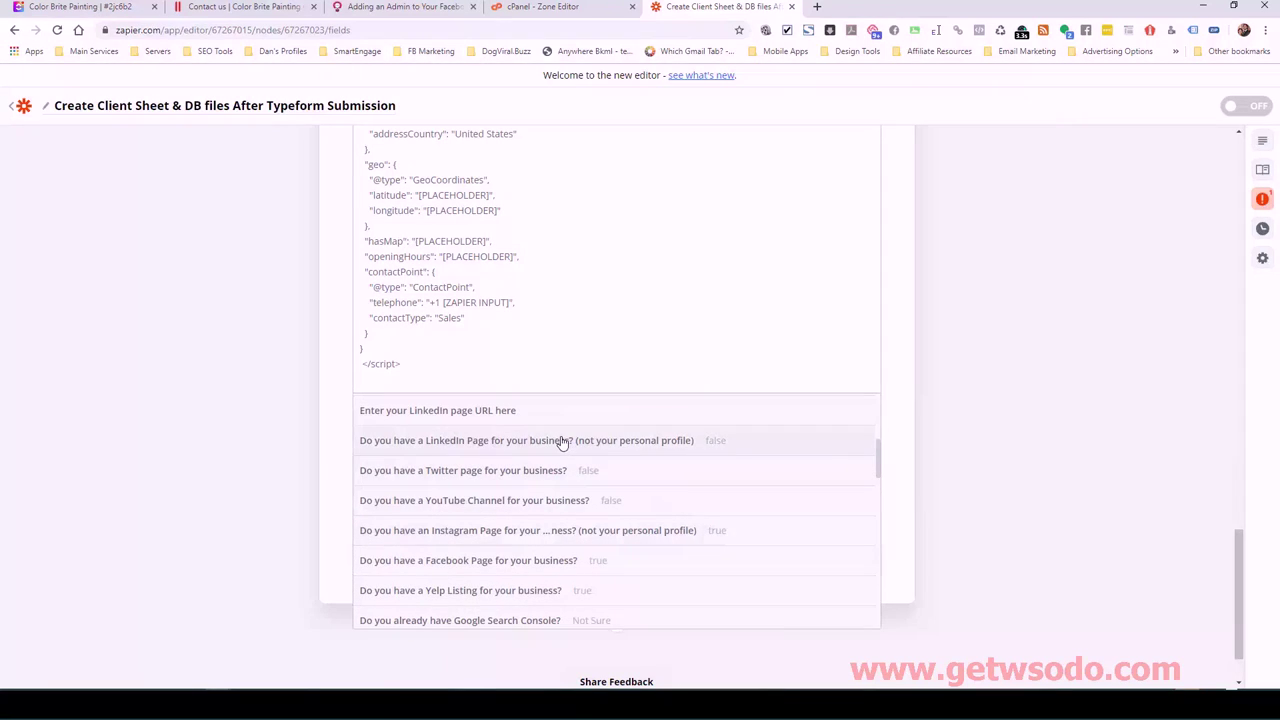
click(497, 414)
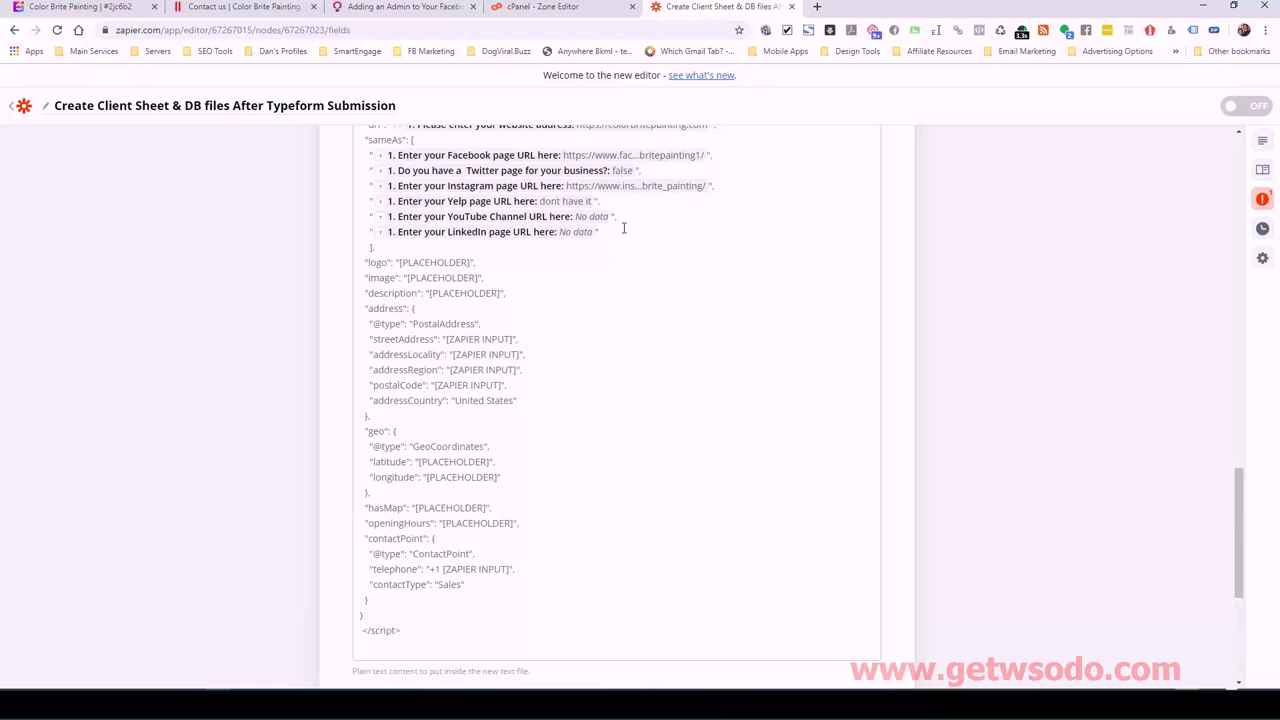
Replace the streetAddress [ZAPIER INPUT] with the New Entry answer "What is the Street Address of your business?".
scroll(600, 290, up, 1)
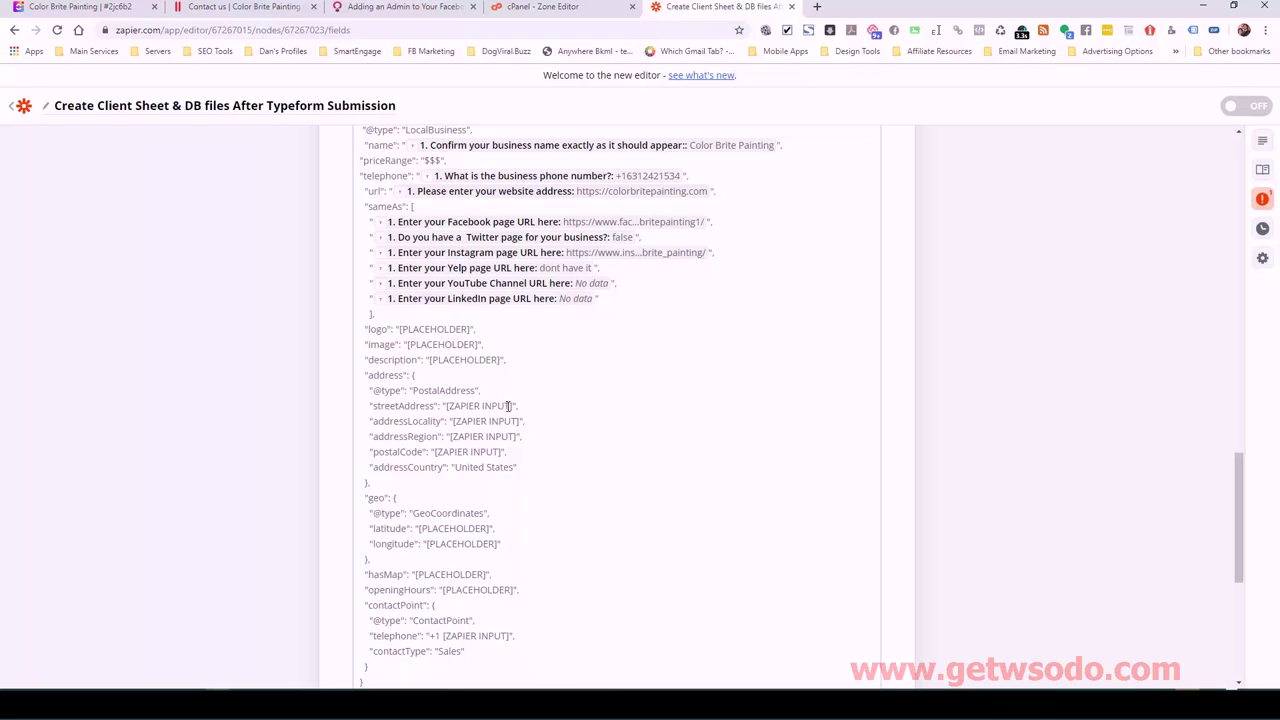
drag(513, 405, 447, 405)
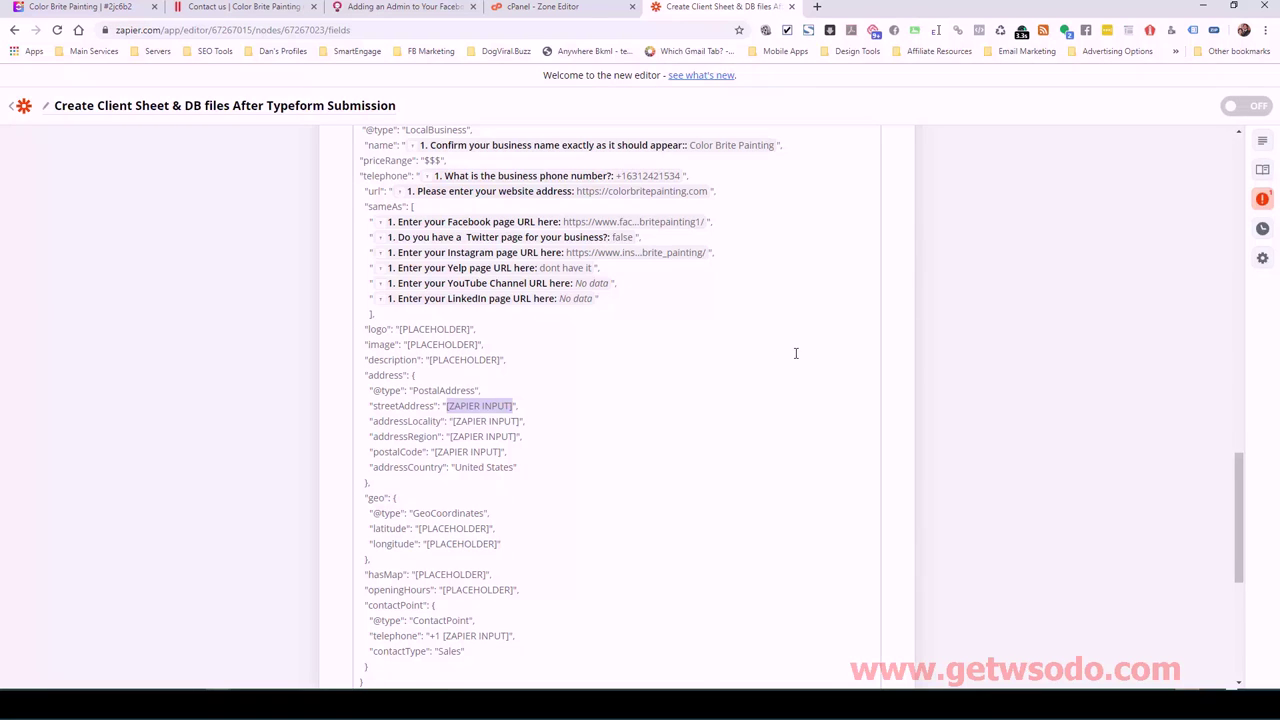
scroll(860, 300, up, 1)
click(868, 153)
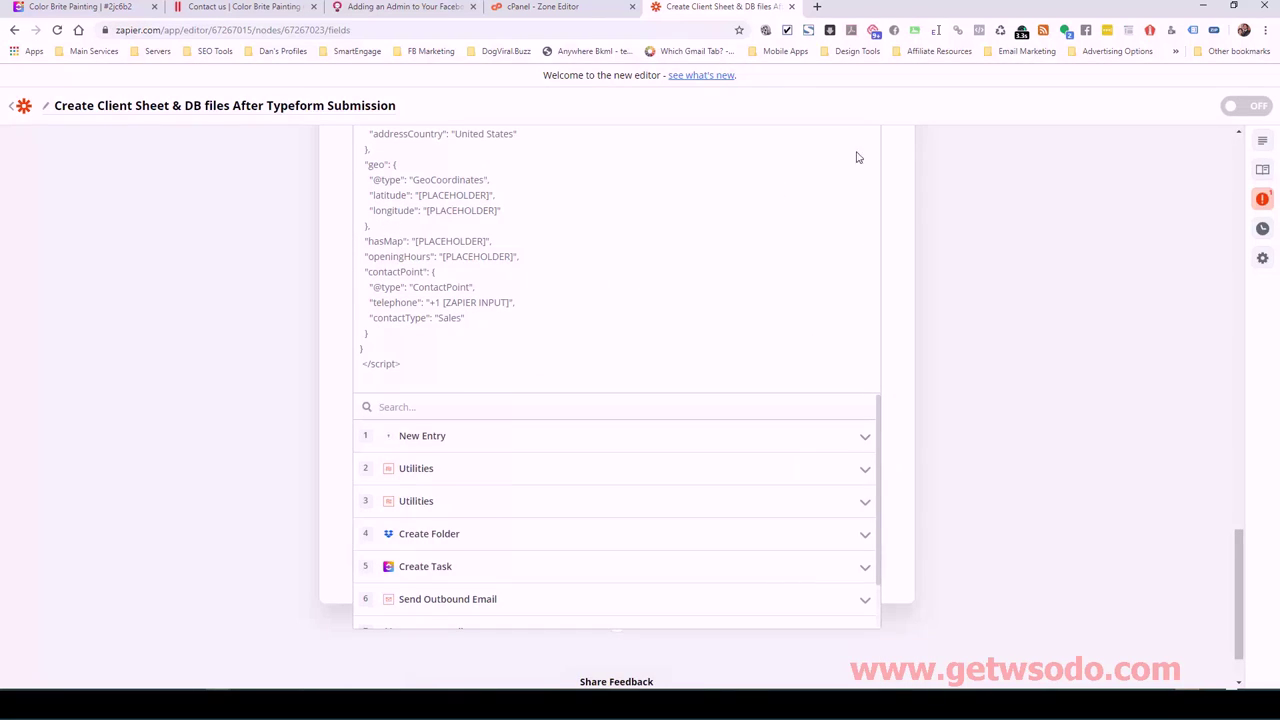
click(446, 438)
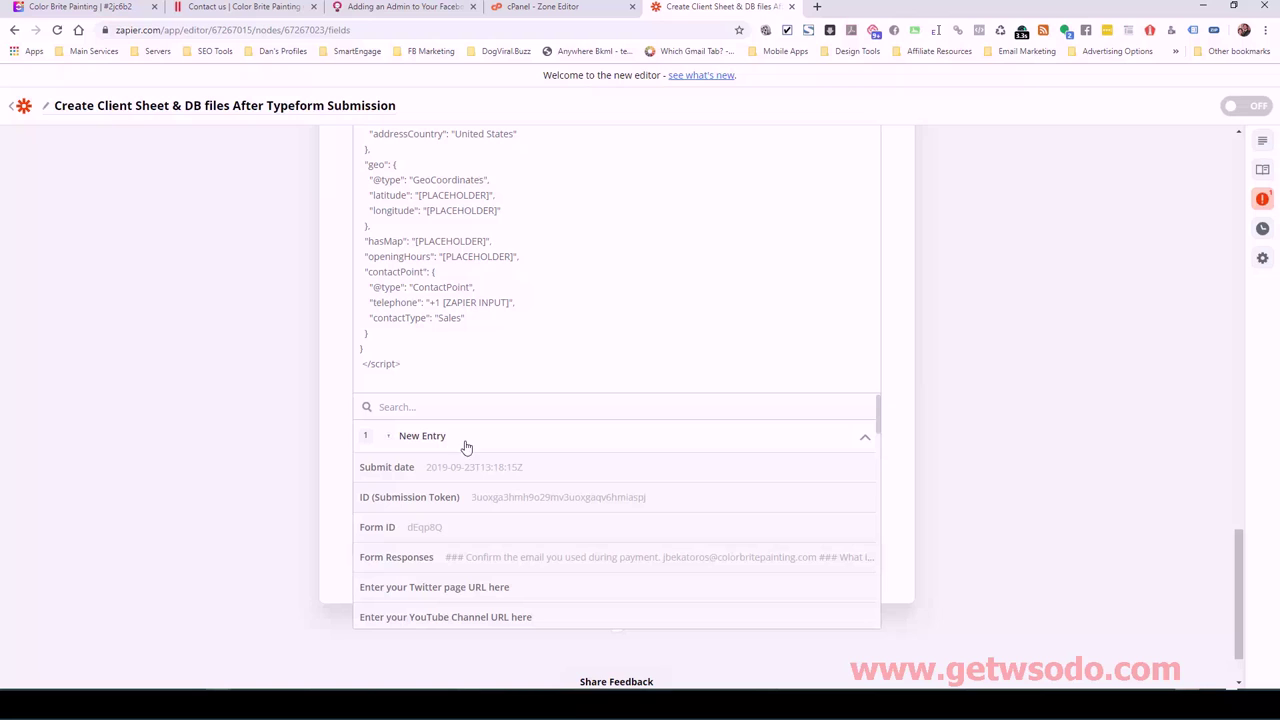
scroll(592, 518, down, 1)
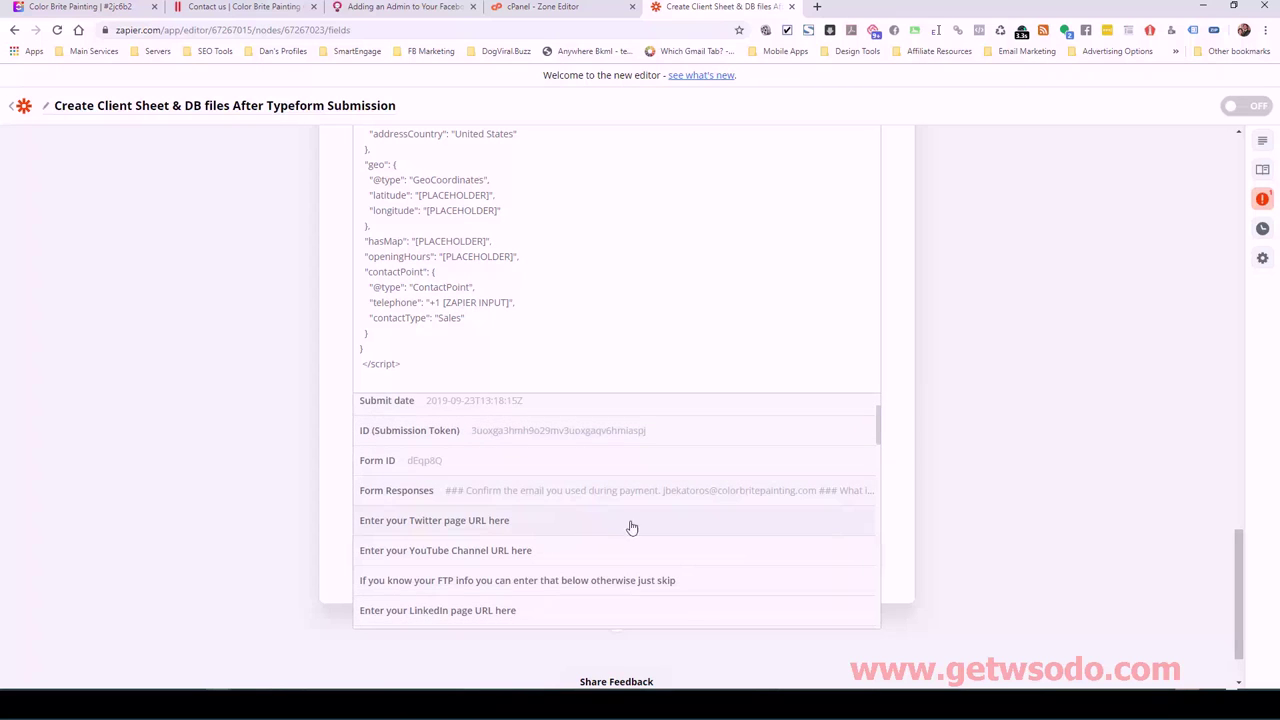
scroll(666, 531, down, 2)
scroll(640, 534, down, 5)
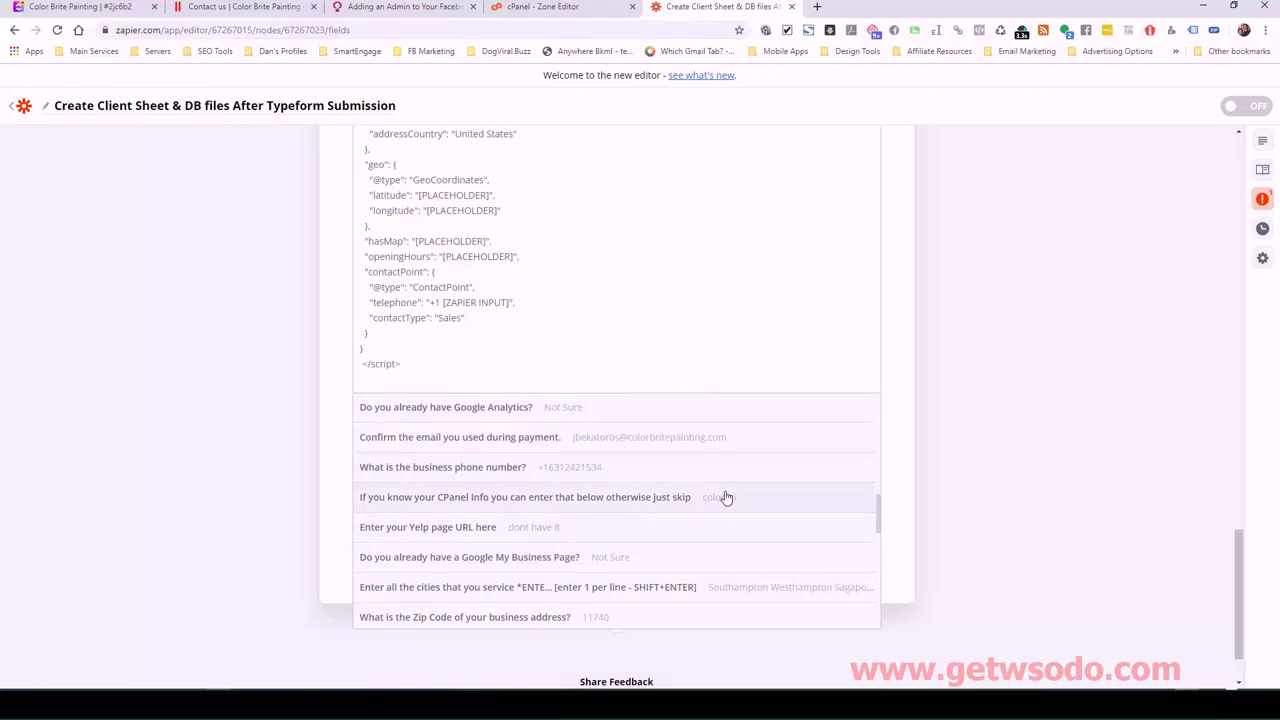
scroll(723, 497, down, 2)
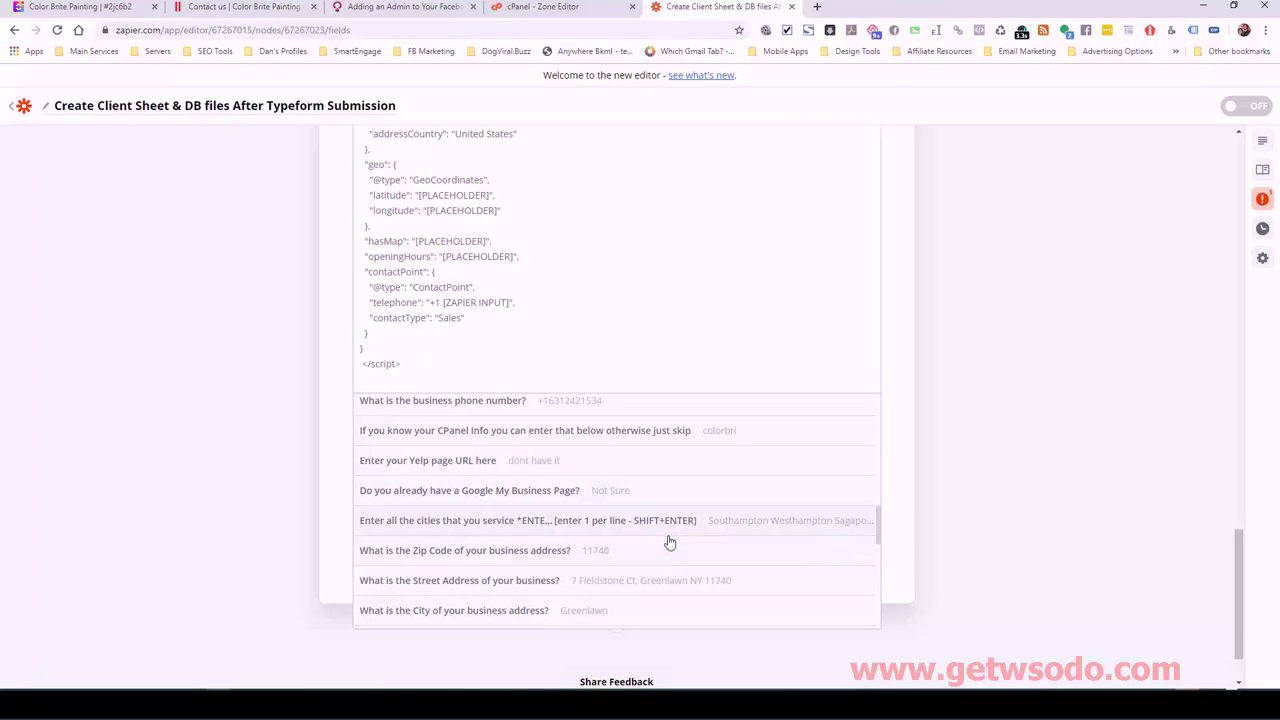
scroll(660, 544, down, 1)
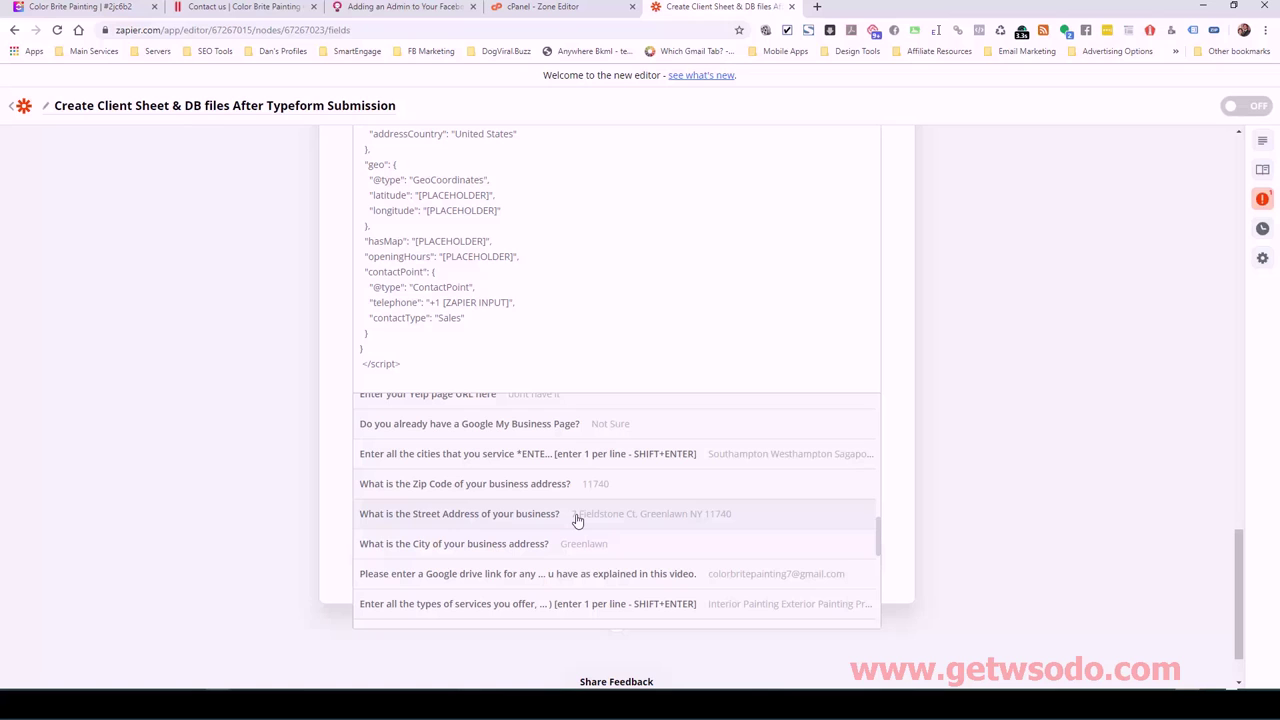
click(577, 514)
Replace the addressLocality [ZAPIER INPUT] with the New Entry answer "What is the City of your business address?".
scroll(600, 510, up, 3)
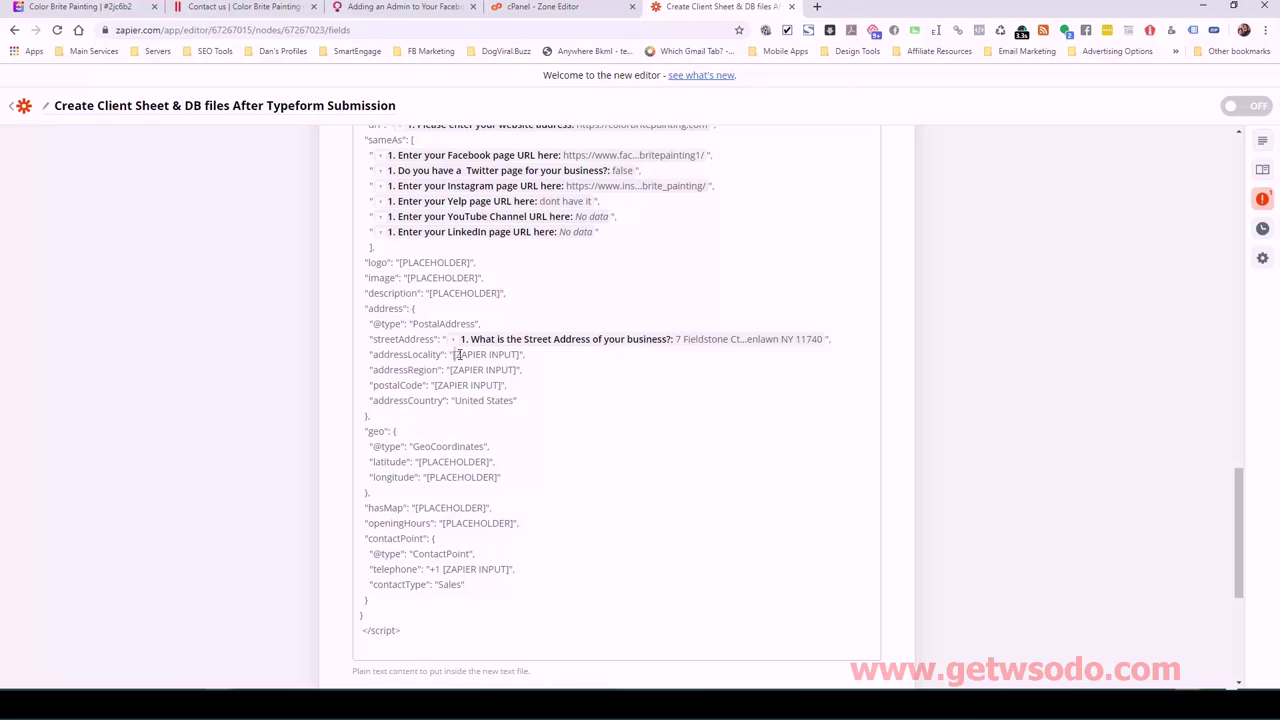
drag(463, 354, 519, 357)
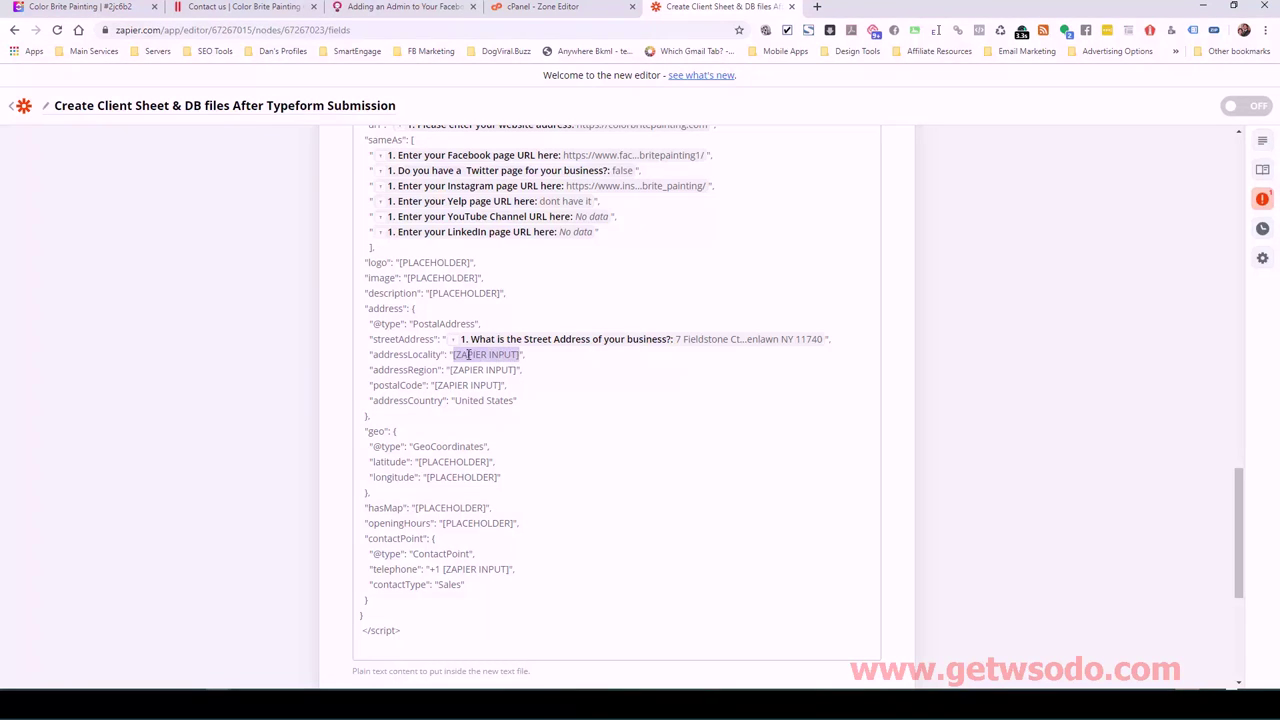
scroll(877, 310, up, 2)
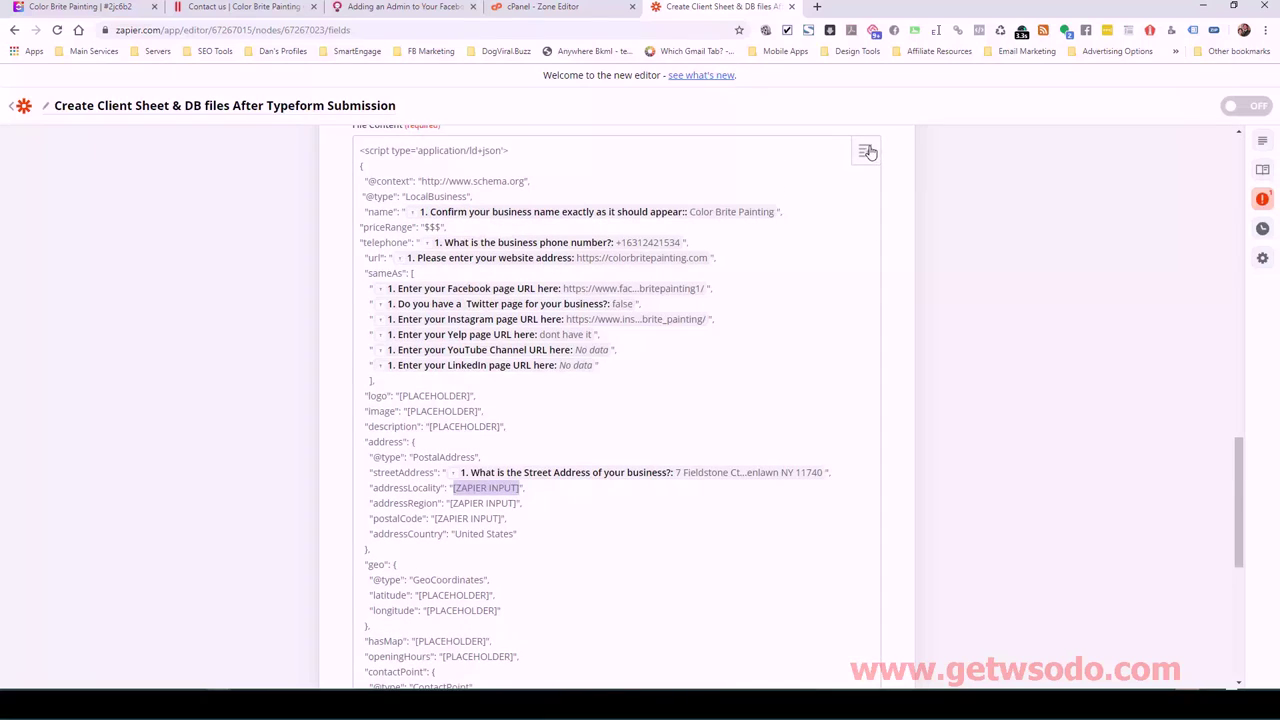
scroll(870, 150, down, 5)
click(430, 440)
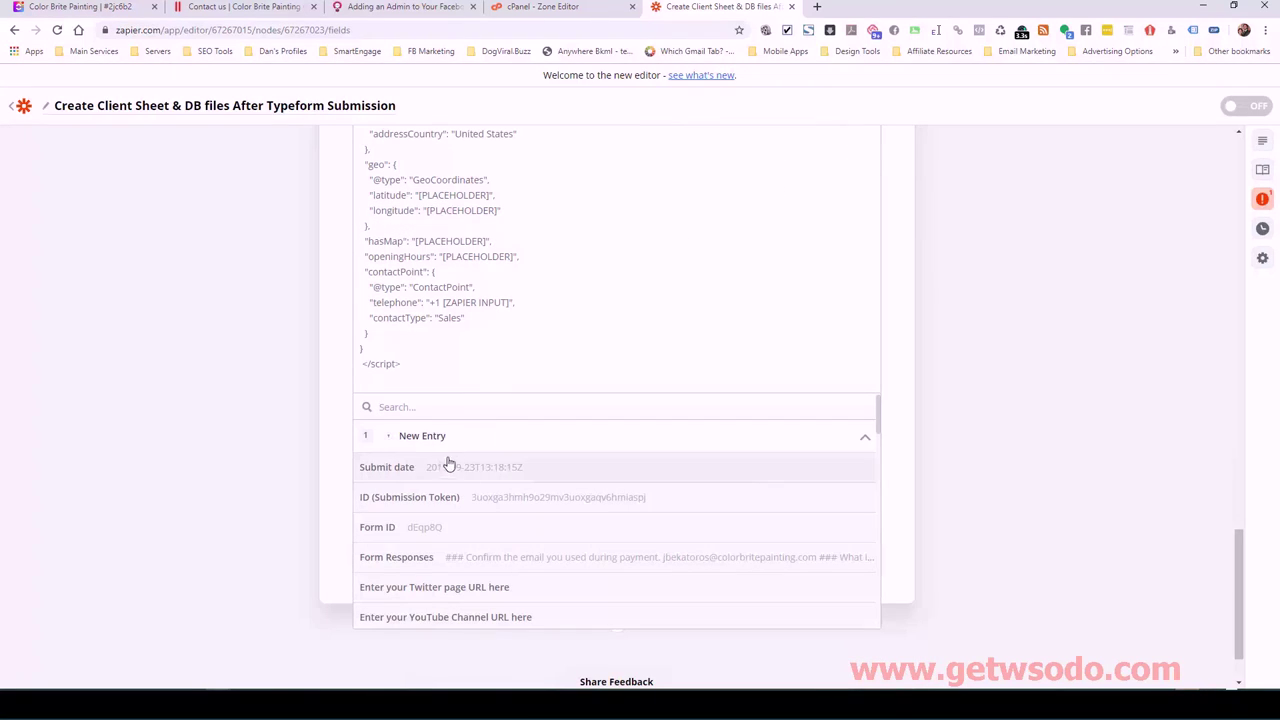
click(460, 406)
text(city)
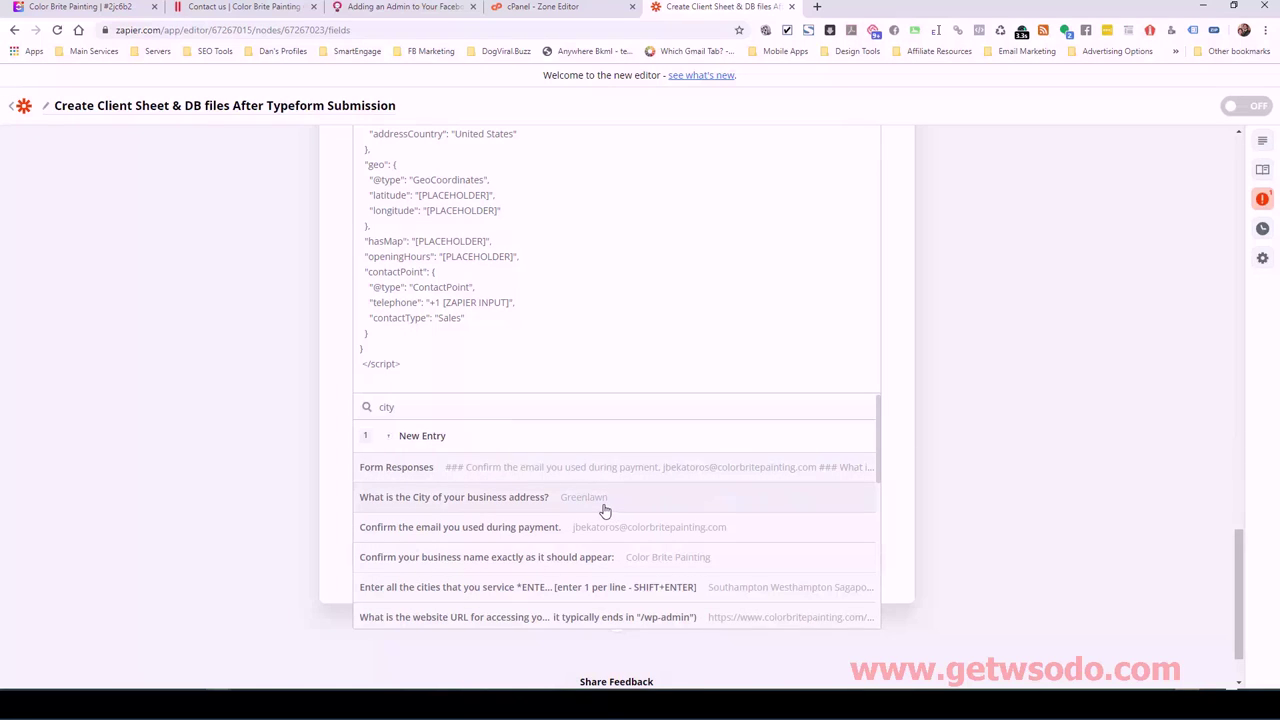
click(604, 505)
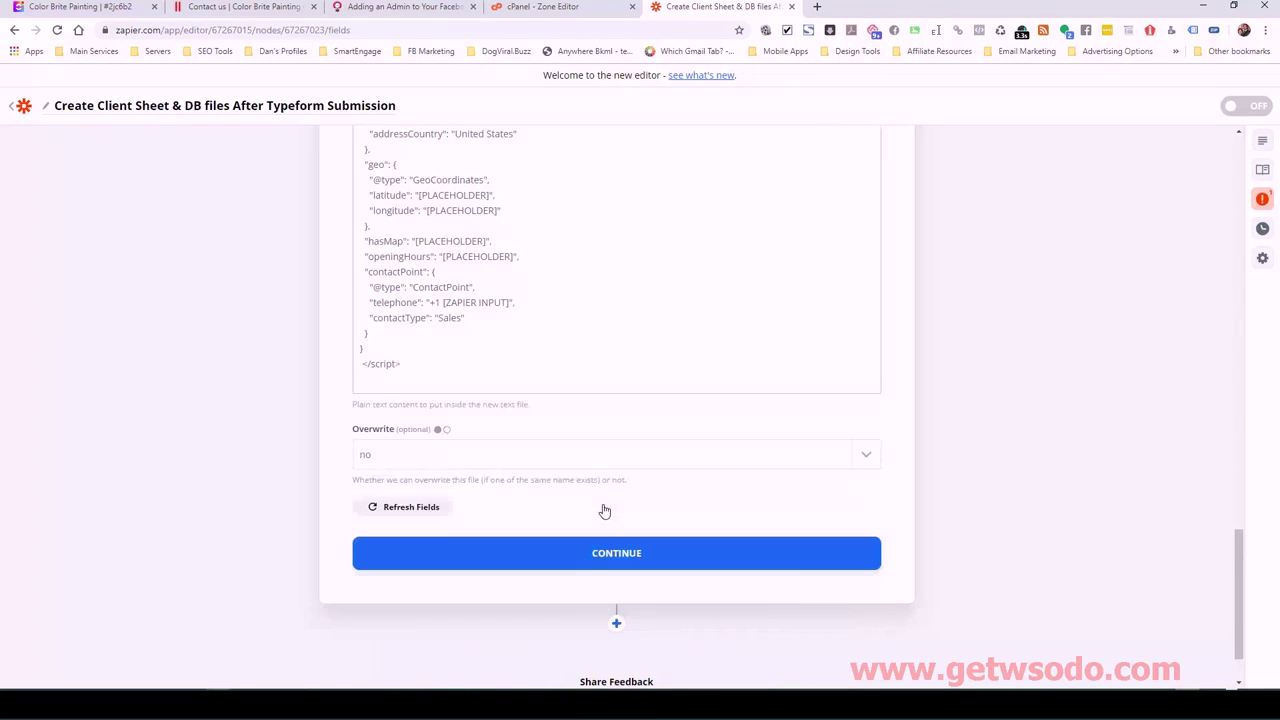
Replace the addressRegion [ZAPIER INPUT] with the New Entry answer "What is the State of your business address?".
scroll(546, 403, up, 2)
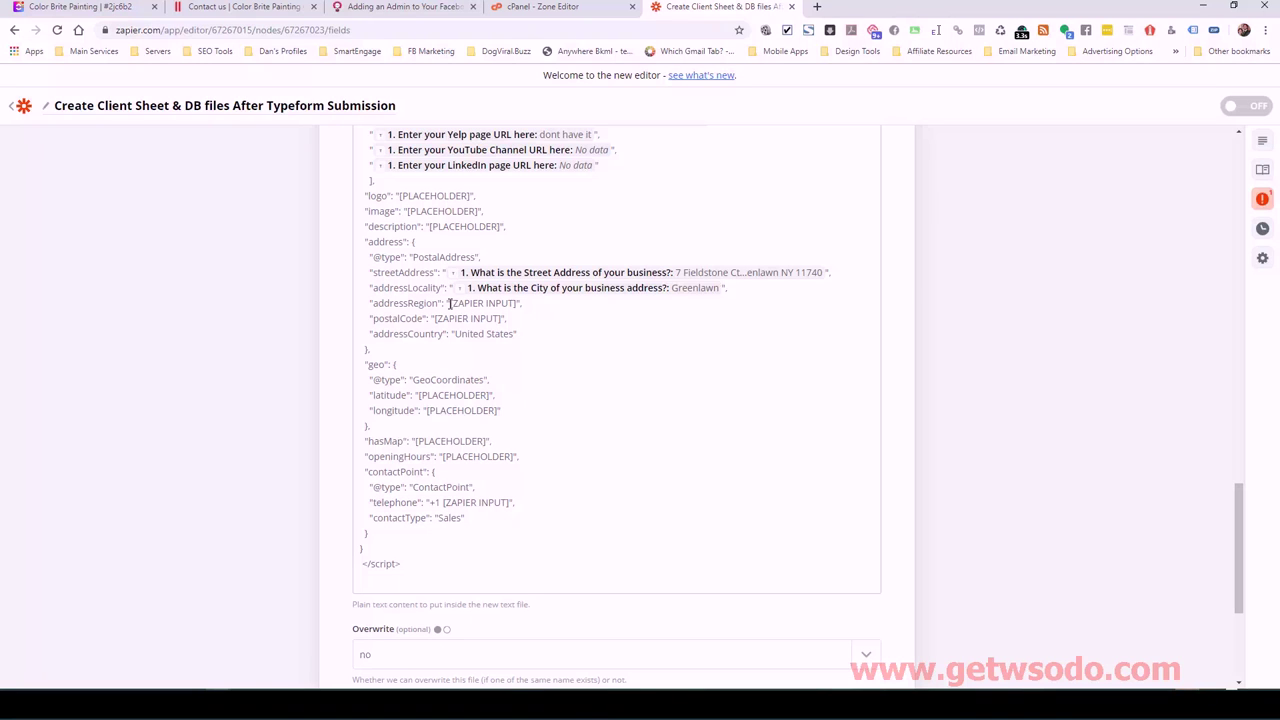
drag(450, 303, 517, 309)
scroll(906, 289, up, 4)
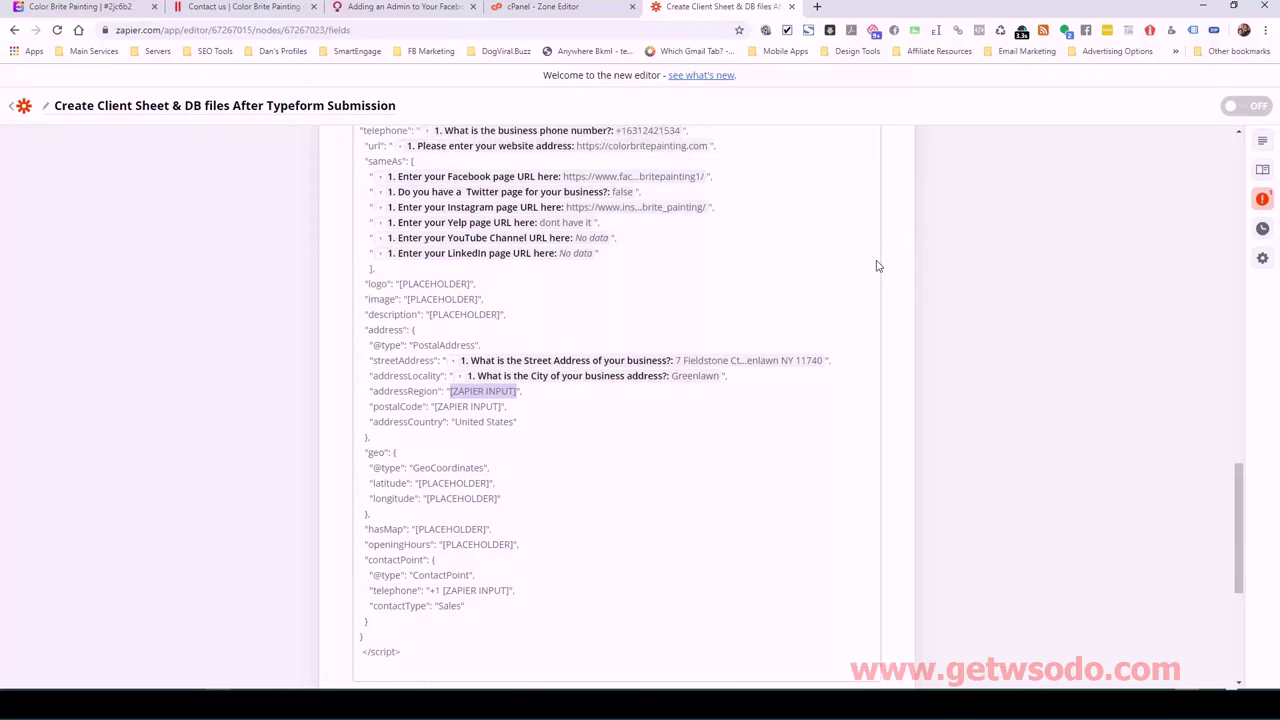
click(865, 349)
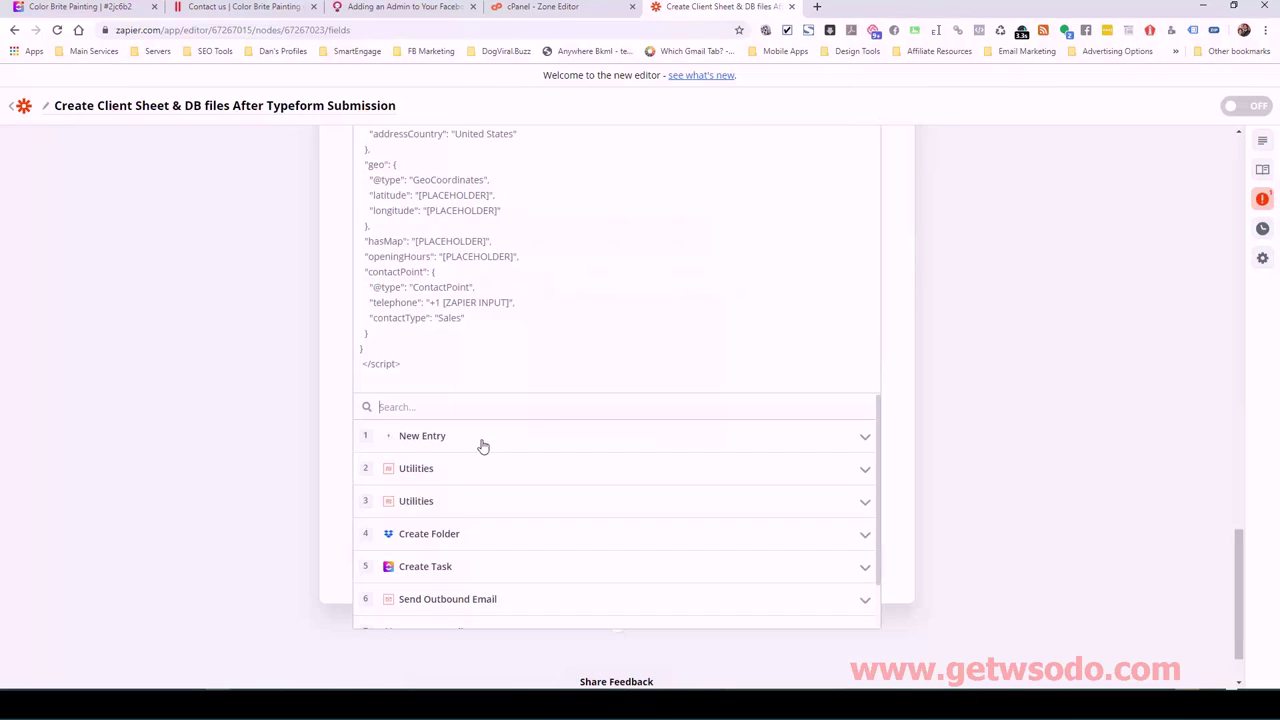
click(427, 440)
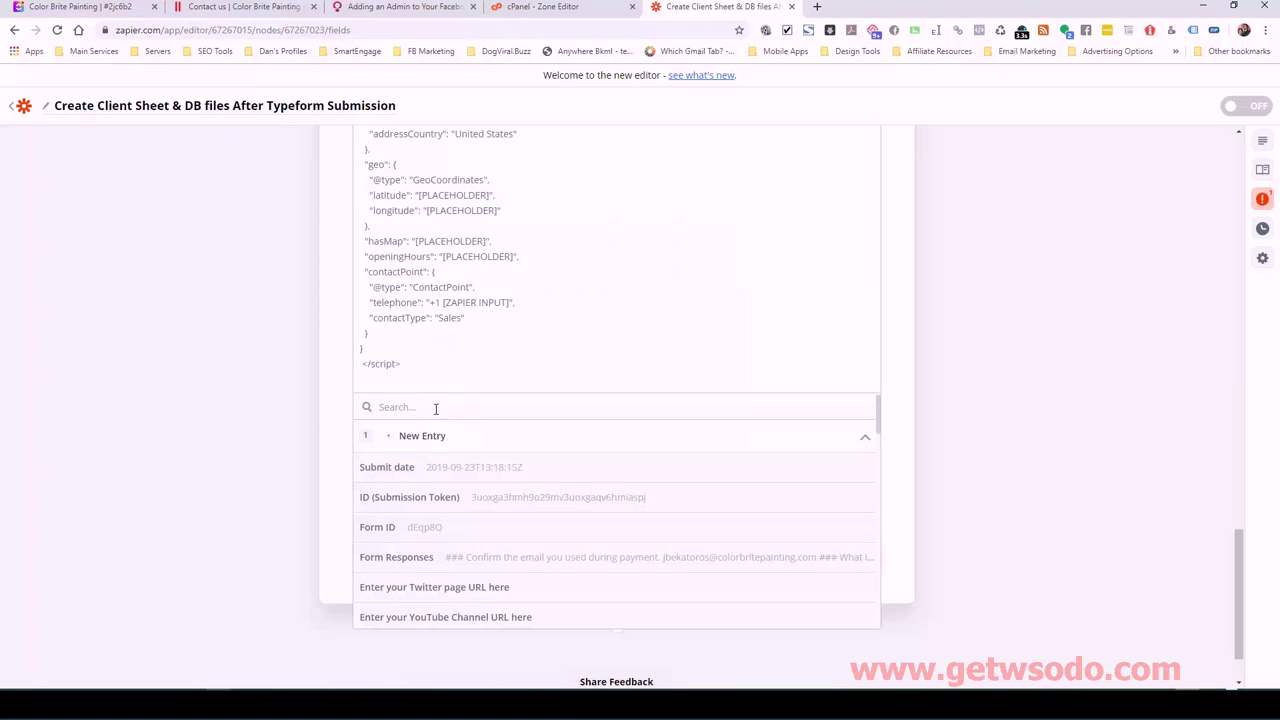
click(436, 407)
text(state)
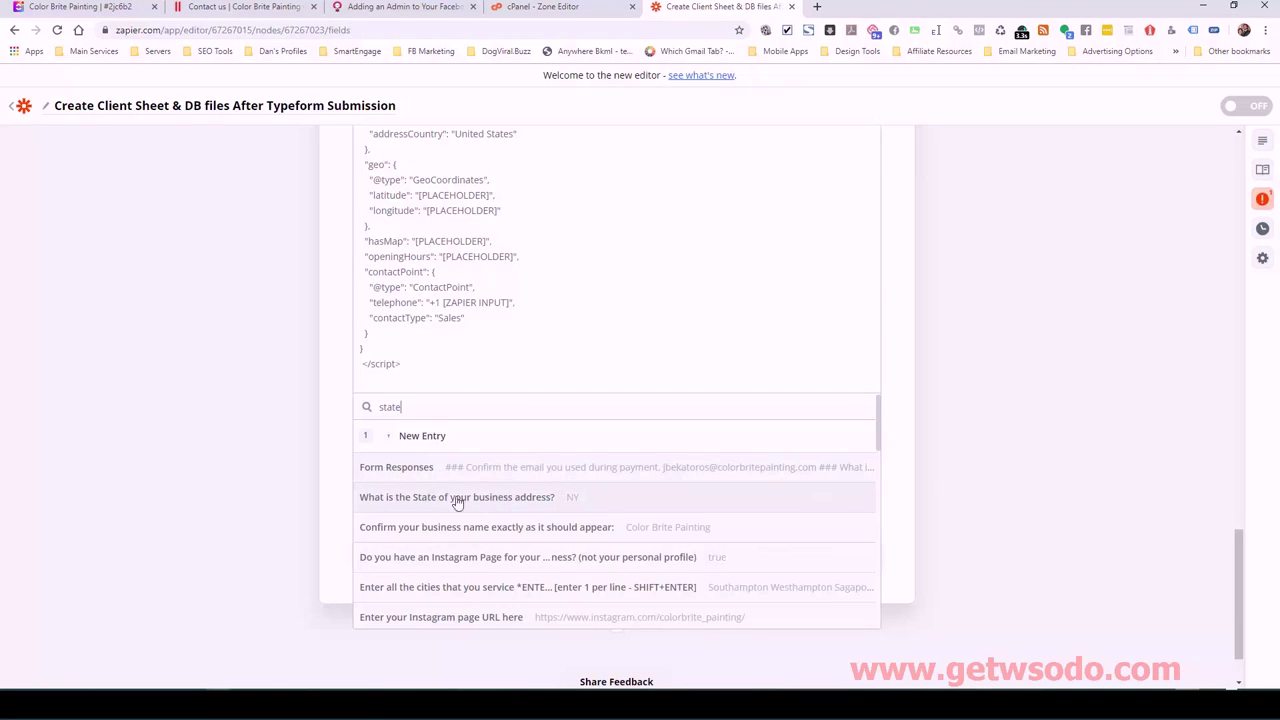
click(566, 500)
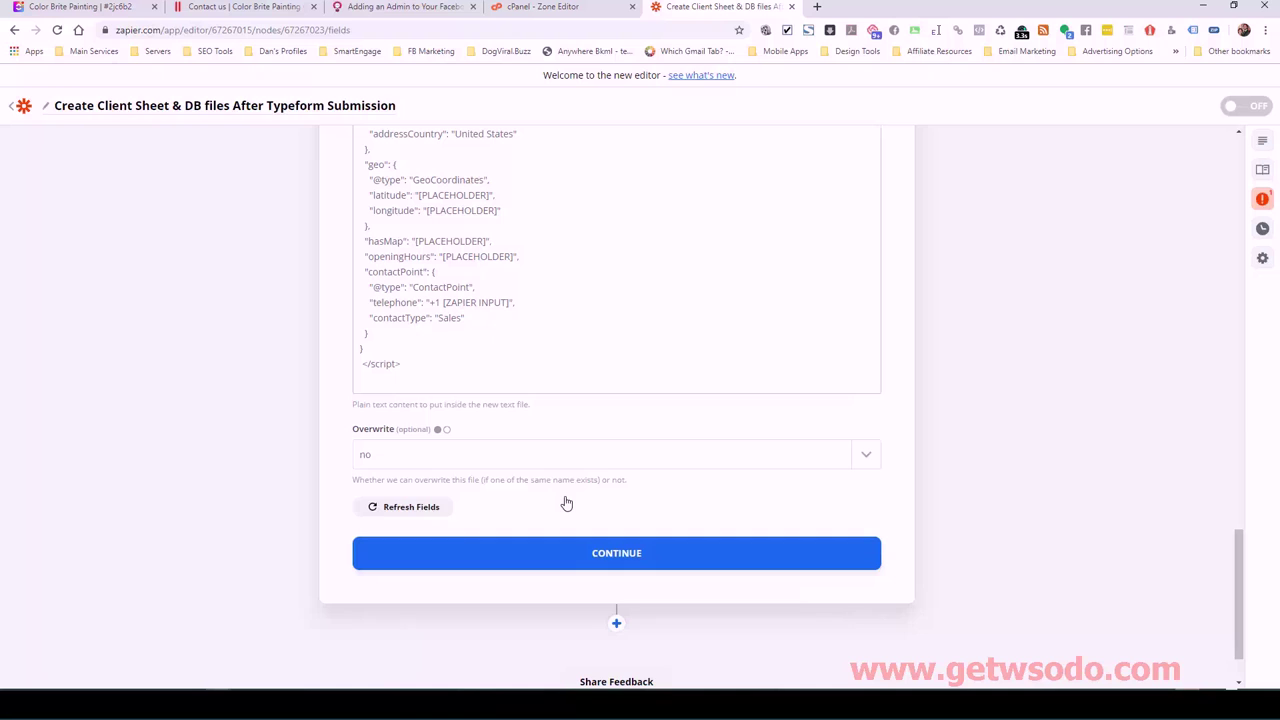
Replace the postalCode [ZAPIER INPUT] with the New Entry answer "What is the Zip Code of your business address?".
scroll(530, 380, up, 3)
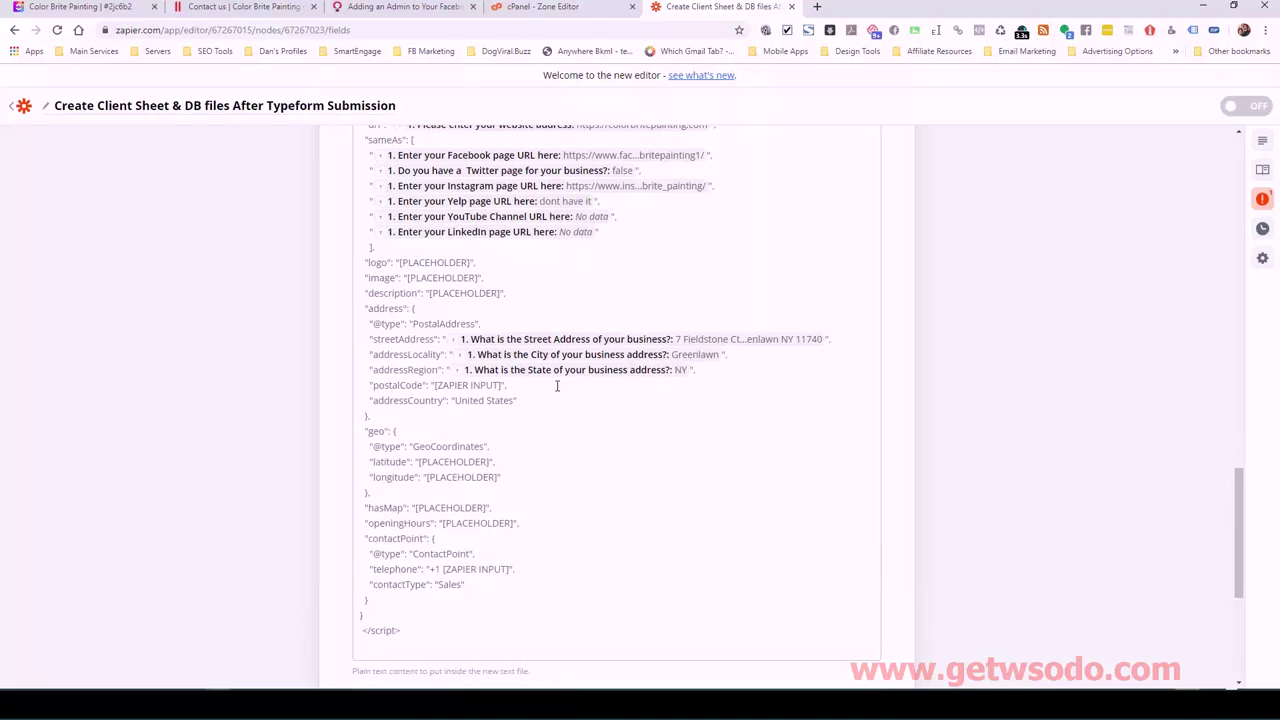
click(688, 370)
drag(436, 385, 502, 386)
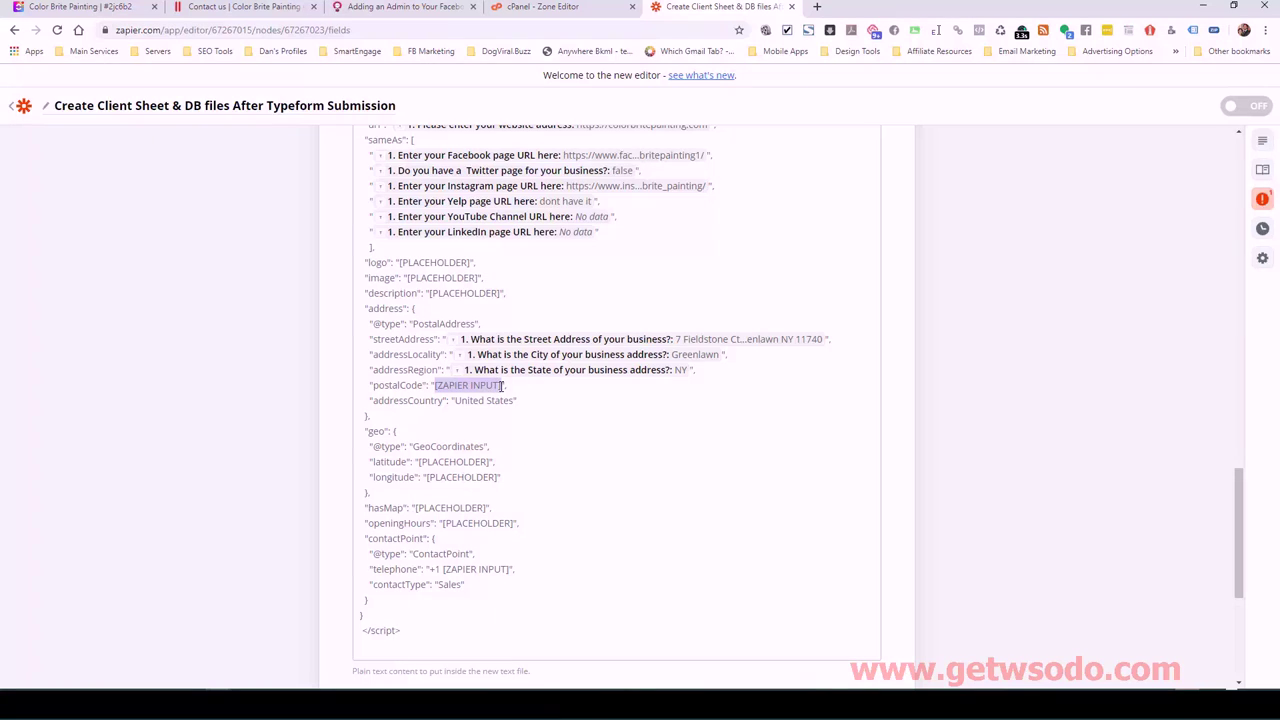
scroll(709, 397, up, 2)
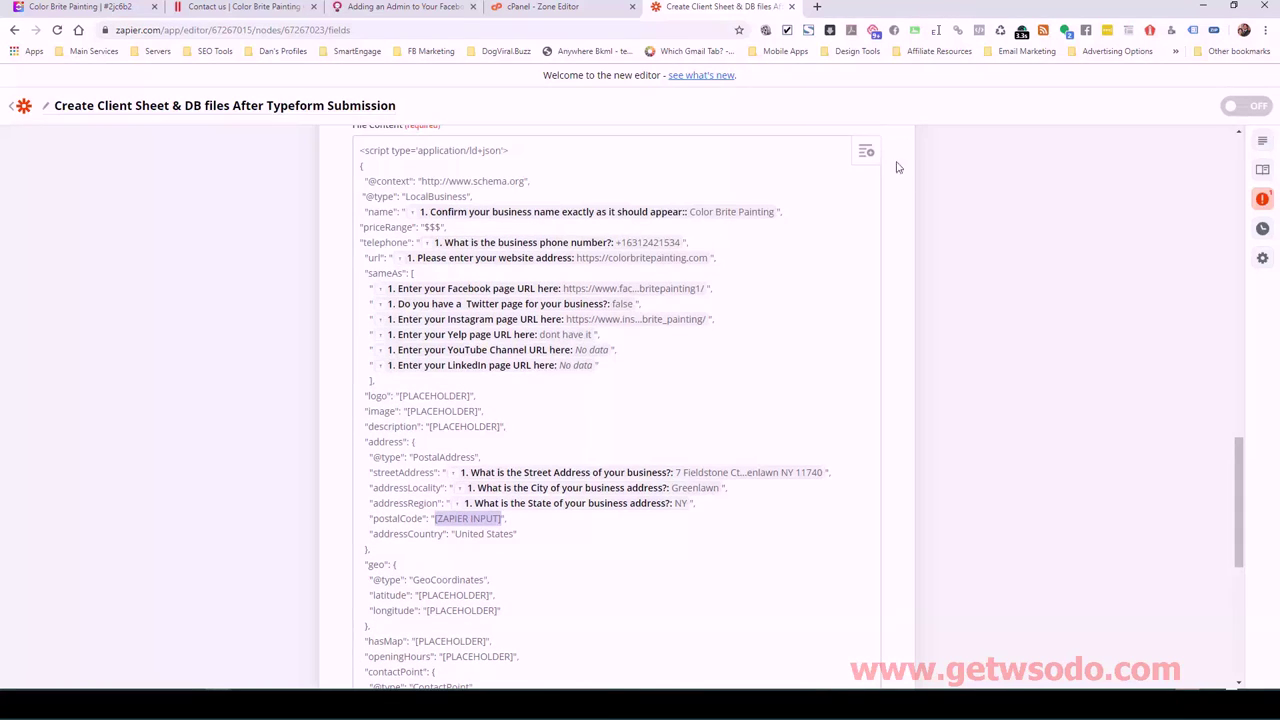
click(862, 158)
click(437, 435)
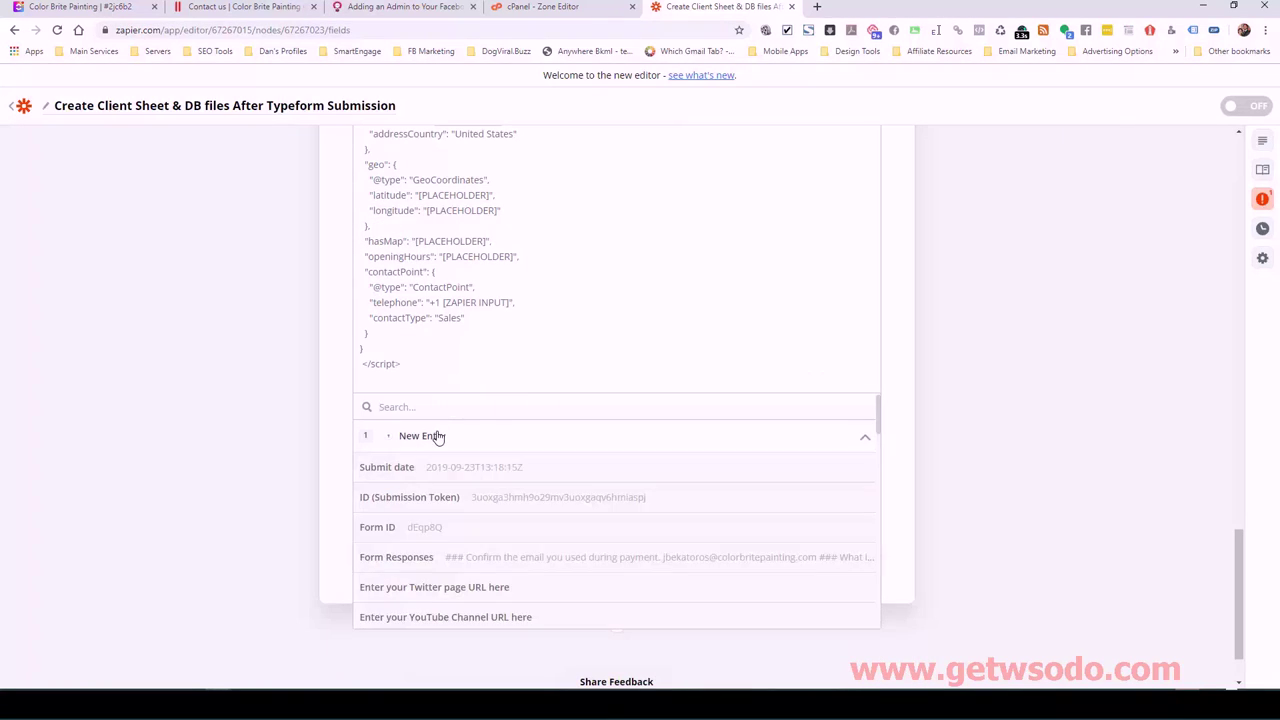
text(zip)
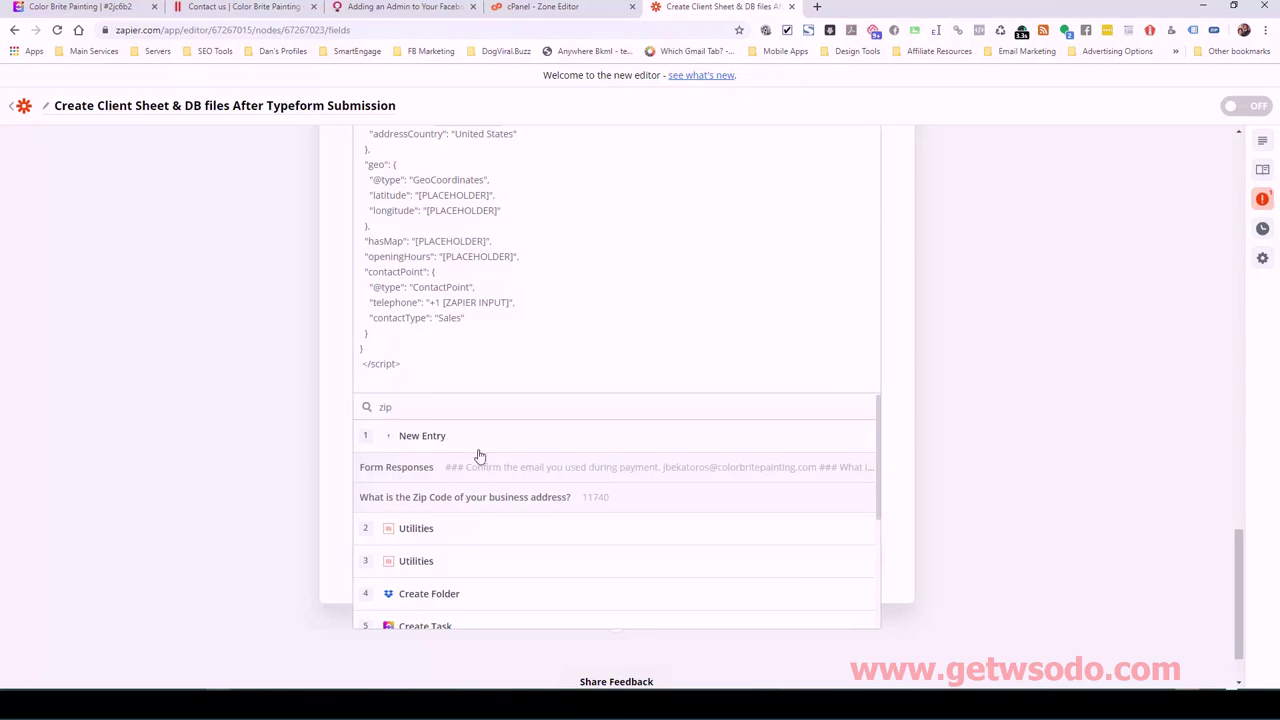
click(598, 505)
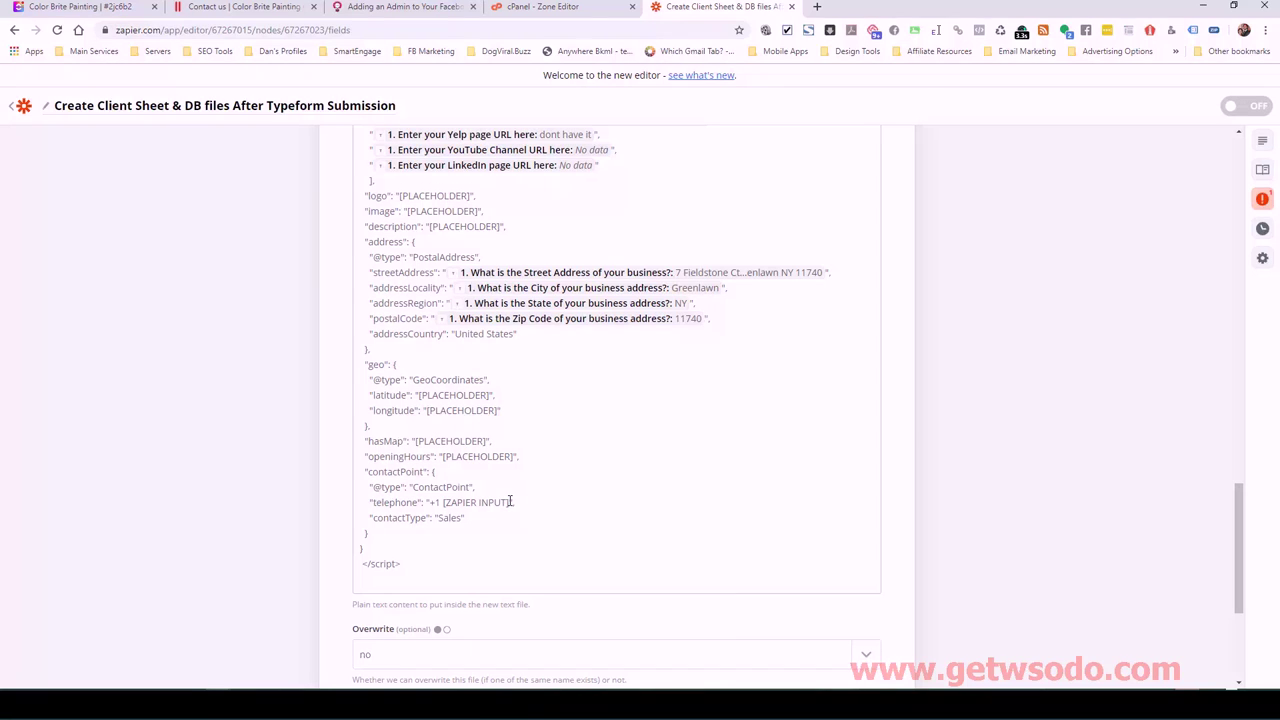
Replace the contactPoint telephone text, including the +1 prefix, with the New Entry answer "What is the business phone number?".
drag(511, 502, 432, 502)
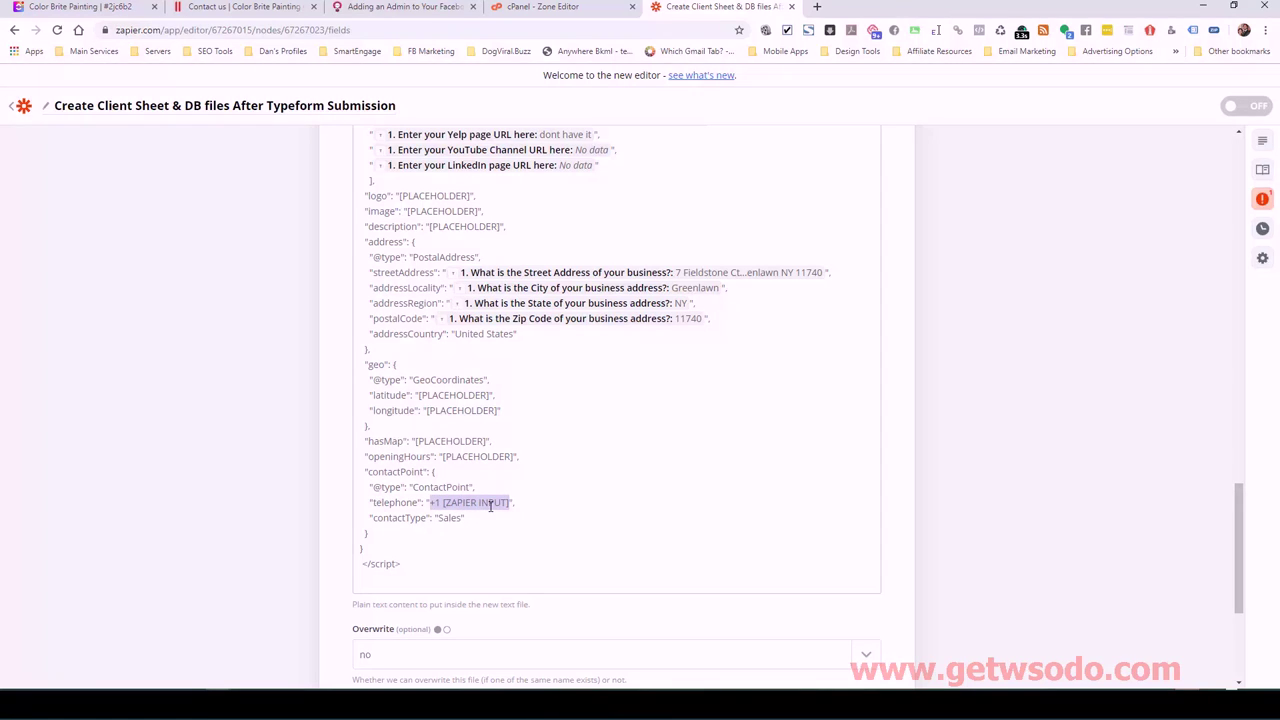
key(BackSpace)
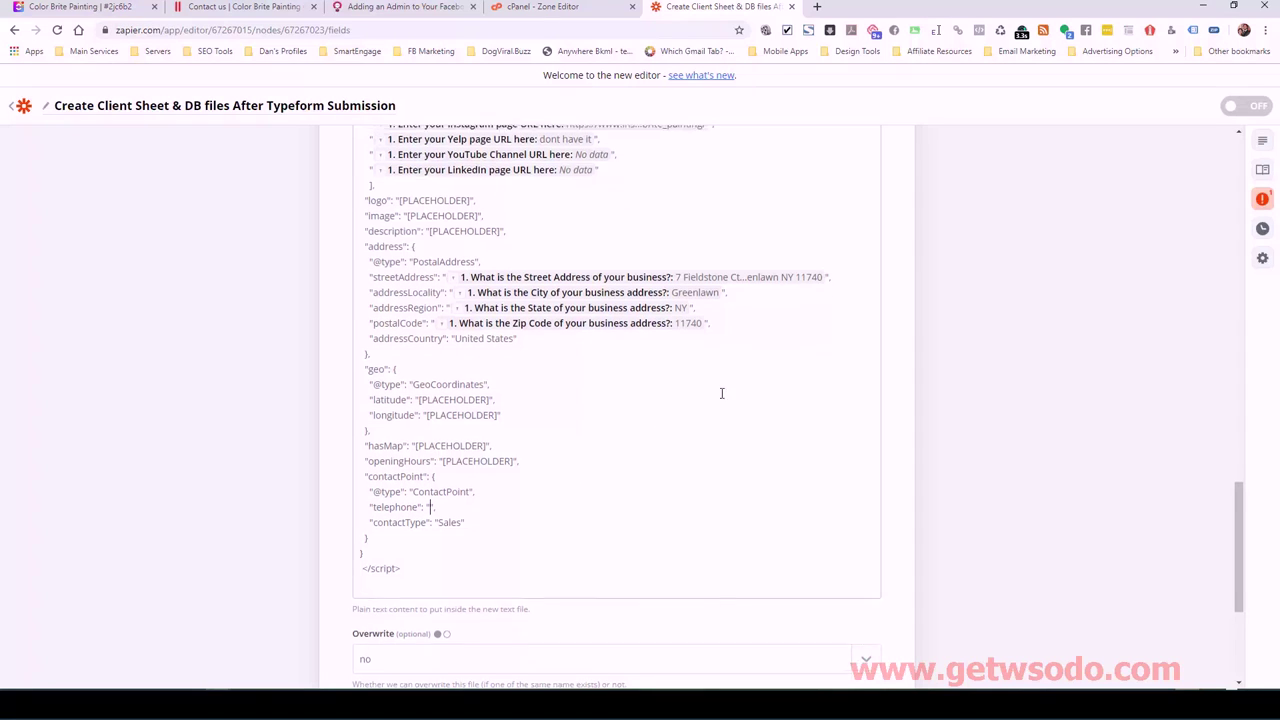
scroll(800, 330, up, 1)
scroll(828, 311, up, 2)
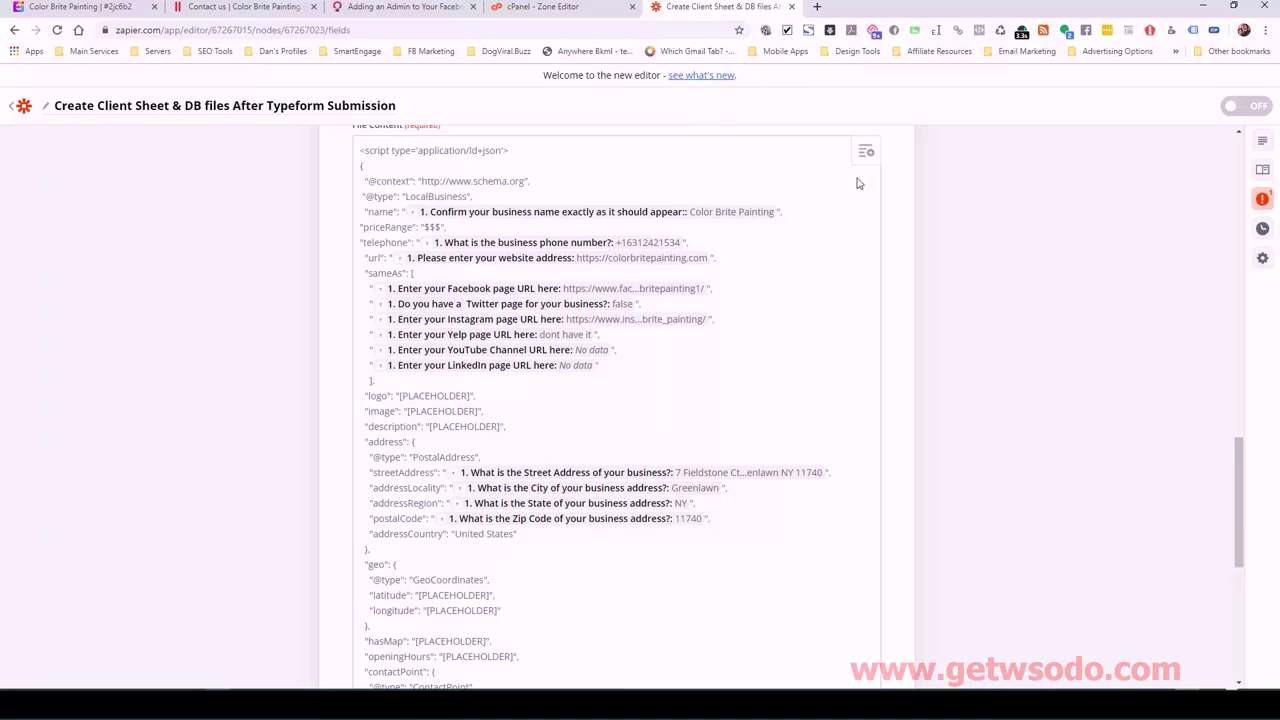
click(864, 157)
click(428, 442)
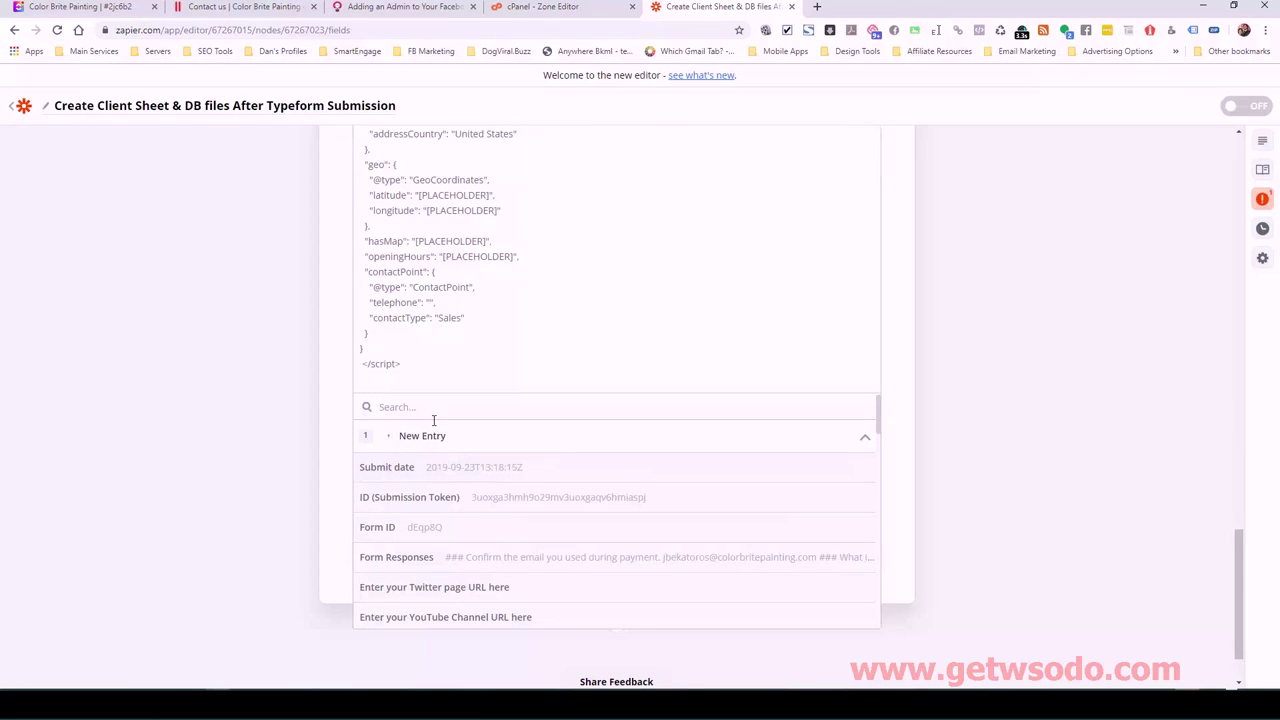
click(419, 407)
text(phone)
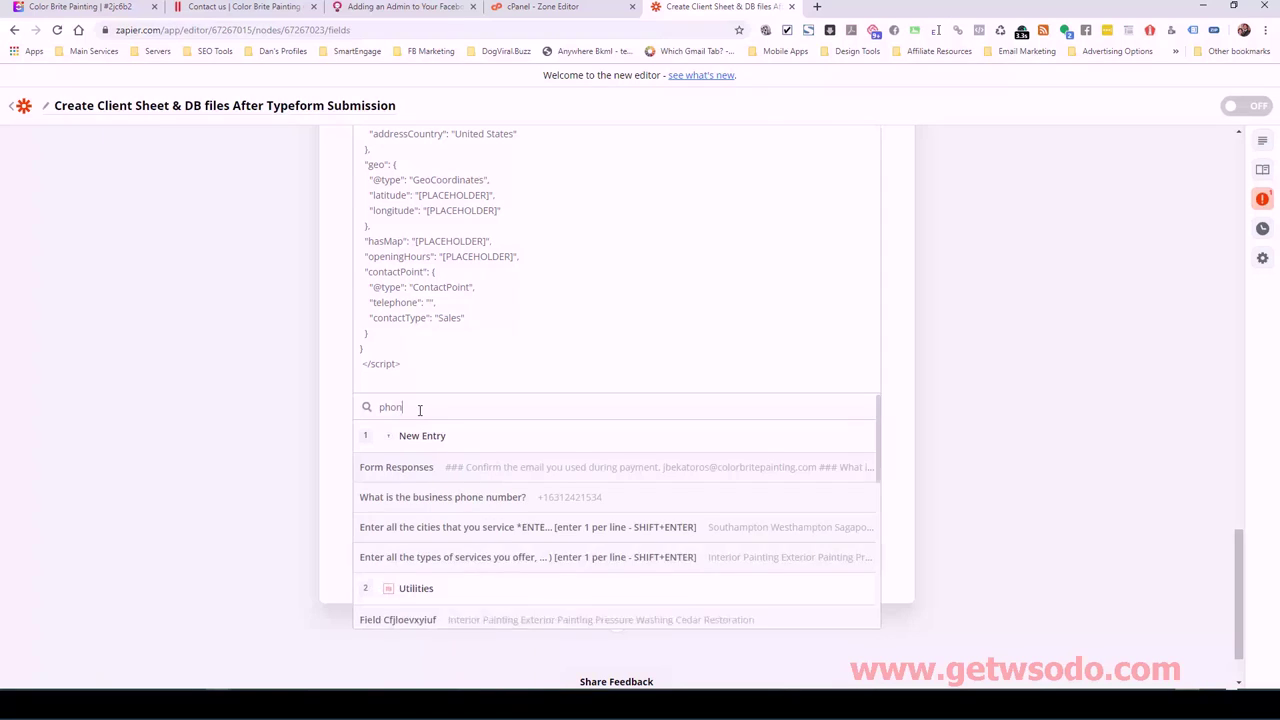
click(508, 497)
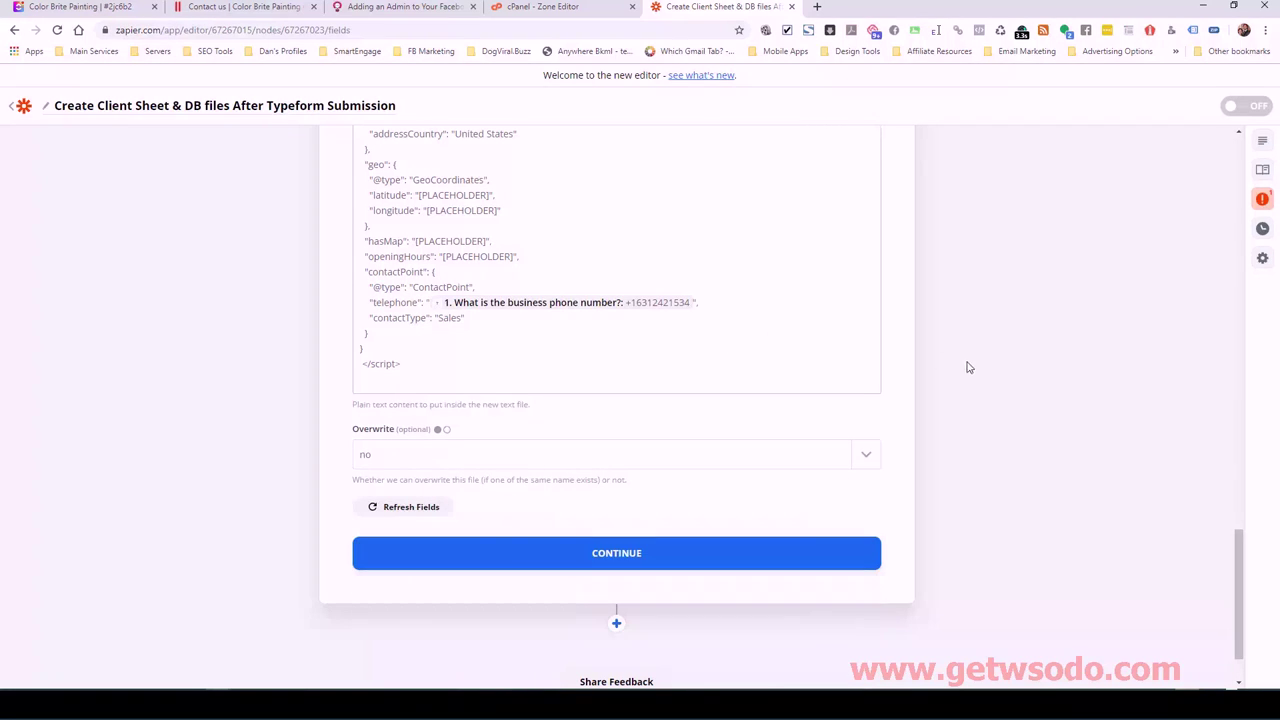
Review the schema code's mapped answers and remaining placeholders, from the business name through the contactPoint telephone and Overwrite setting.
scroll(966, 366, up, 4)
scroll(778, 370, up, 1)
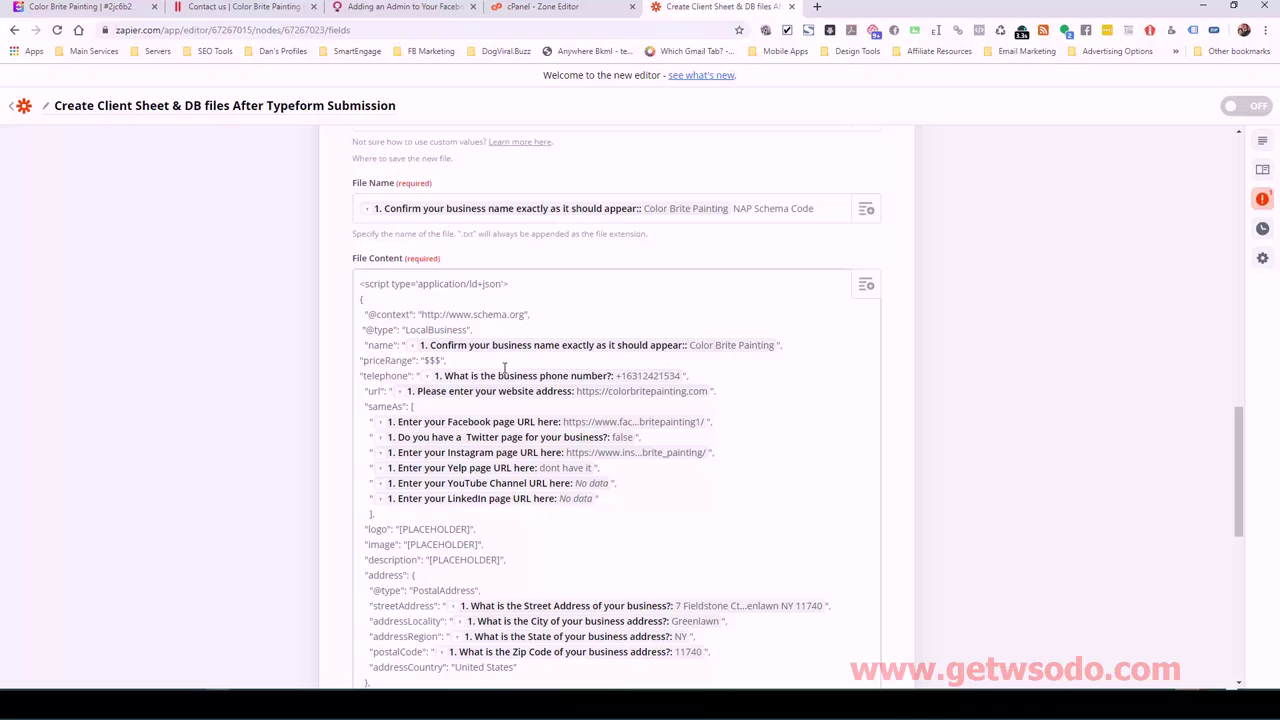
scroll(470, 400, down, 1)
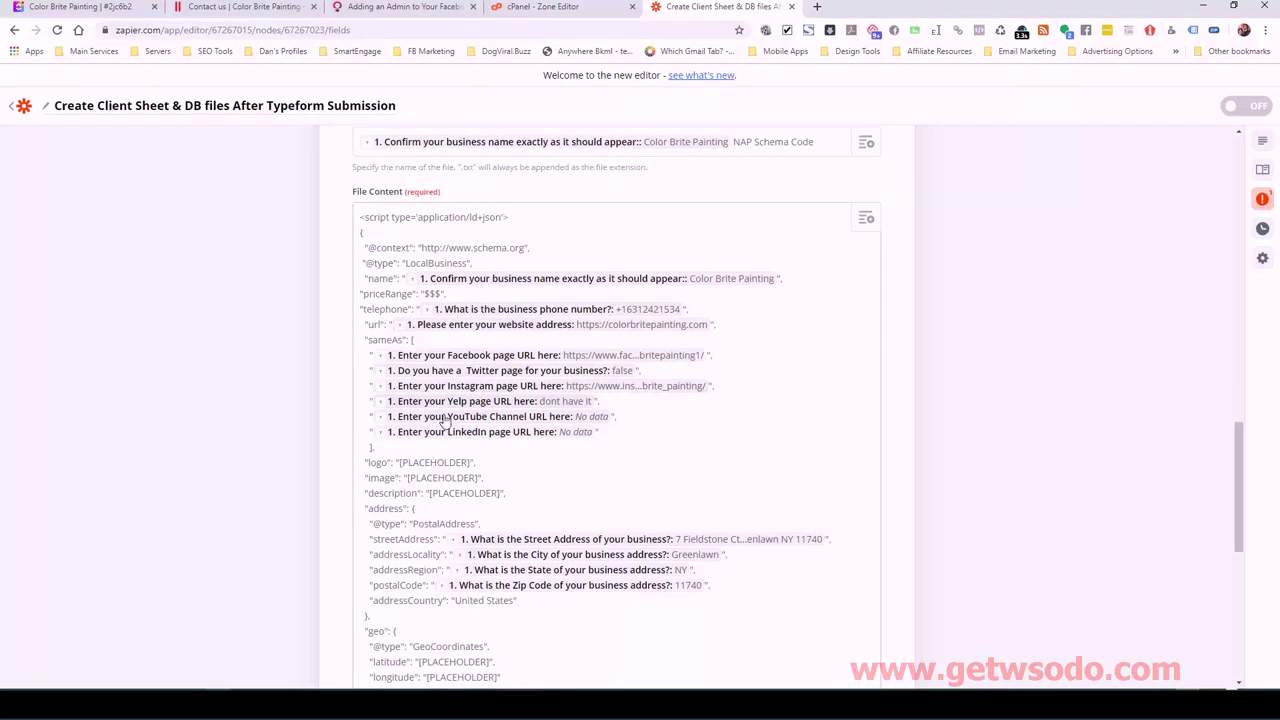
scroll(457, 457, down, 1)
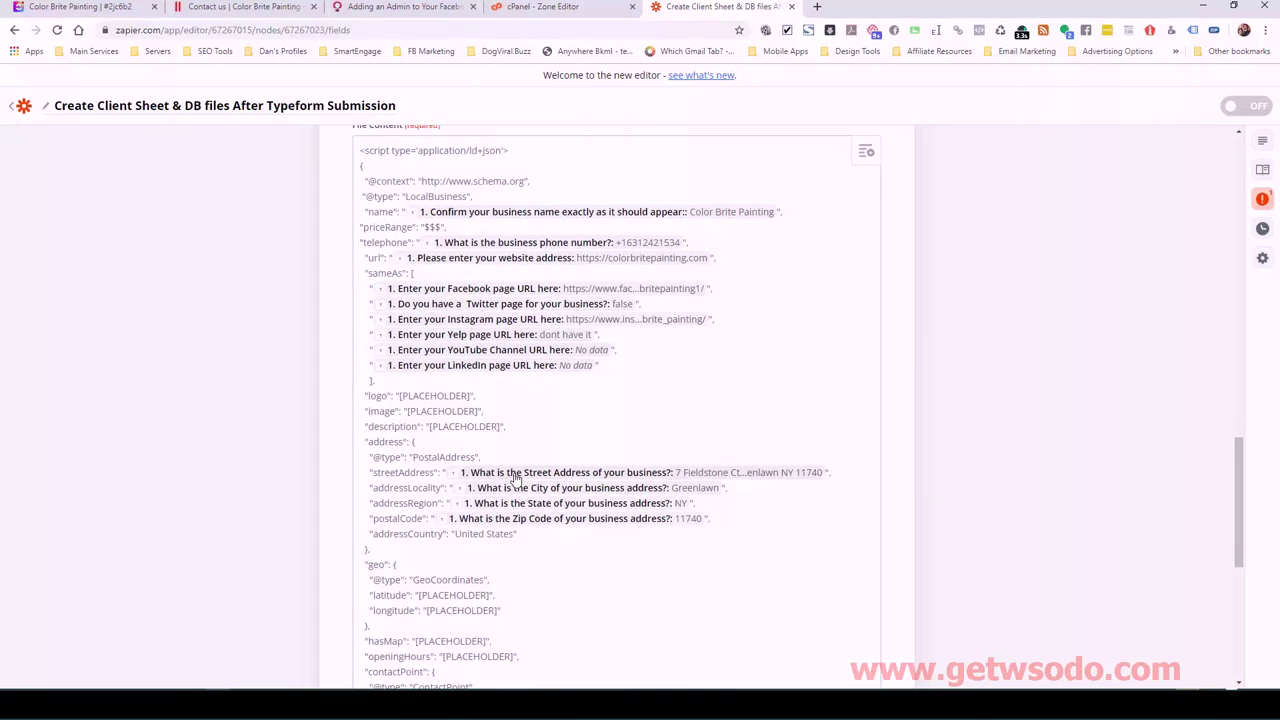
scroll(515, 478, down, 1)
scroll(543, 466, down, 1)
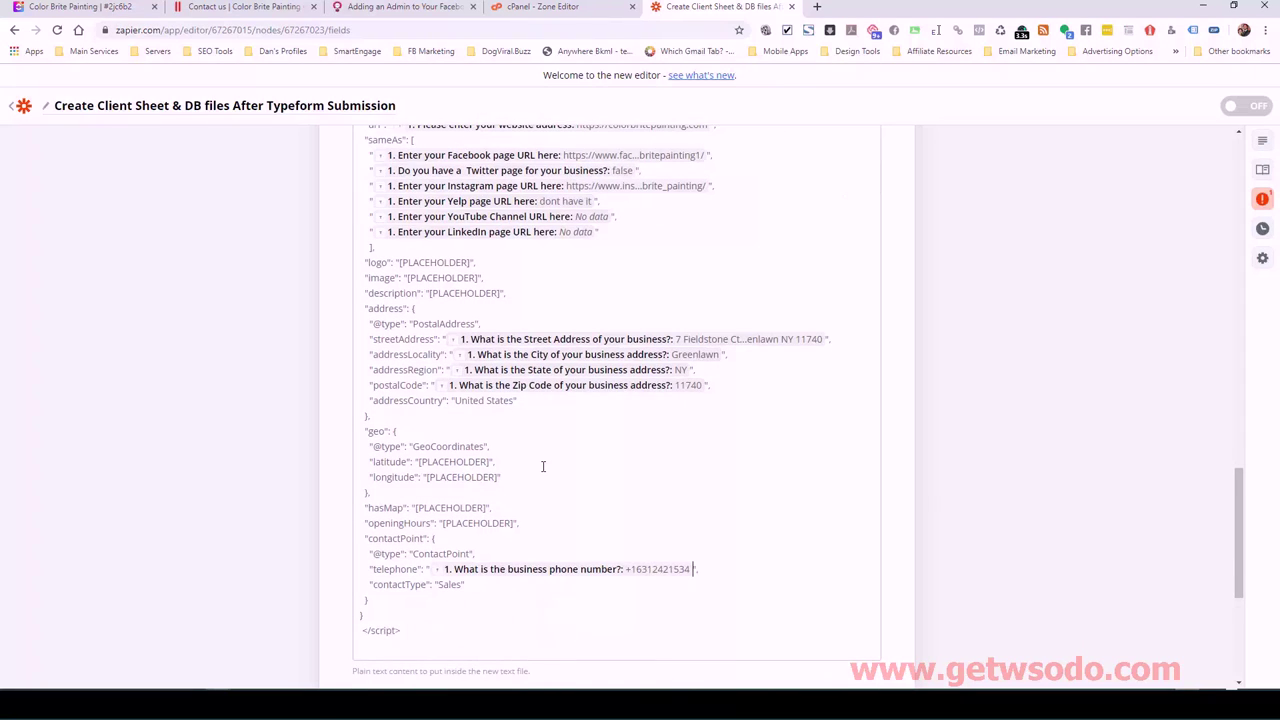
scroll(543, 466, down, 1)
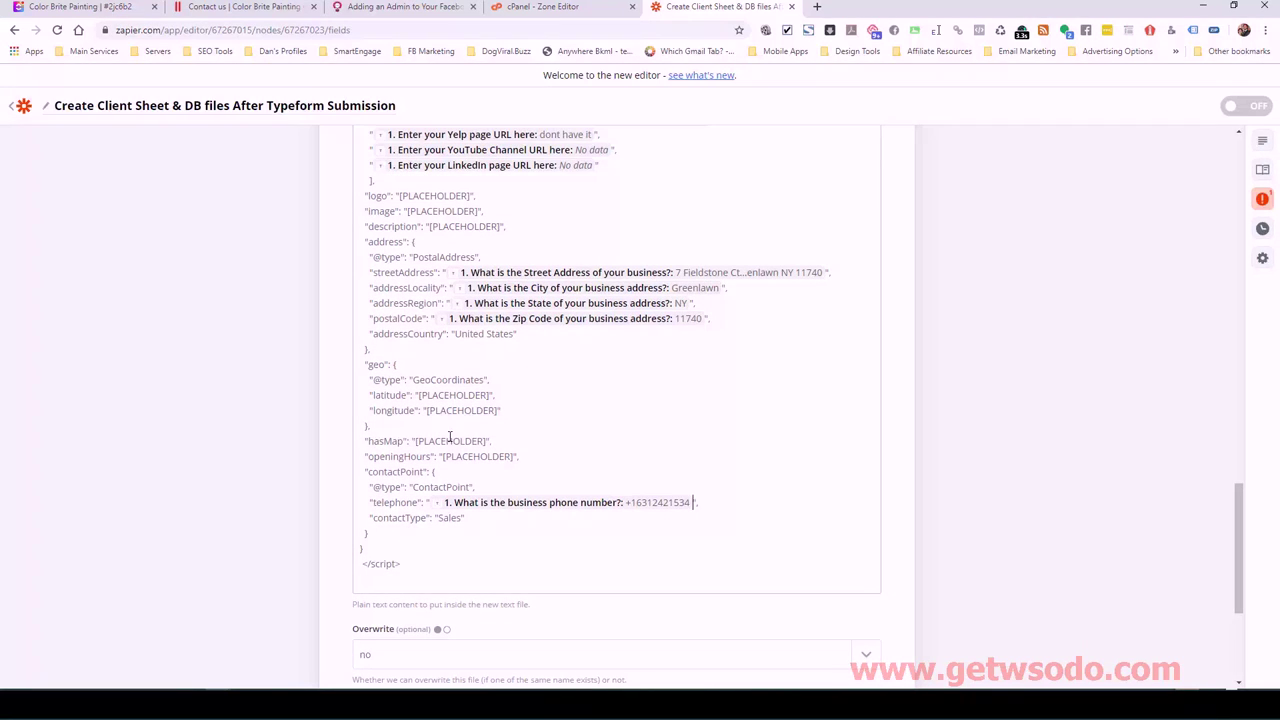
scroll(556, 475, down, 2)
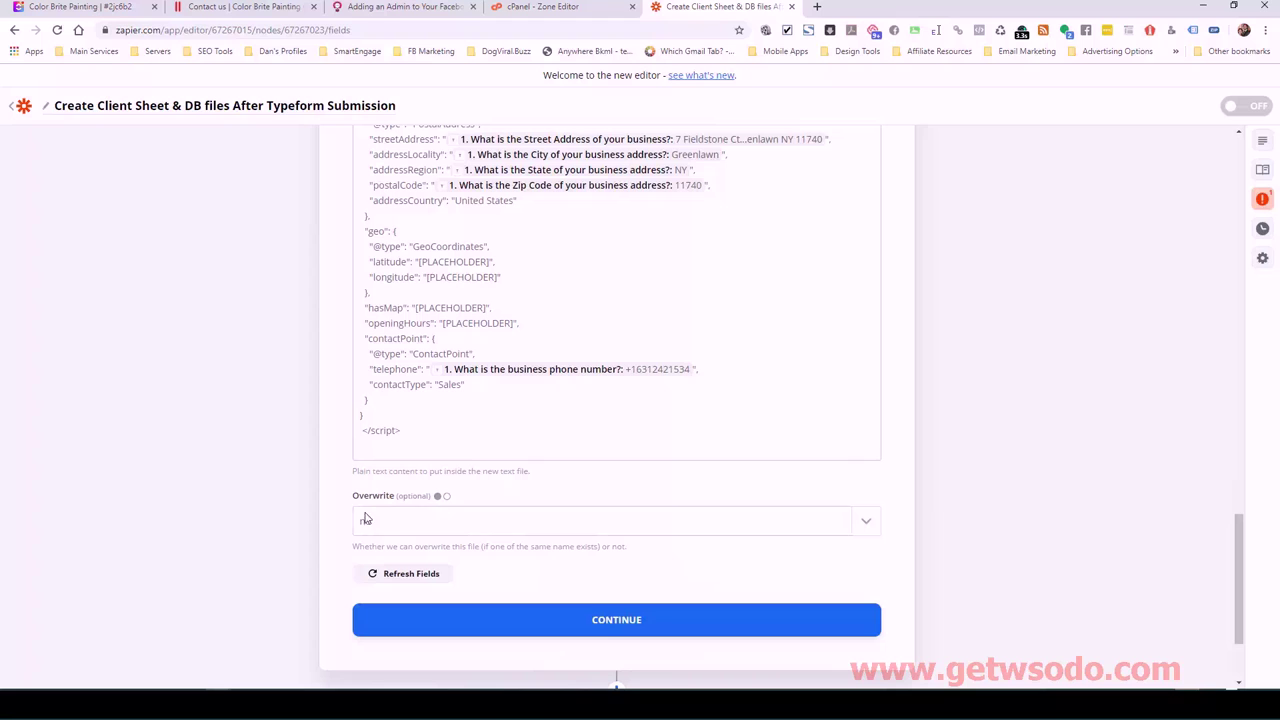
scroll(486, 534, down, 1)
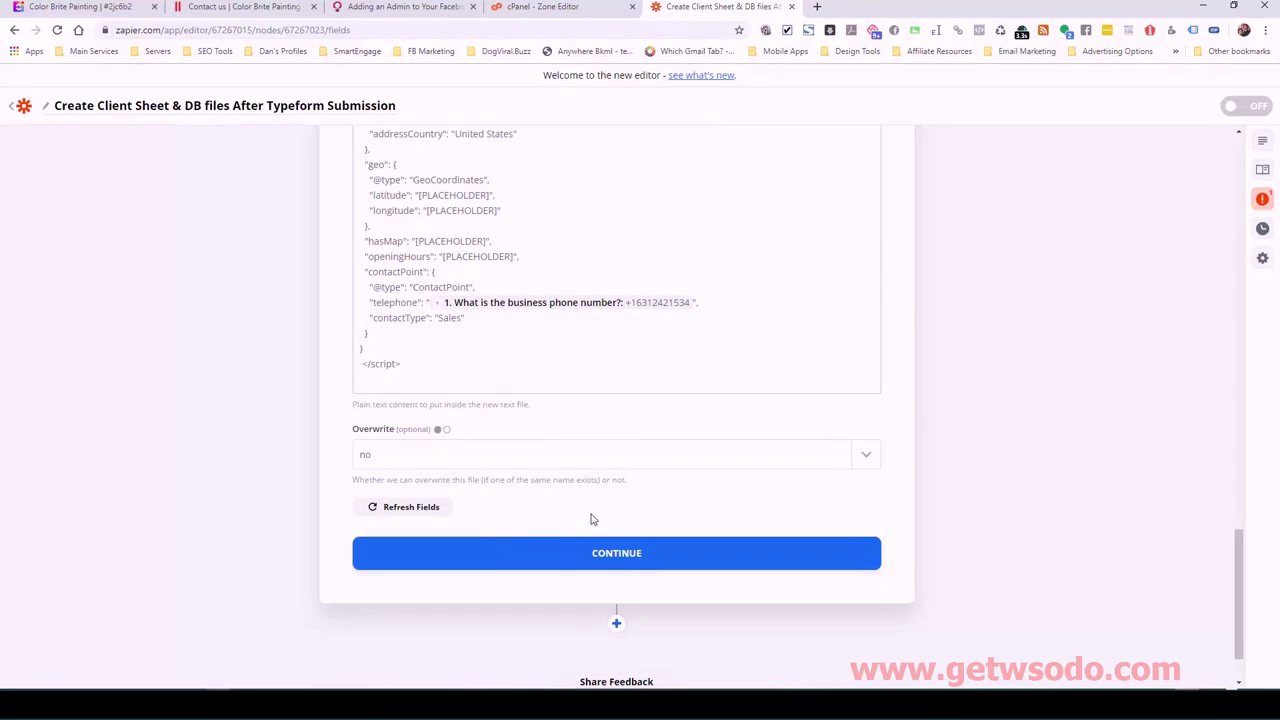
Continue to the Send Data preview, check it, and send the test text file to Dropbox.
click(603, 562)
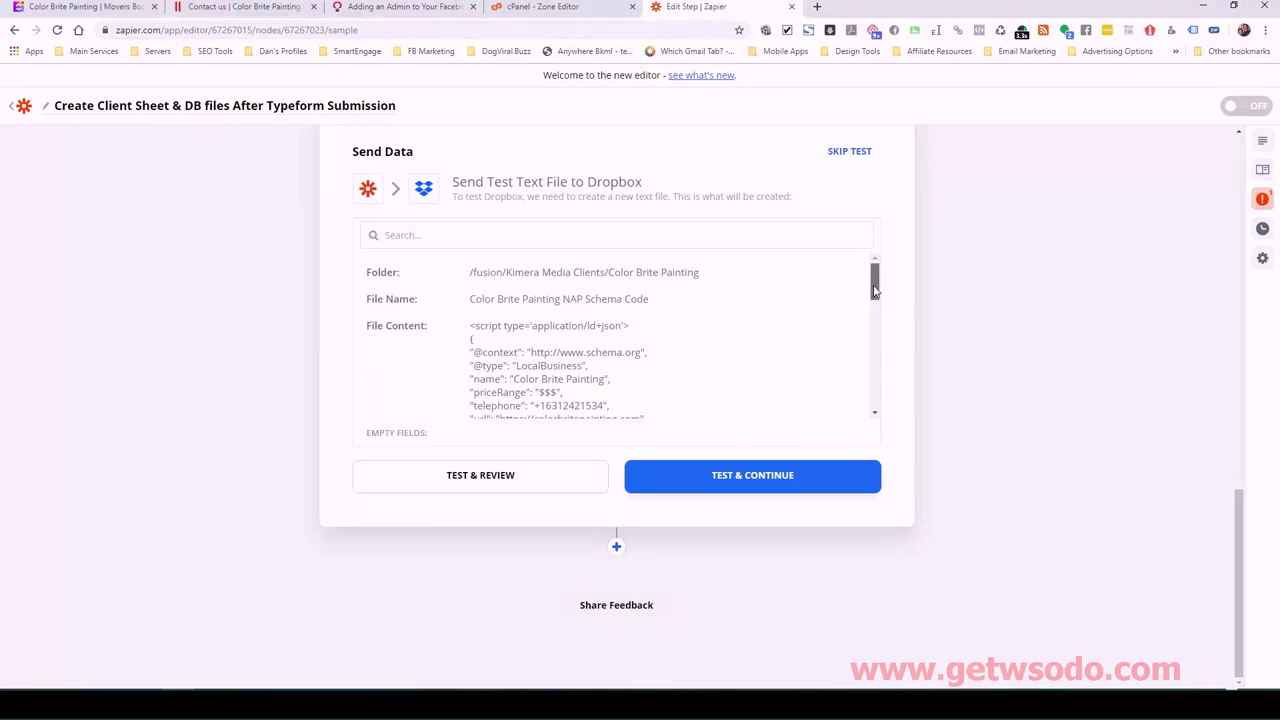
mouse_move(875, 281)
mouse_down()
mouse_move(877, 323)
mouse_move(875, 280)
mouse_up()
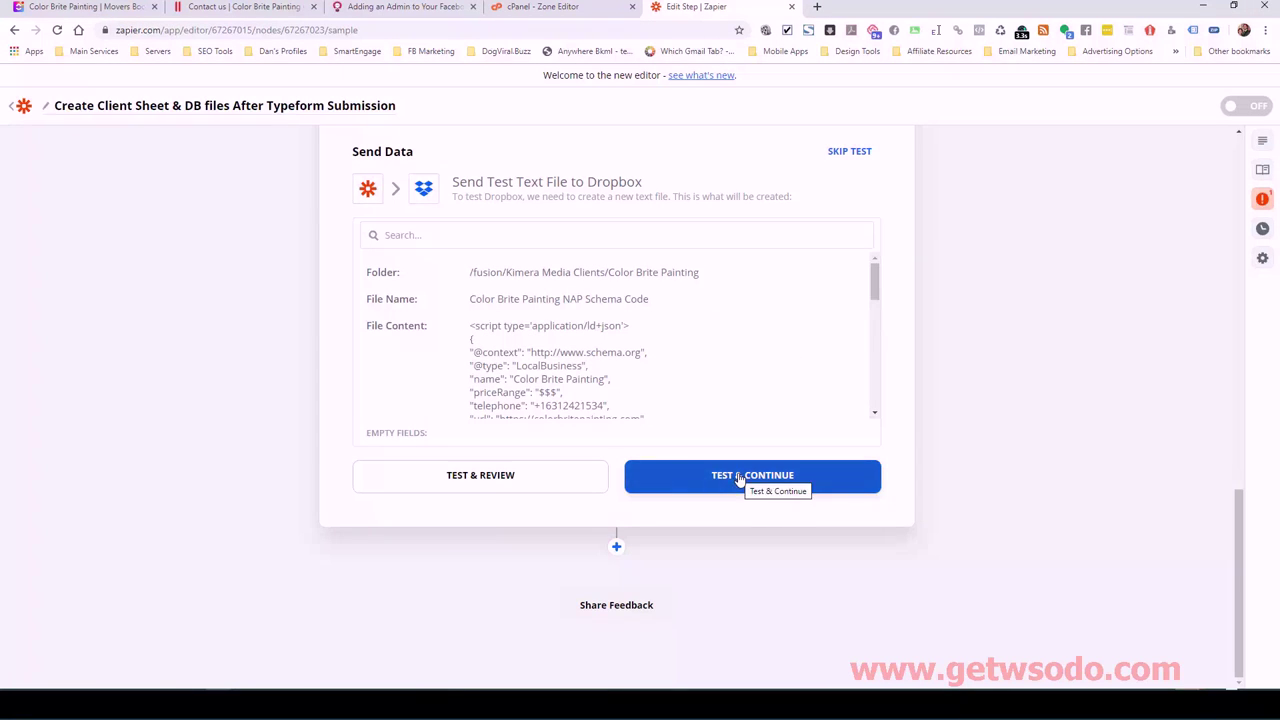
click(743, 480)
Switch to File Explorer and open the Color Brite Painting NAP Schema Code text file from the client's Dropbox folder.
key(alt+Tab)
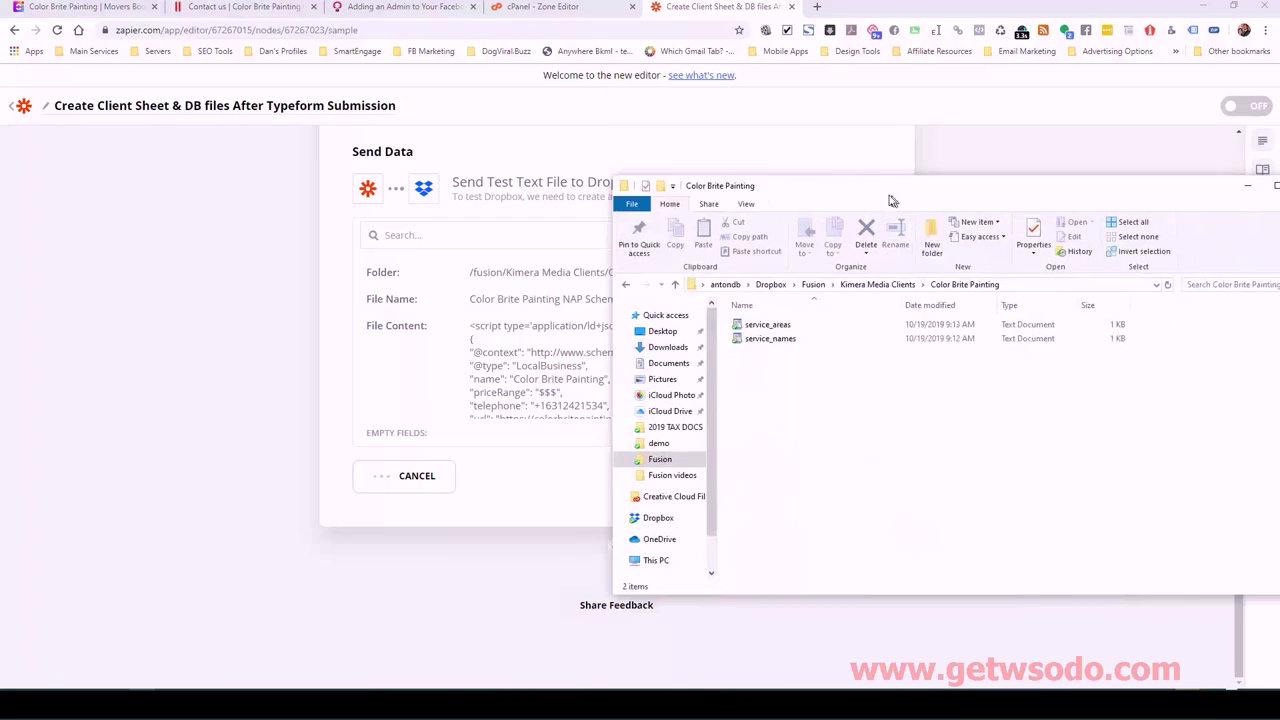
drag(894, 200, 809, 185)
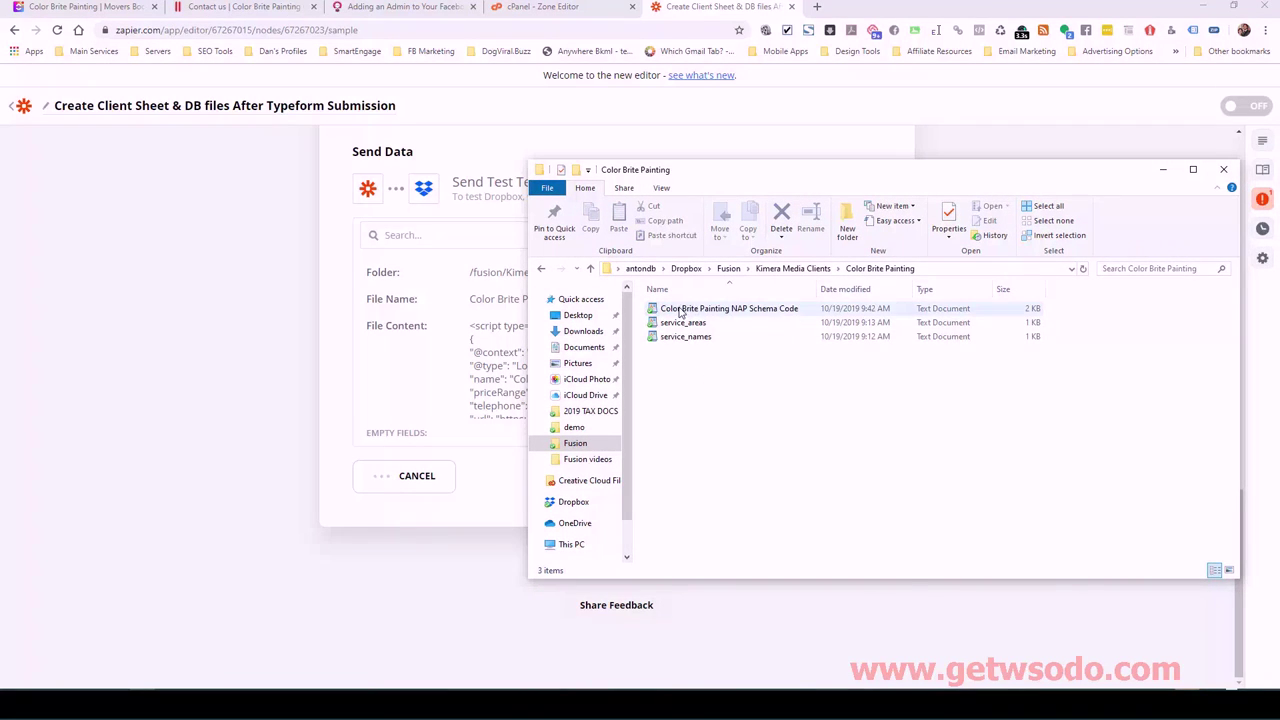
double_click(753, 309)
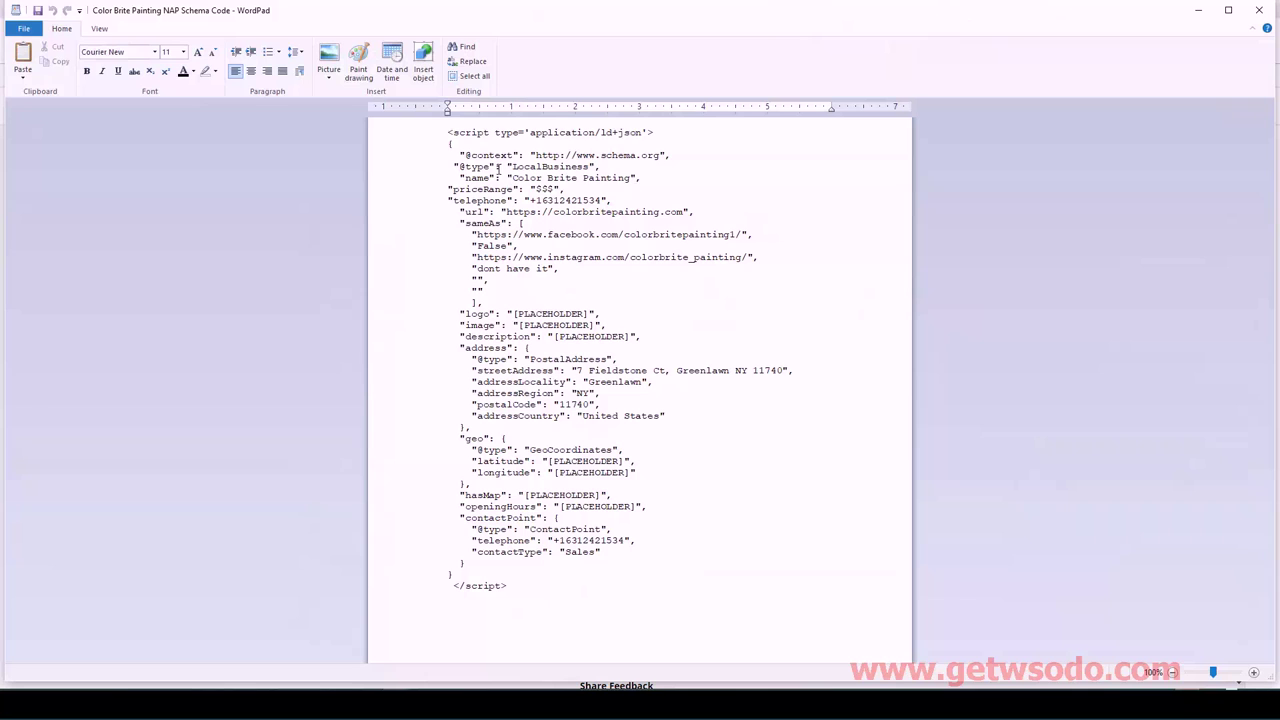
Examine the business name, website URL and sameAs entries in the generated schema file, and close it.
mouse_move(512, 177)
mouse_down()
mouse_move(576, 201)
mouse_move(508, 212)
mouse_move(636, 212)
mouse_up()
click(630, 178)
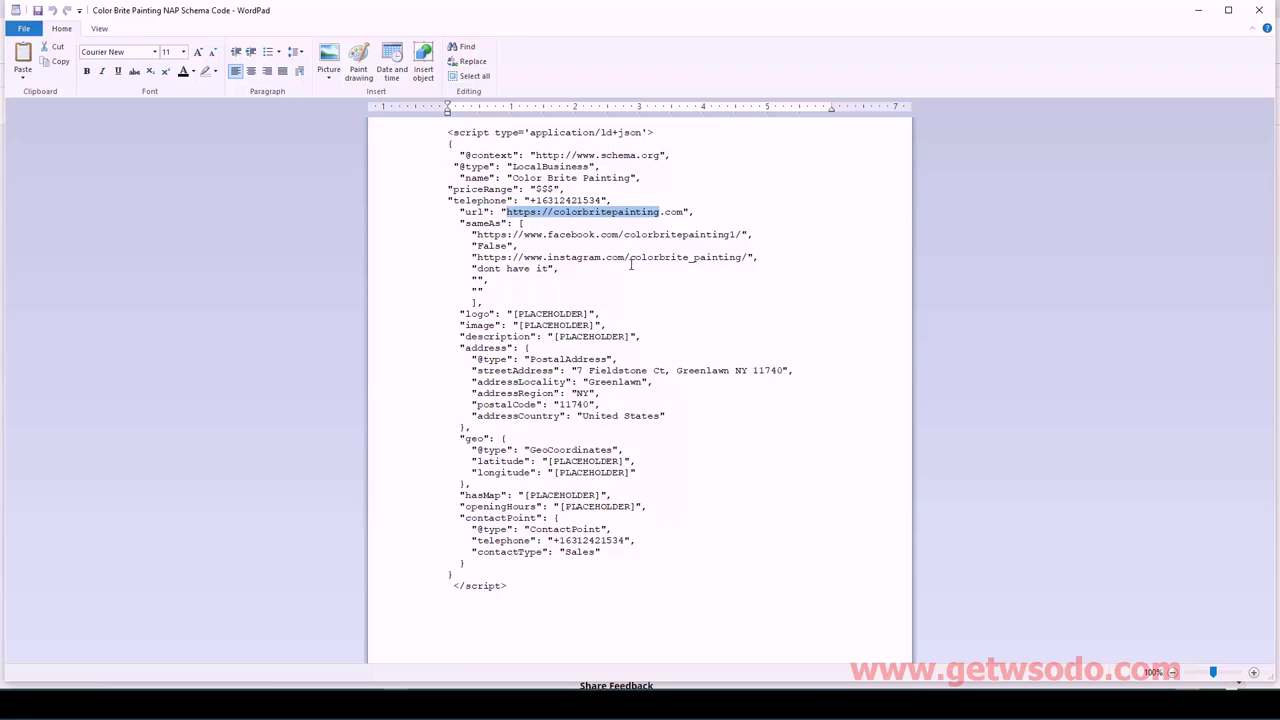
click(531, 245)
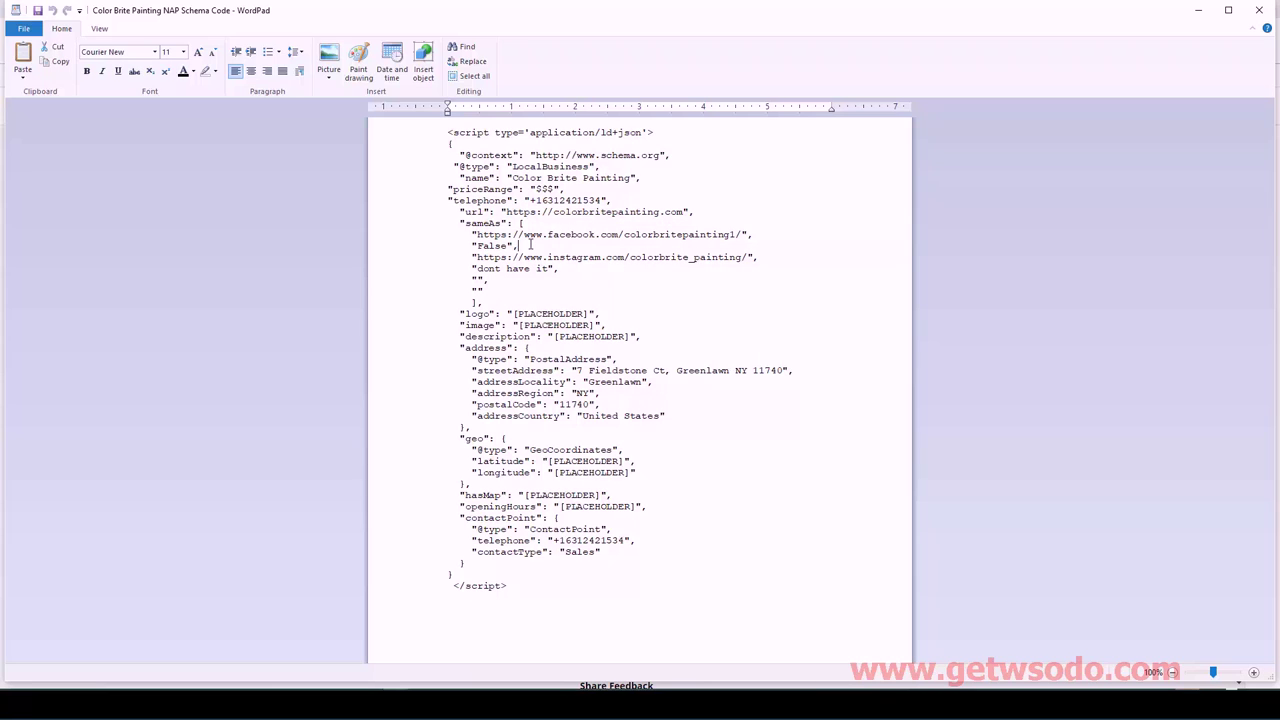
drag(526, 244, 475, 245)
click(527, 245)
drag(565, 270, 450, 268)
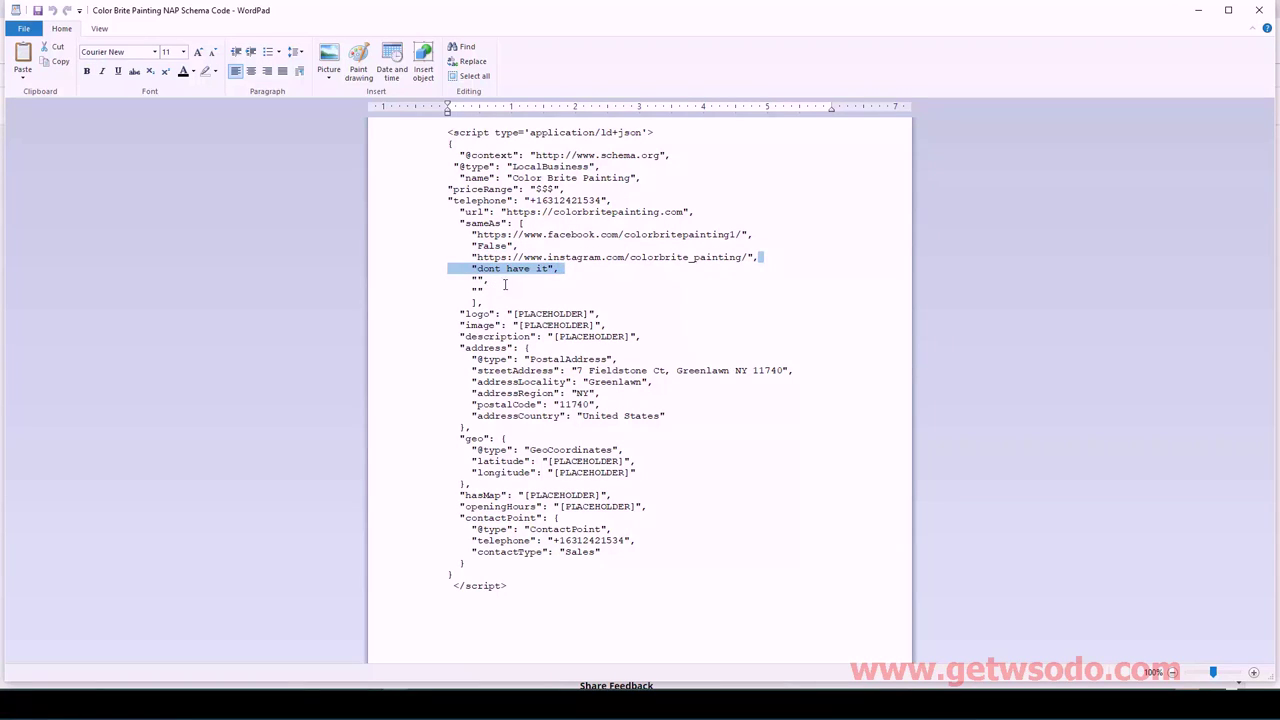
click(505, 285)
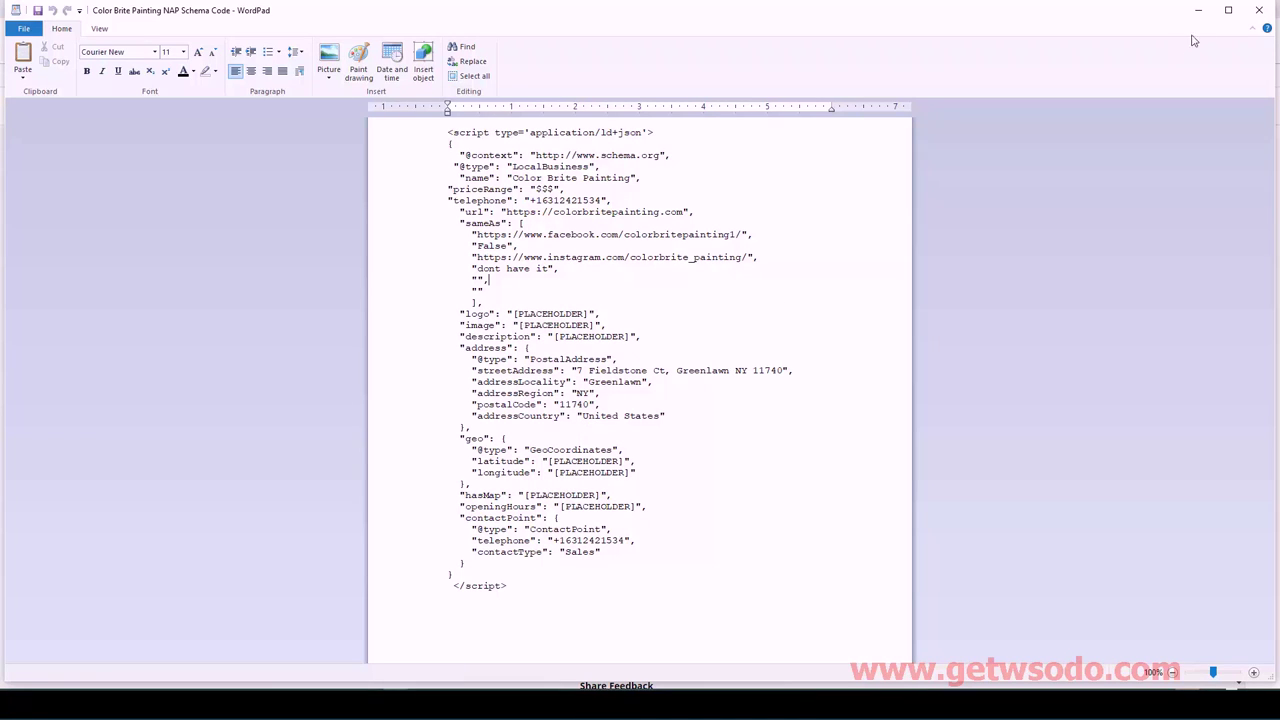
click(1259, 10)
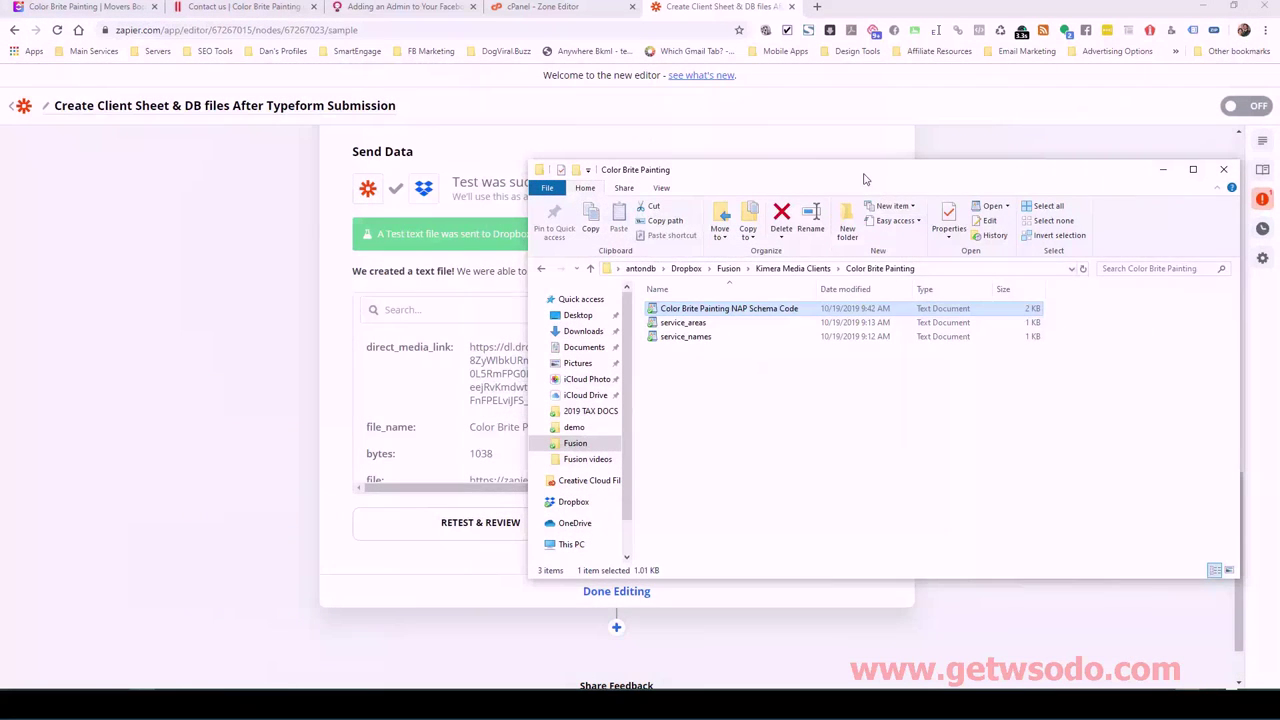
Minimize the client folder window and finish editing the NAP schema text file action in Zapier.
drag(866, 176, 806, 113)
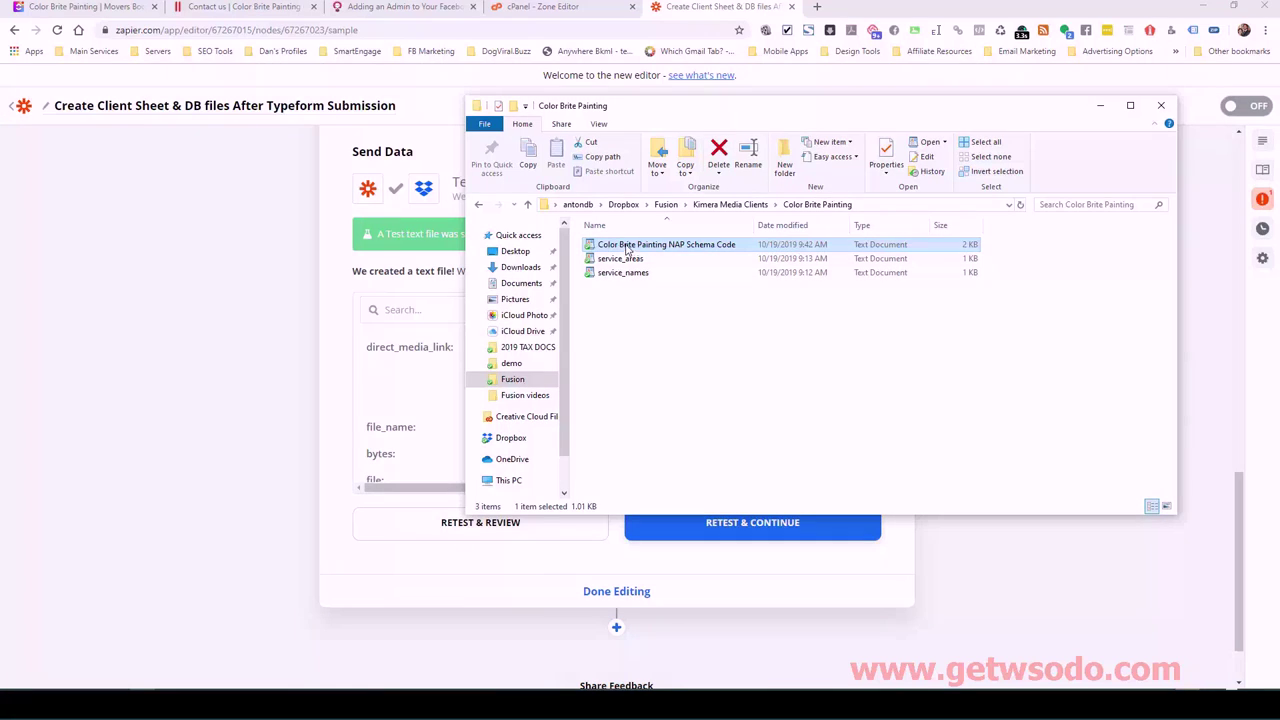
click(1099, 106)
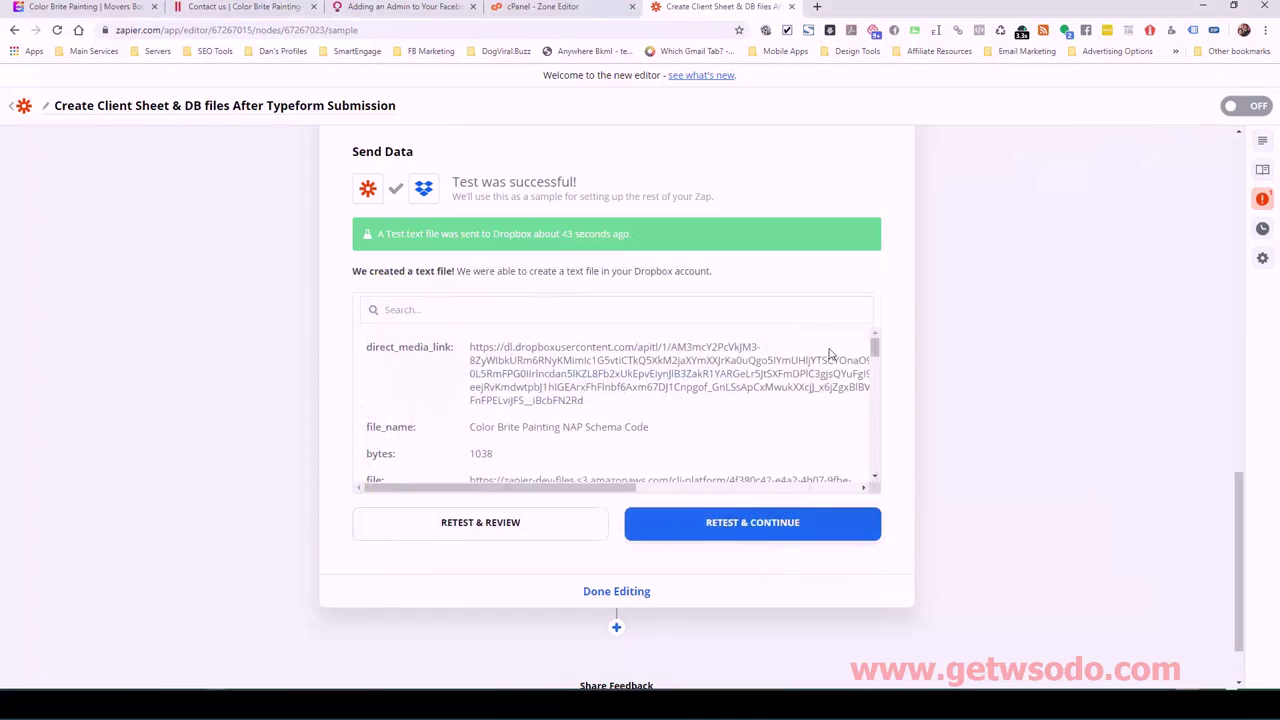
click(607, 591)
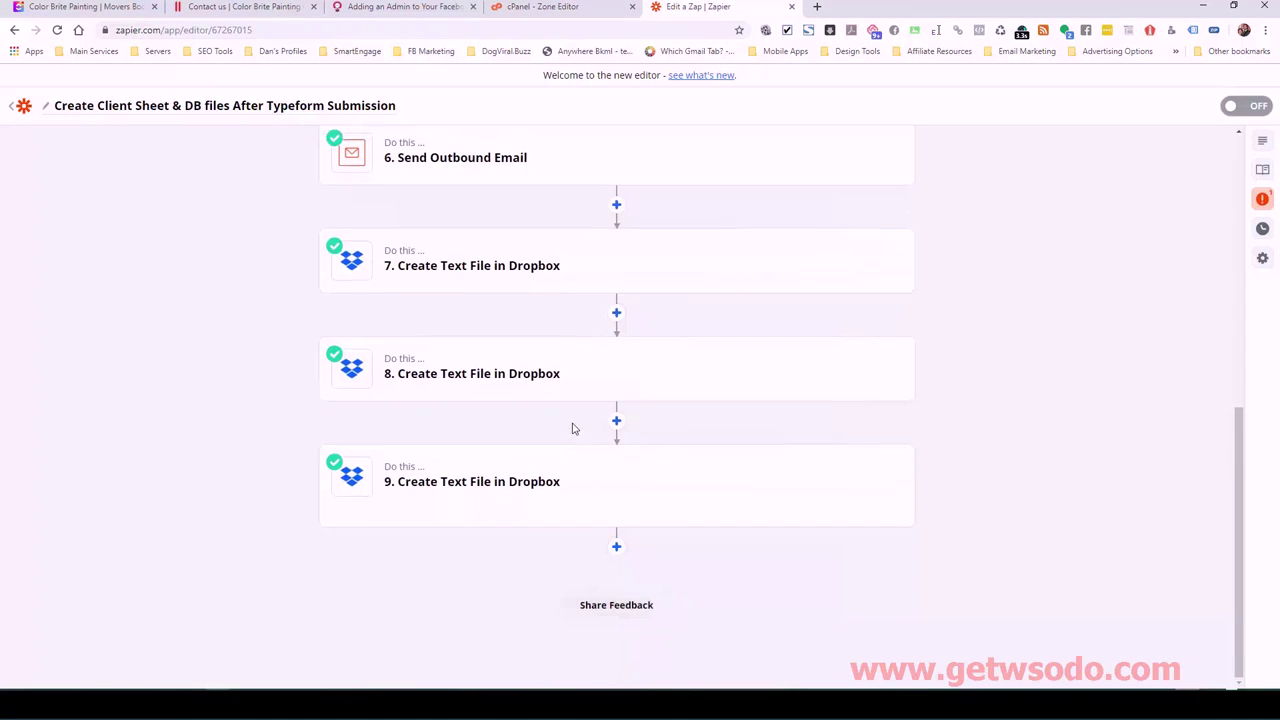
Look over the Zap's completed actions and turn the Zap on.
mouse_move(723, 485)
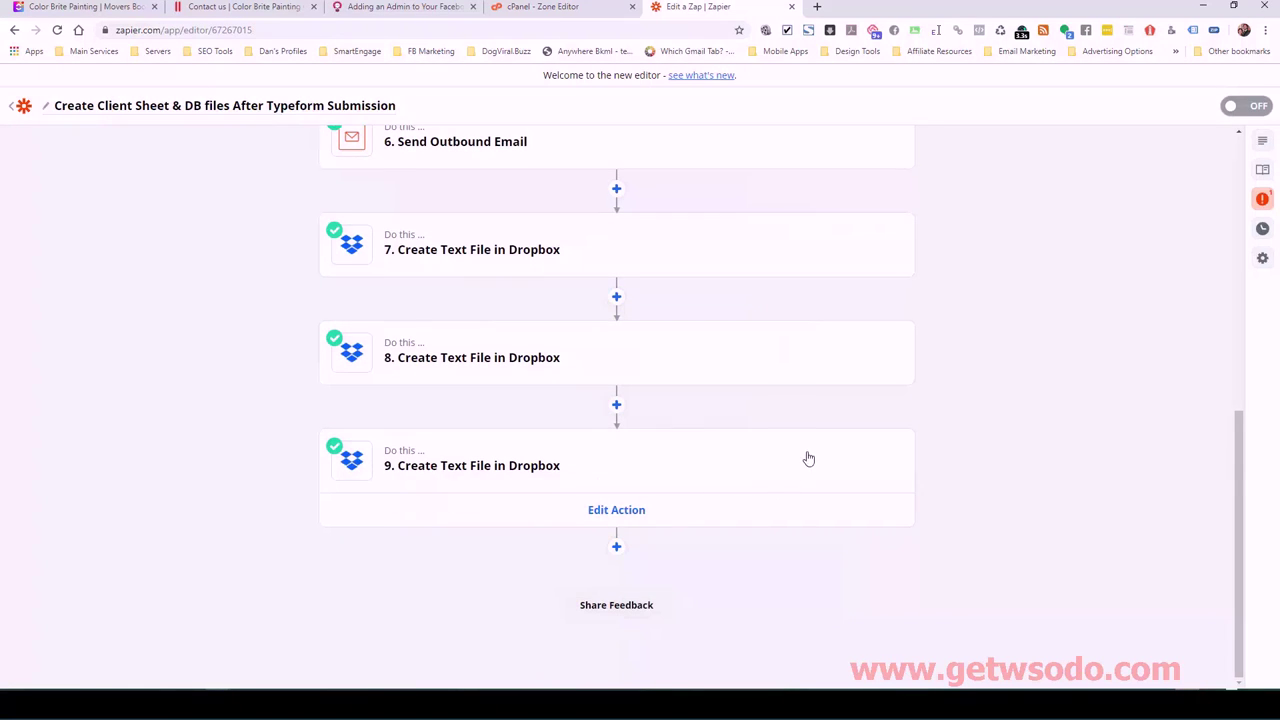
scroll(810, 455, up, 3)
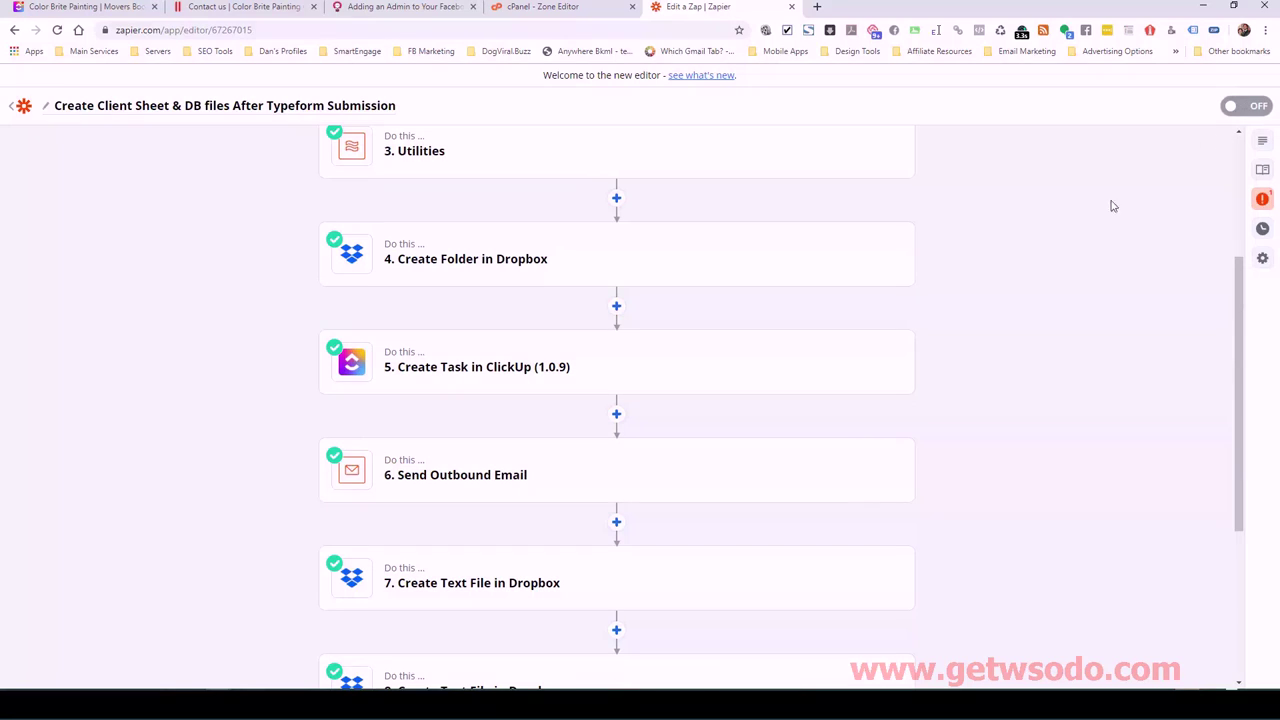
scroll(1020, 300, down, 3)
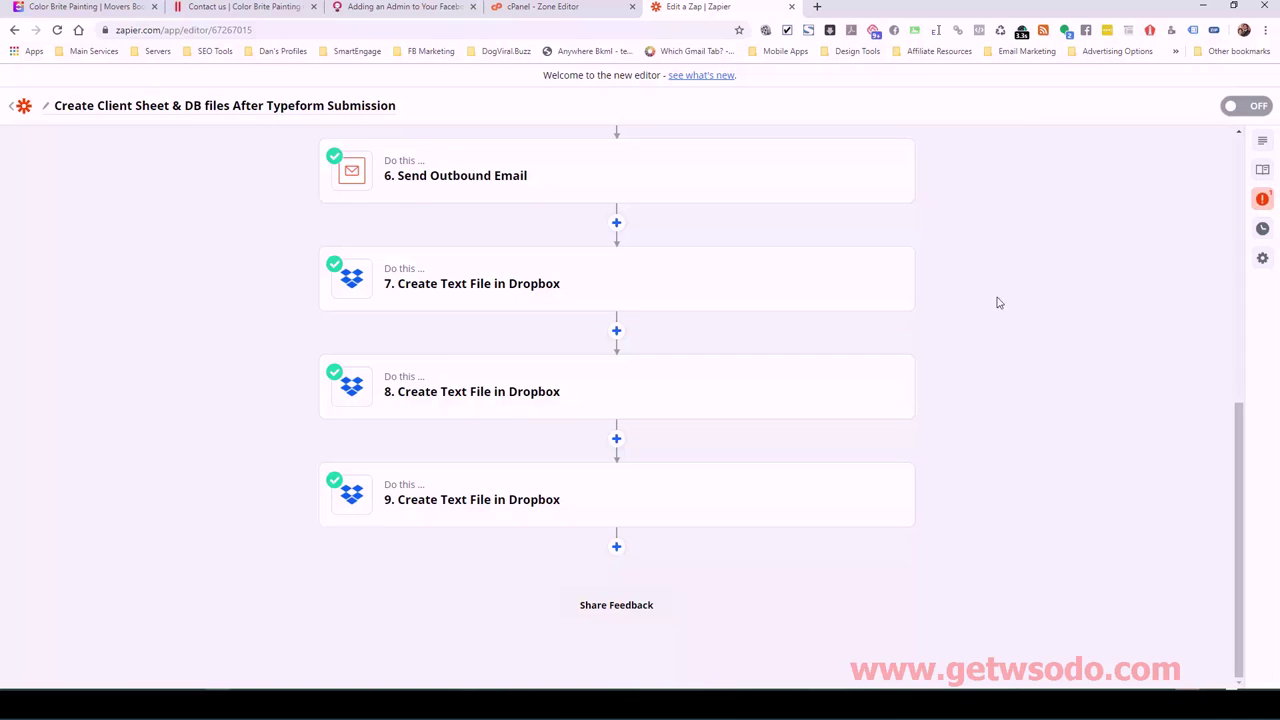
click(1233, 107)
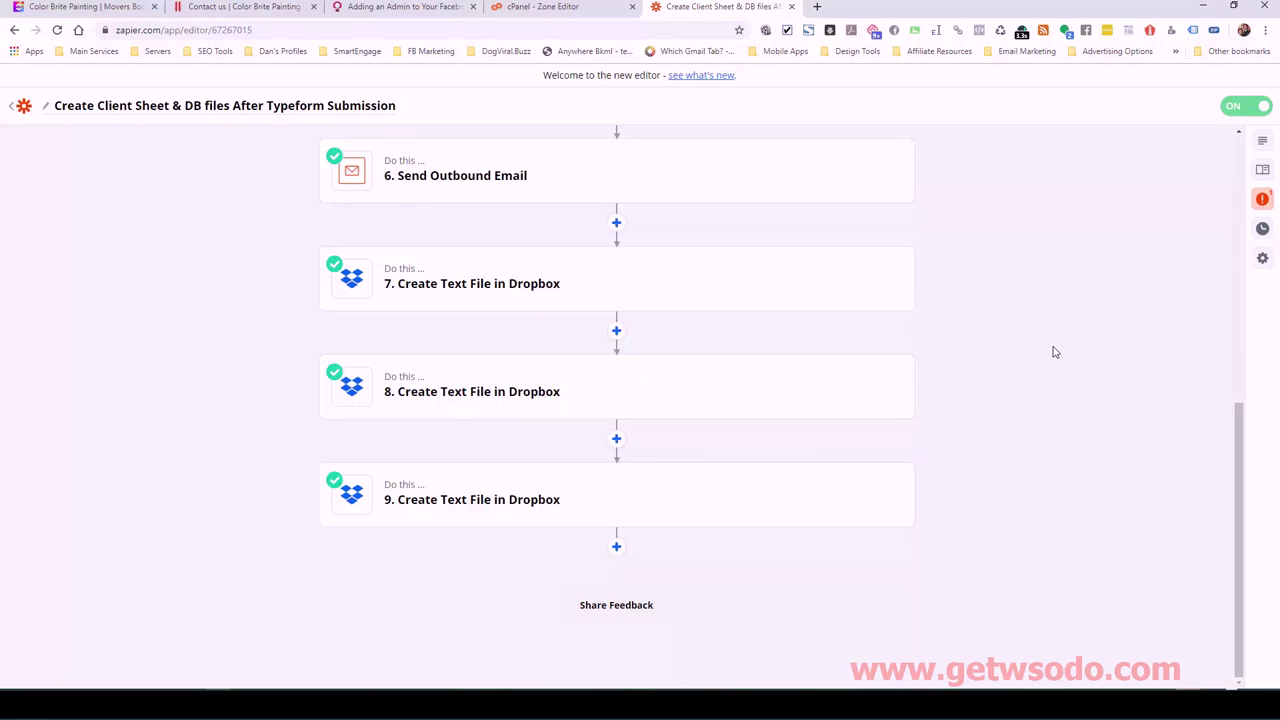
Review the Zap's flow from the New Entry in Typeform trigger through the Utilities actions and the Dropbox folder action.
scroll(1020, 354, up, 6)
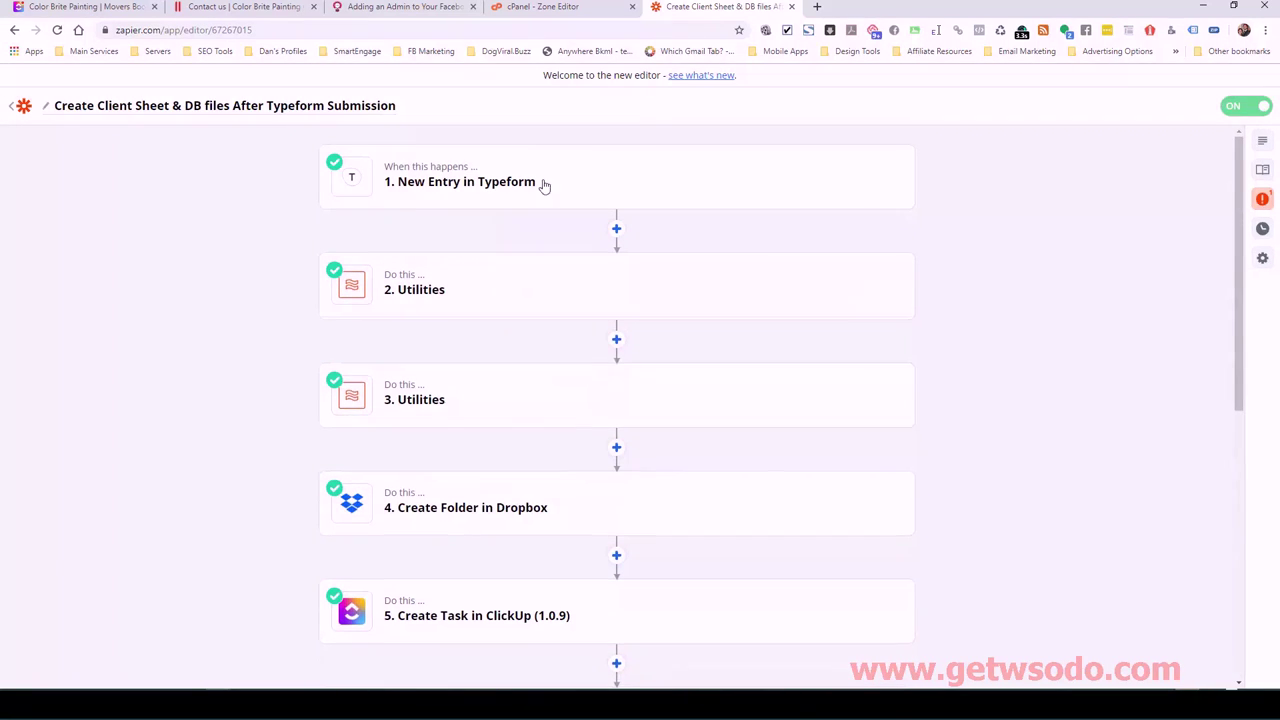
click(472, 190)
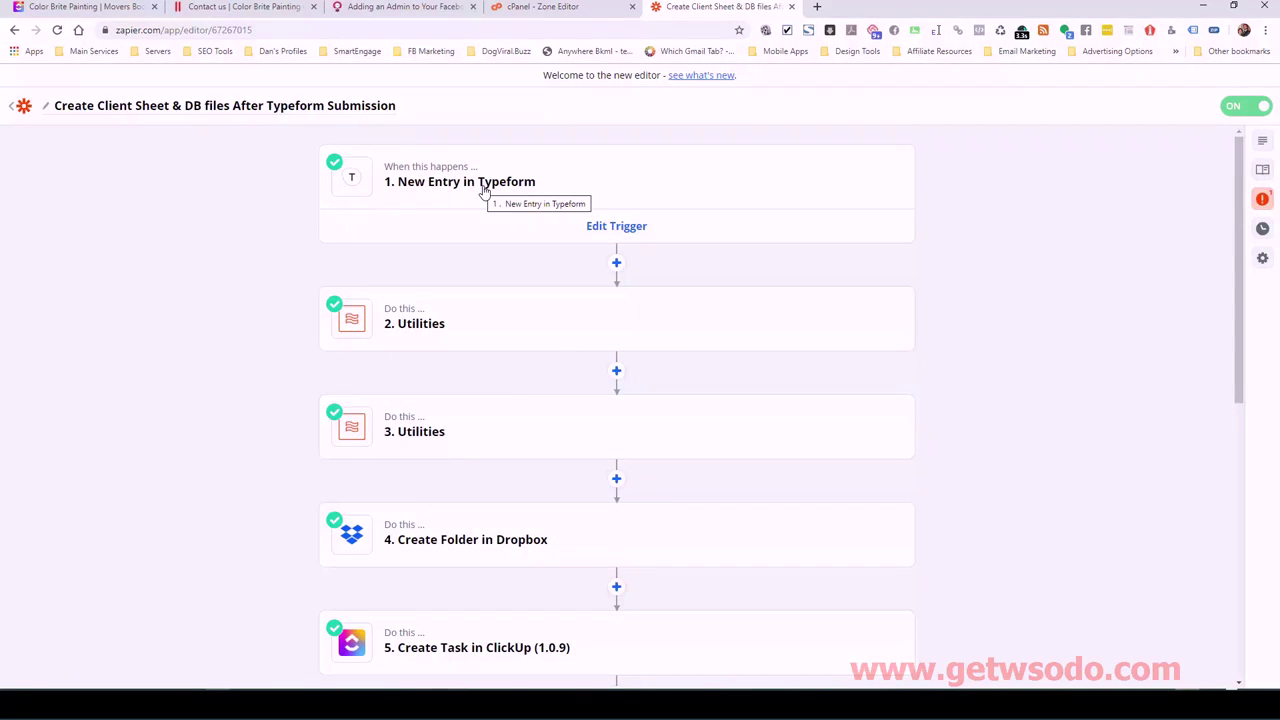
click(500, 330)
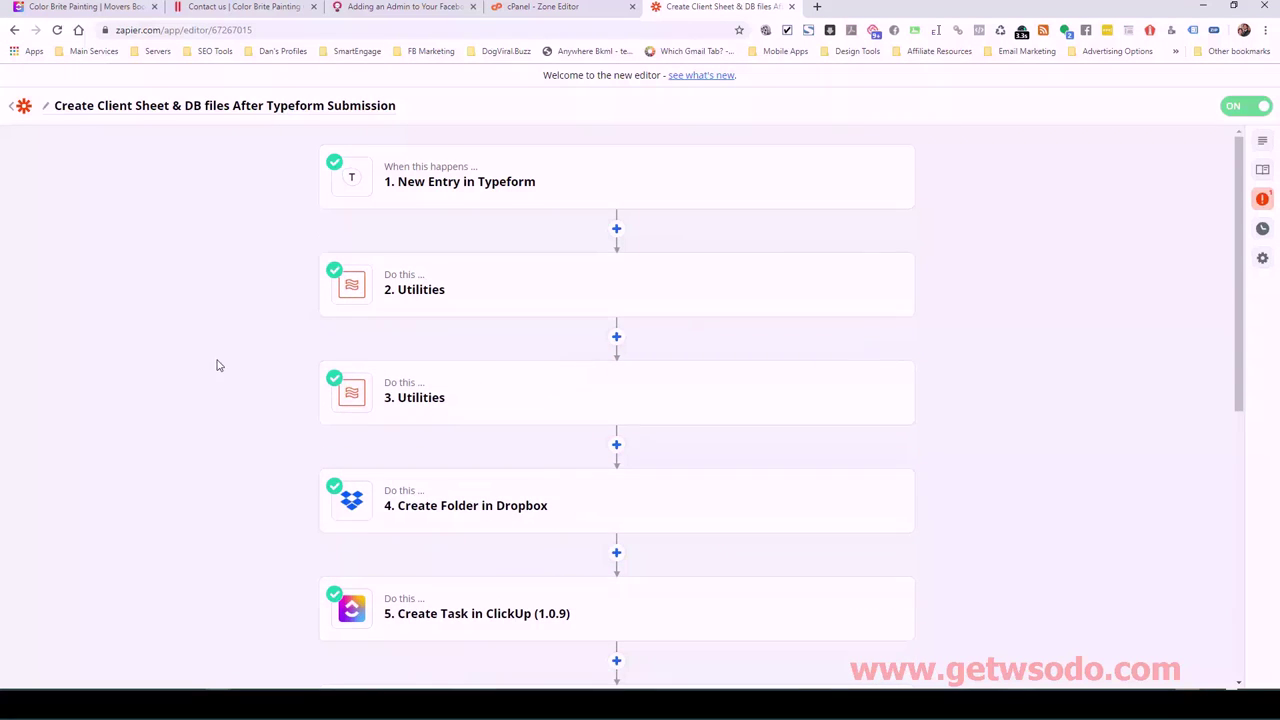
scroll(220, 366, down, 1)
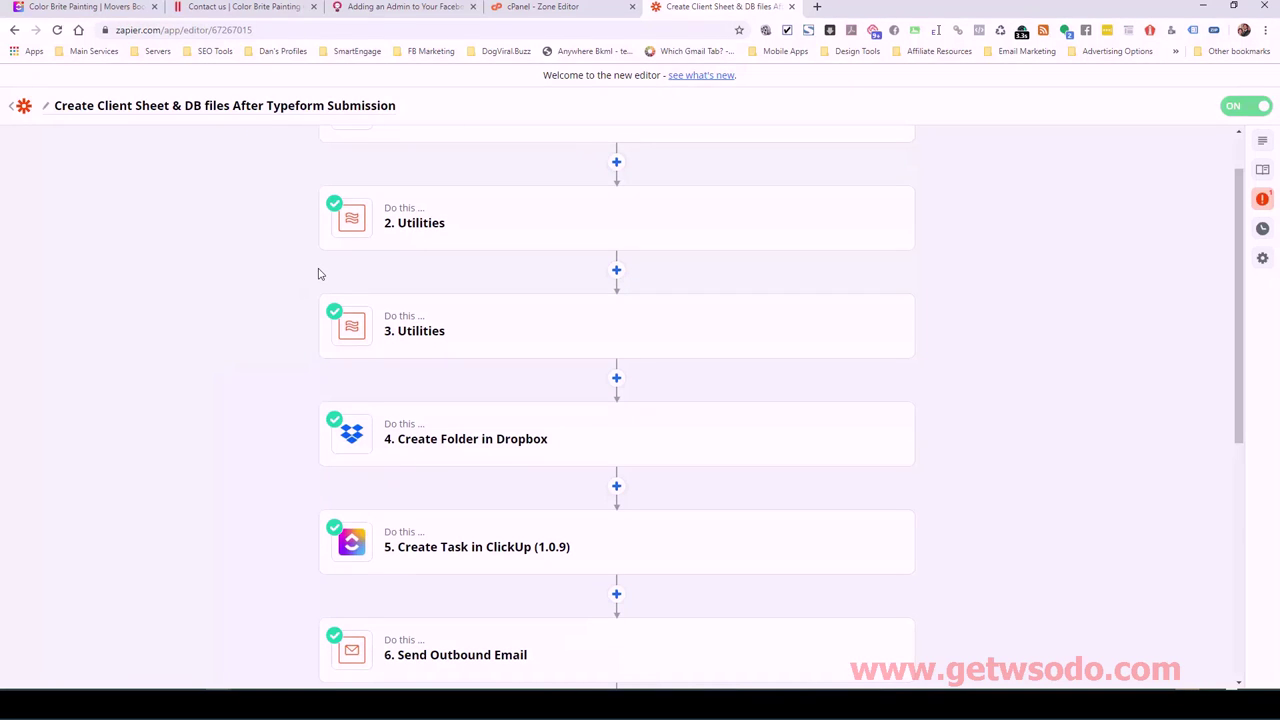
scroll(391, 351, down, 2)
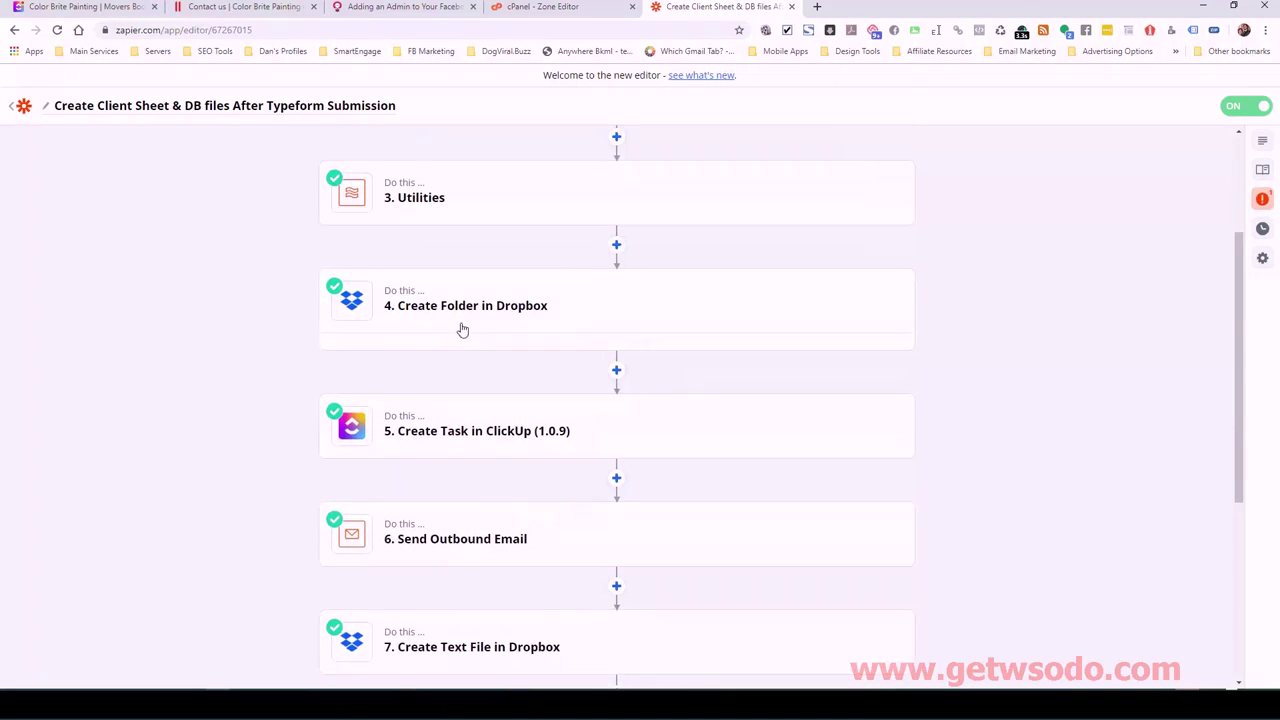
mouse_move(468, 331)
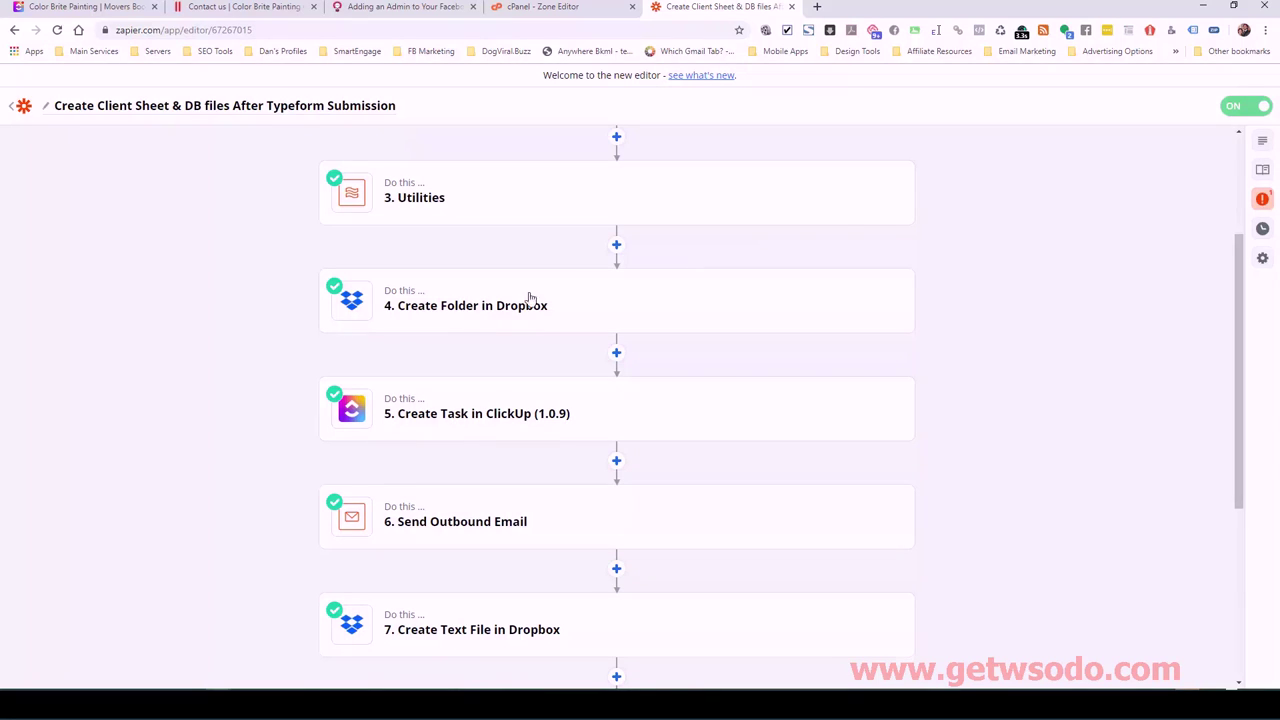
scroll(825, 348, down, 2)
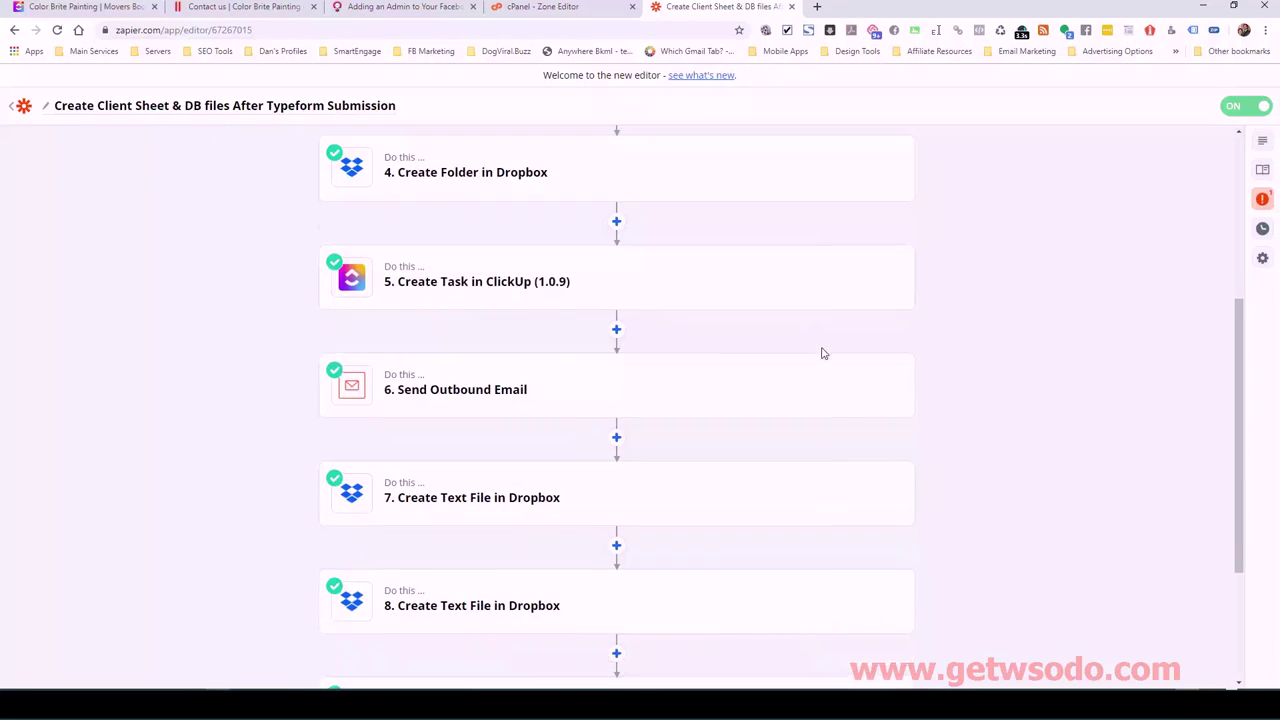
Switch to ClickUp and open the >>SALES ORDERS<< folder to check the tasks under Client Onboarding Form Submitted.
mouse_move(449, 297)
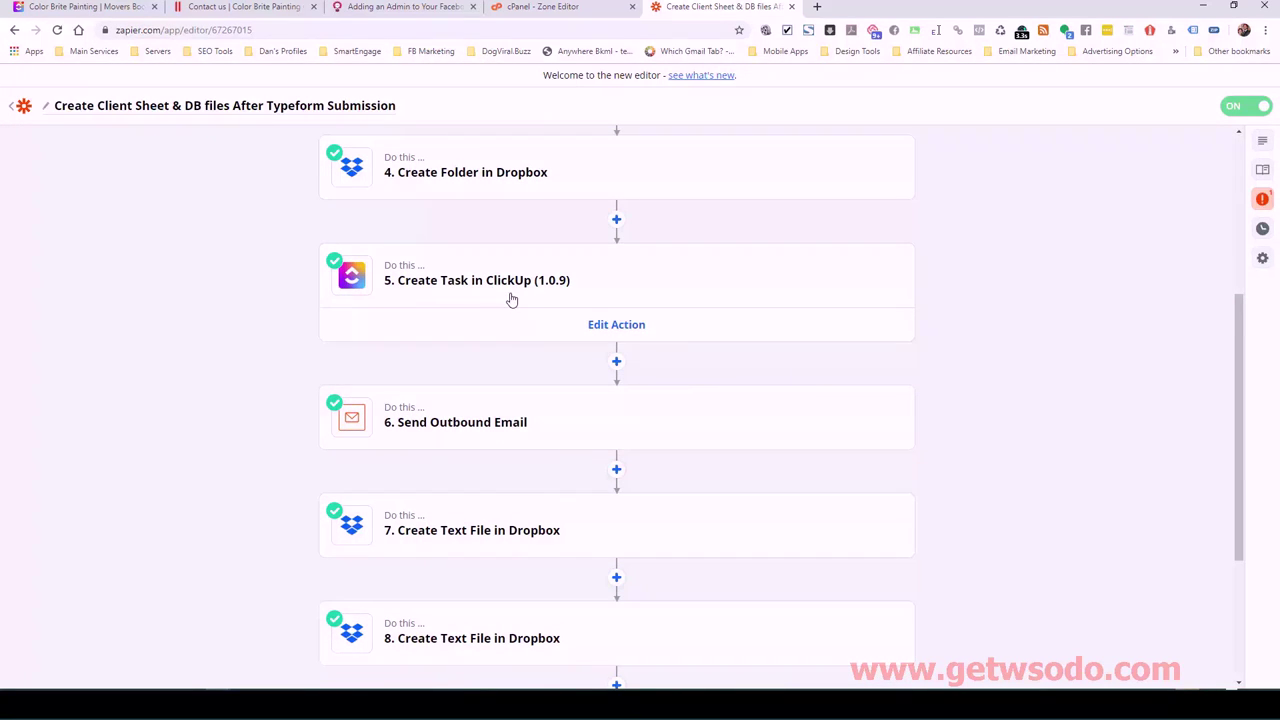
click(125, 7)
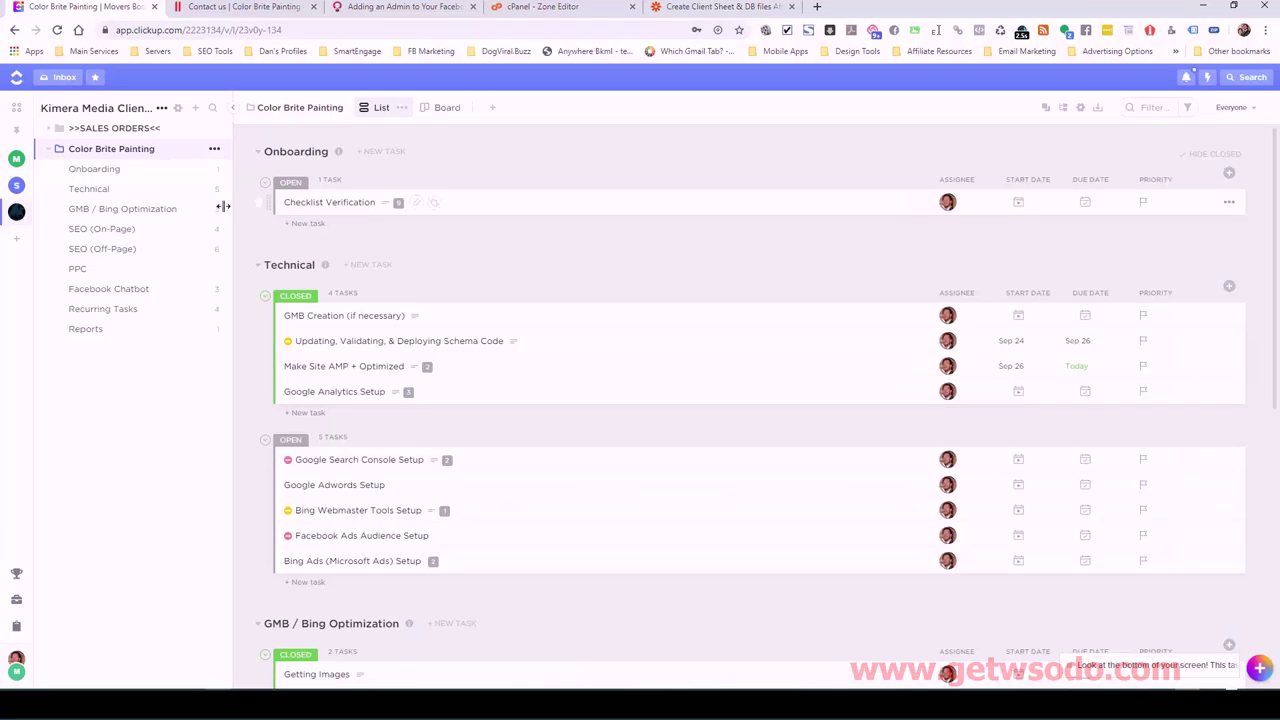
click(101, 131)
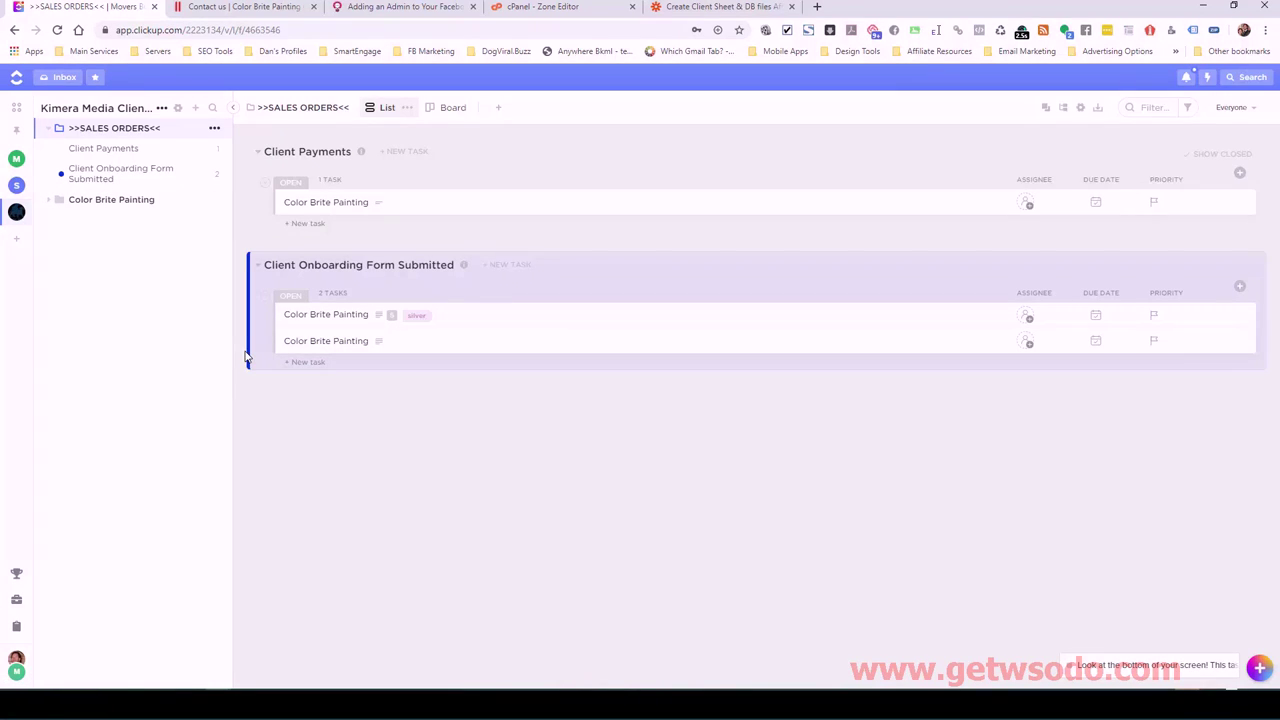
Return to the Zap in Zapier and review the Send Outbound Email action and the first Create Text File in Dropbox action.
click(662, 10)
scroll(430, 320, down, 1)
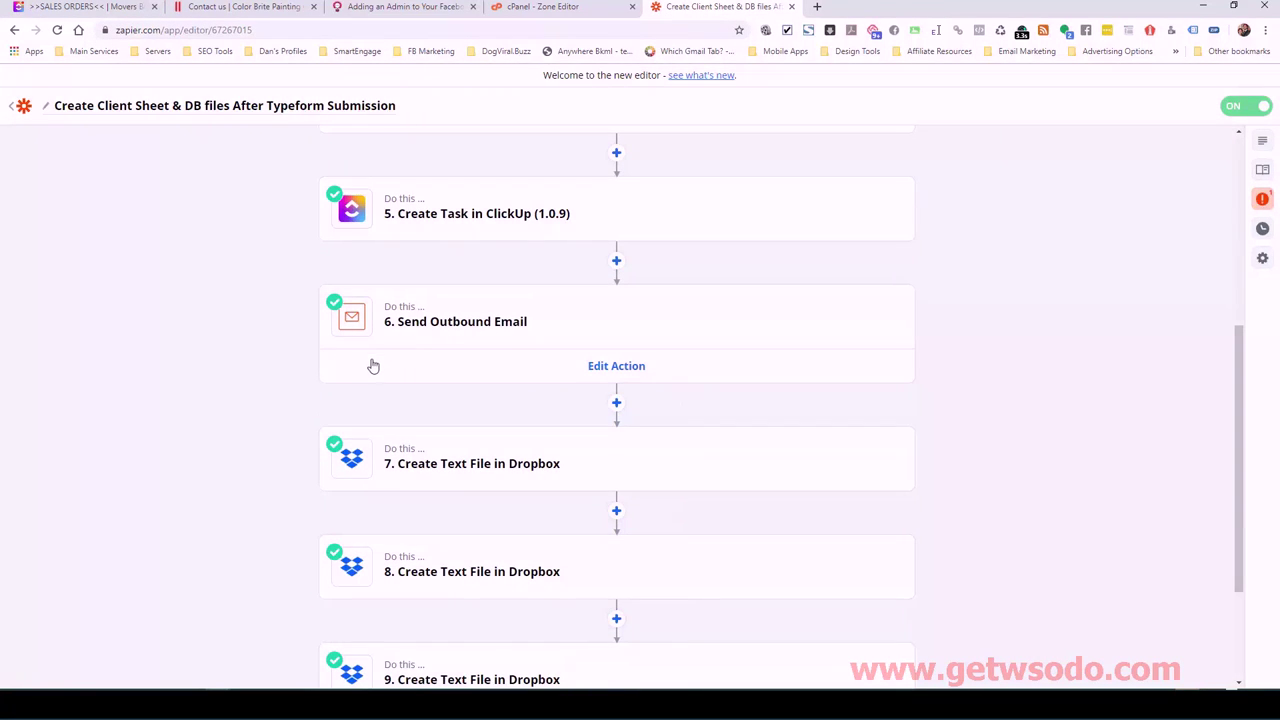
scroll(309, 402, down, 1)
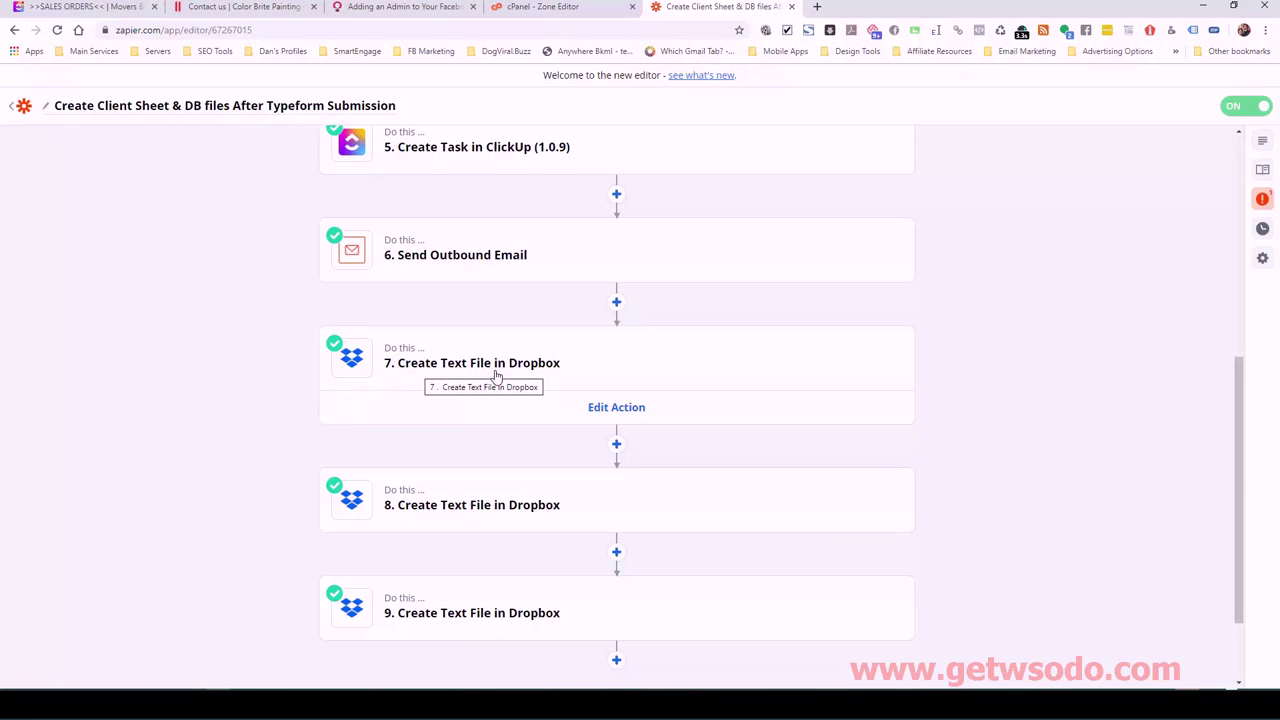
mouse_move(420, 409)
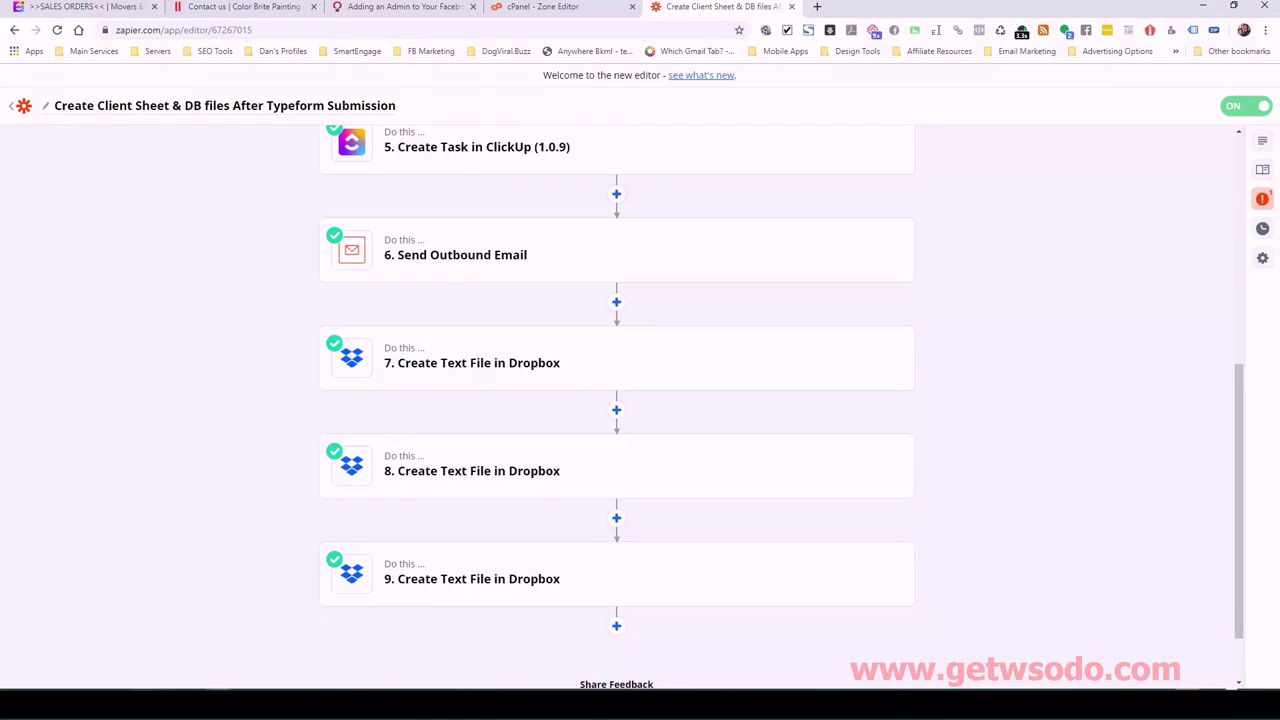
Switch to File Explorer, check the service_names and service_areas text files in the client's Dropbox folder, and return to Zapier.
key(alt+Tab)
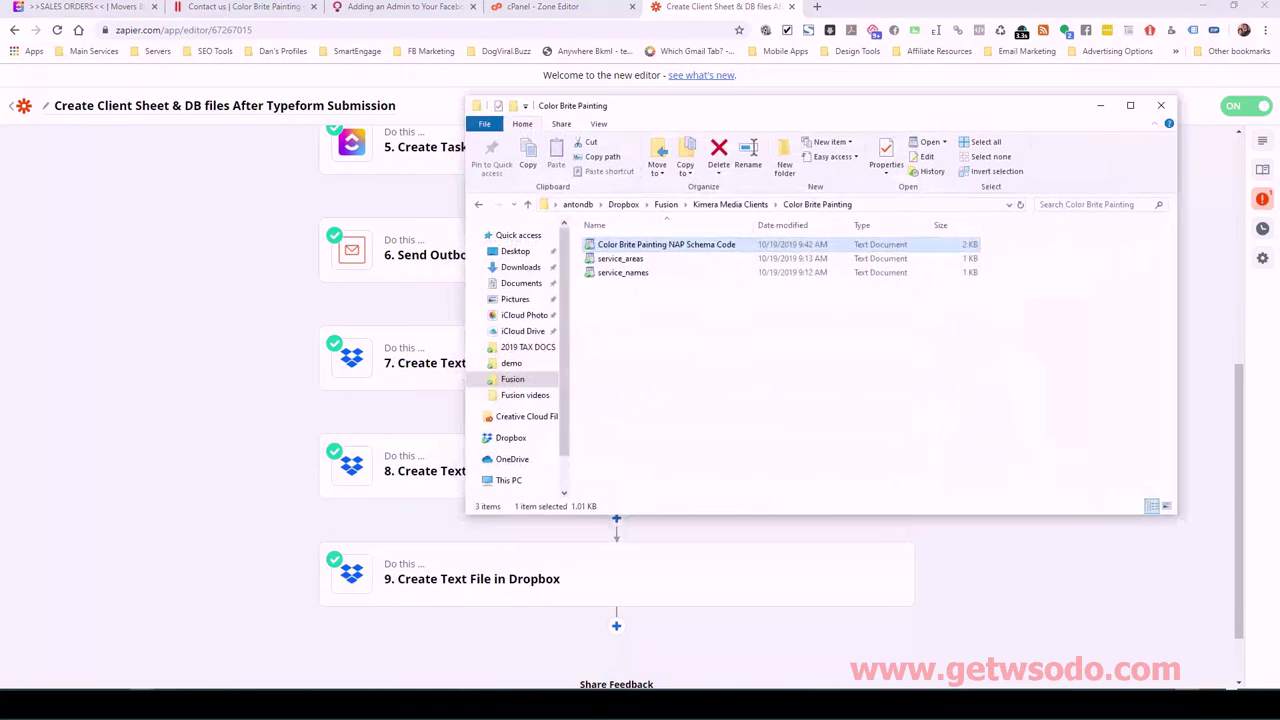
click(630, 272)
click(638, 259)
key(alt+Tab)
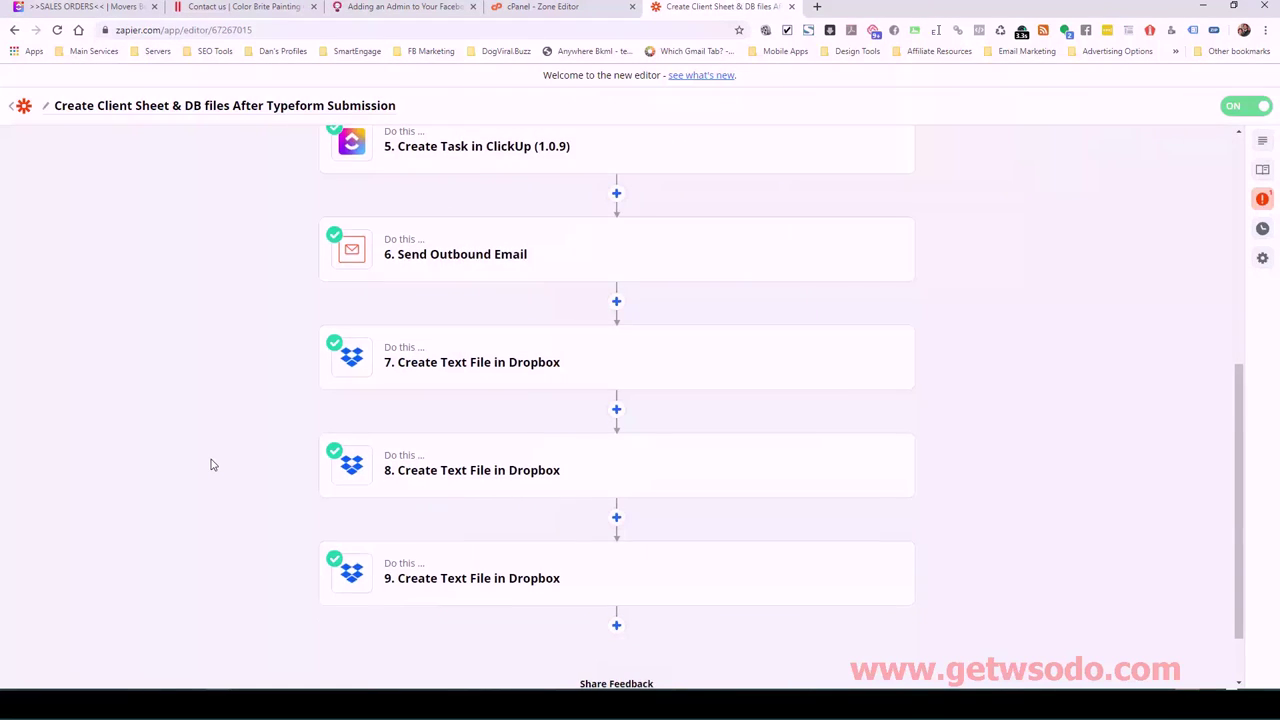
Open the Color Brite Painting NAP Schema Code file, examine its address and geo placeholder entries, close it and minimize the client folder window.
scroll(291, 457, down, 1)
mouse_move(440, 497)
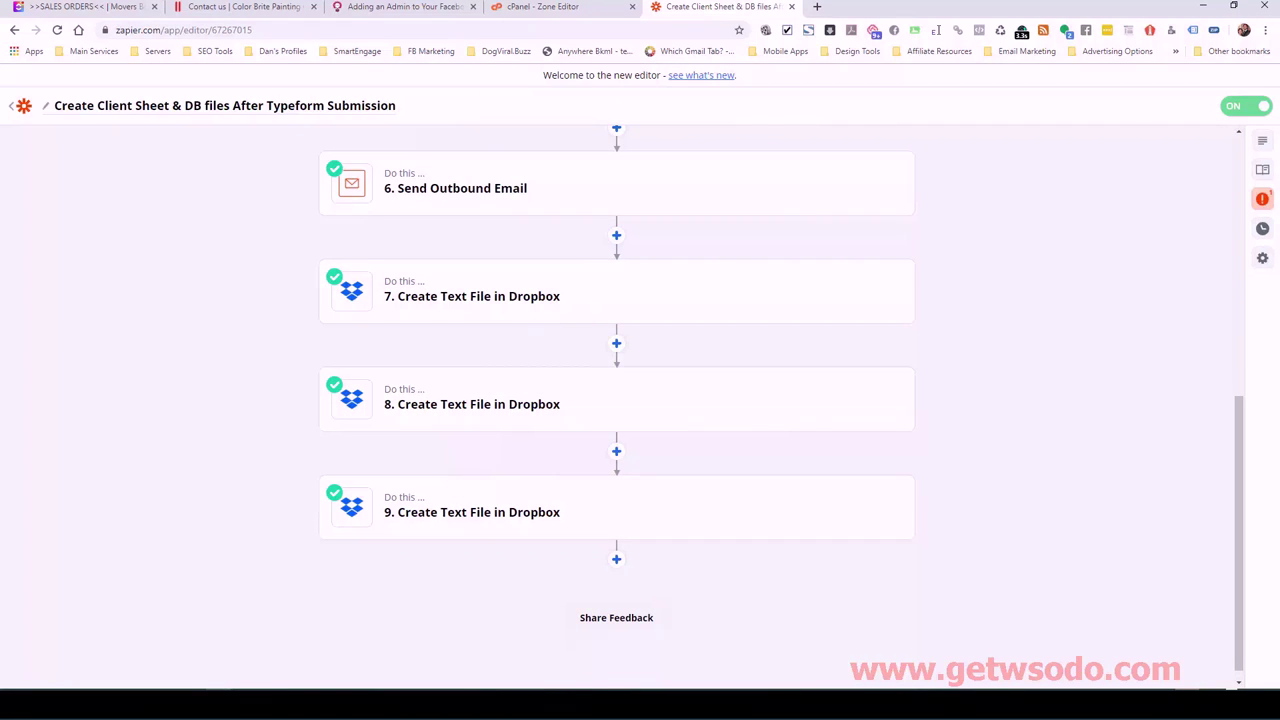
key(alt+Tab)
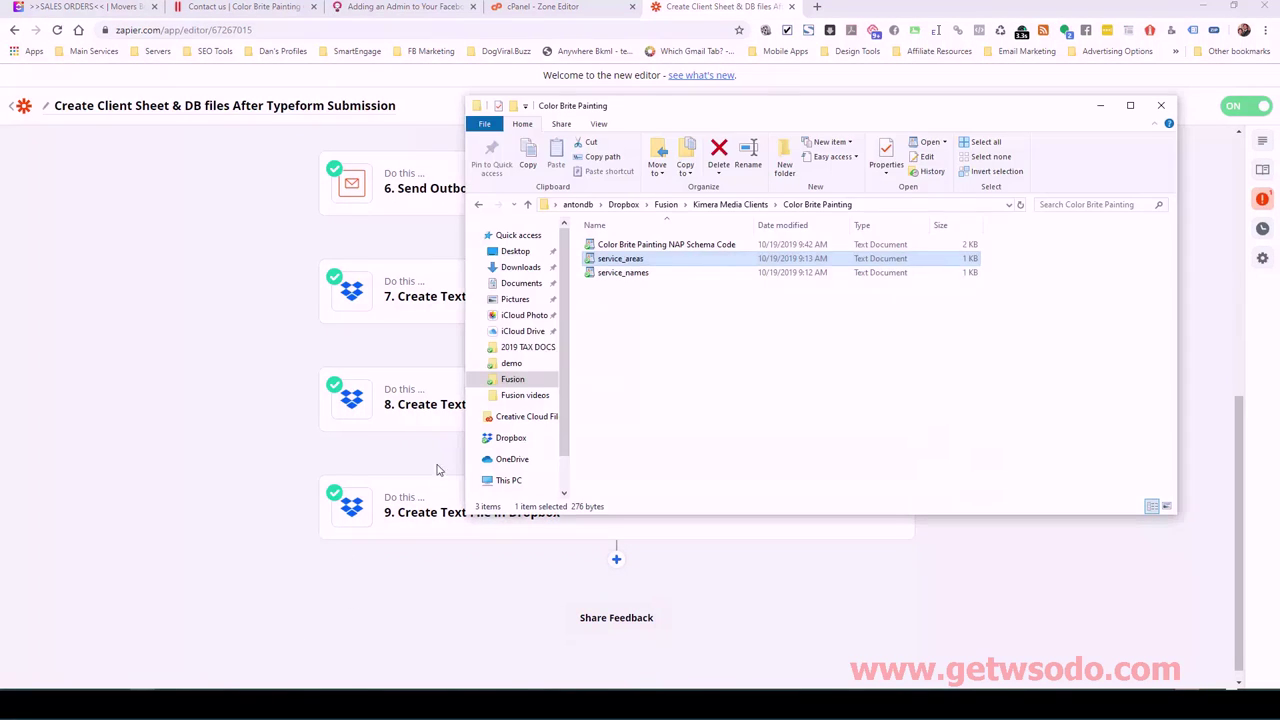
click(640, 248)
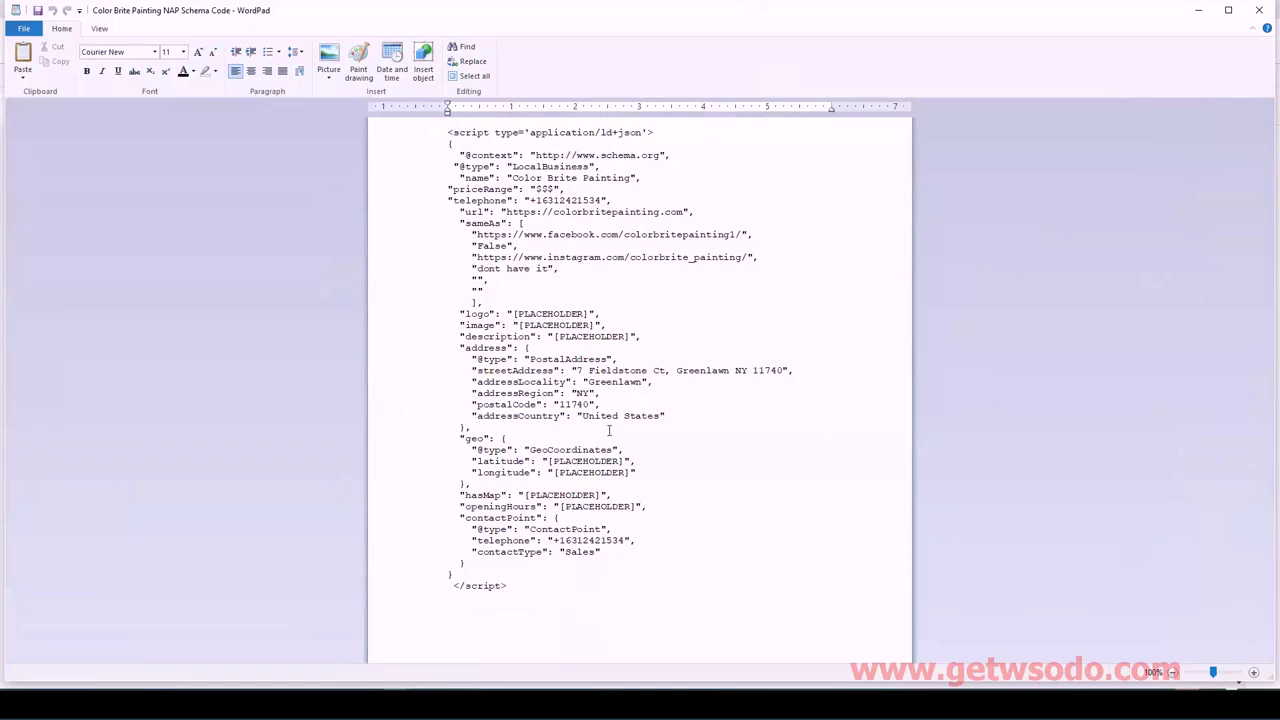
double_click(614, 461)
click(616, 416)
click(1257, 12)
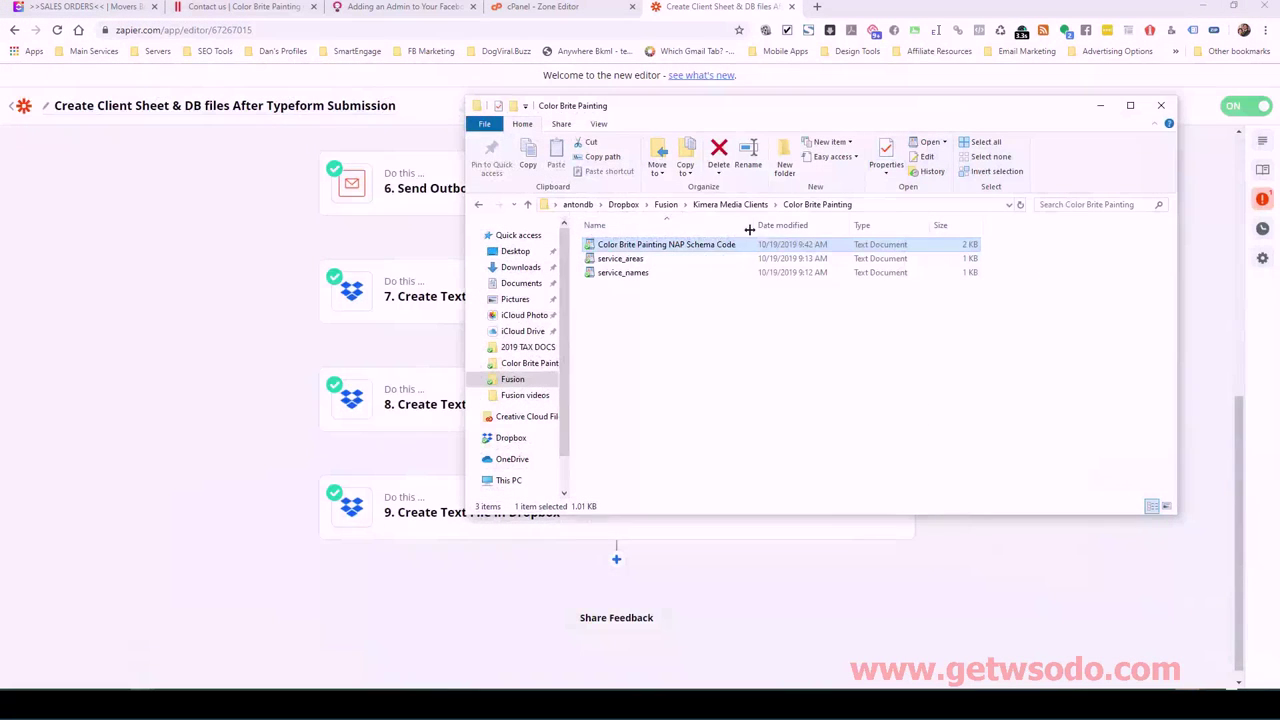
click(1102, 106)
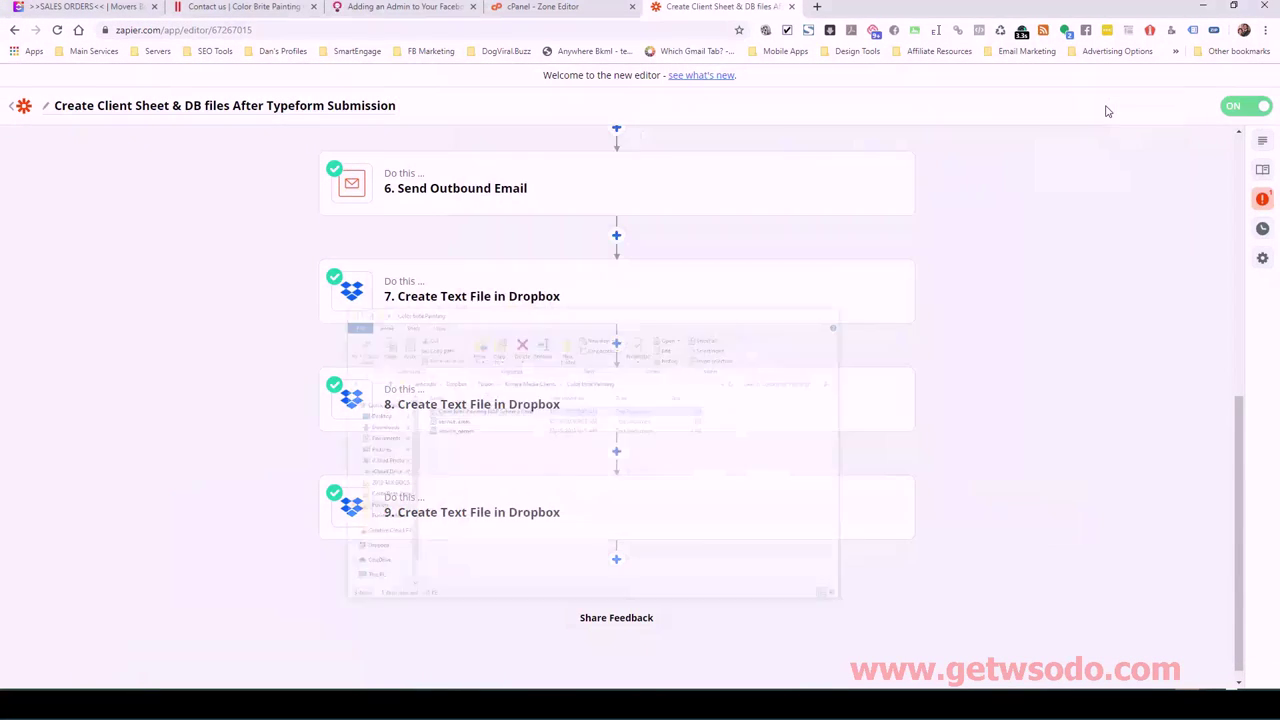